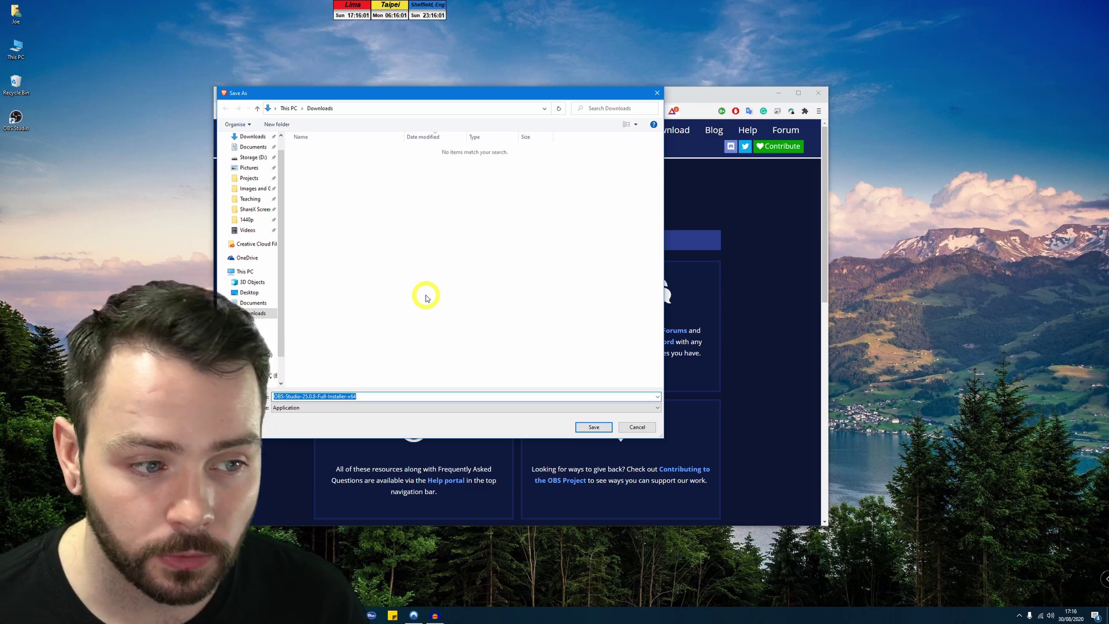
- Save the OBS-Studio-25.0.8-Full-Installer-x64 application to Downloads, and agree to run the auto-configuration wizard in OBS
{"action": "key", "text": "Return"}
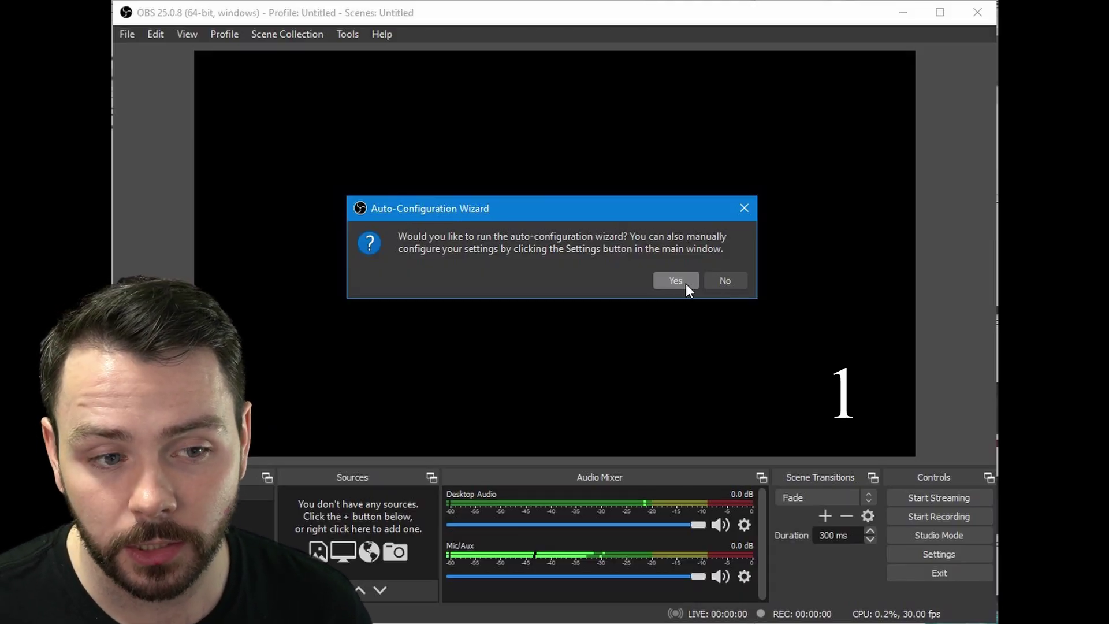
{"action": "left_click", "coordinate": [677, 282]}
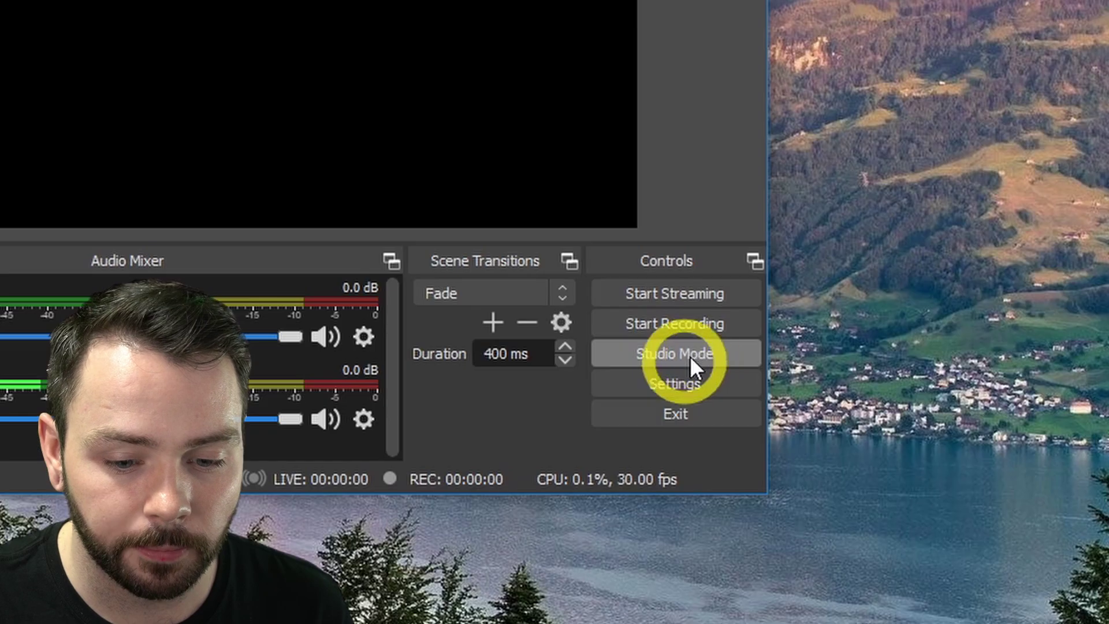
- Turn on Studio Mode, then enlarge the OBS window and reposition it on the desktop
{"action": "left_click", "coordinate": [687, 352]}
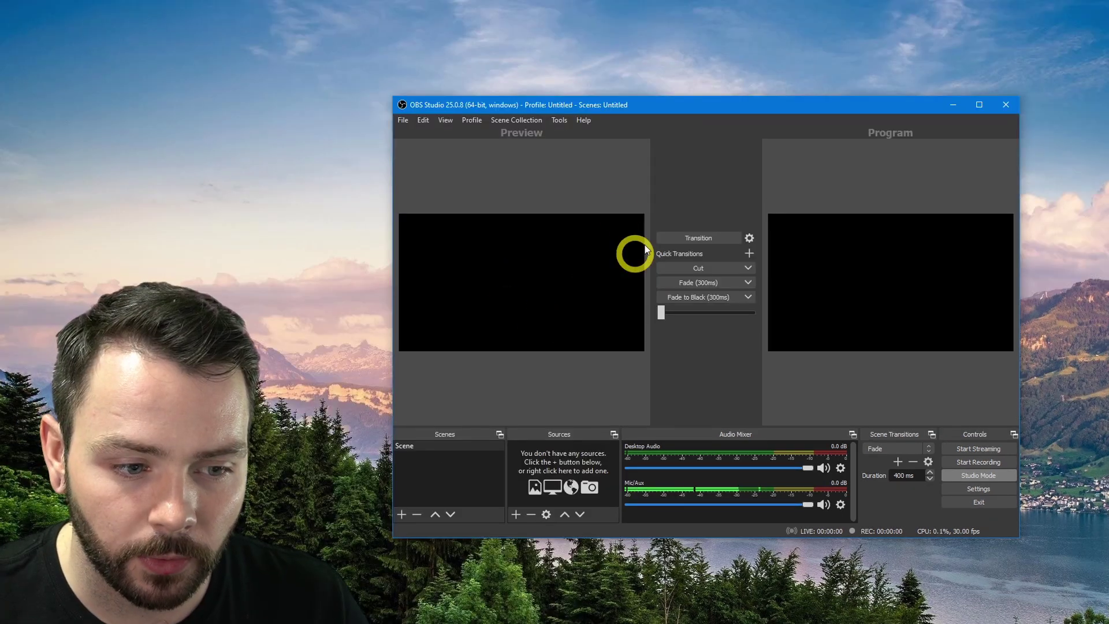
{"action": "left_click_drag", "start_coordinate": [789, 102], "coordinate": [725, 57]}
{"action": "left_click_drag", "start_coordinate": [953, 495], "coordinate": [1104, 598]}
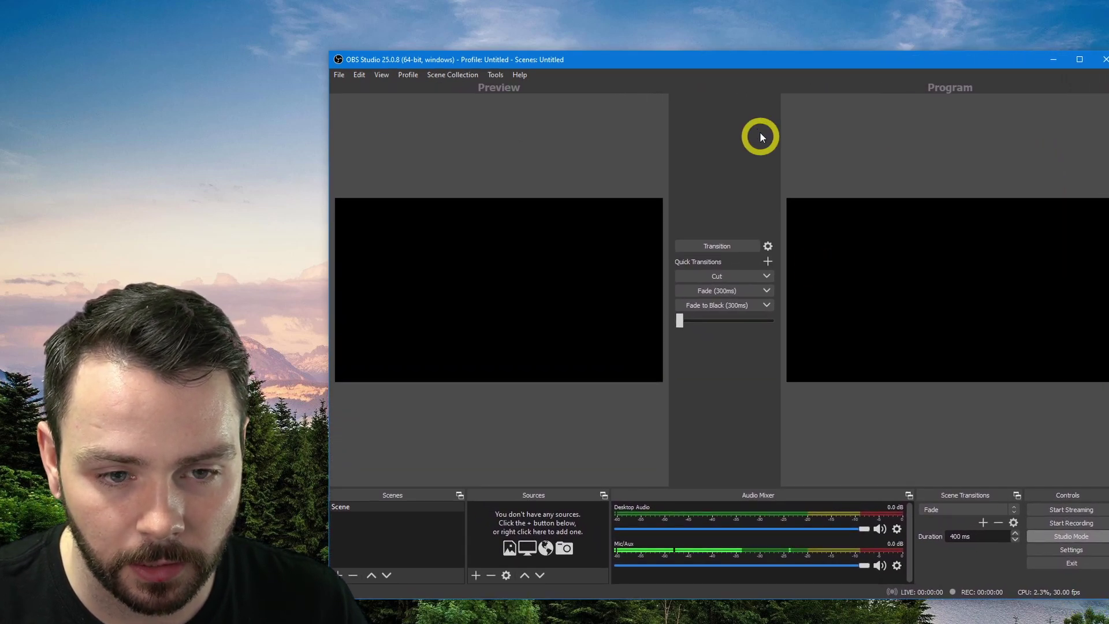
{"action": "left_click_drag", "start_coordinate": [739, 62], "coordinate": [688, 44]}
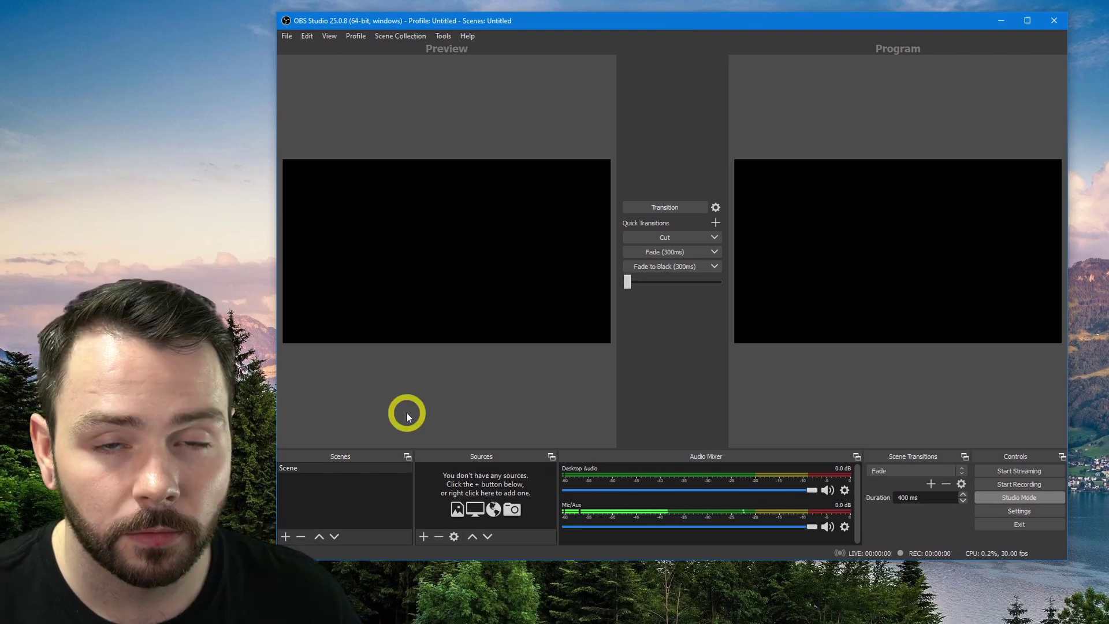
- Detach the Sources and Scenes docks and rearrange the Audio Mixer, Controls, Sources and Scene Transitions docks around the previews
{"action": "left_click_drag", "start_coordinate": [503, 452], "coordinate": [658, 92]}
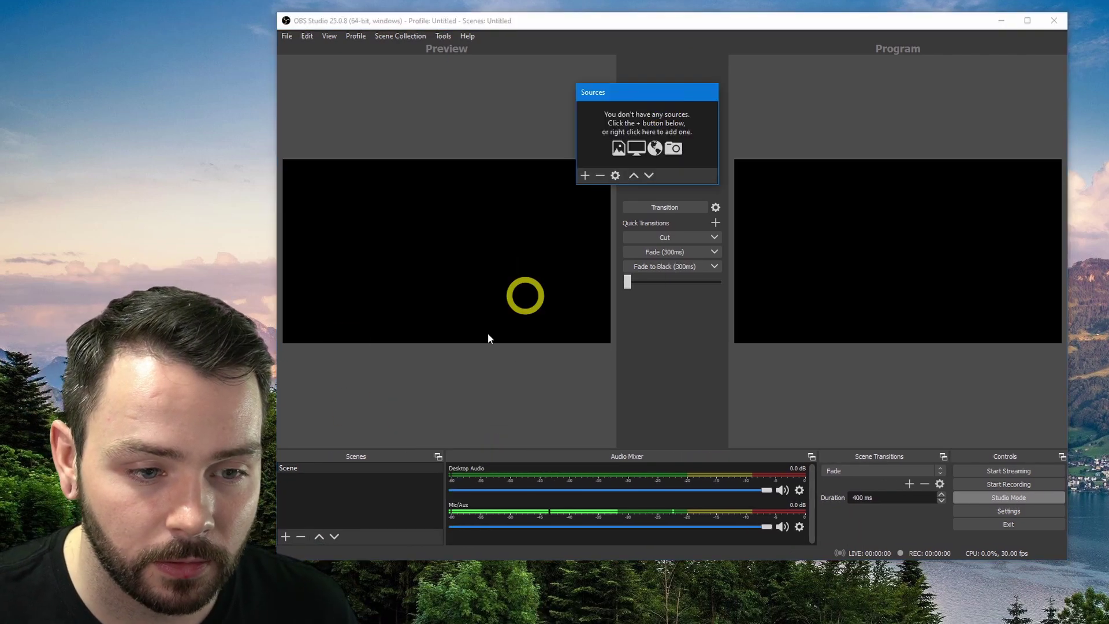
{"action": "left_click_drag", "start_coordinate": [379, 458], "coordinate": [842, 321]}
{"action": "left_click_drag", "start_coordinate": [879, 456], "coordinate": [820, 462]}
{"action": "left_click_drag", "start_coordinate": [509, 359], "coordinate": [365, 459]}
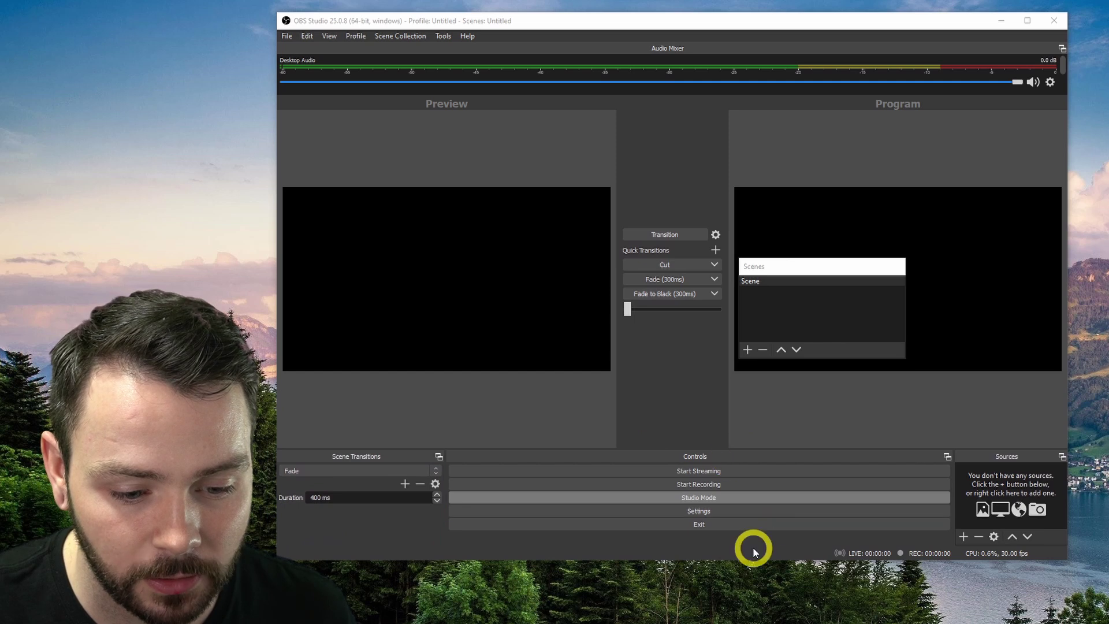
{"action": "left_click_drag", "start_coordinate": [614, 453], "coordinate": [589, 87]}
{"action": "left_click_drag", "start_coordinate": [759, 87], "coordinate": [985, 87]}
{"action": "left_click_drag", "start_coordinate": [658, 125], "coordinate": [726, 322]}
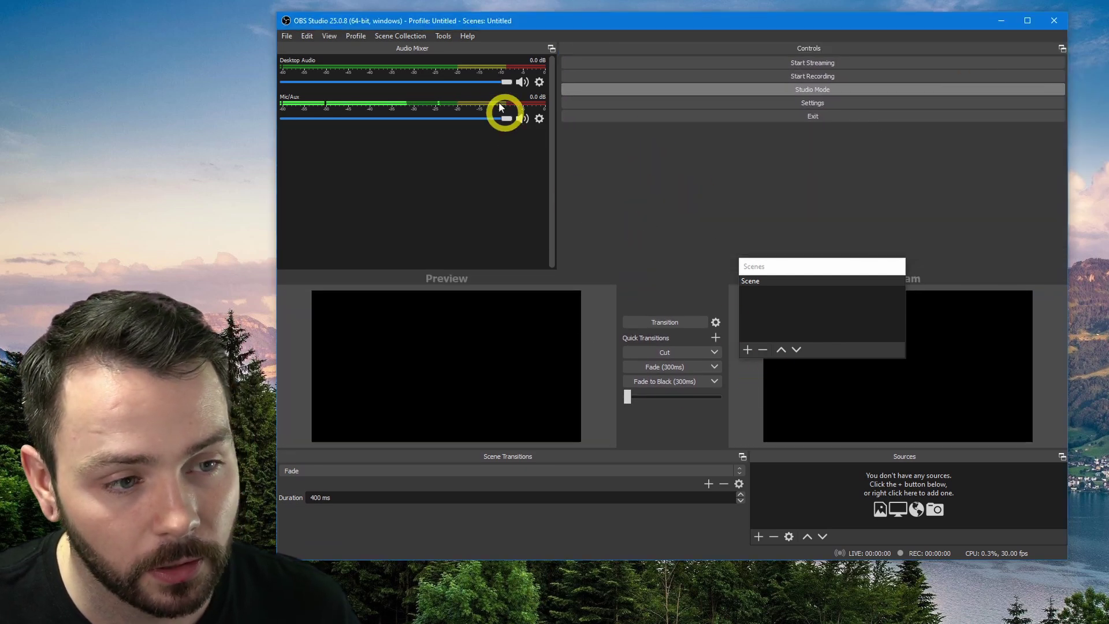
- Reset the dock layout to its default arrangement and lock the UI
{"action": "left_click", "coordinate": [328, 35]}
{"action": "left_click", "coordinate": [328, 35]}
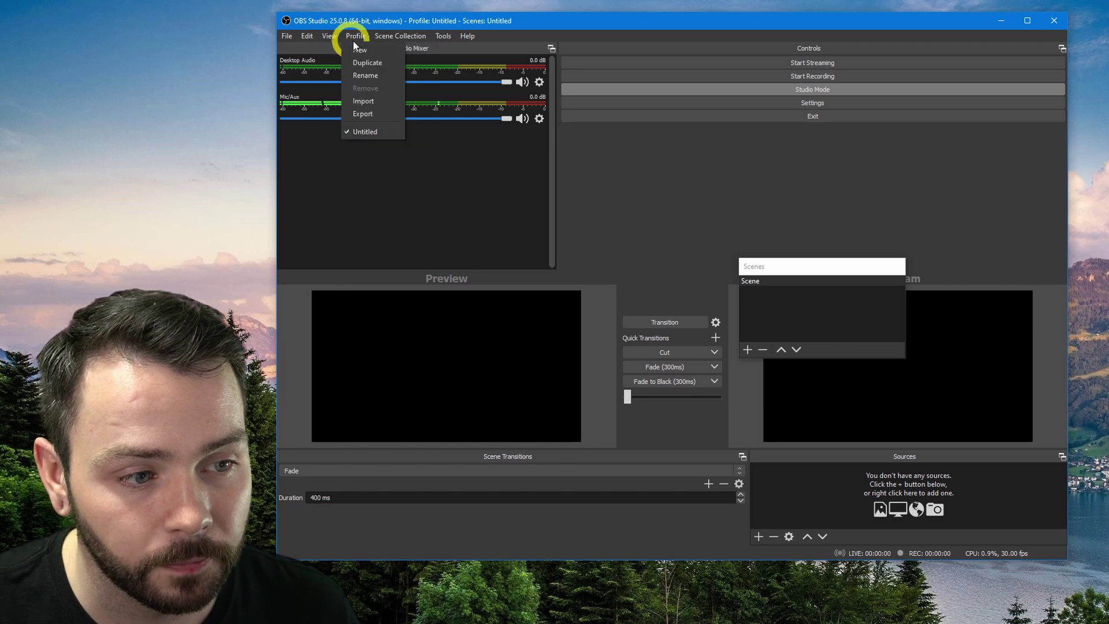
{"action": "left_click", "coordinate": [340, 68]}
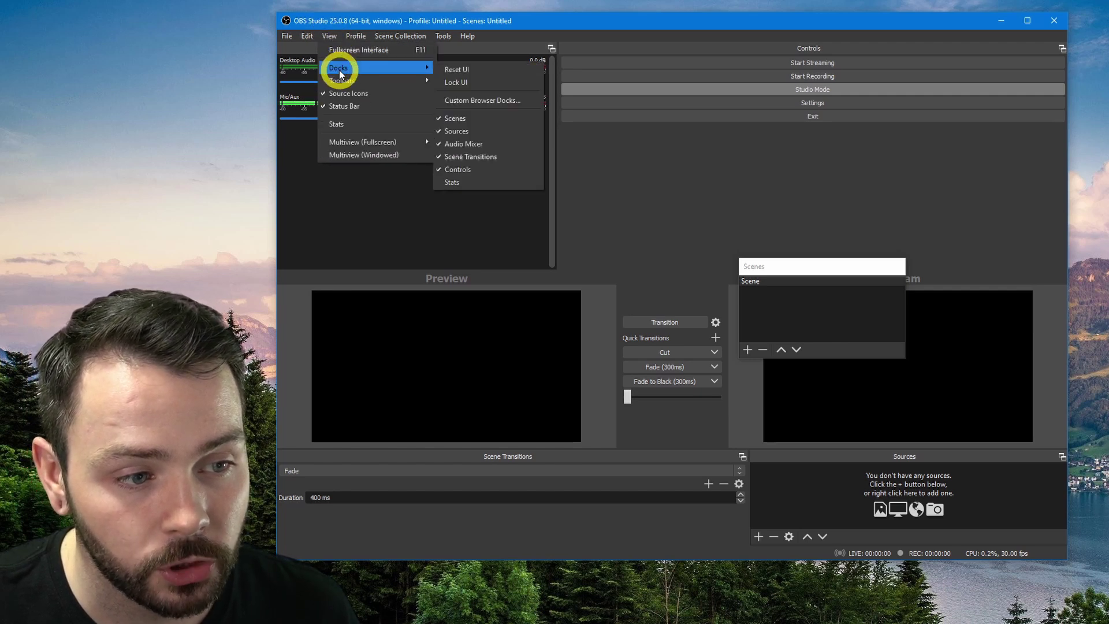
{"action": "left_click", "coordinate": [508, 68]}
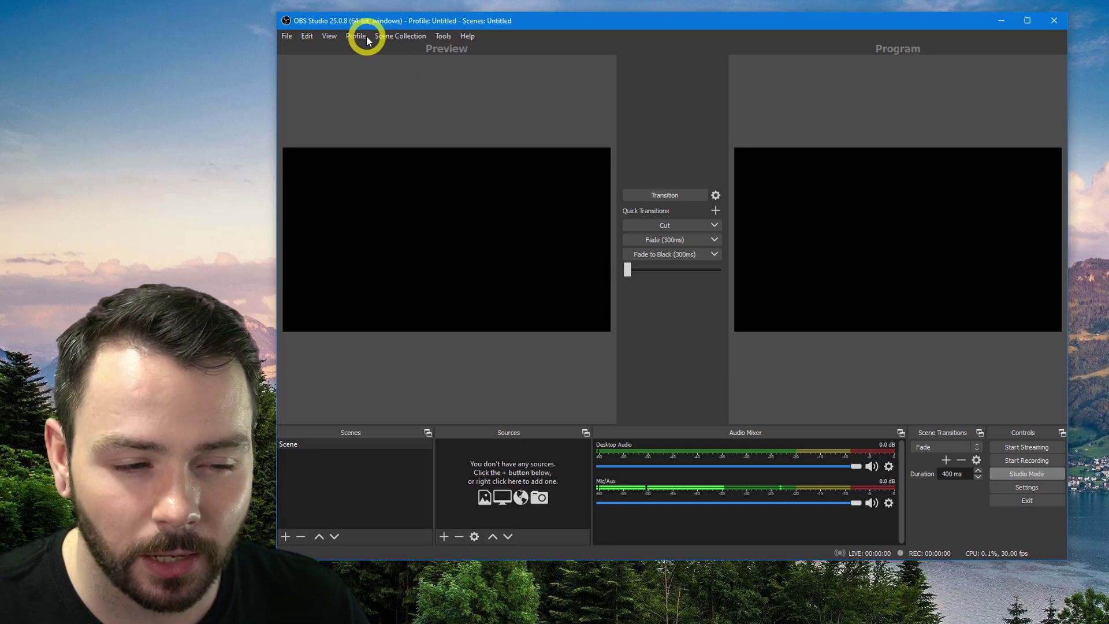
{"action": "left_click", "coordinate": [330, 36]}
{"action": "mouse_move", "coordinate": [396, 67]}
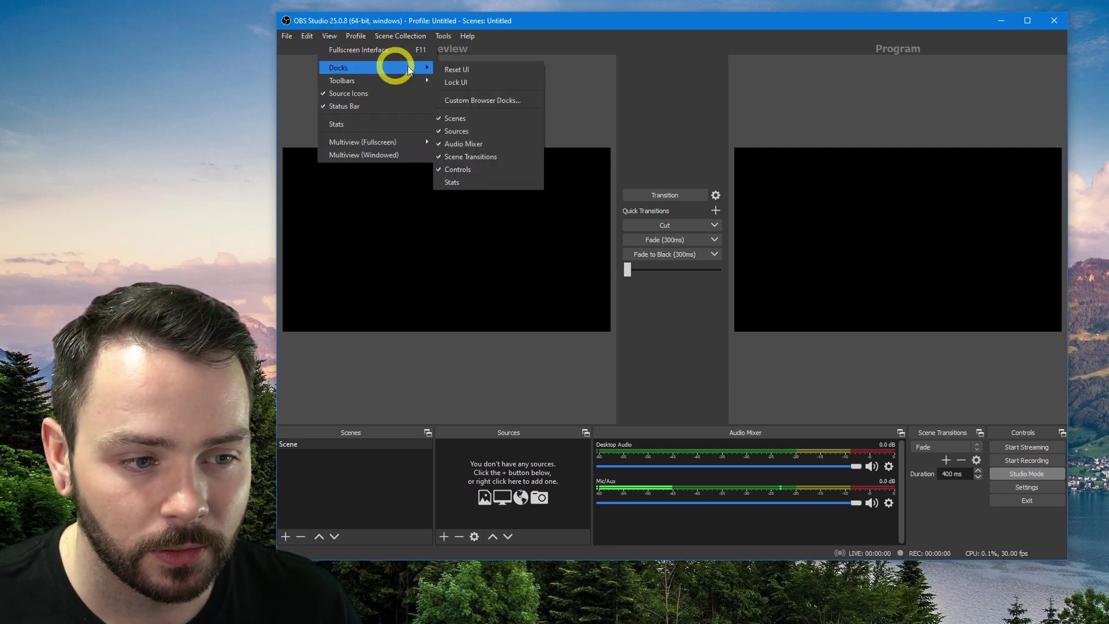
{"action": "left_click", "coordinate": [461, 83]}
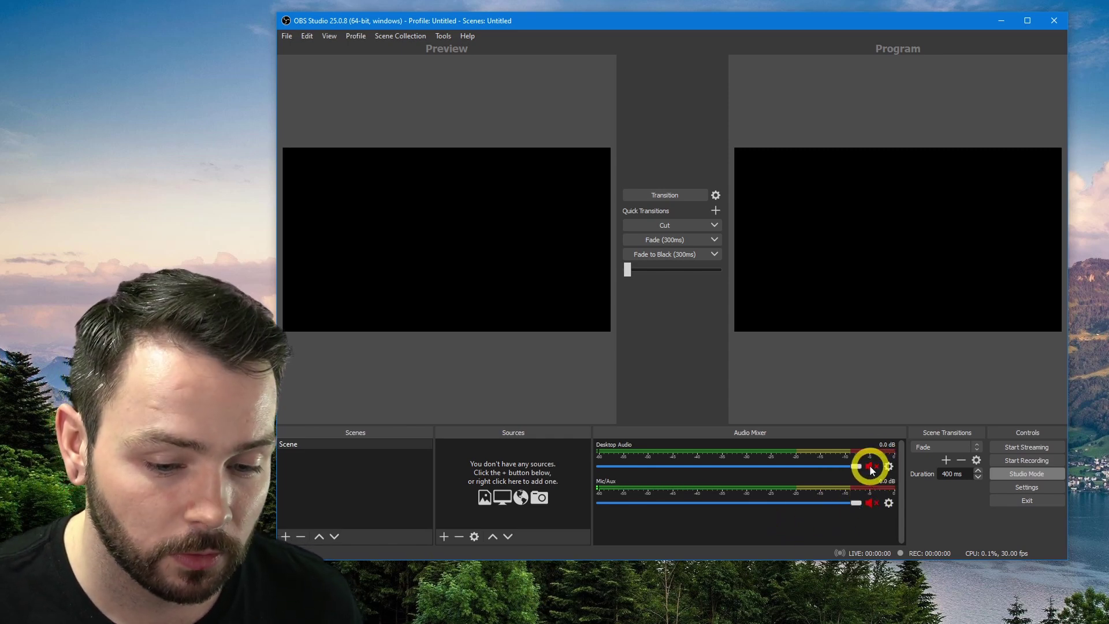
- Unmute the Desktop Audio and Mic/Aux channels, and toggle Studio Mode off and on, leaving it enabled
{"action": "left_click", "coordinate": [869, 504]}
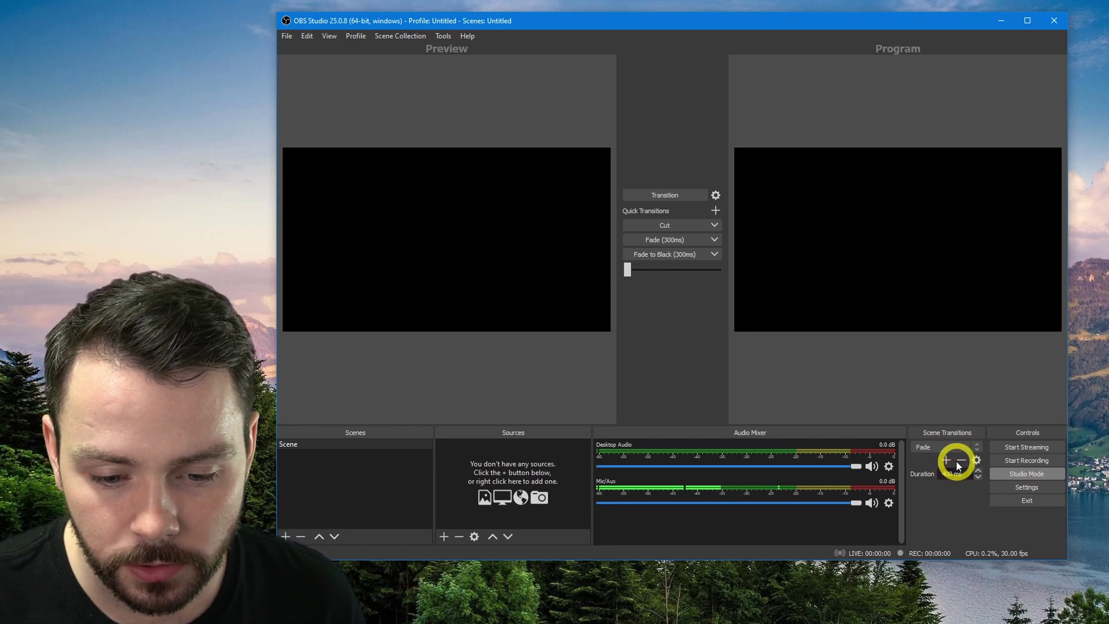
{"action": "left_click", "coordinate": [1011, 476]}
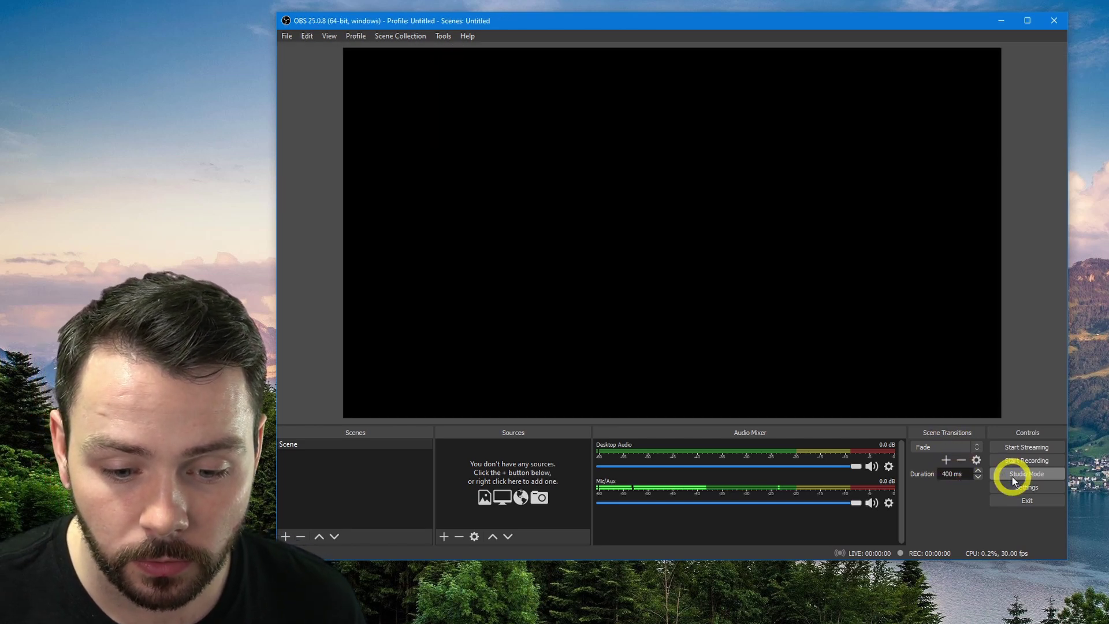
{"action": "left_click", "coordinate": [1012, 476]}
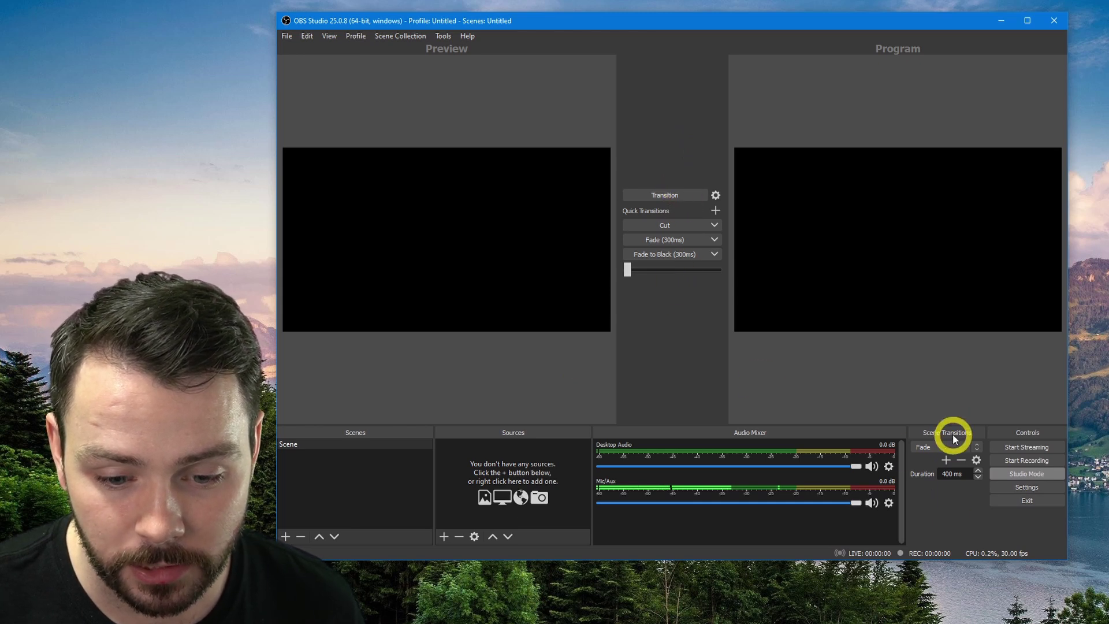
{"action": "left_click", "coordinate": [1019, 473]}
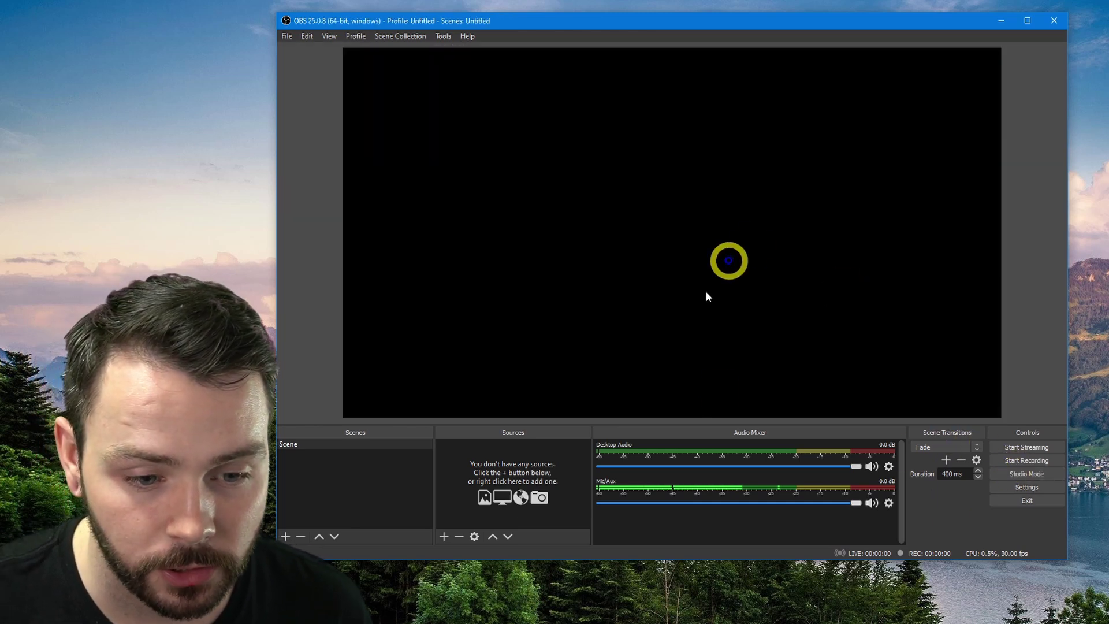
{"action": "left_click", "coordinate": [1025, 473]}
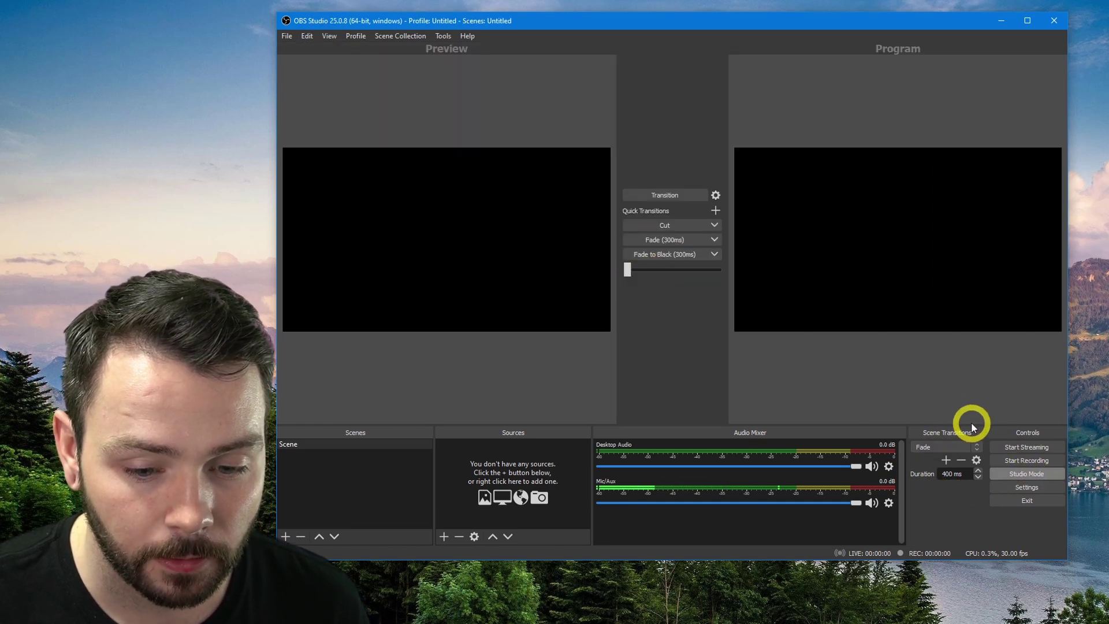
- Hide the Scene Transitions dock and show it again
{"action": "right_click", "coordinate": [942, 437]}
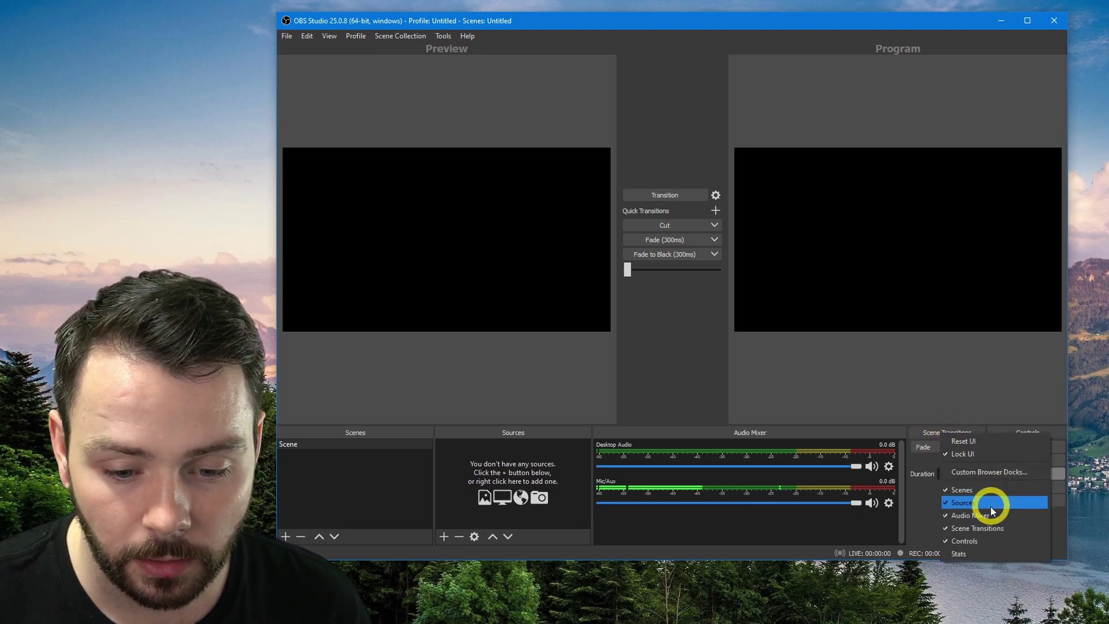
{"action": "left_click", "coordinate": [1028, 531]}
{"action": "right_click", "coordinate": [965, 430]}
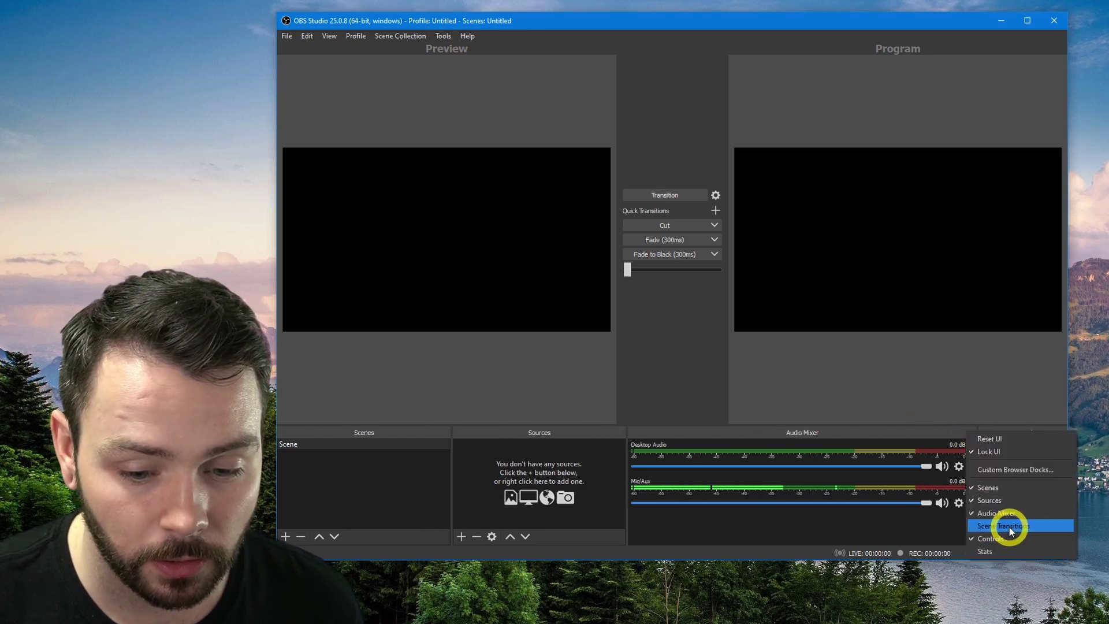
{"action": "left_click", "coordinate": [1010, 527]}
{"action": "right_click", "coordinate": [942, 429]}
{"action": "left_click", "coordinate": [989, 524]}
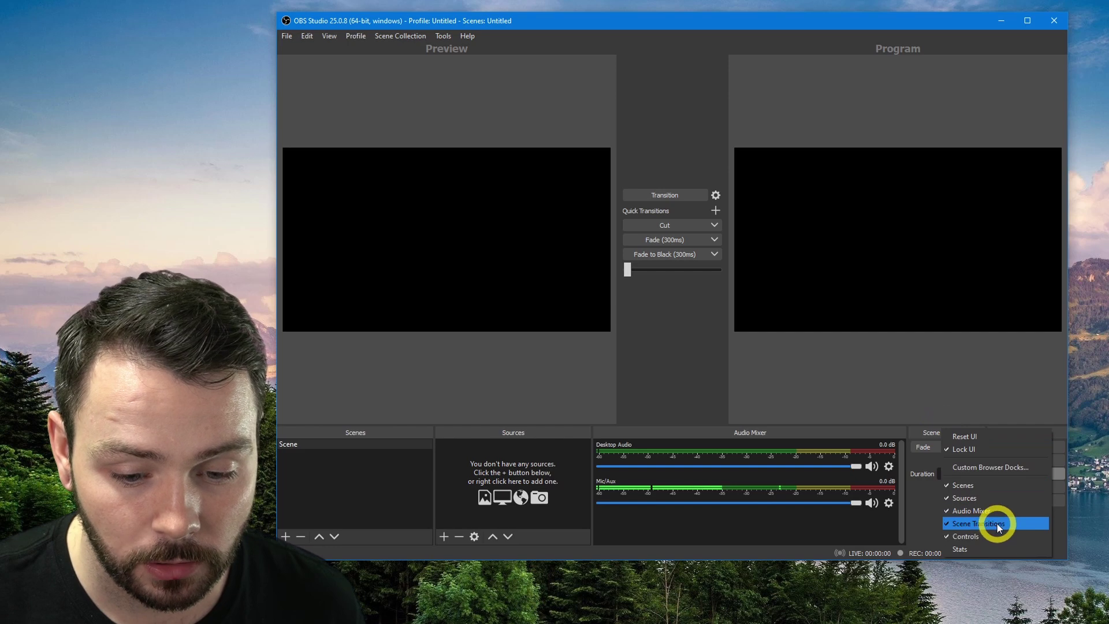
{"action": "right_click", "coordinate": [960, 430]}
{"action": "left_click", "coordinate": [999, 525]}
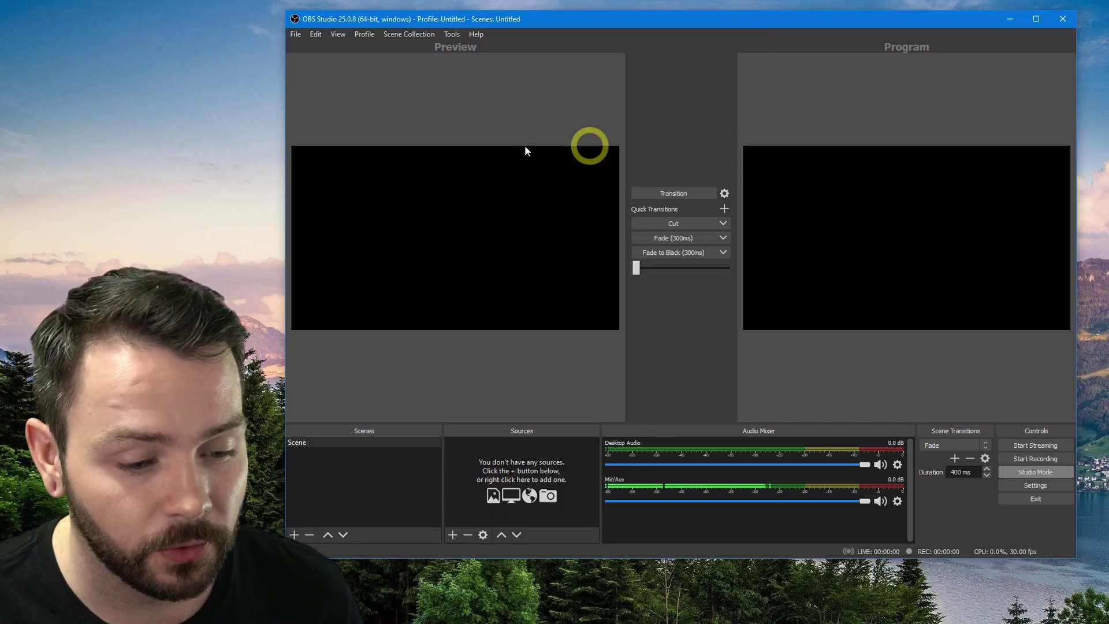
- Add a new scene named Live
{"action": "left_click", "coordinate": [311, 443]}
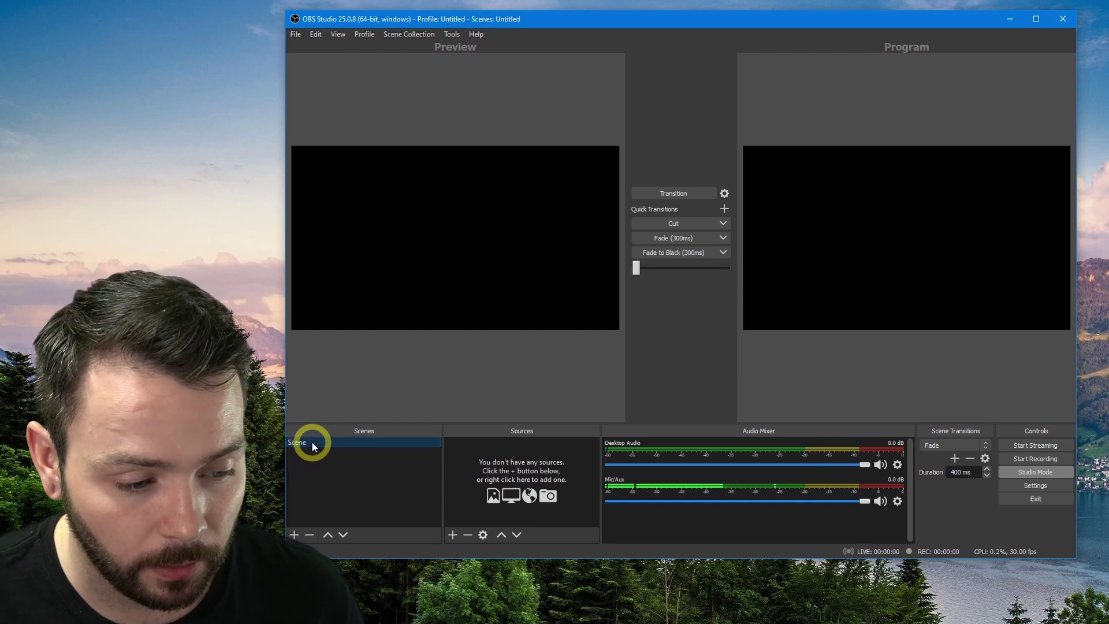
{"action": "left_click", "coordinate": [295, 535]}
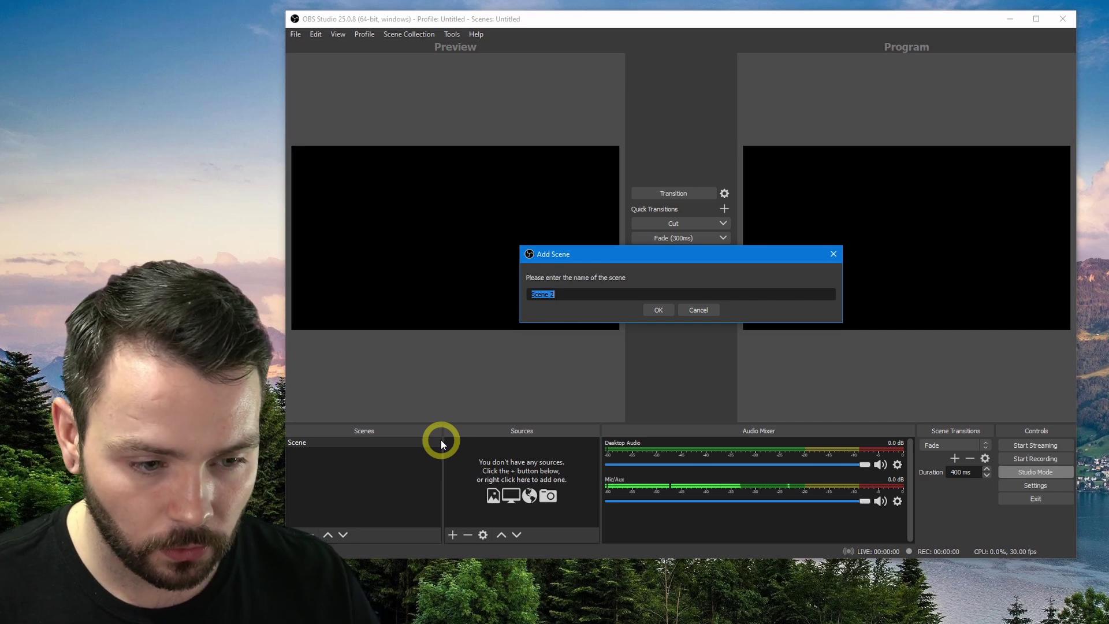
{"action": "type", "text": "Live"}
{"action": "key", "text": "Return"}
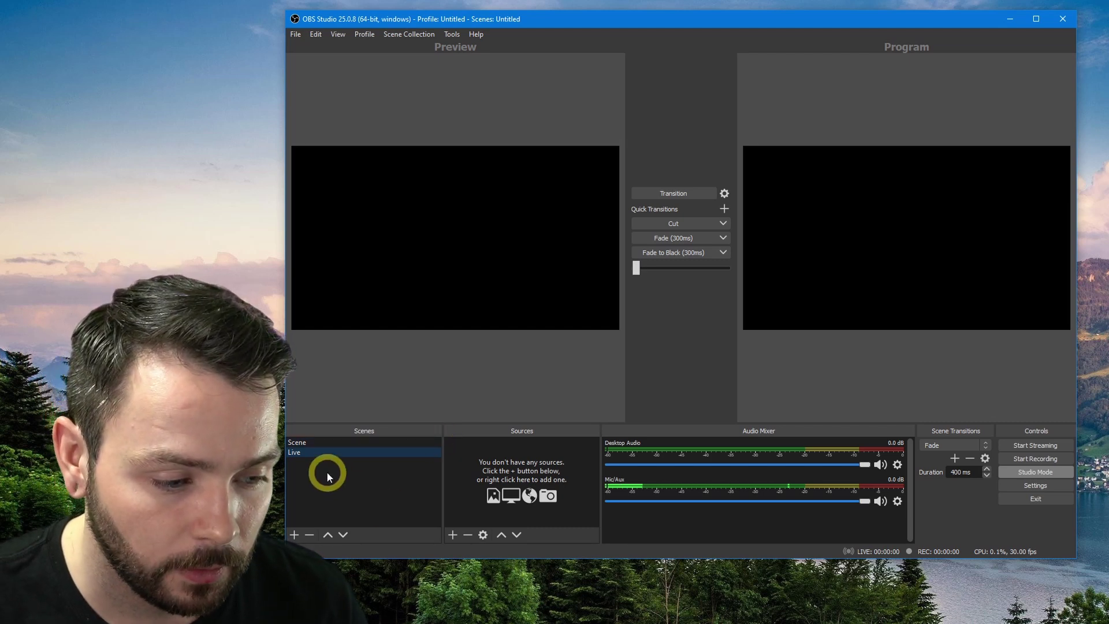
- Try moving the Live scene up and down the scene order, and leave it above the default Scene
{"action": "left_click", "coordinate": [328, 535]}
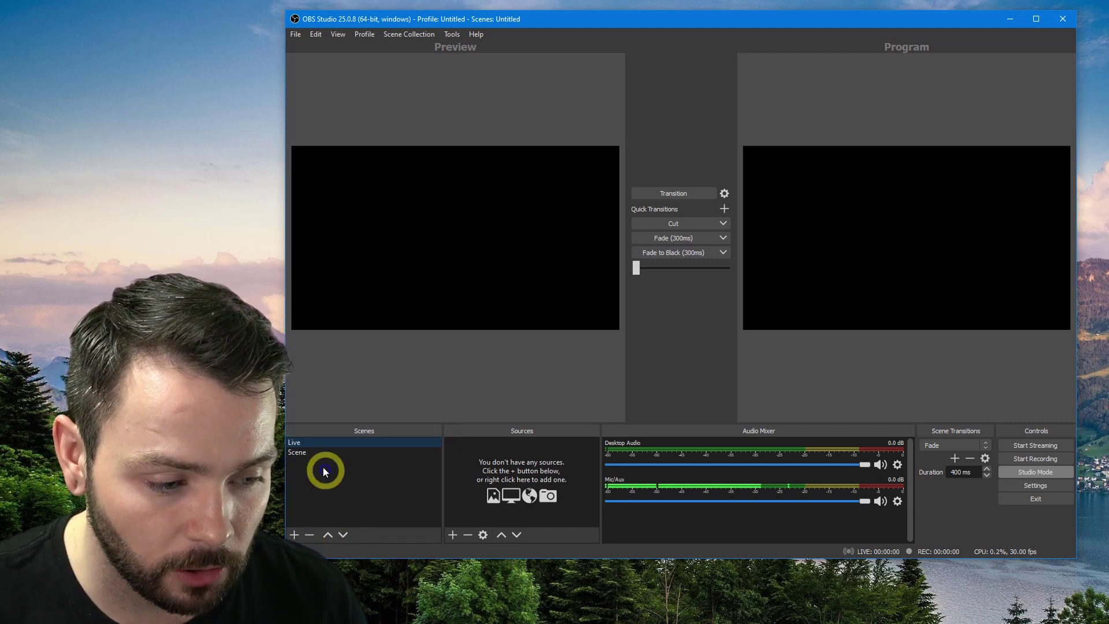
{"action": "left_click", "coordinate": [343, 533]}
{"action": "left_click", "coordinate": [331, 534]}
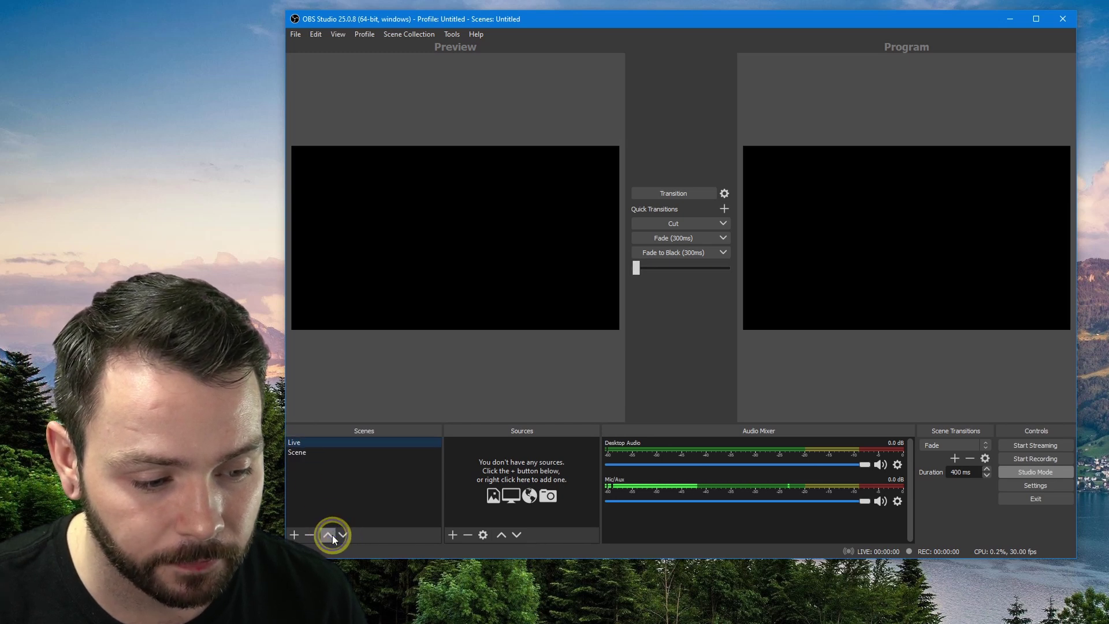
{"action": "left_click", "coordinate": [345, 534]}
{"action": "left_click", "coordinate": [328, 535]}
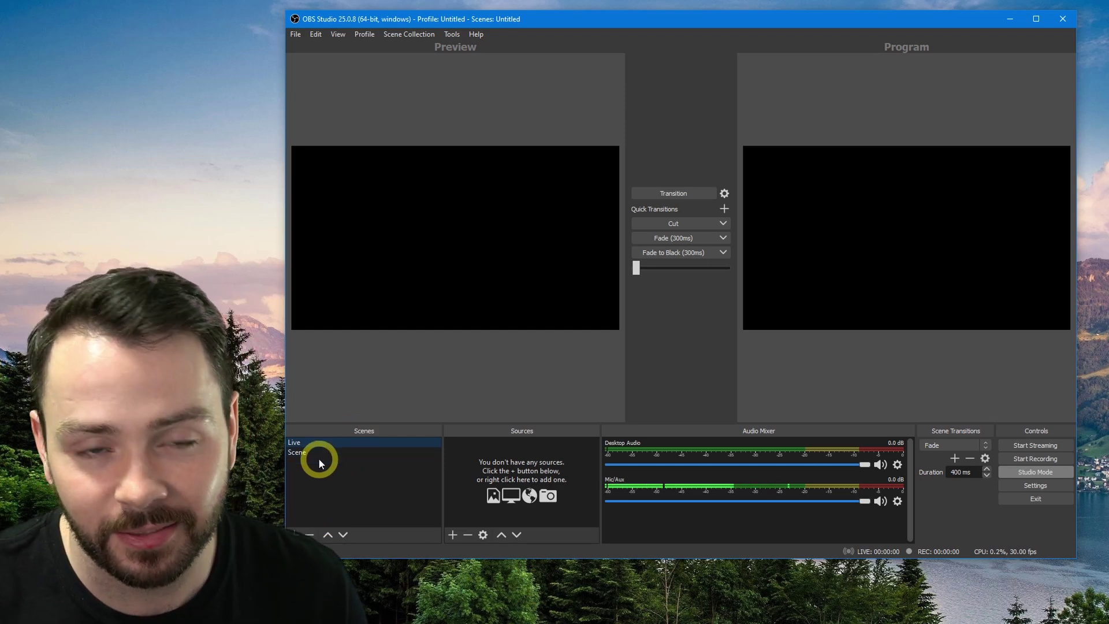
{"action": "left_click", "coordinate": [343, 534]}
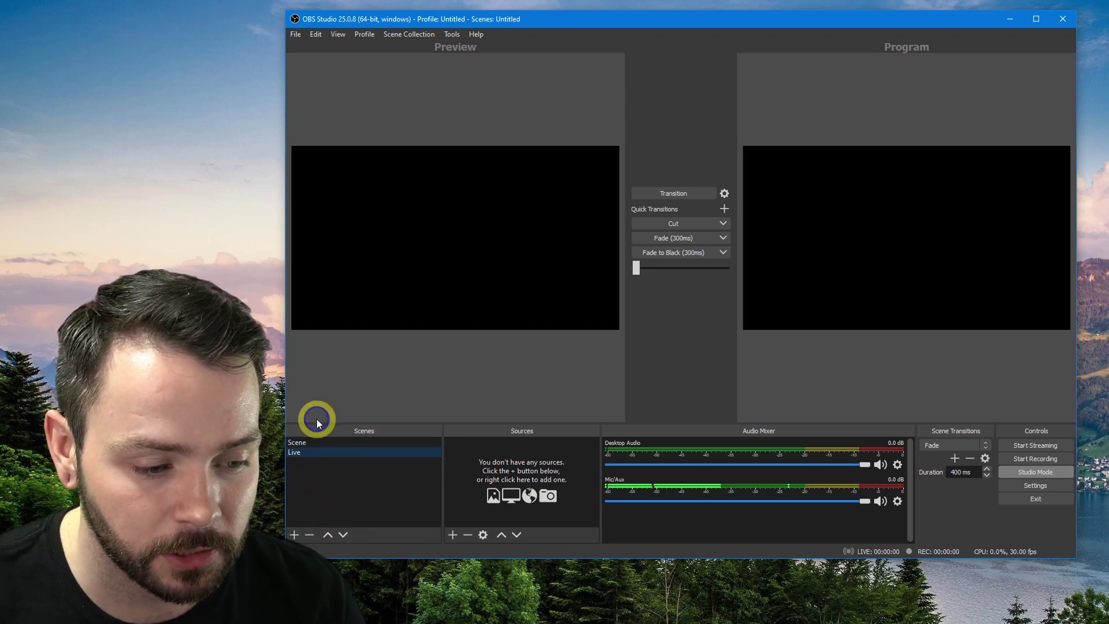
{"action": "left_click", "coordinate": [328, 535]}
- Remove the default scene named Scene and confirm its deletion
{"action": "left_click", "coordinate": [296, 452]}
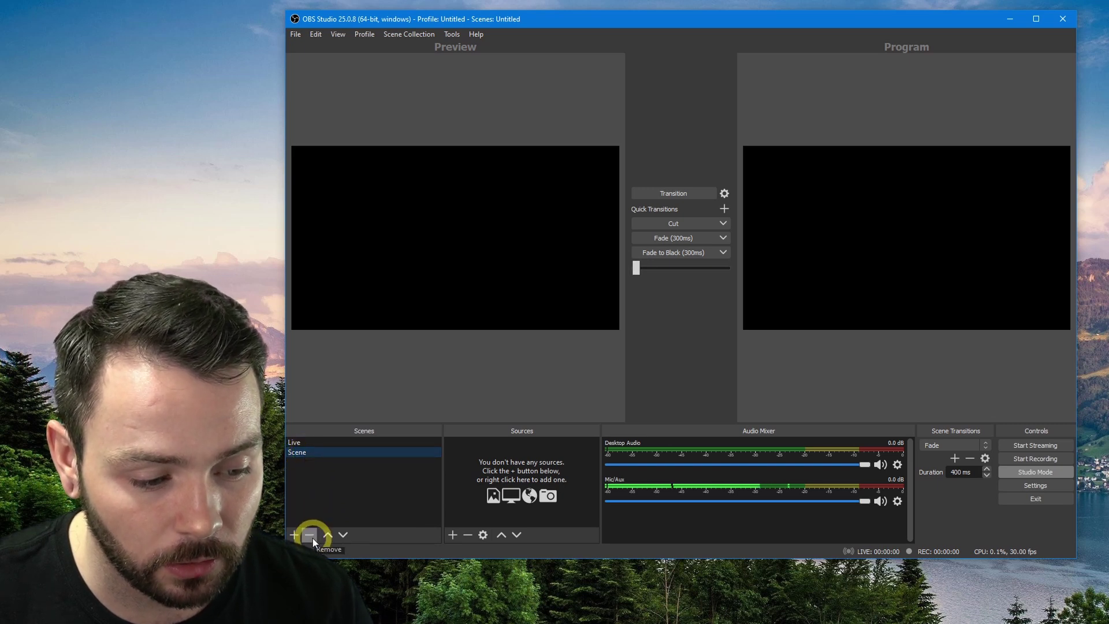
{"action": "right_click", "coordinate": [299, 454]}
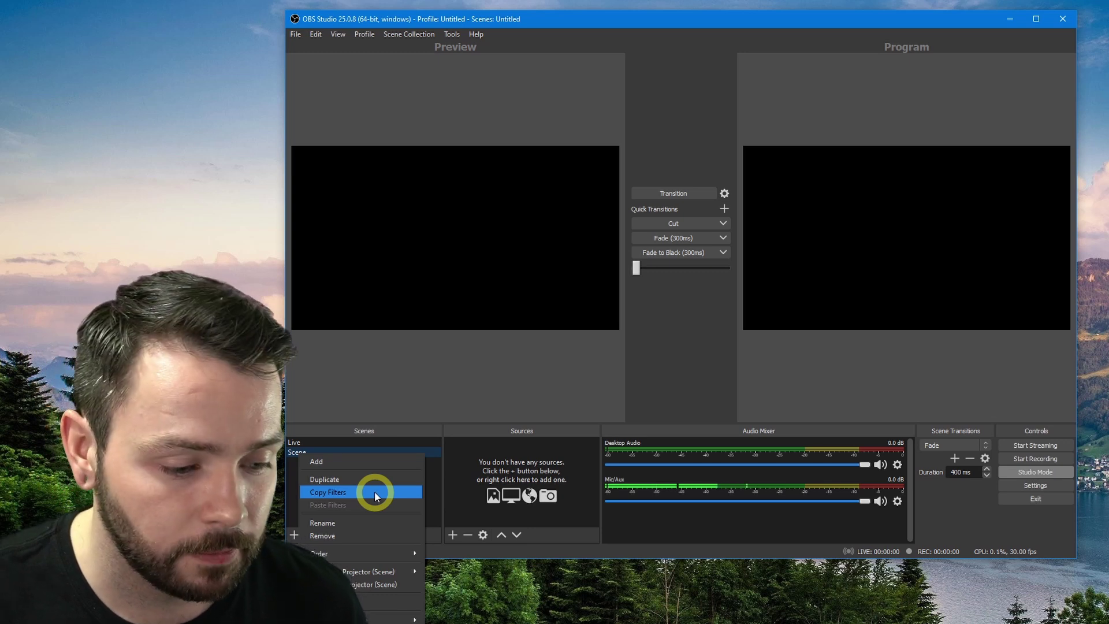
{"action": "left_click", "coordinate": [433, 487]}
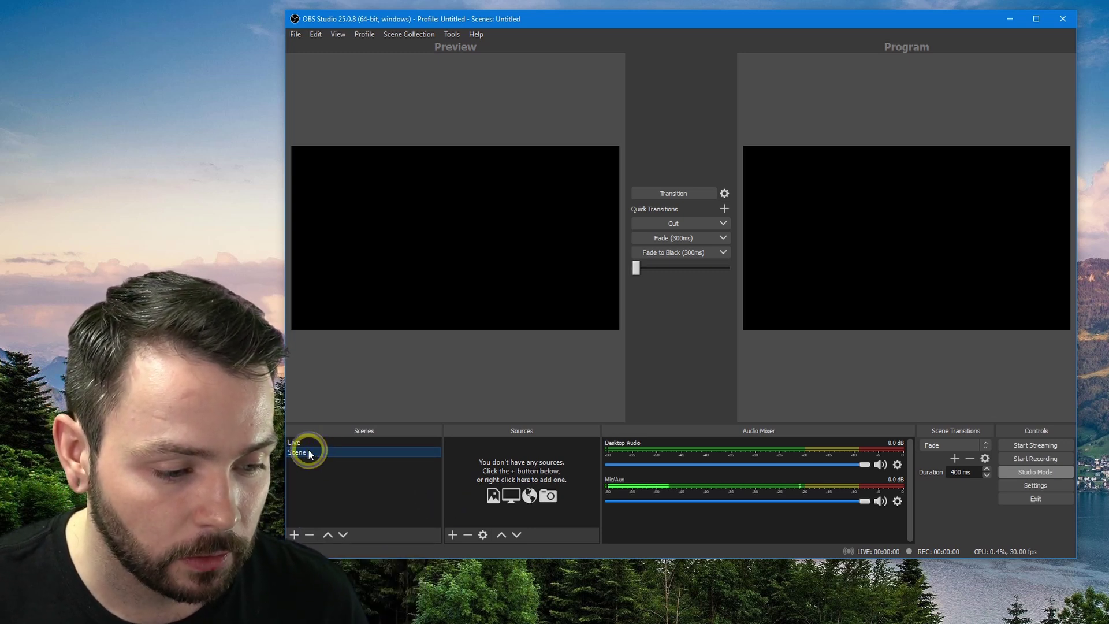
{"action": "left_click", "coordinate": [311, 535]}
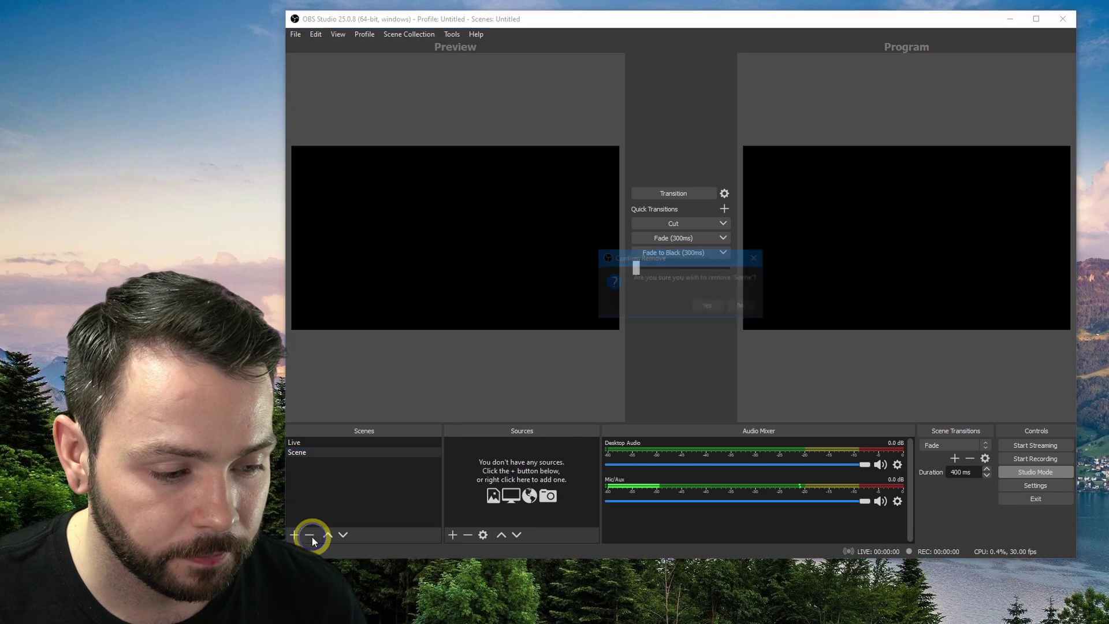
{"action": "left_click", "coordinate": [710, 307]}
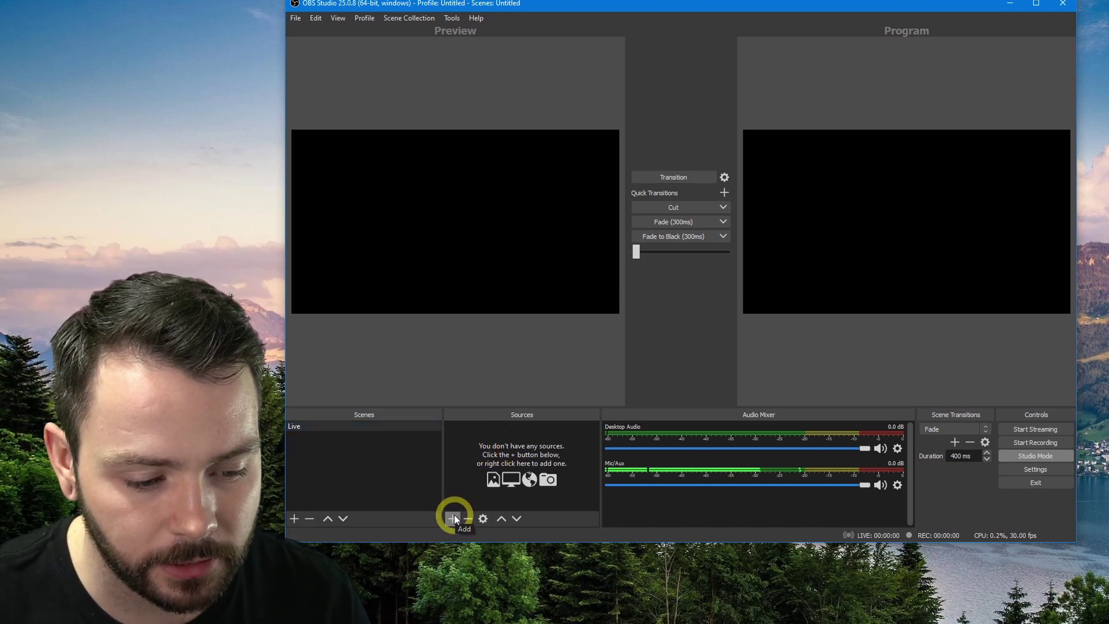
- Add a Video Capture Device source named Logitech Webcam to the Live scene
{"action": "left_click", "coordinate": [454, 516]}
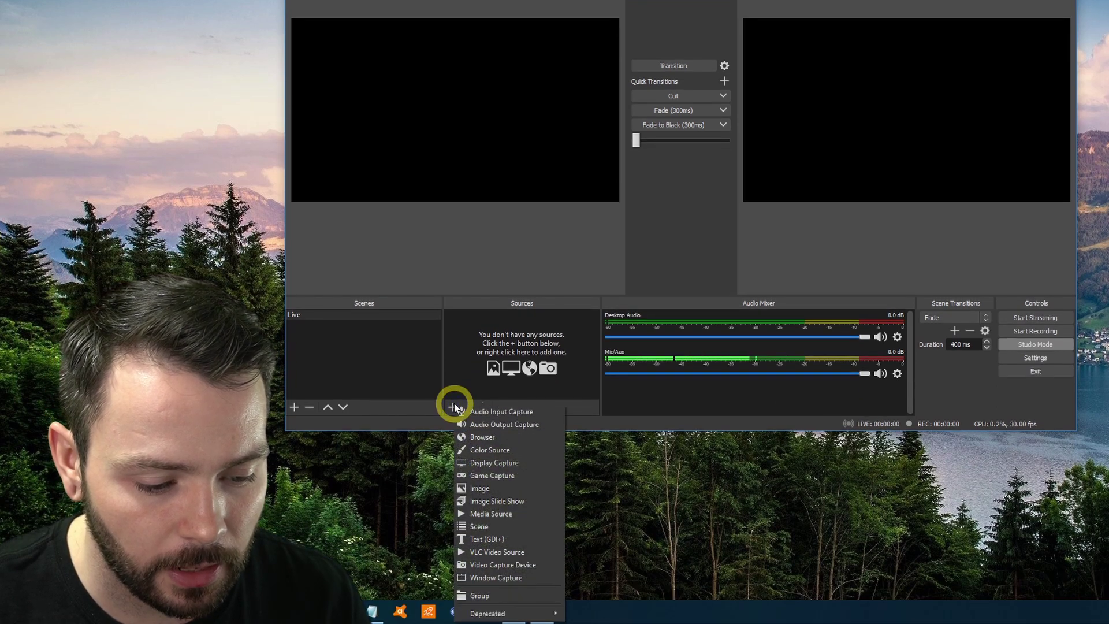
{"action": "left_click", "coordinate": [499, 565]}
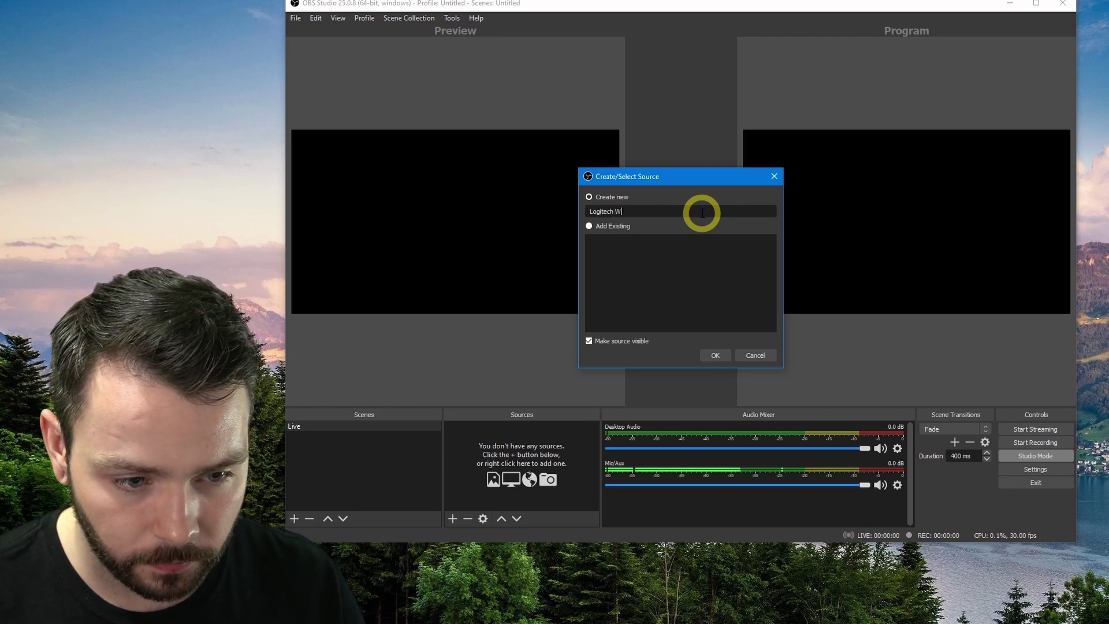
{"action": "left_click", "coordinate": [716, 354]}
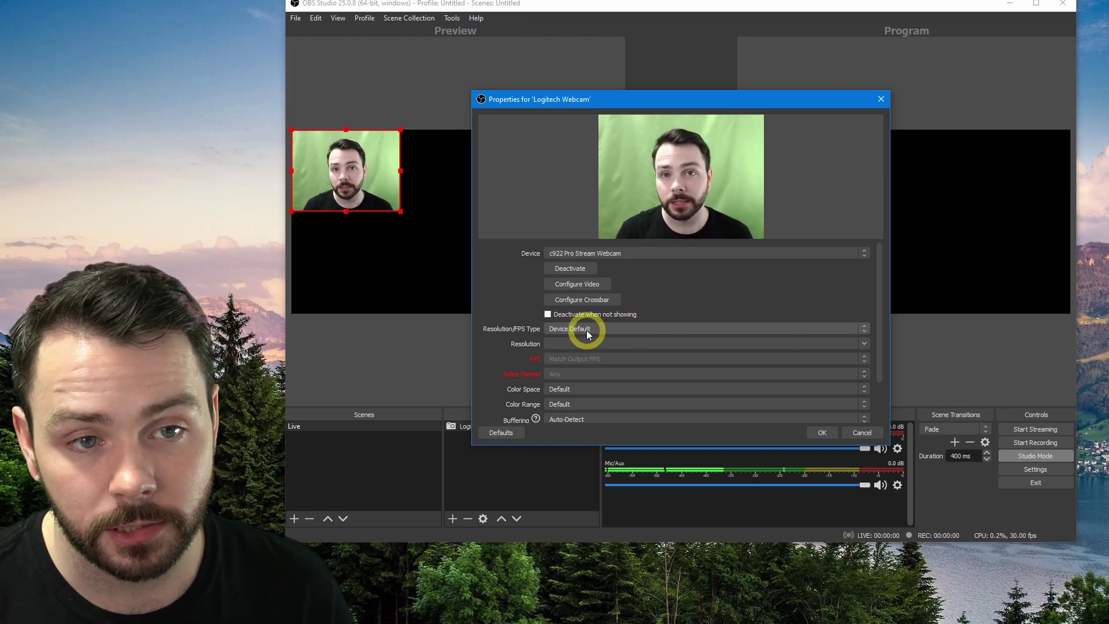
- Set the webcam's Resolution/FPS Type to Custom with a 1920x1080 resolution, and check how it fills the preview canvas
{"action": "left_click", "coordinate": [587, 331]}
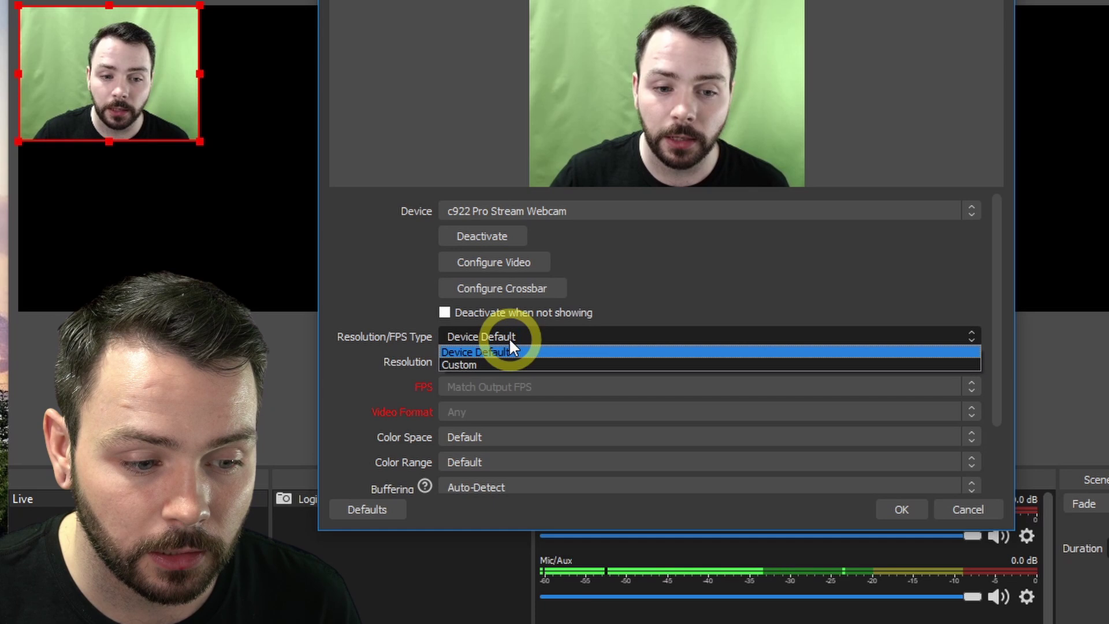
{"action": "left_click", "coordinate": [510, 343]}
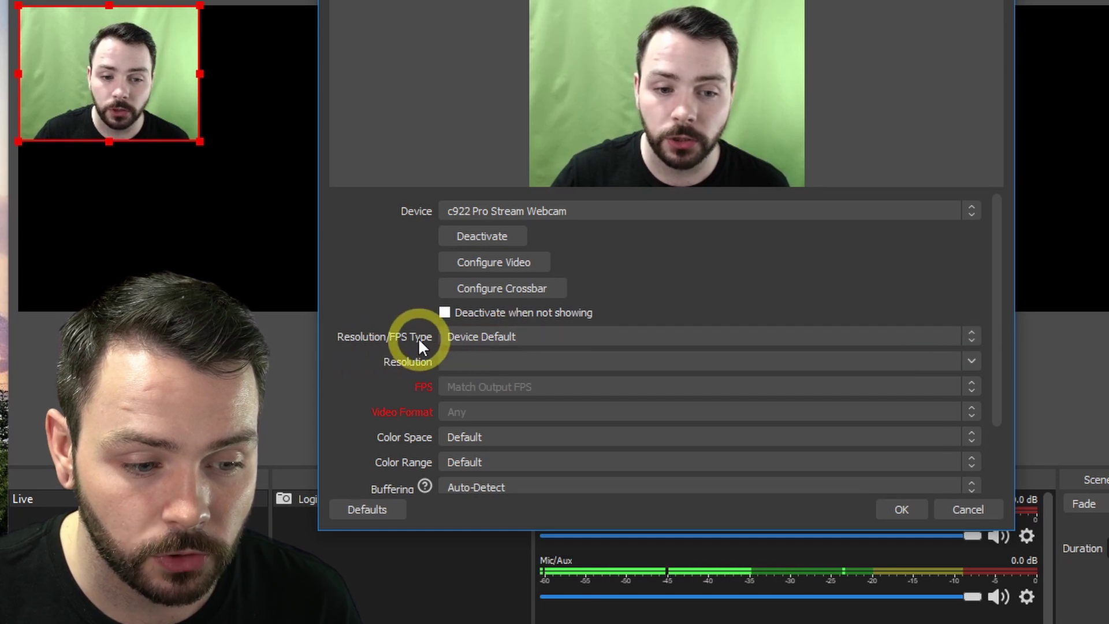
{"action": "left_click", "coordinate": [469, 338]}
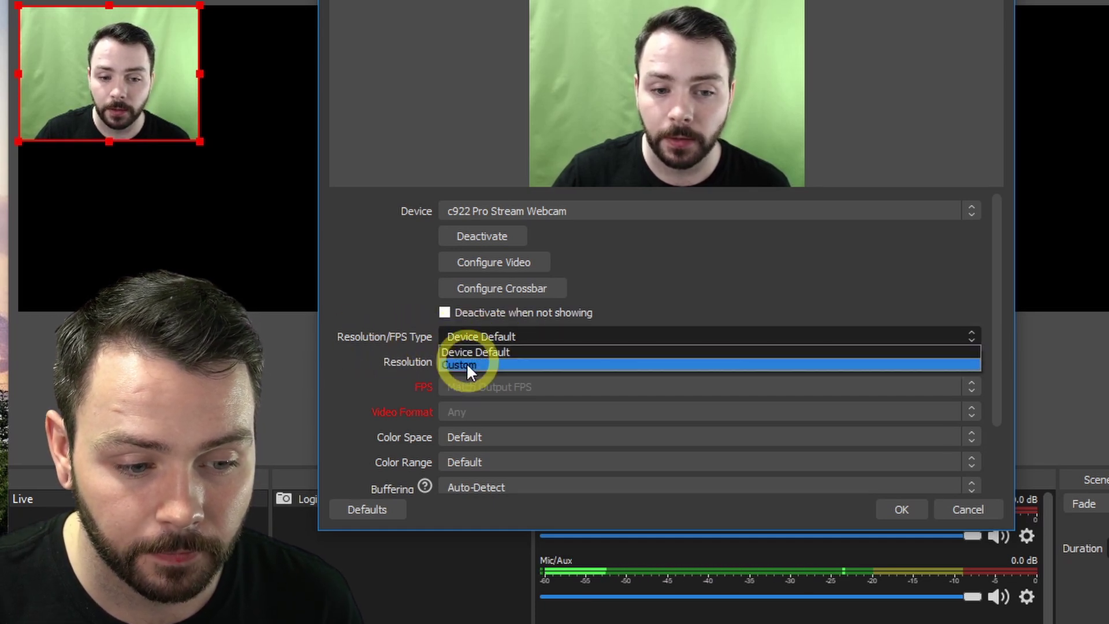
{"action": "left_click", "coordinate": [477, 362]}
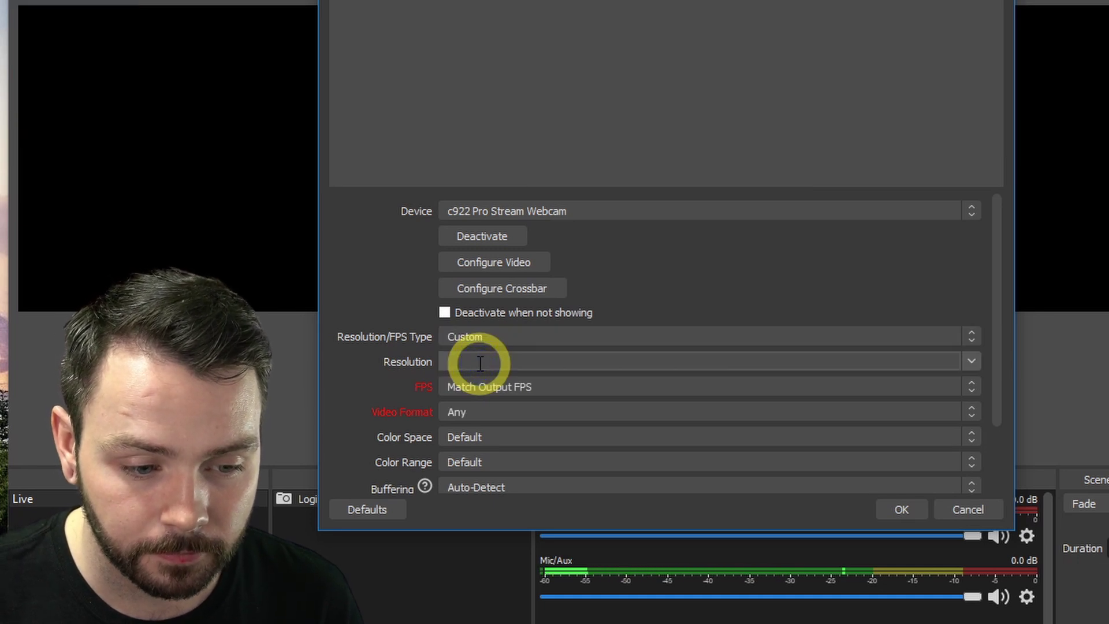
{"action": "left_click", "coordinate": [973, 363]}
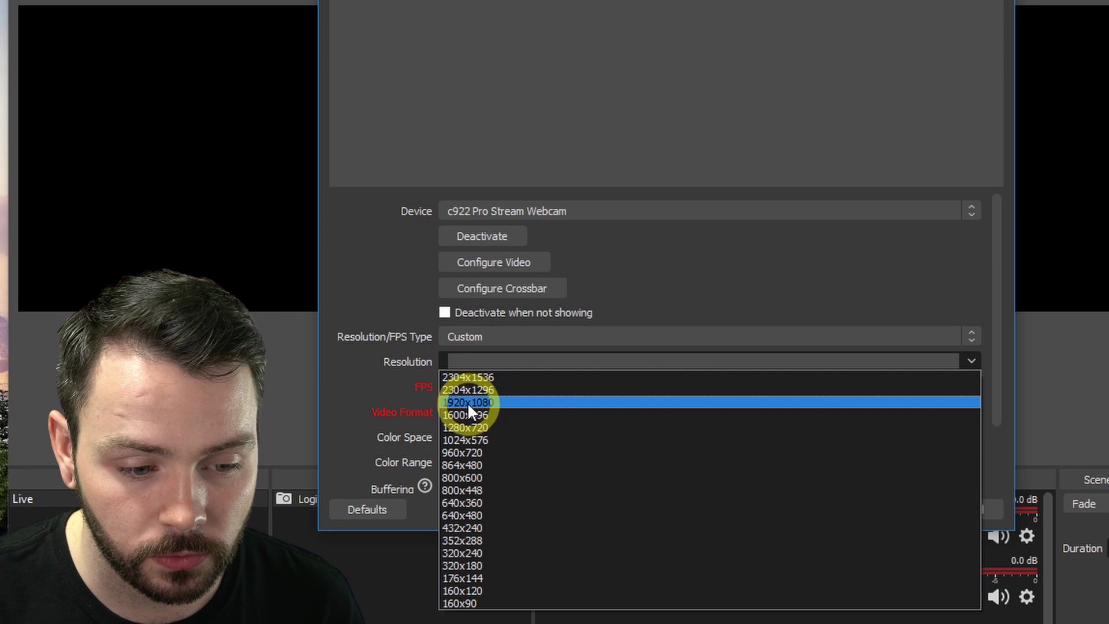
{"action": "left_click", "coordinate": [468, 405]}
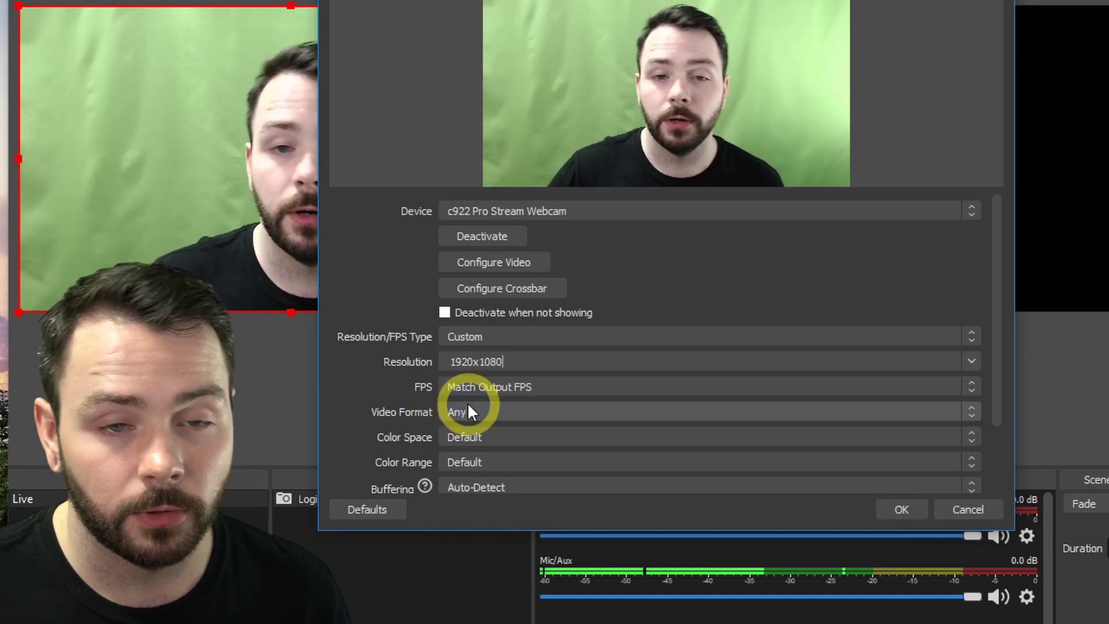
{"action": "left_click_drag", "start_coordinate": [477, 2], "coordinate": [778, 1]}
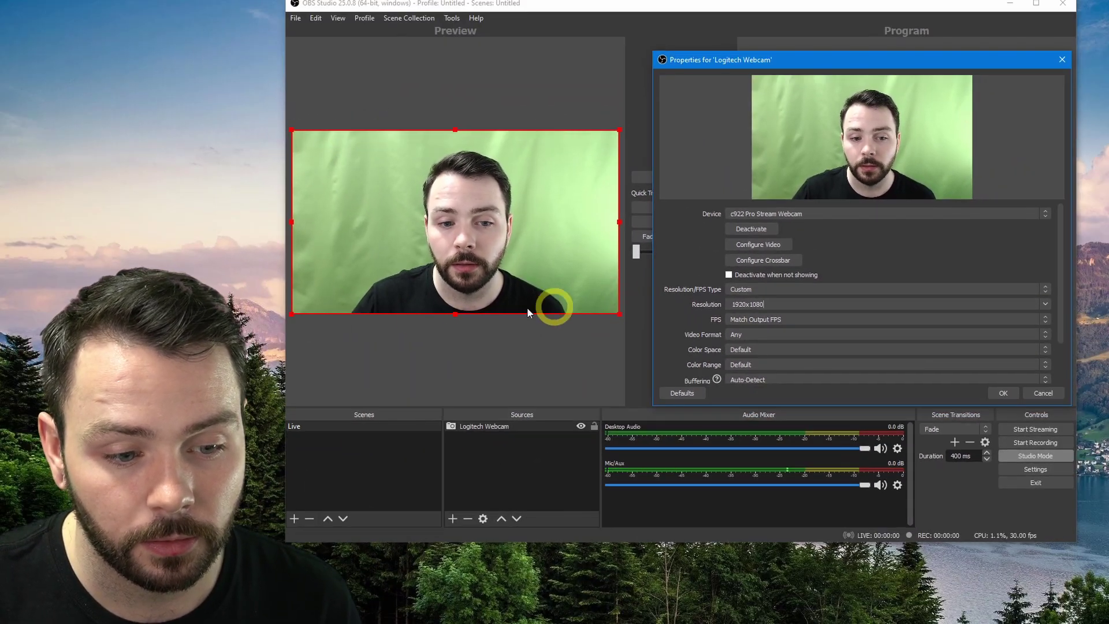
{"action": "left_click_drag", "start_coordinate": [804, 56], "coordinate": [638, 72]}
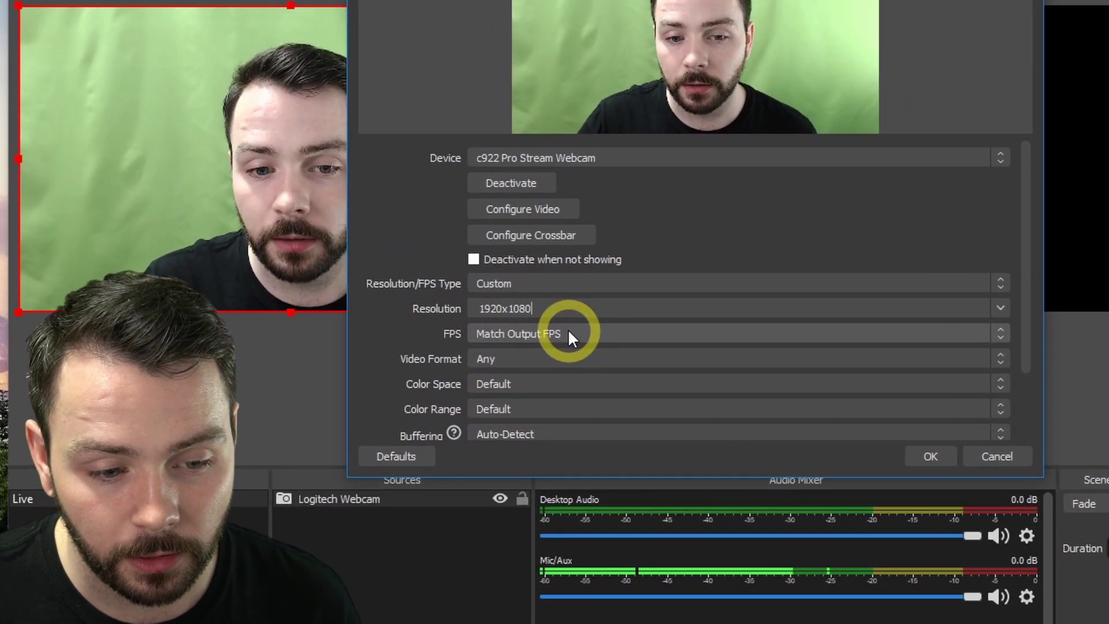
- Set the webcam's frame rate to 30 FPS and accept its properties
{"action": "left_click", "coordinate": [569, 333]}
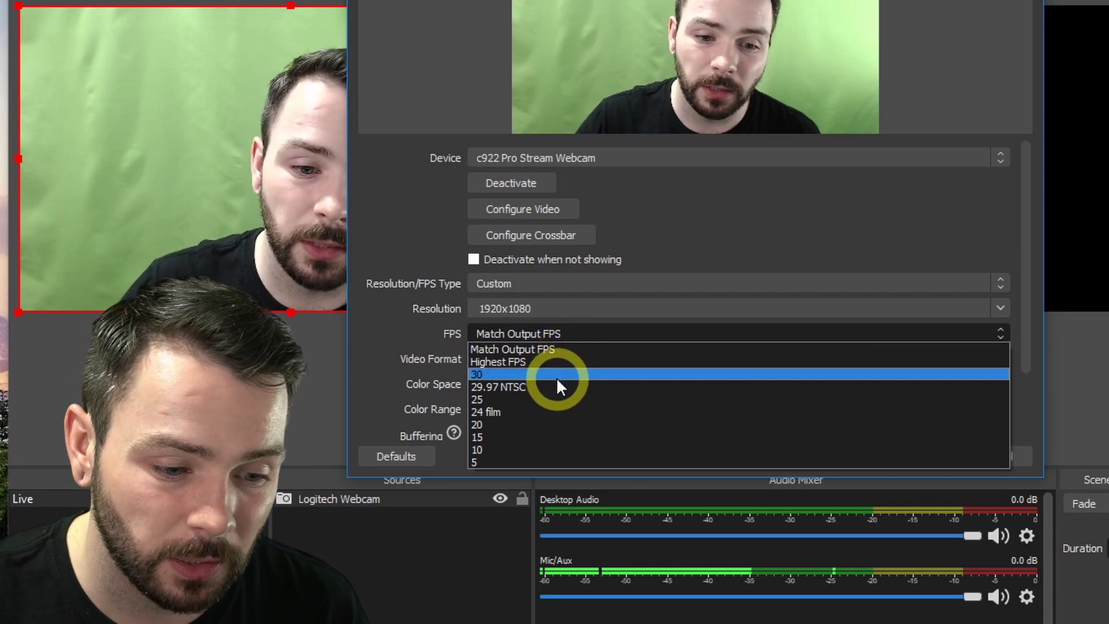
{"action": "left_click", "coordinate": [556, 376]}
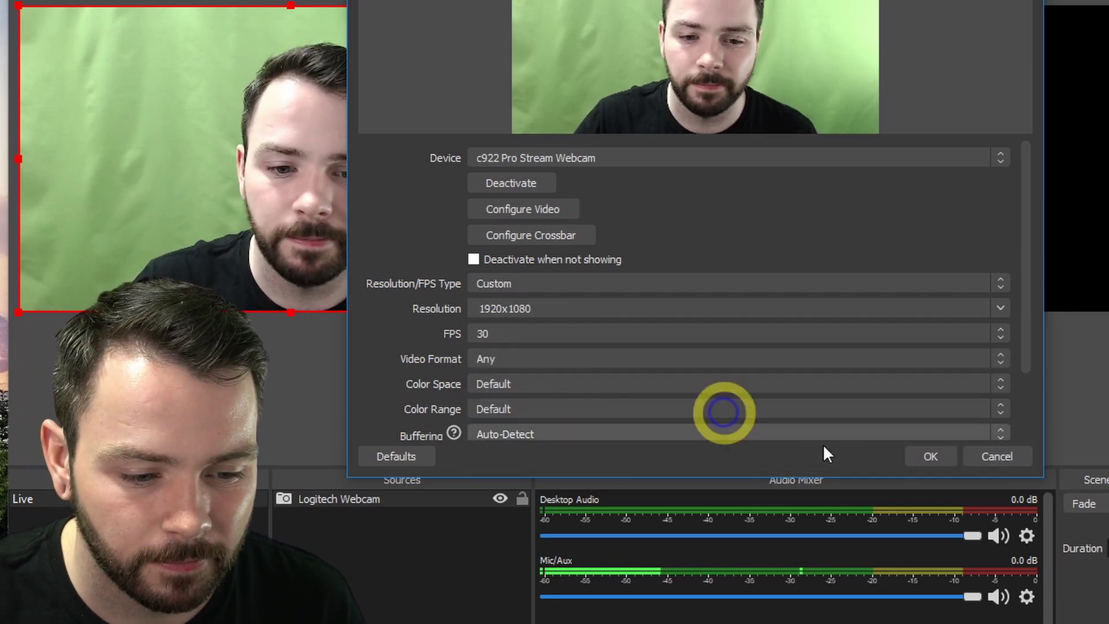
{"action": "scroll", "coordinate": [928, 237], "scroll_direction": "down", "scroll_amount": 2}
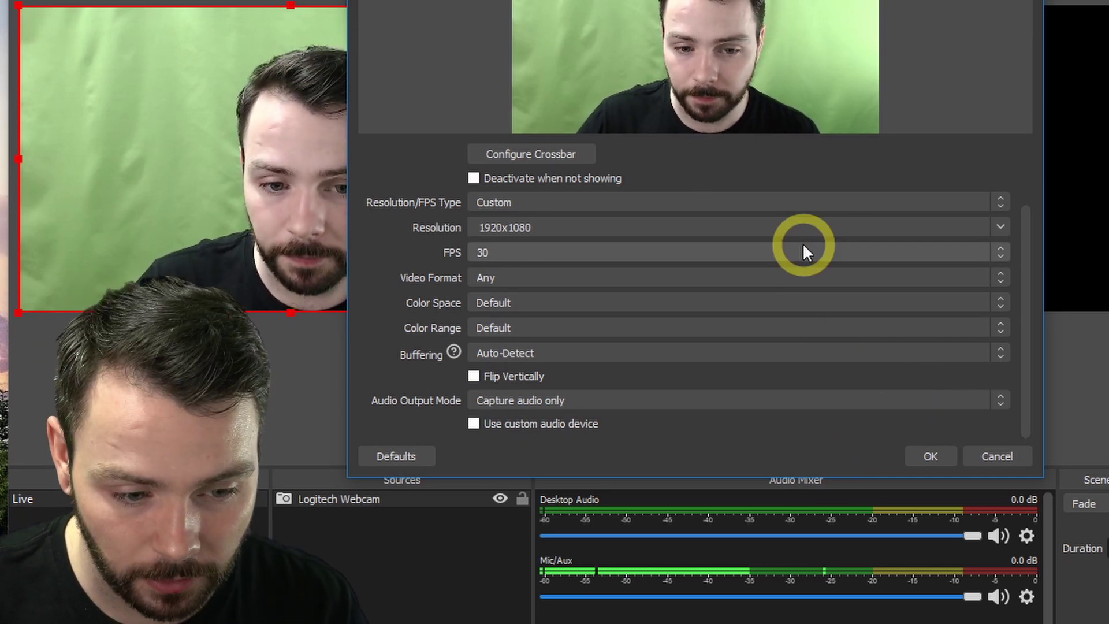
{"action": "left_click", "coordinate": [921, 455]}
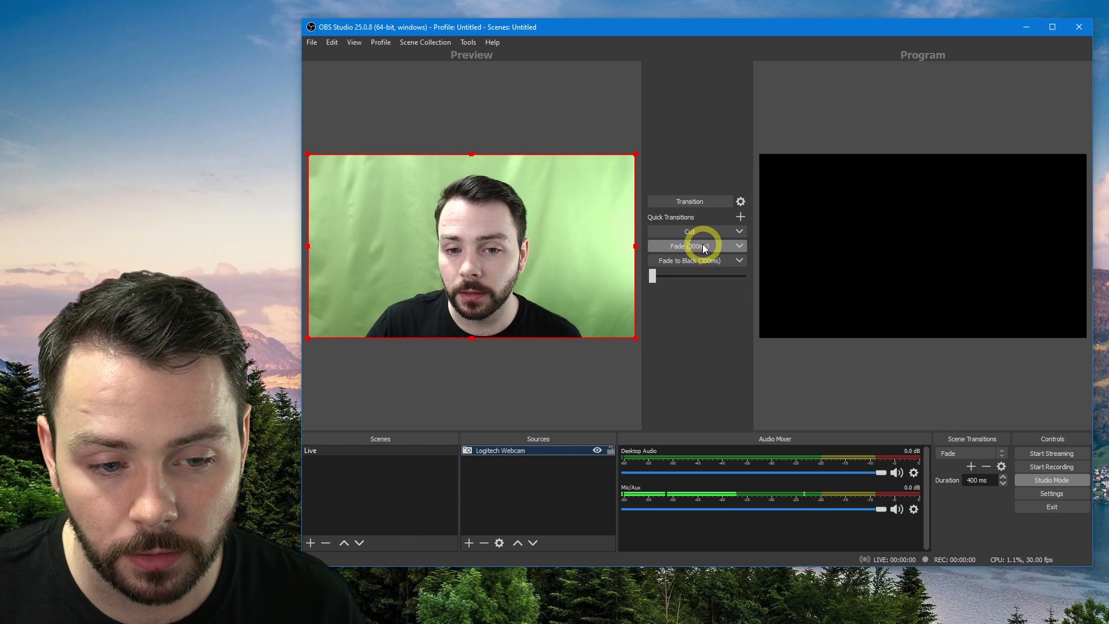
- Send the webcam preview to Program with the Fade quick transition and clear Program with Fade to Black
{"action": "left_click", "coordinate": [702, 246]}
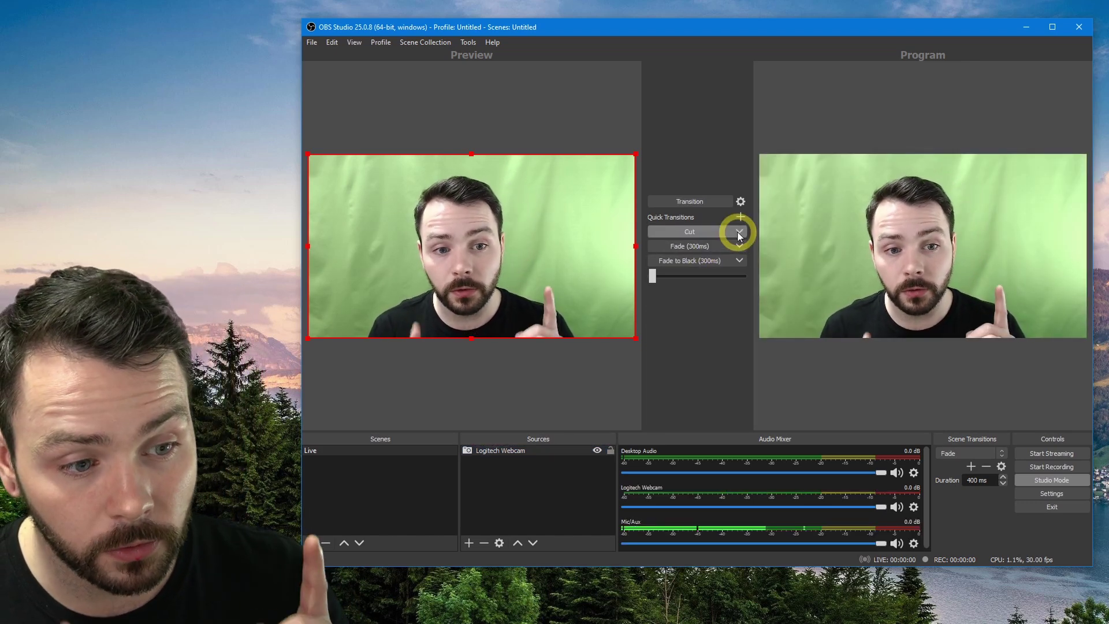
{"action": "mouse_move", "coordinate": [635, 155]}
{"action": "left_mouse_down"}
{"action": "mouse_move", "coordinate": [510, 233]}
{"action": "mouse_move", "coordinate": [542, 207]}
{"action": "mouse_move", "coordinate": [635, 173]}
{"action": "left_mouse_up"}
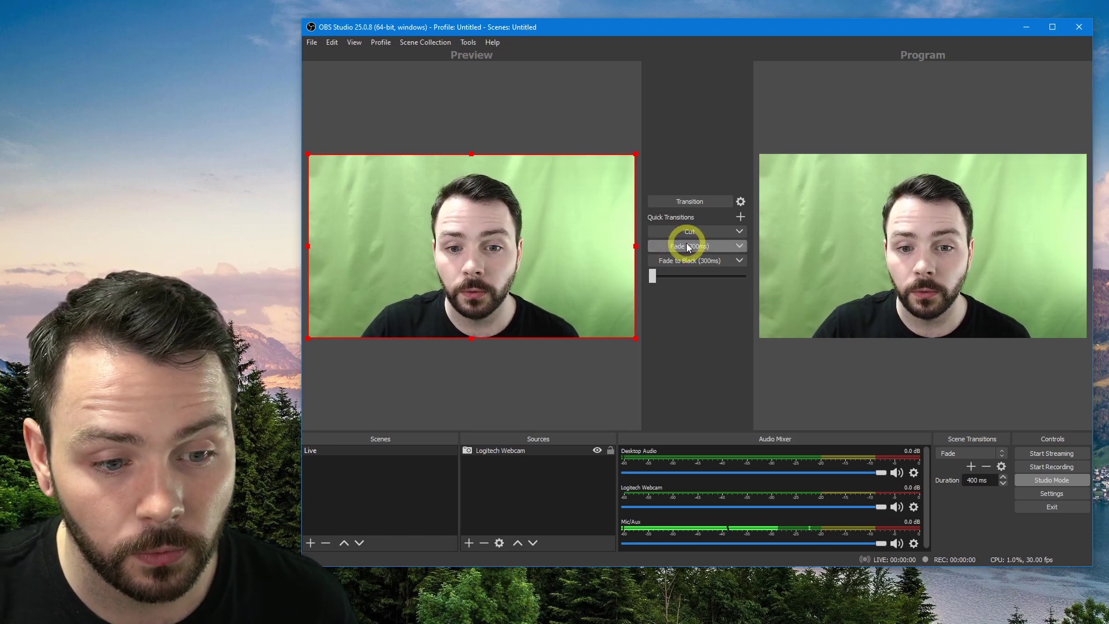
{"action": "left_click", "coordinate": [690, 260]}
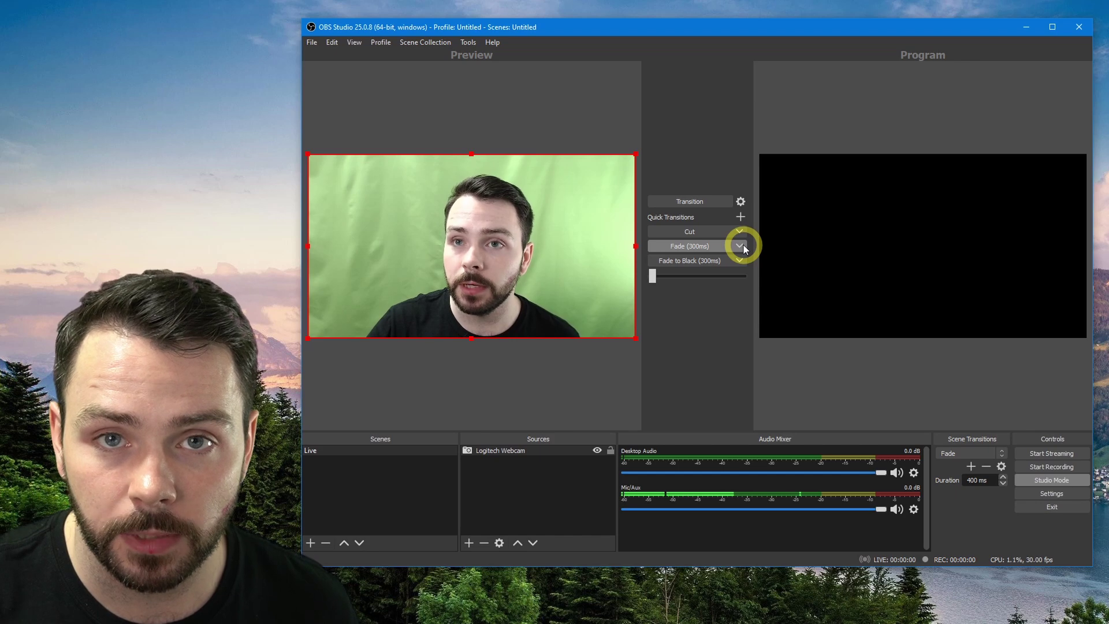
- Set the Fade quick transition's duration to 3000 ms and use it to bring the webcam into Program
{"action": "left_click", "coordinate": [739, 245]}
{"action": "double_click", "coordinate": [681, 320]}
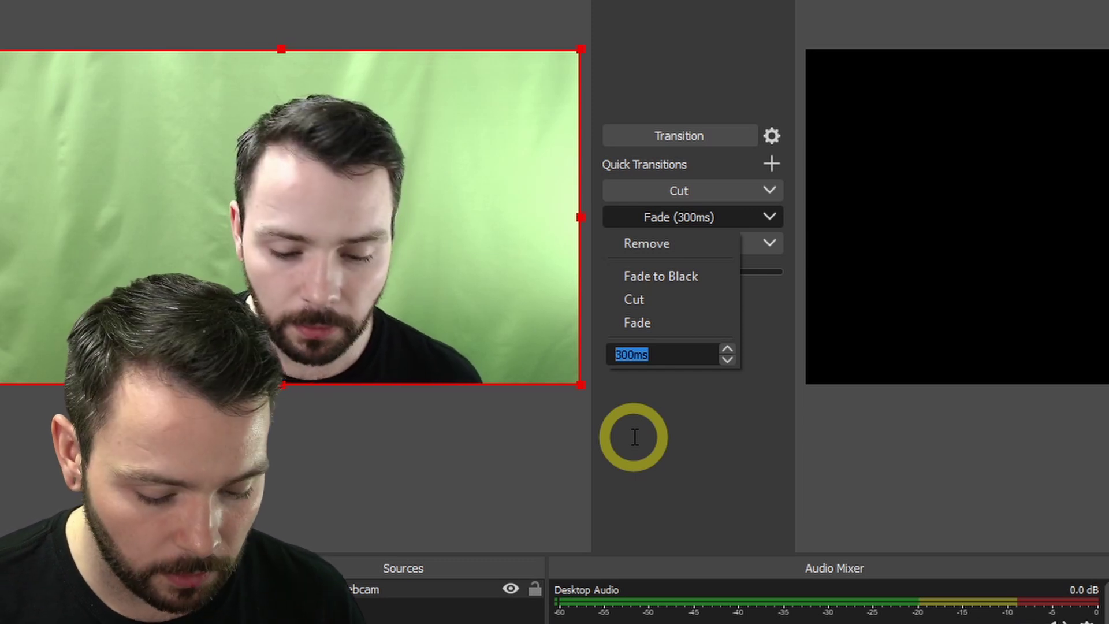
{"action": "type", "text": "3000"}
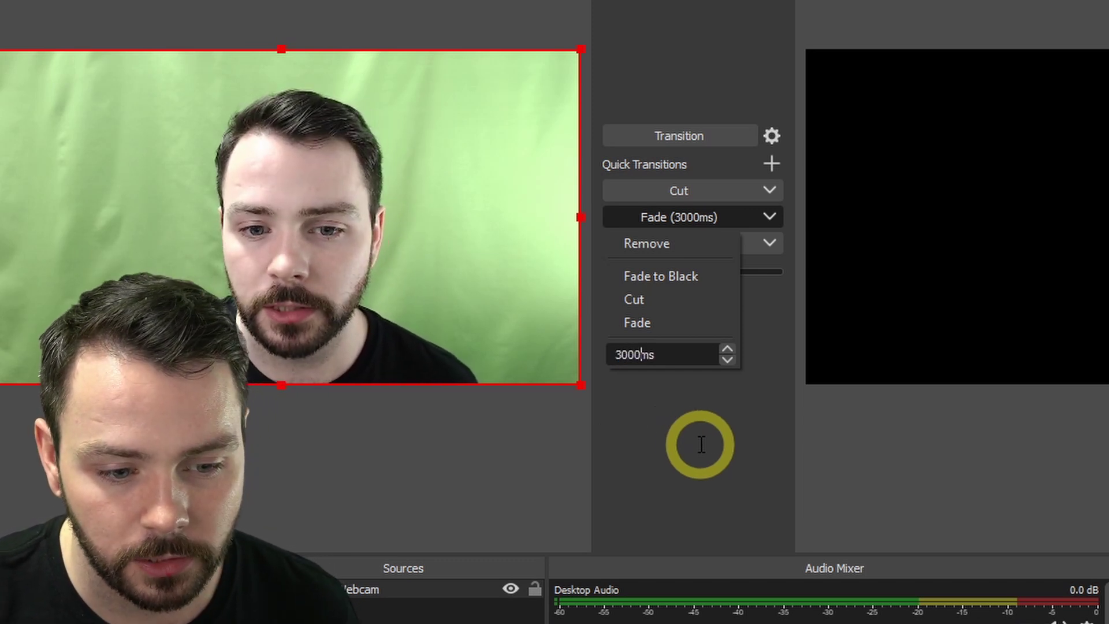
{"action": "left_click", "coordinate": [702, 452]}
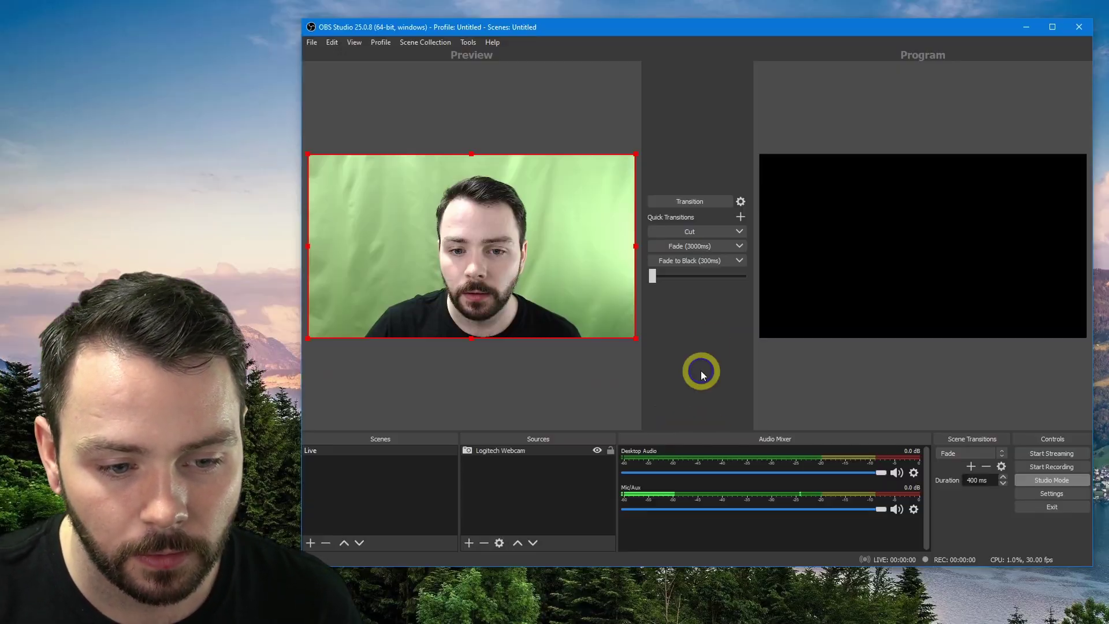
{"action": "left_click", "coordinate": [697, 248]}
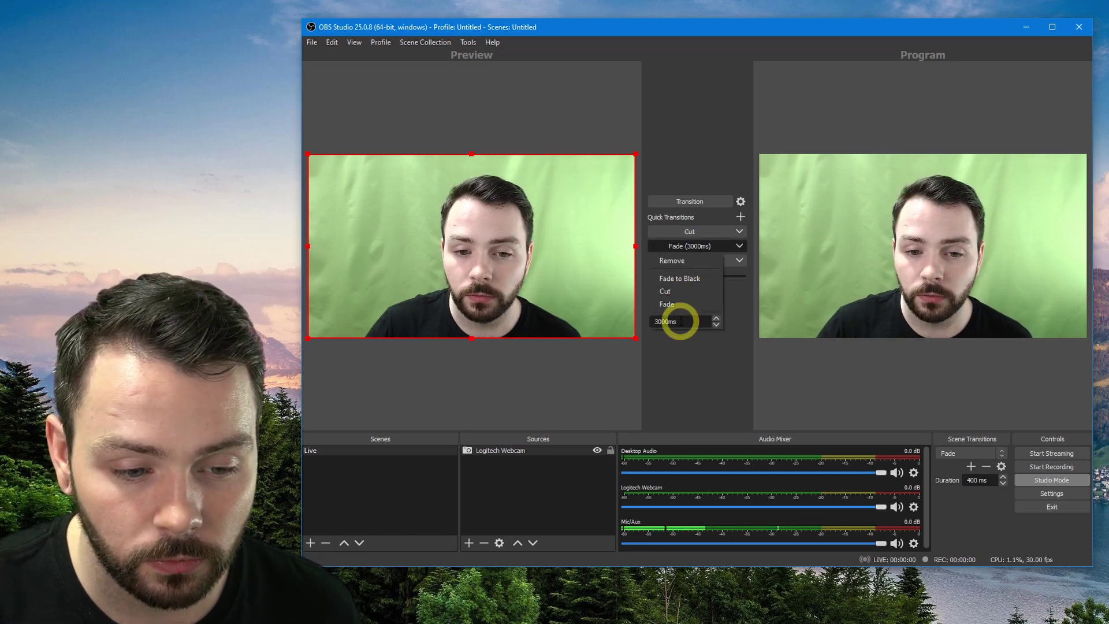
- Test the Fade quick transition with a 100 ms duration and restore its duration to 300 ms
{"action": "left_click_drag", "start_coordinate": [676, 320], "coordinate": [668, 321]}
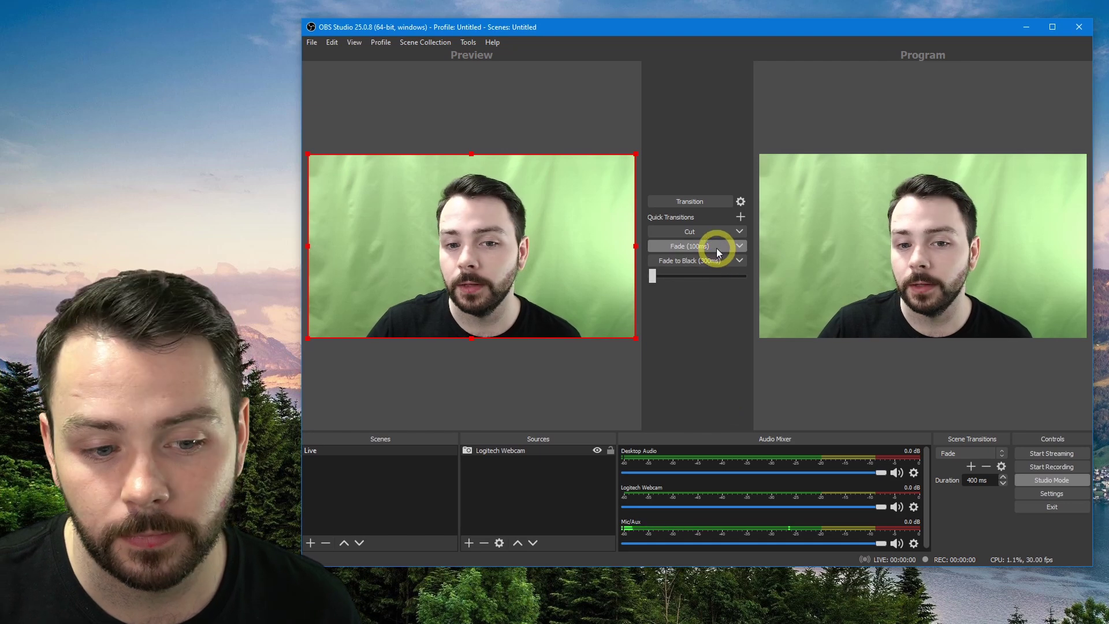
{"action": "left_click", "coordinate": [716, 248]}
{"action": "left_click", "coordinate": [716, 261]}
{"action": "left_click", "coordinate": [695, 245]}
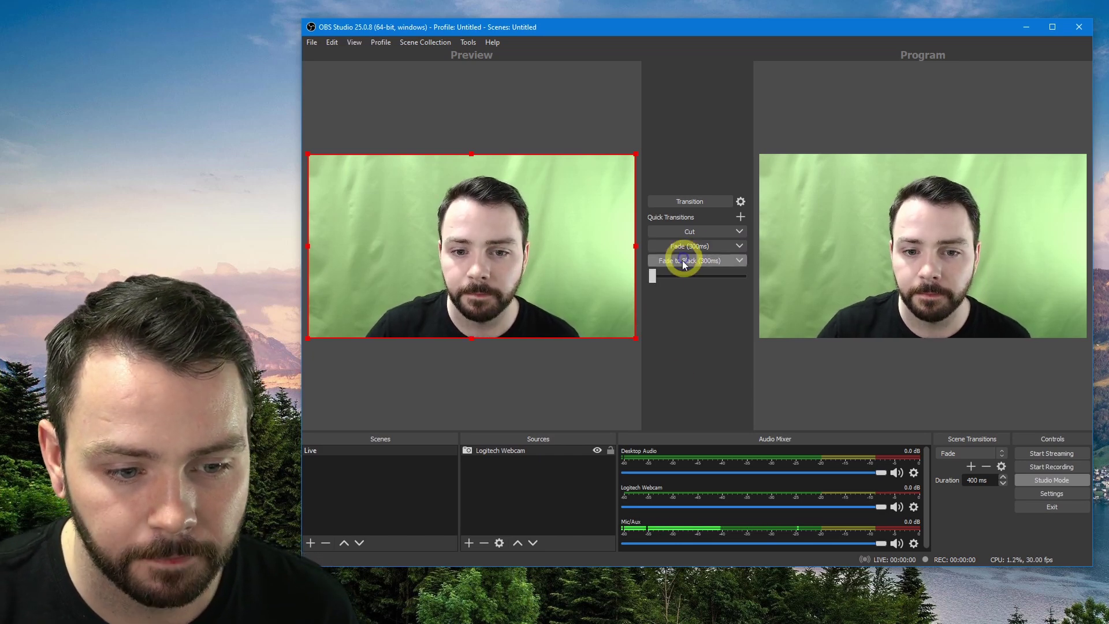
- Test switching Program between black and the webcam using the Fade to Black, Fade and Cut quick transitions
{"action": "left_click", "coordinate": [683, 261]}
{"action": "left_click", "coordinate": [708, 247]}
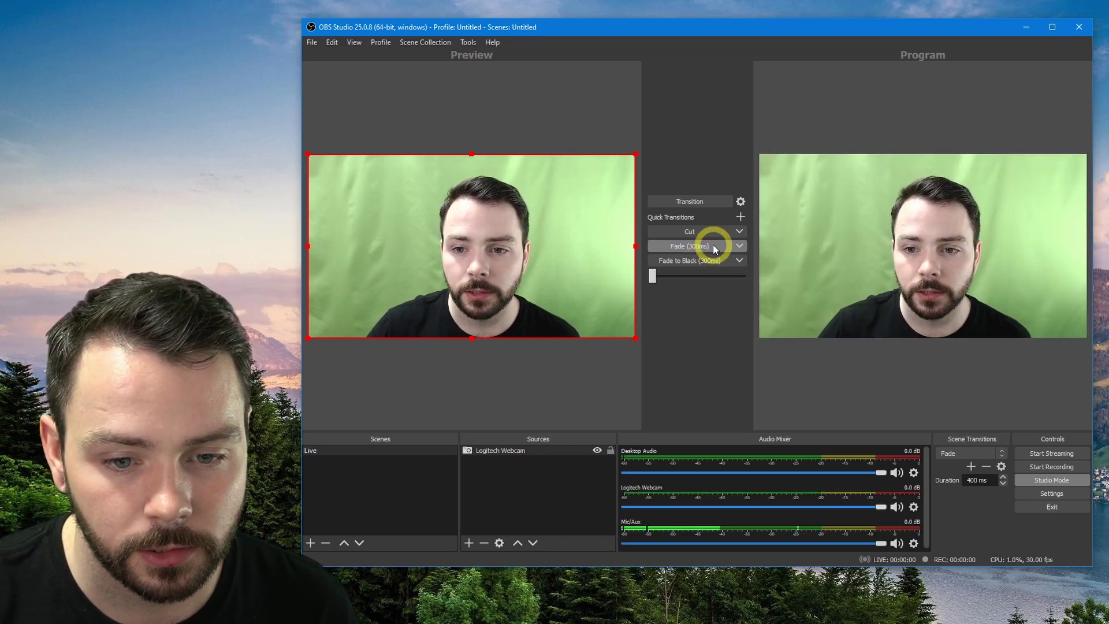
{"action": "left_click", "coordinate": [708, 262]}
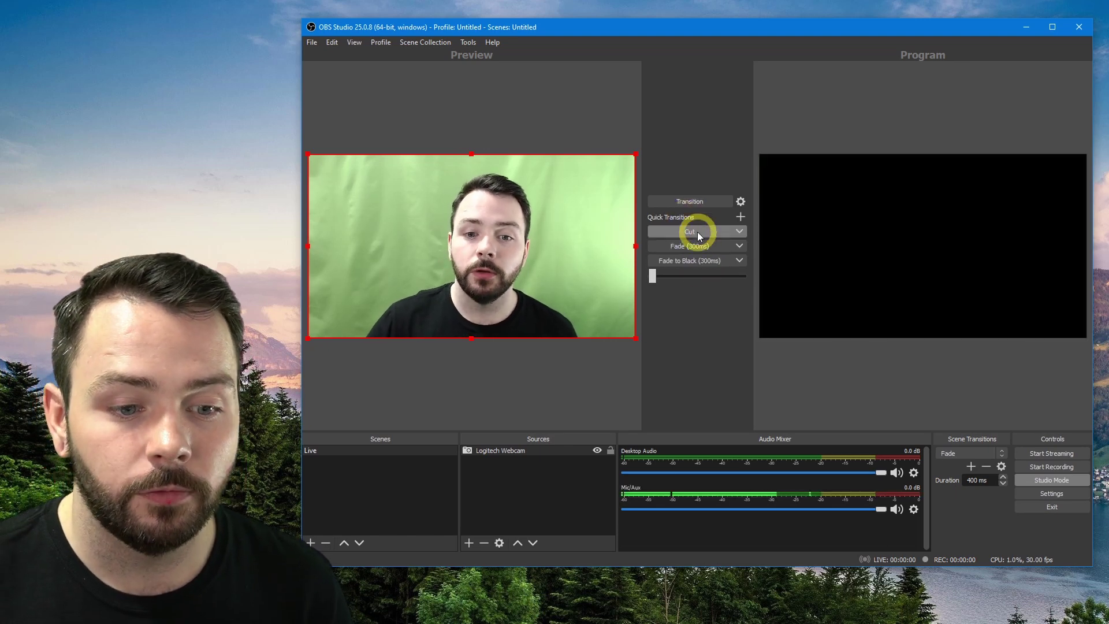
{"action": "left_click", "coordinate": [698, 231]}
{"action": "left_click", "coordinate": [712, 261]}
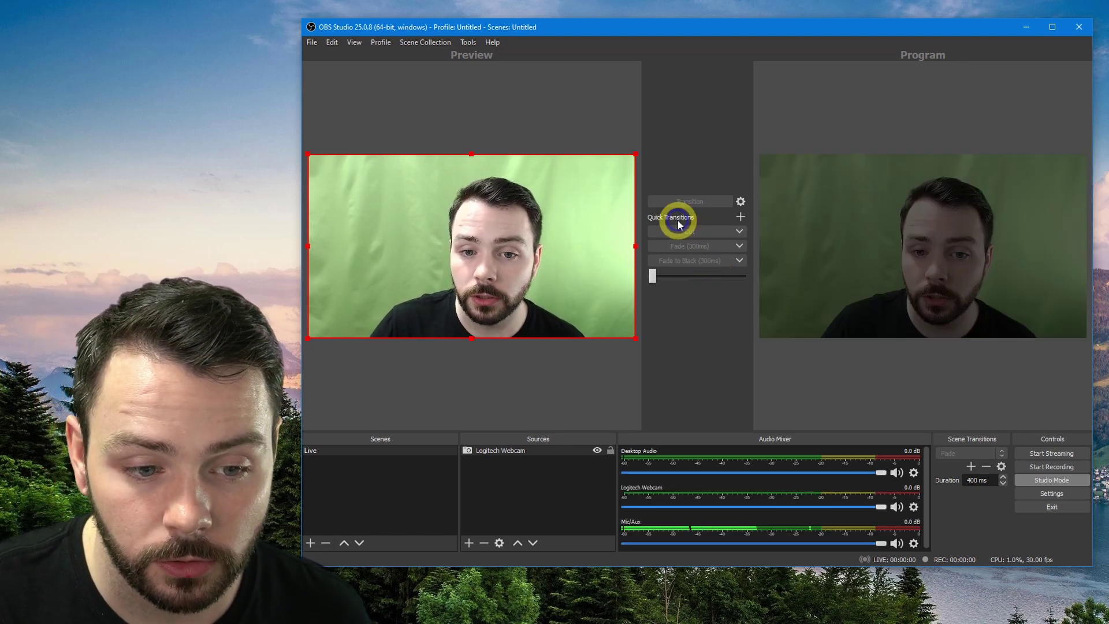
{"action": "left_click", "coordinate": [686, 233]}
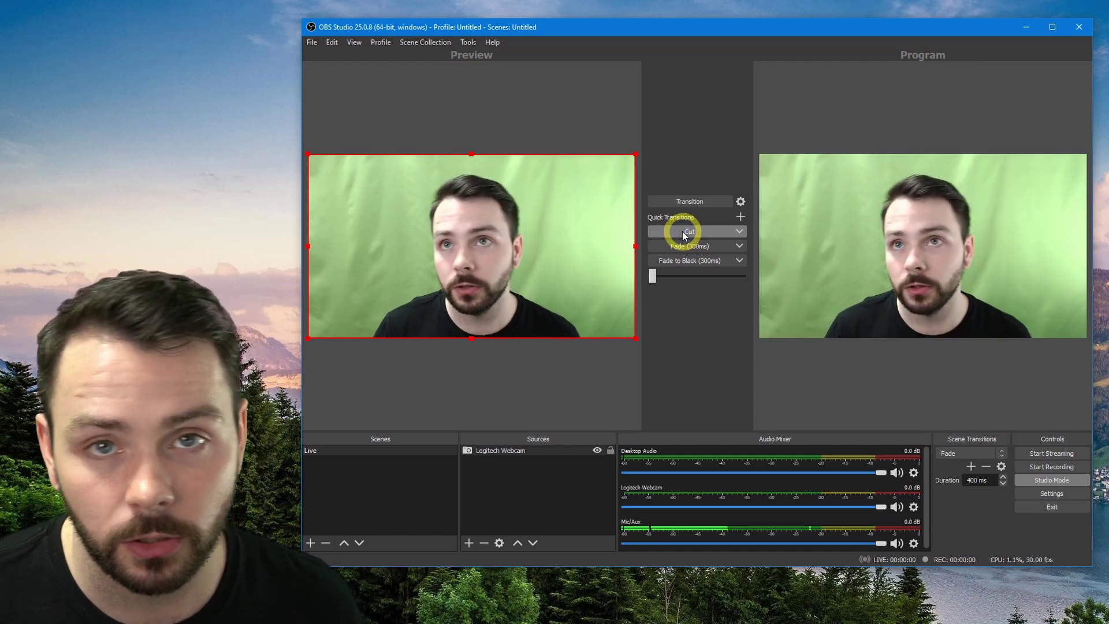
- Fade Program to black and bring the webcam back into it with the manual transition slider
{"action": "left_click", "coordinate": [675, 261]}
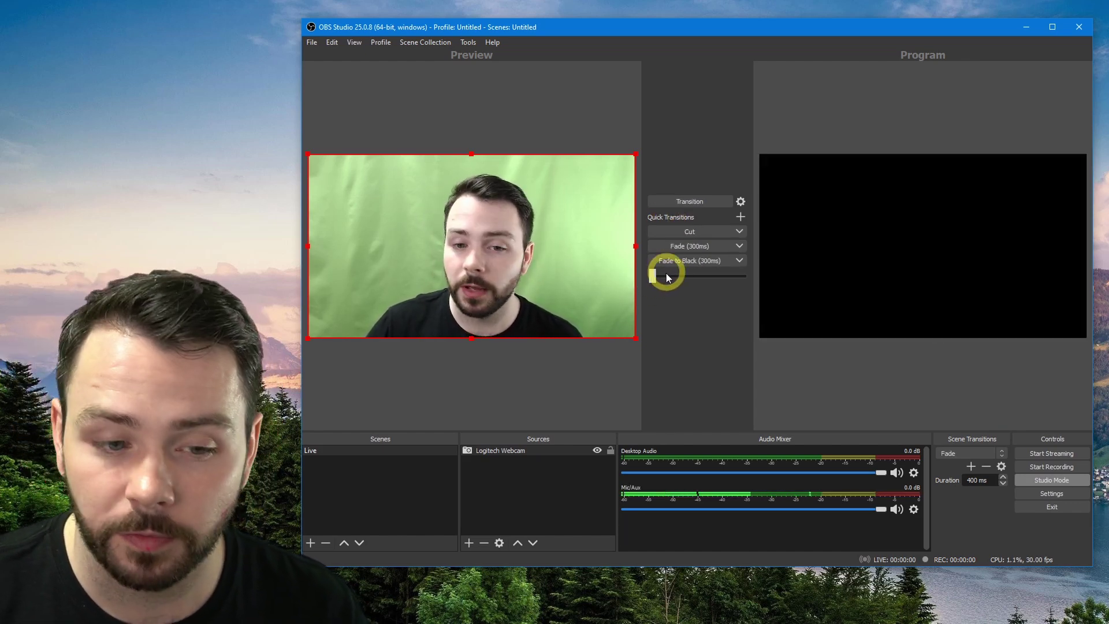
{"action": "left_click_drag", "start_coordinate": [654, 276], "coordinate": [745, 282]}
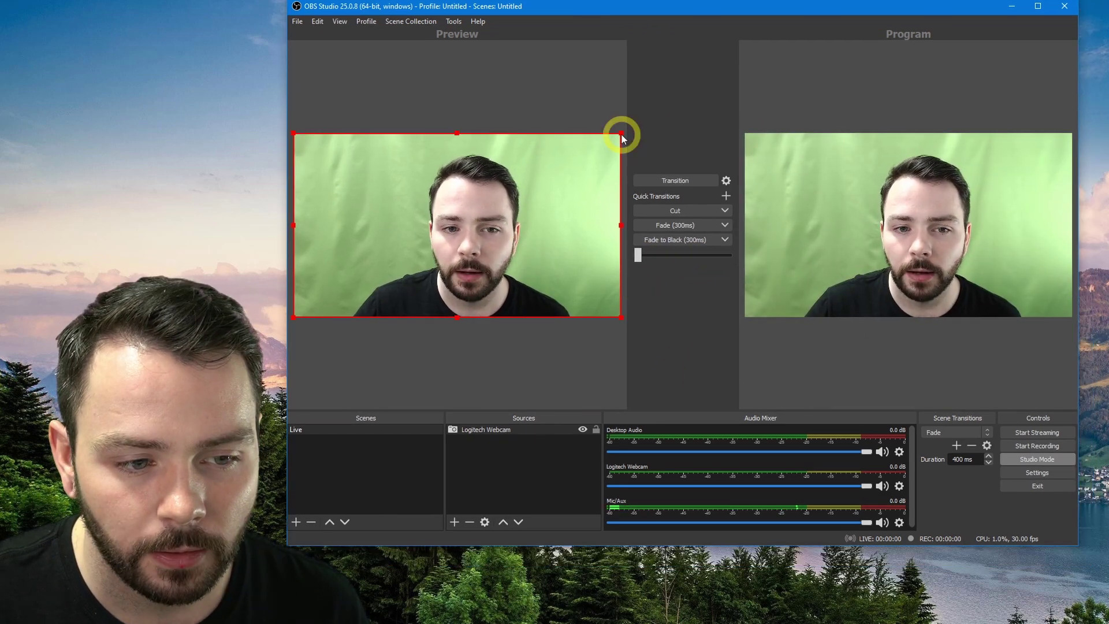
- Resize the webcam source to a little over half the canvas width and place it in the preview's lower-right corner
{"action": "left_click_drag", "start_coordinate": [635, 154], "coordinate": [514, 197]}
{"action": "left_click_drag", "start_coordinate": [448, 245], "coordinate": [520, 208]}
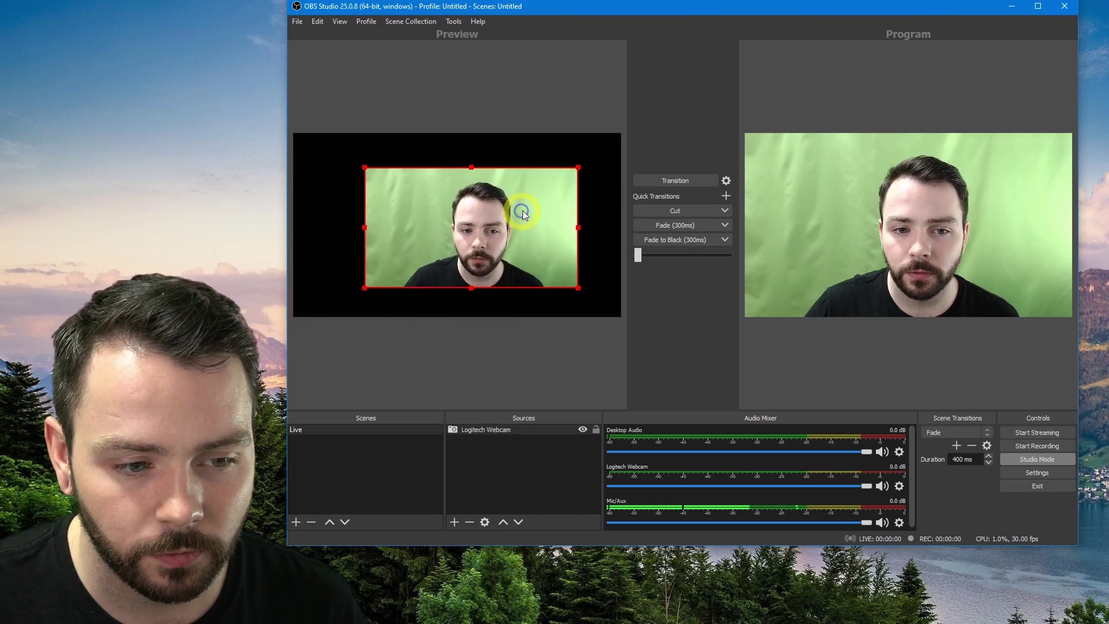
{"action": "left_click_drag", "start_coordinate": [365, 229], "coordinate": [320, 237]}
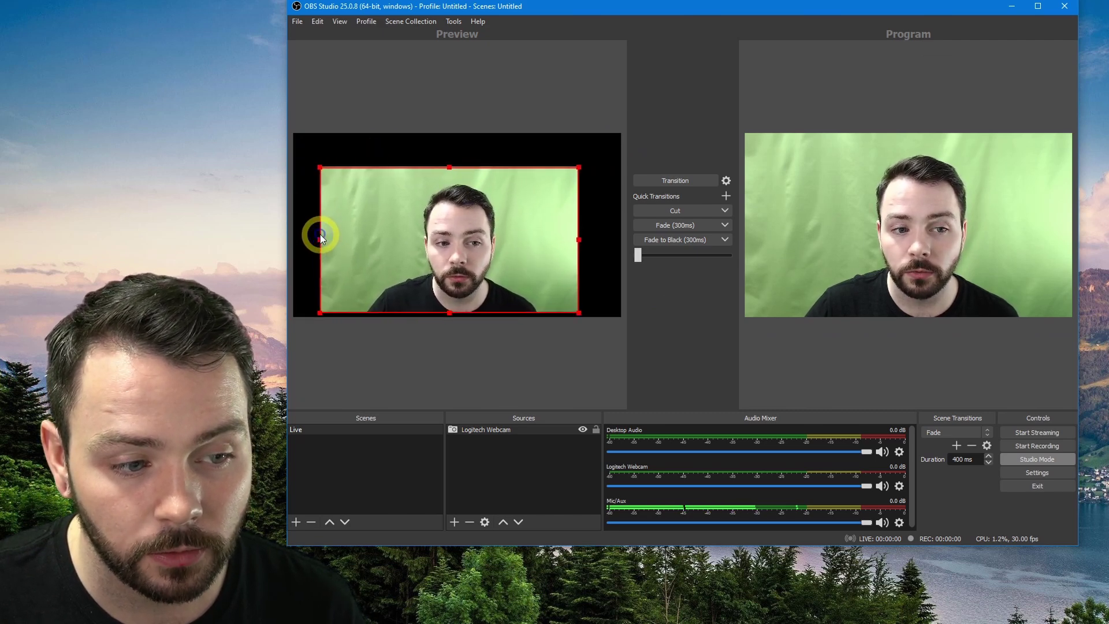
{"action": "left_click_drag", "start_coordinate": [450, 168], "coordinate": [445, 142]}
{"action": "mouse_move", "coordinate": [441, 191]}
{"action": "left_mouse_down"}
{"action": "mouse_move", "coordinate": [425, 185]}
{"action": "mouse_move", "coordinate": [420, 198]}
{"action": "left_mouse_up"}
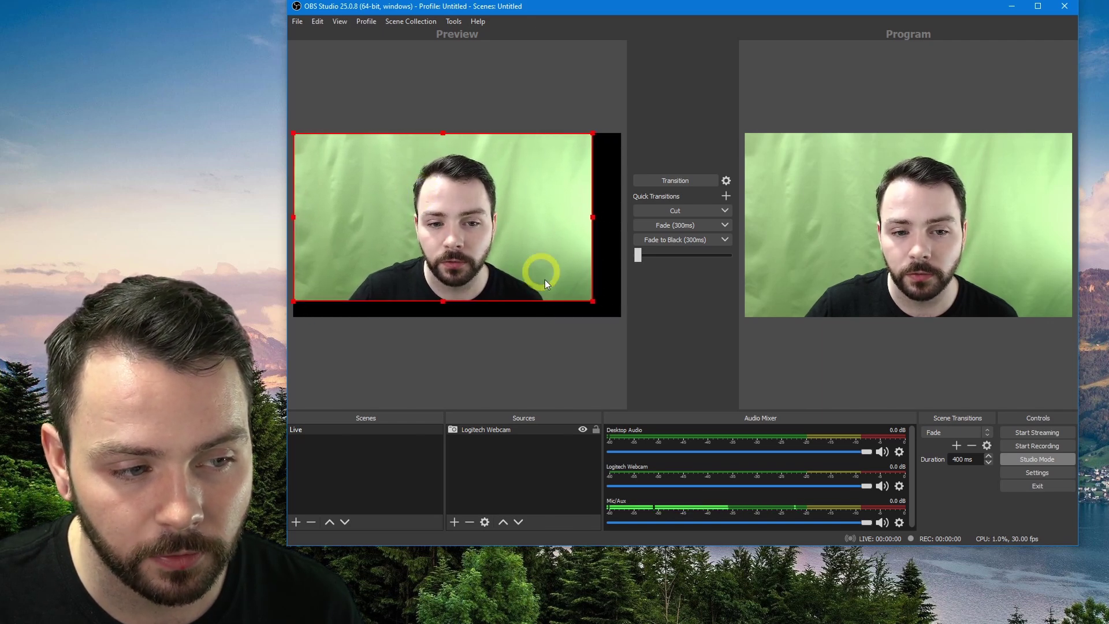
{"action": "left_click_drag", "start_coordinate": [593, 302], "coordinate": [567, 286]}
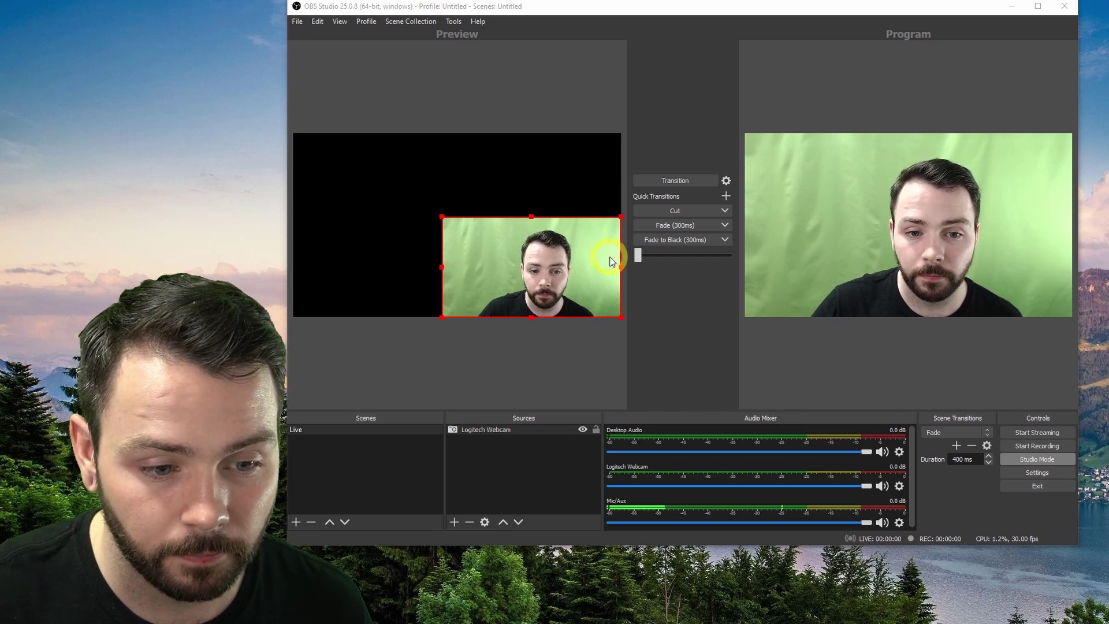
- Crop both sides of the webcam source and place it back against the preview canvas's lower-right corner
{"action": "mouse_move", "coordinate": [621, 267]}
{"action": "left_mouse_down"}
{"action": "mouse_move", "coordinate": [590, 263]}
{"action": "mouse_move", "coordinate": [615, 267]}
{"action": "left_mouse_up"}
{"action": "key", "text": "alt"}
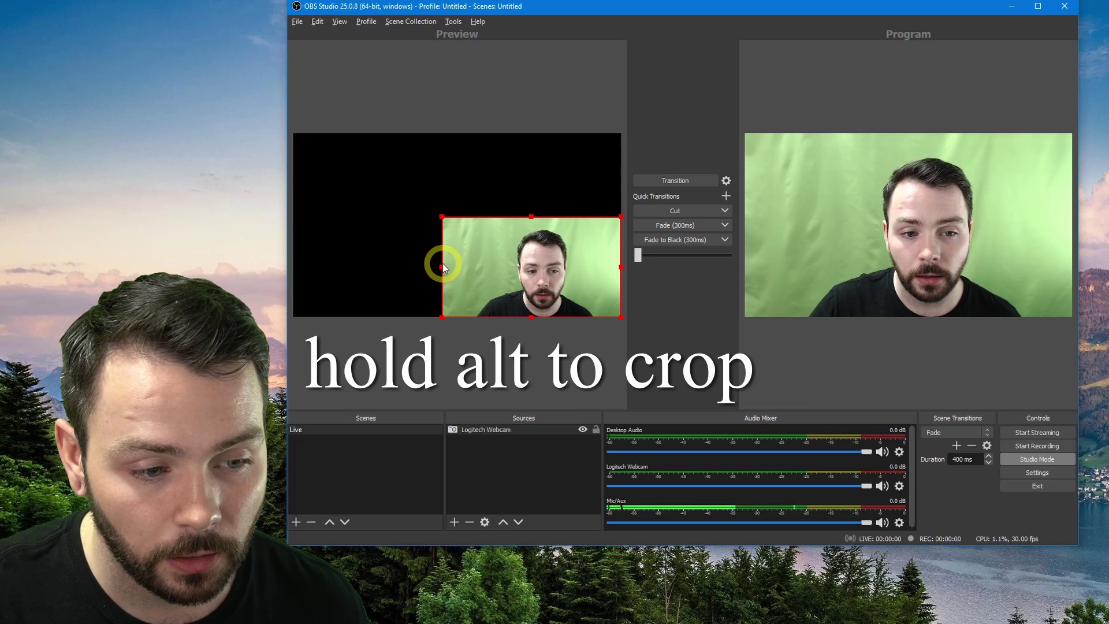
{"action": "left_click_drag", "start_coordinate": [443, 266], "coordinate": [472, 269]}
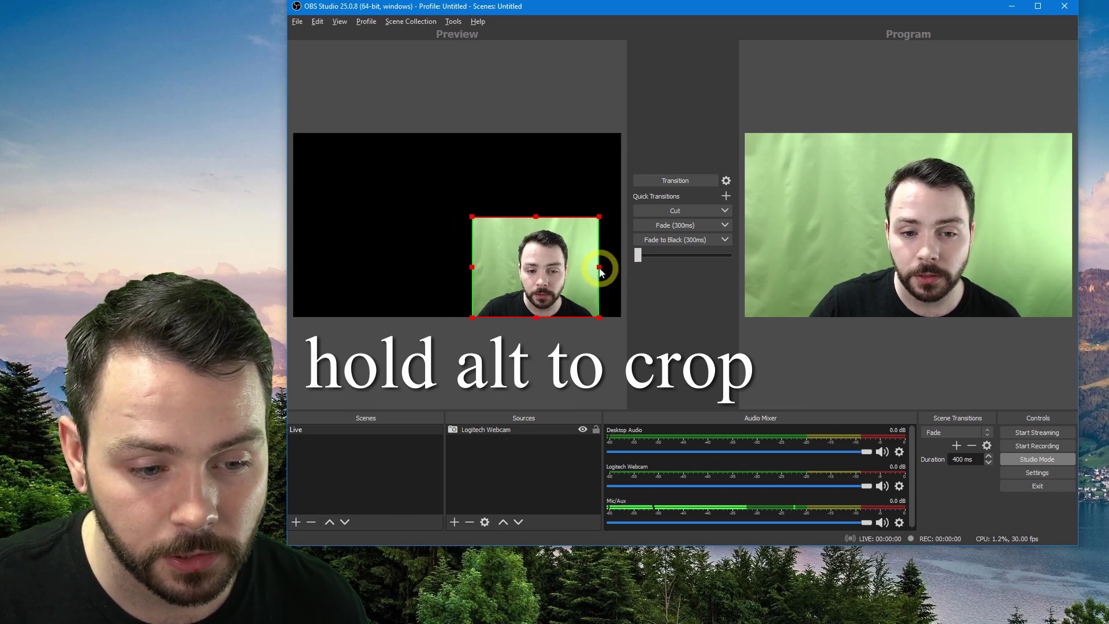
{"action": "left_click_drag", "start_coordinate": [552, 271], "coordinate": [570, 272]}
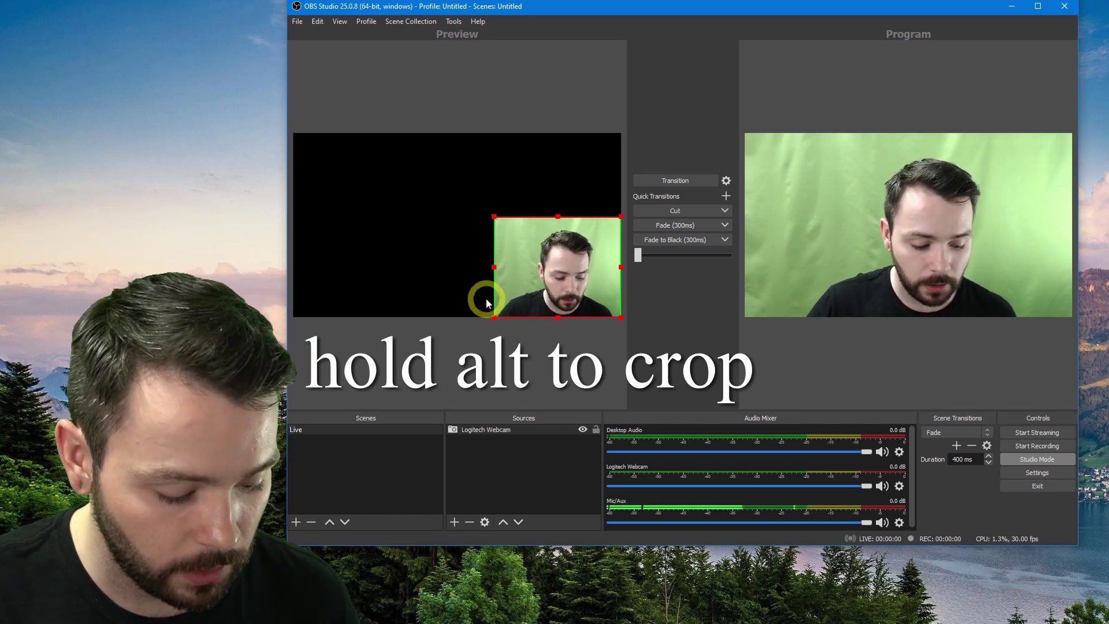
- Restore the webcam's uncropped image and enlarge it from the canvas's upper-left corner to fill the whole canvas
{"action": "left_click_drag", "start_coordinate": [536, 245], "coordinate": [437, 263]}
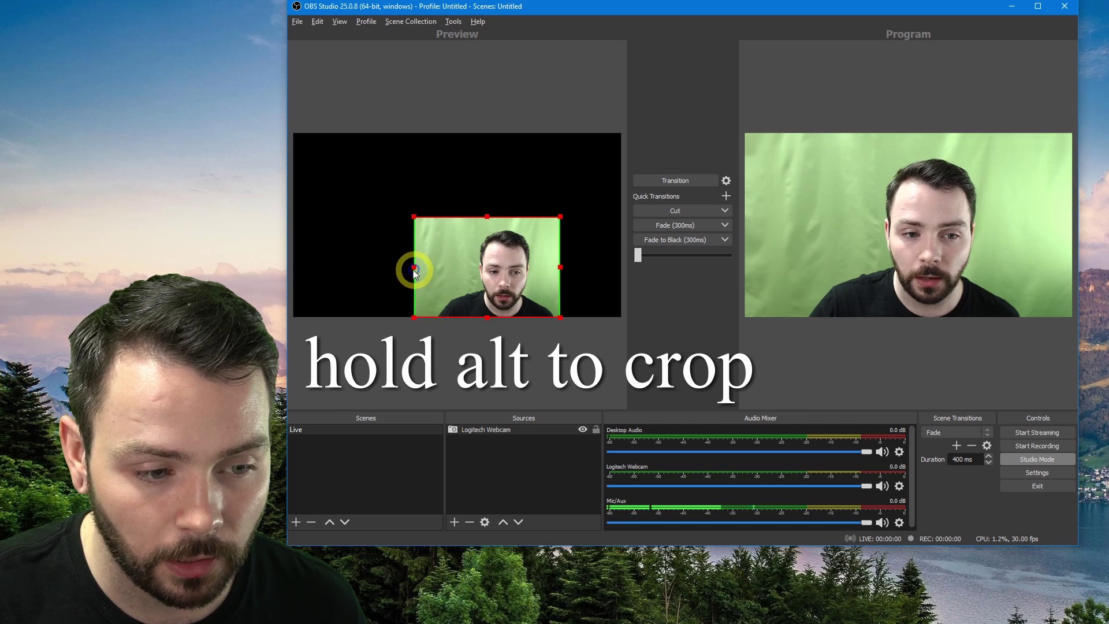
{"action": "left_click_drag", "start_coordinate": [563, 272], "coordinate": [413, 190]}
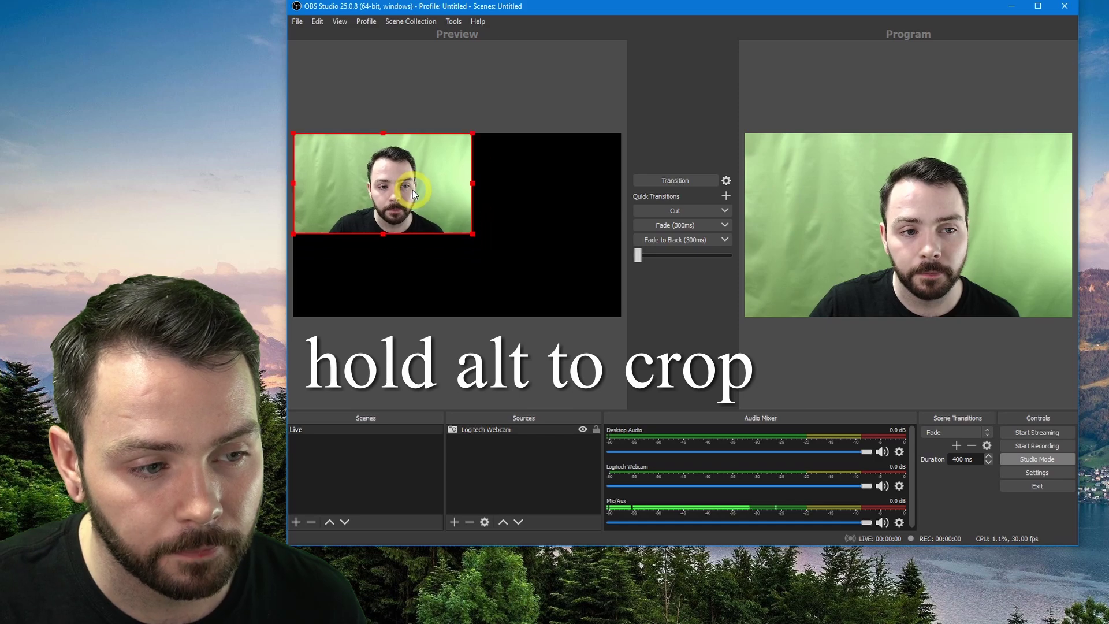
{"action": "left_click_drag", "start_coordinate": [471, 236], "coordinate": [622, 309]}
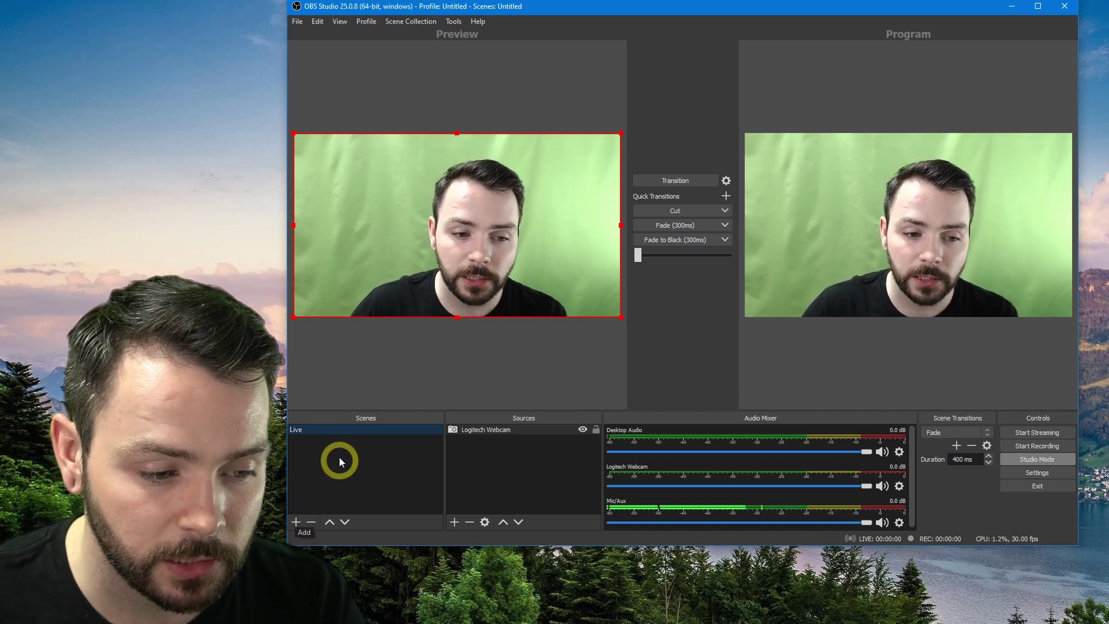
- Add a new scene named Cinema
{"action": "left_click", "coordinate": [296, 521]}
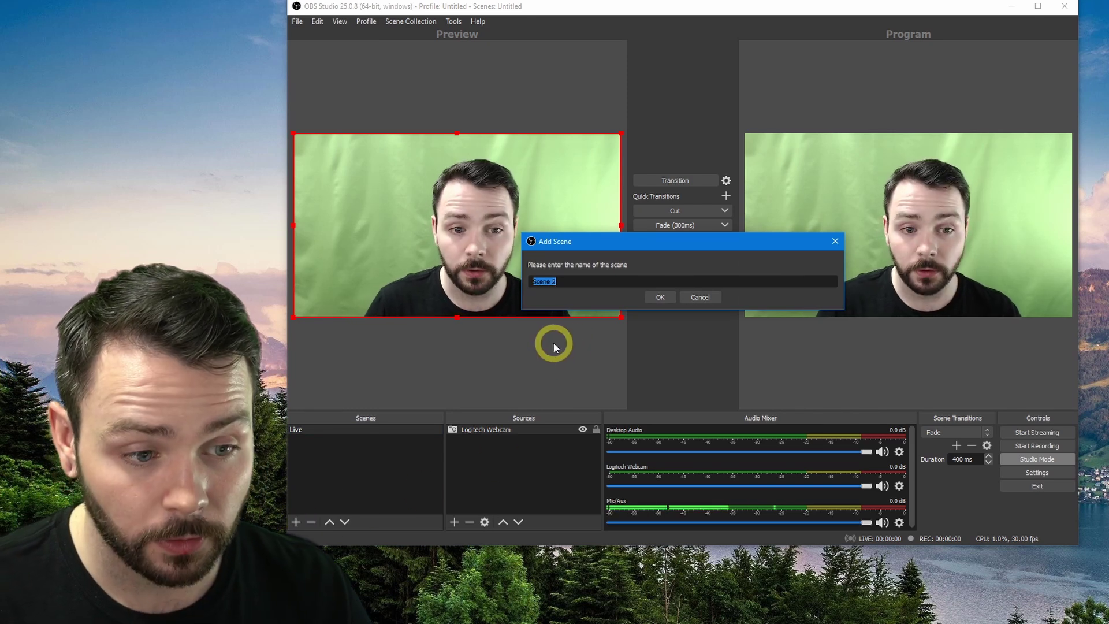
{"action": "type", "text": "Cinema"}
{"action": "key", "text": "Return"}
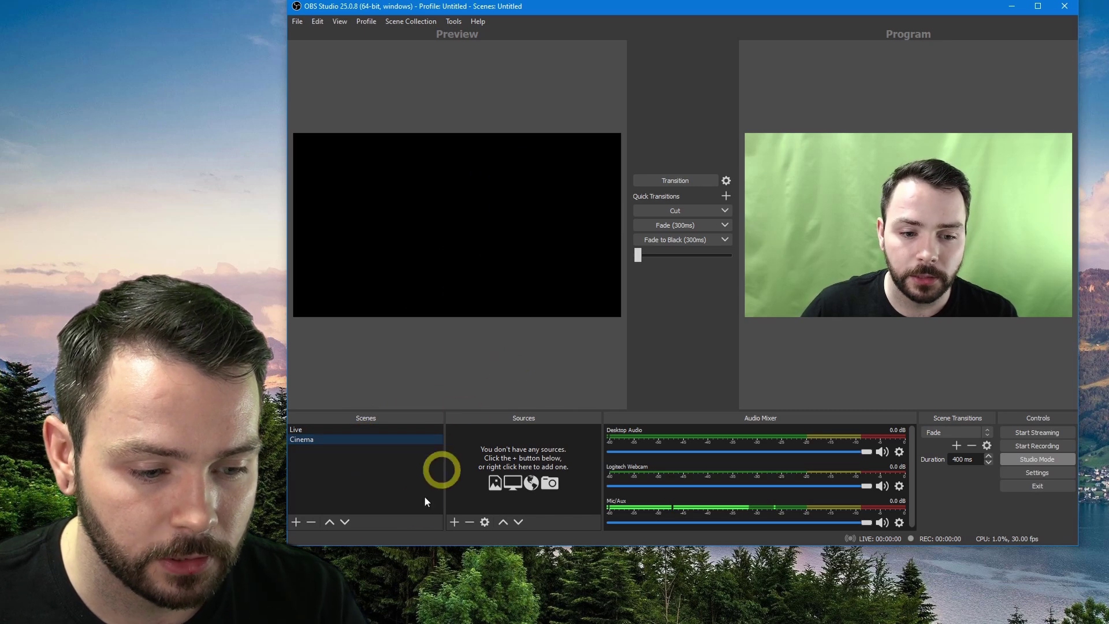
- Add the existing Logitech Webcam to the Cinema scene as a Video Capture Device source
{"action": "left_click", "coordinate": [458, 520]}
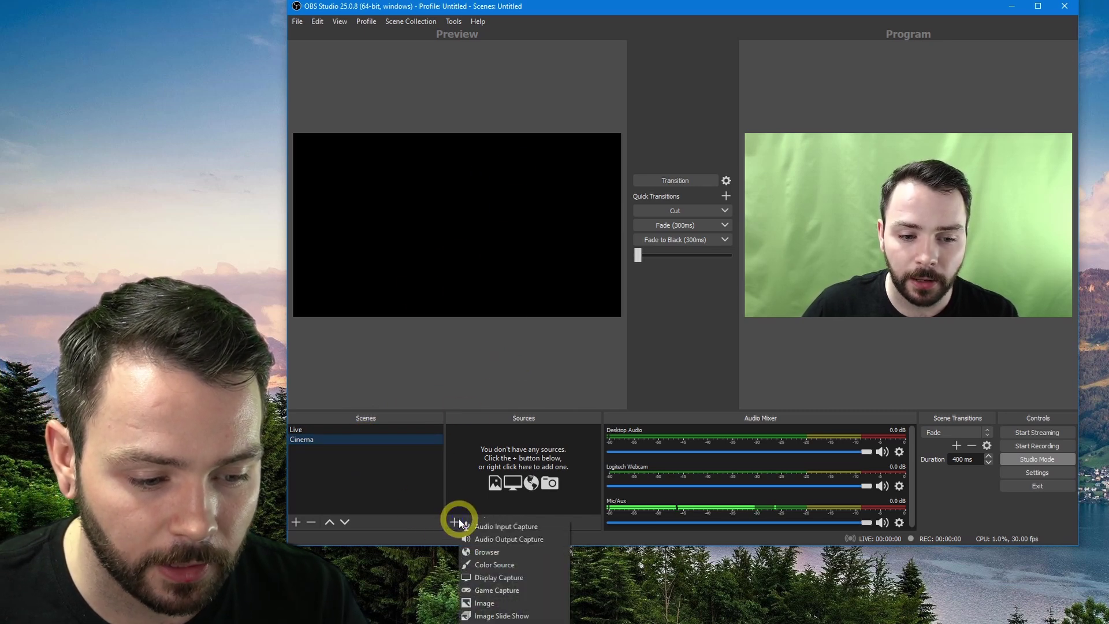
{"action": "left_click", "coordinate": [490, 480]}
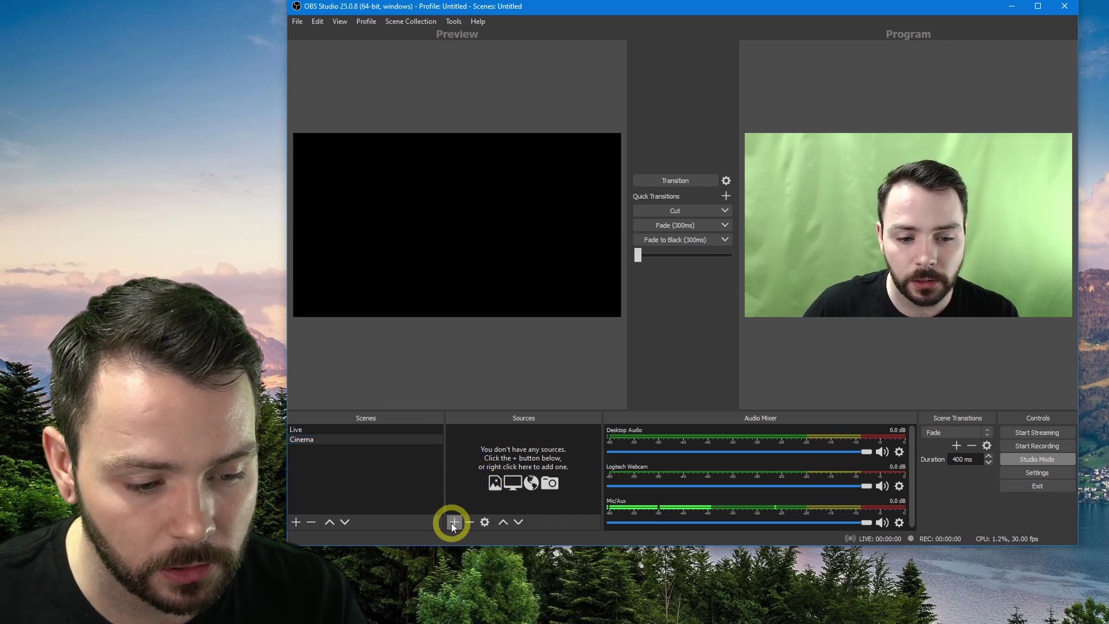
{"action": "left_click", "coordinate": [454, 522]}
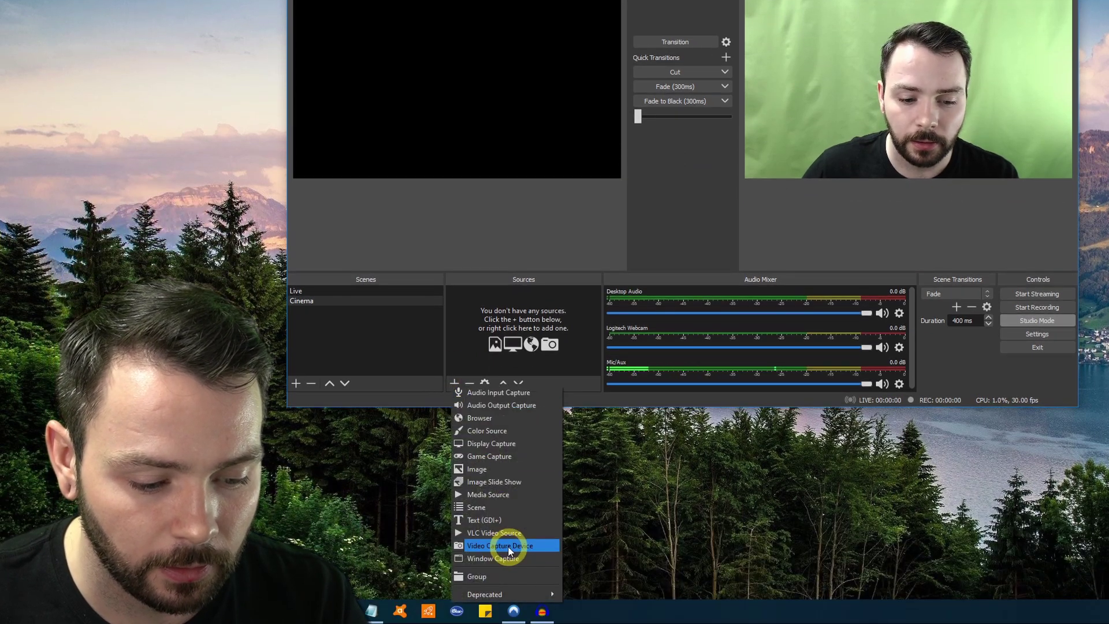
{"action": "left_click", "coordinate": [509, 546]}
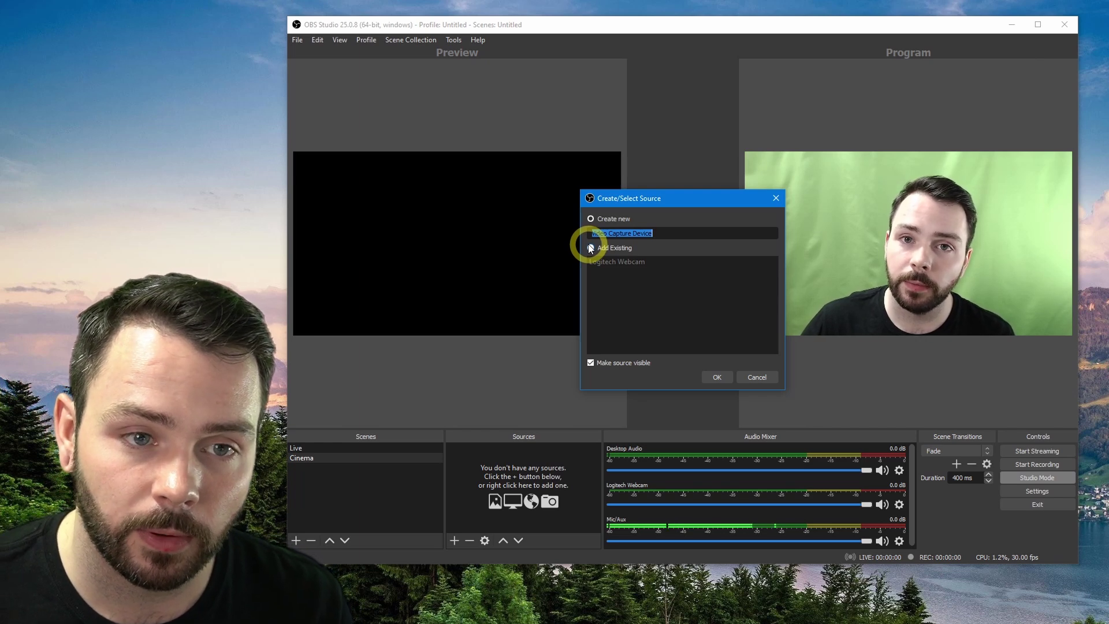
{"action": "left_click", "coordinate": [624, 264]}
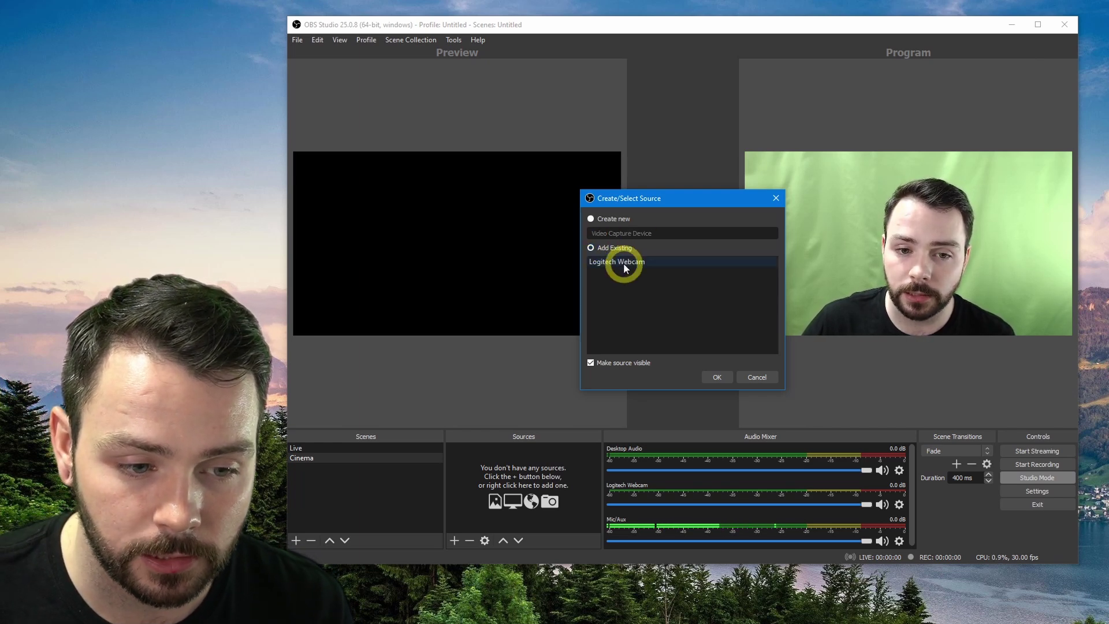
{"action": "left_click", "coordinate": [725, 375]}
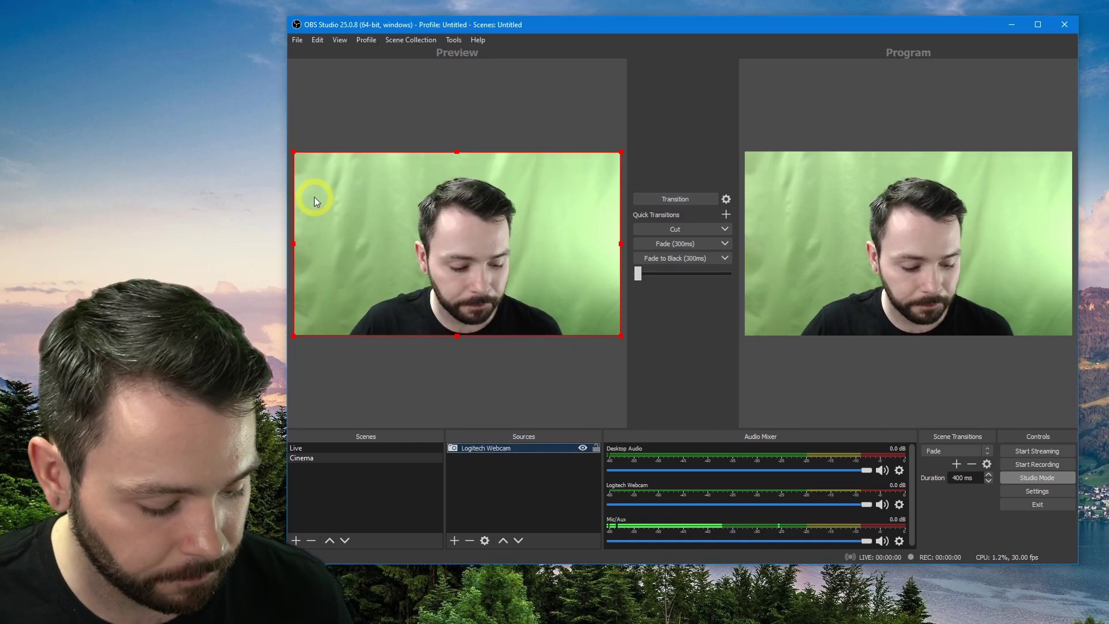
- Shrink the Cinema webcam, crop both its sides, and fit it into the canvas's lower-right corner at about 43% of the canvas width
{"action": "left_click_drag", "start_coordinate": [292, 151], "coordinate": [447, 238]}
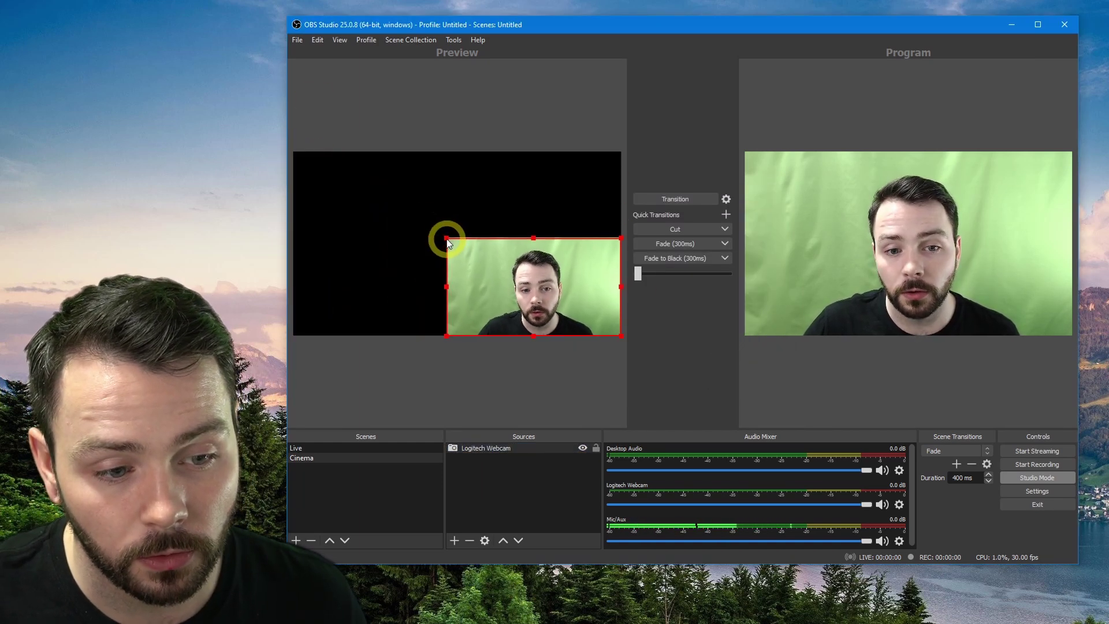
{"action": "left_click_drag", "start_coordinate": [448, 287], "coordinate": [474, 287]}
{"action": "left_click_drag", "start_coordinate": [621, 287], "coordinate": [601, 290]}
{"action": "left_click_drag", "start_coordinate": [532, 286], "coordinate": [549, 286]}
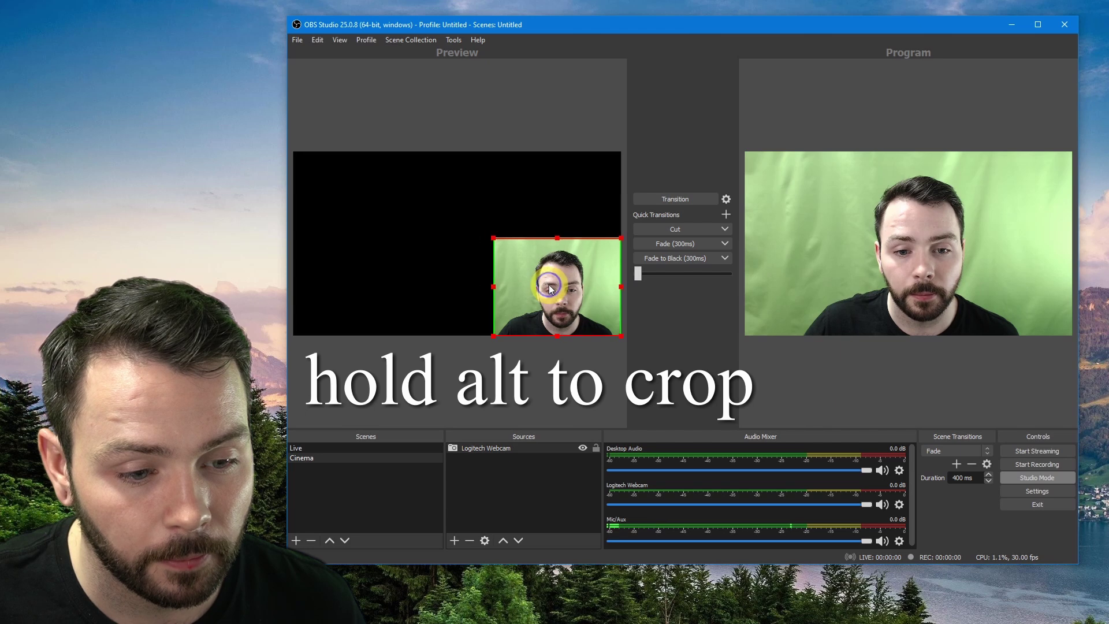
{"action": "left_click_drag", "start_coordinate": [558, 238], "coordinate": [479, 239]}
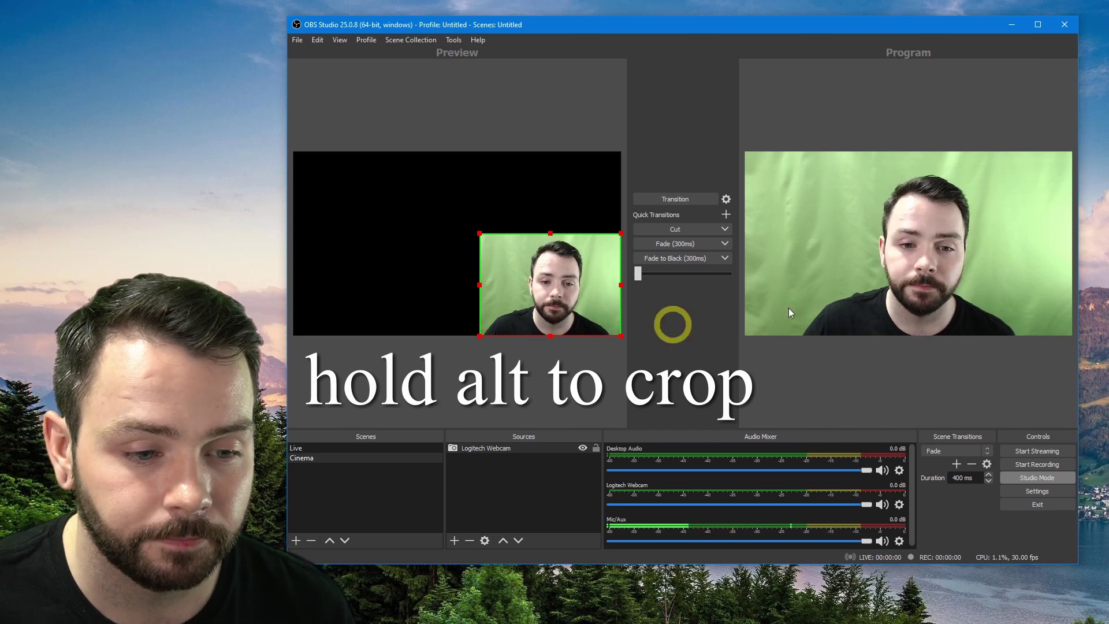
- Bring up the Images and Gifs folder in File Explorer and arrange it side by side with the OBS window
{"action": "left_click", "coordinate": [533, 373]}
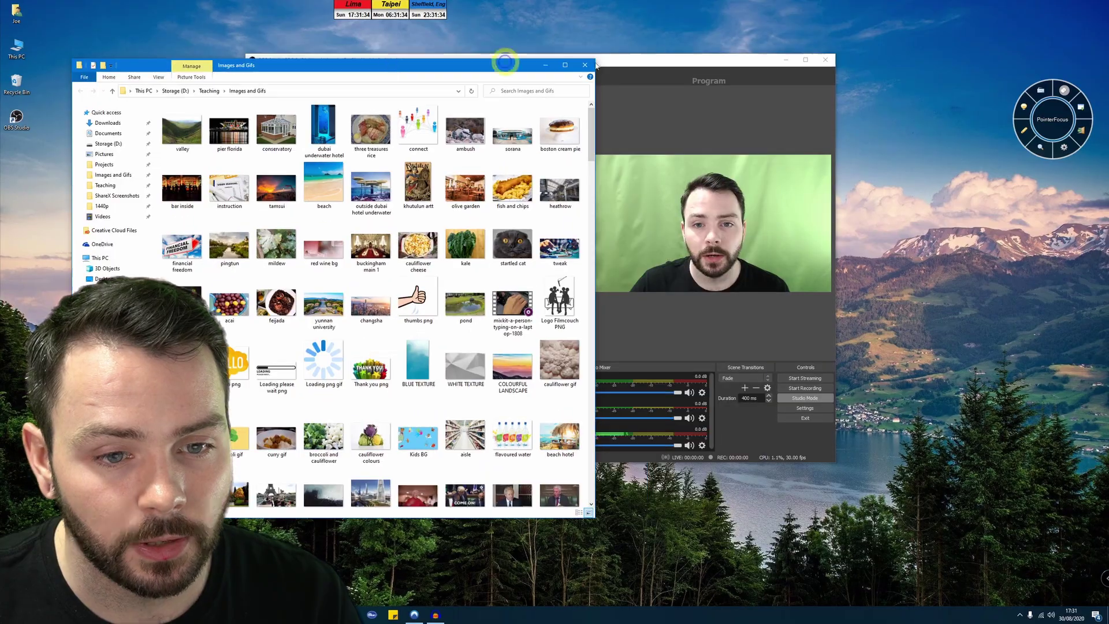
{"action": "left_click", "coordinate": [836, 25]}
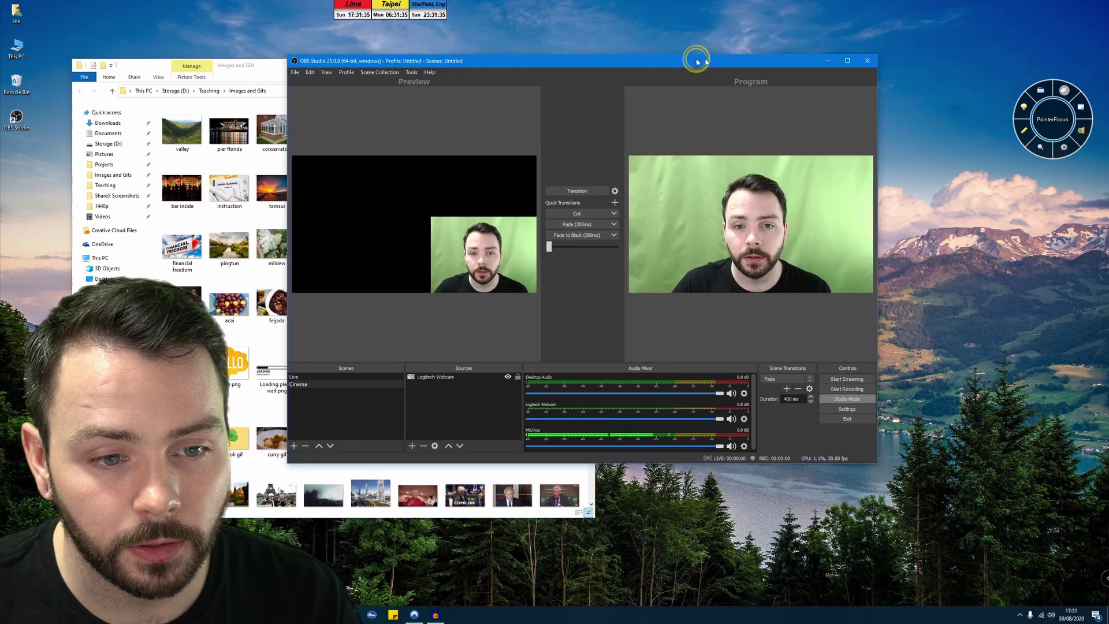
{"action": "left_click_drag", "start_coordinate": [697, 60], "coordinate": [720, 60]}
{"action": "left_click_drag", "start_coordinate": [255, 64], "coordinate": [223, 64]}
{"action": "scroll", "coordinate": [289, 231], "scroll_direction": "down", "scroll_amount": 3}
{"action": "scroll", "coordinate": [444, 195], "scroll_direction": "down", "scroll_amount": 5}
{"action": "left_click_drag", "start_coordinate": [597, 58], "coordinate": [708, 61]}
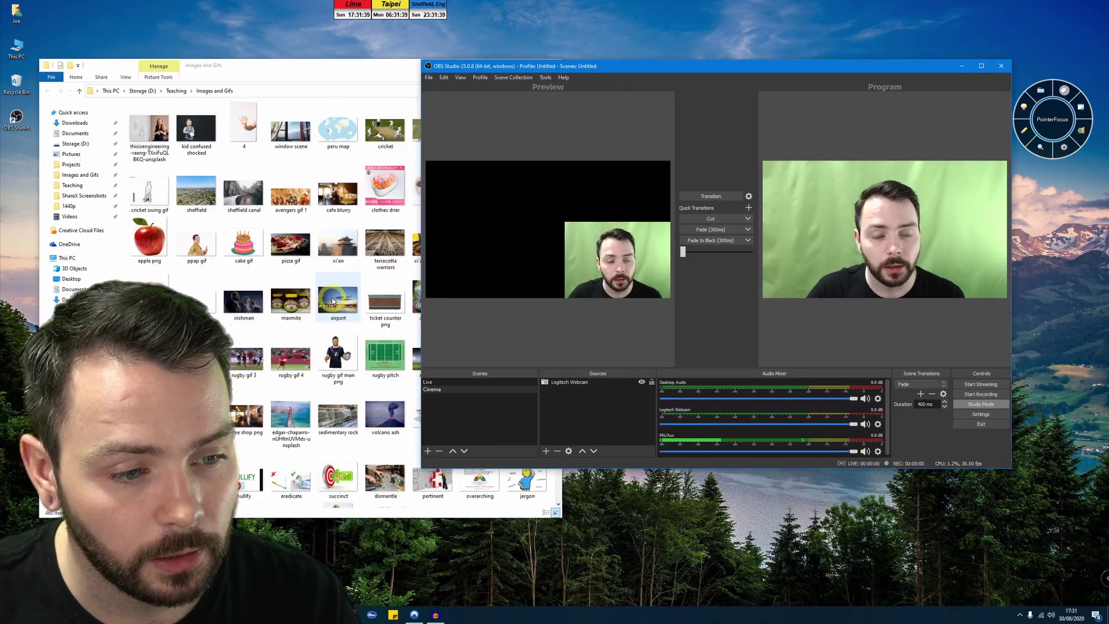
{"action": "scroll", "coordinate": [333, 300], "scroll_direction": "down", "scroll_amount": 10}
{"action": "left_click", "coordinate": [346, 283]}
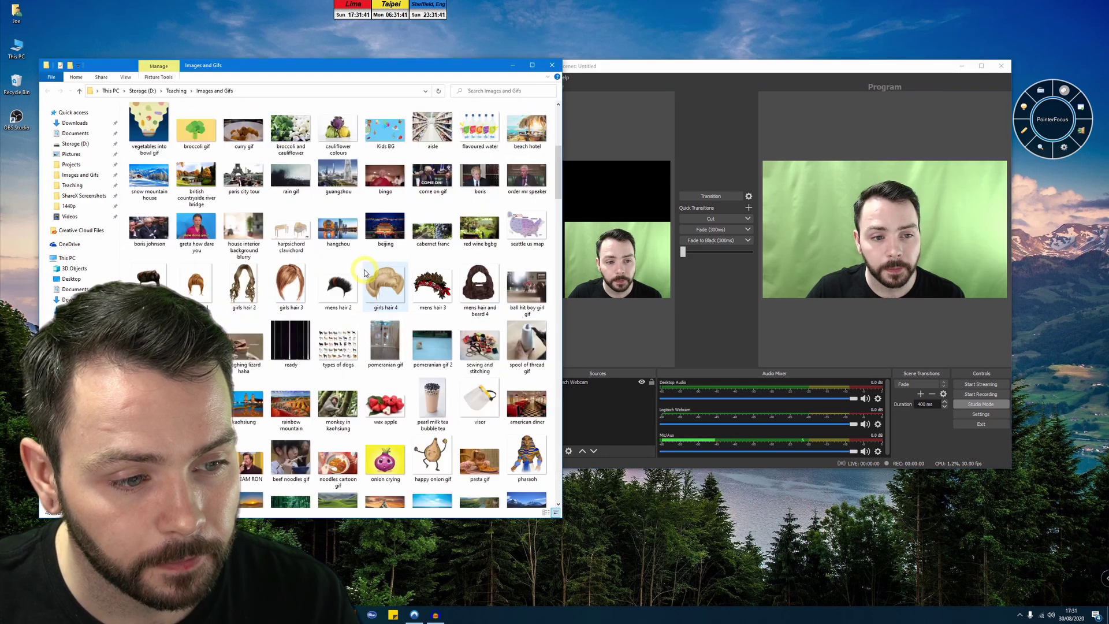
{"action": "scroll", "coordinate": [370, 268], "scroll_direction": "up", "scroll_amount": 5}
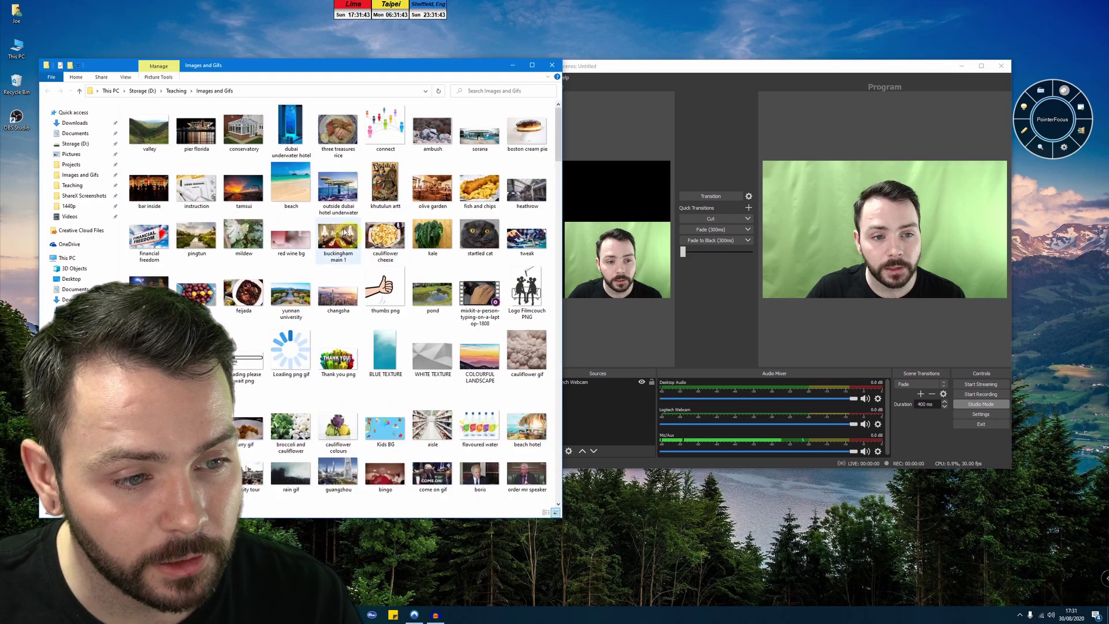
{"action": "left_click_drag", "start_coordinate": [410, 66], "coordinate": [302, 70]}
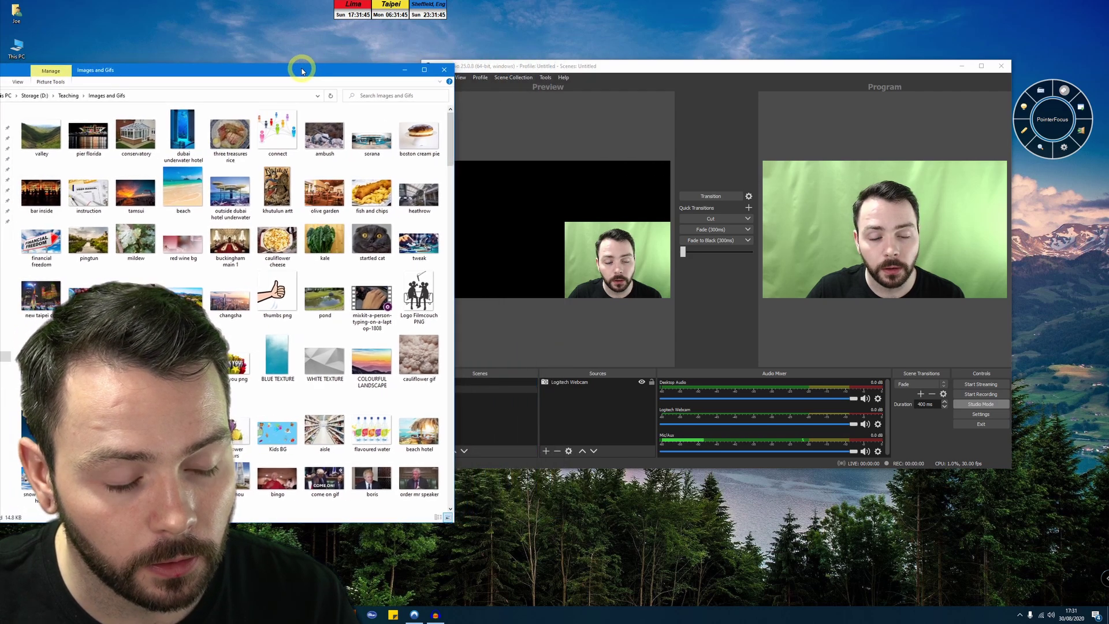
- Add the beach and fish and chips images from the folder to the Cinema scene as sources
{"action": "left_click", "coordinate": [372, 207]}
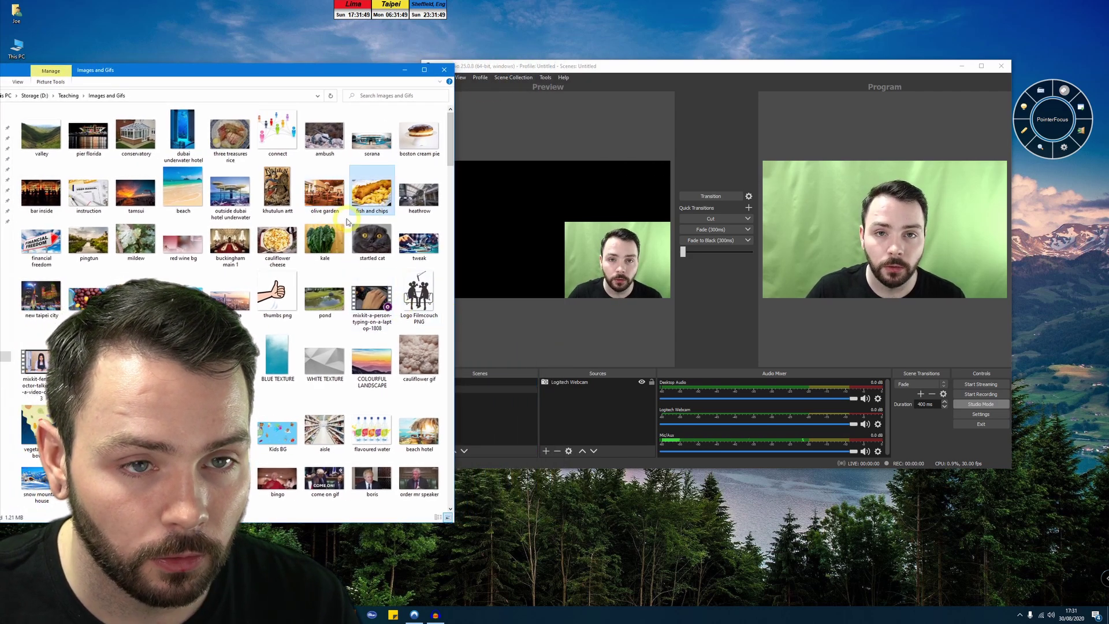
{"action": "left_click", "coordinate": [187, 198]}
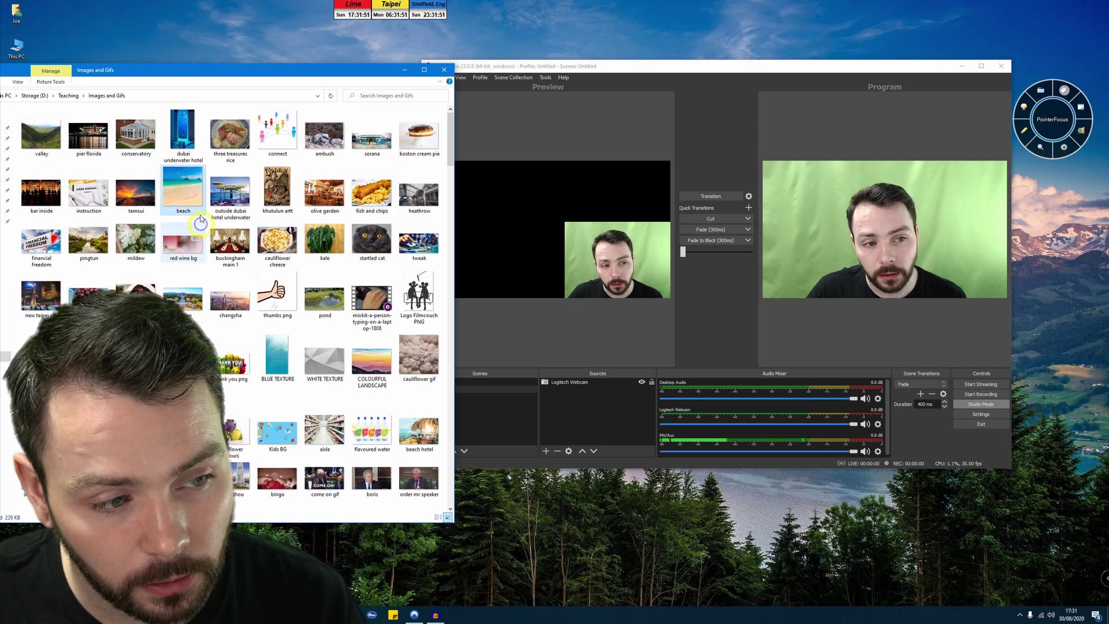
{"action": "left_click_drag", "start_coordinate": [524, 215], "coordinate": [525, 215]}
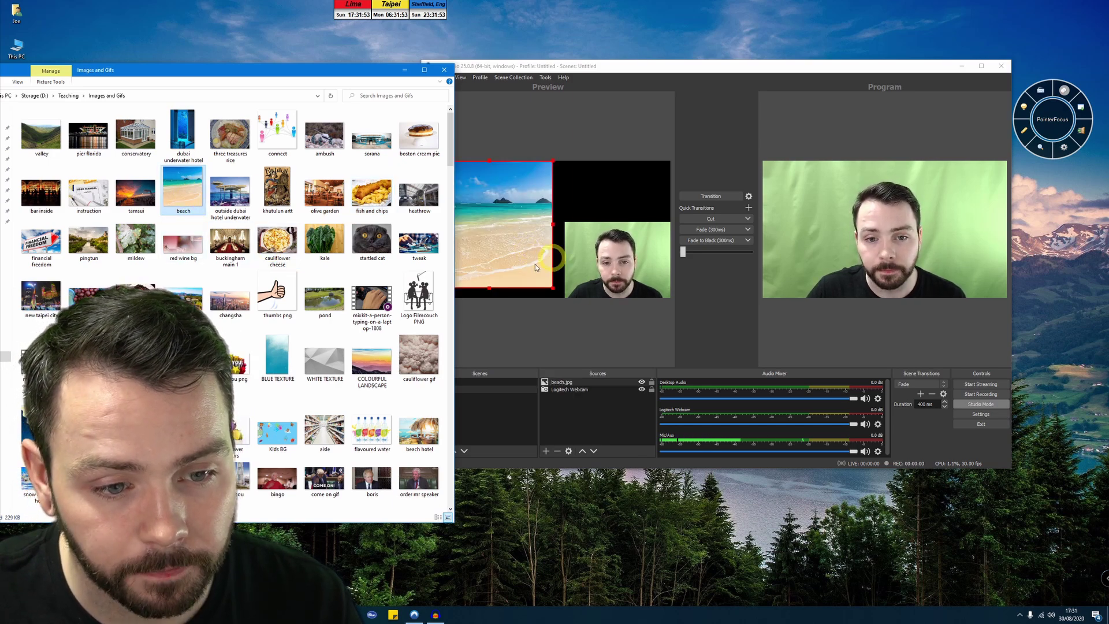
{"action": "left_click", "coordinate": [388, 213]}
{"action": "left_click_drag", "start_coordinate": [370, 198], "coordinate": [526, 196]}
- Shrink the fish and chips image to about a fifth of the canvas width and place it above the webcam
{"action": "left_click", "coordinate": [583, 65]}
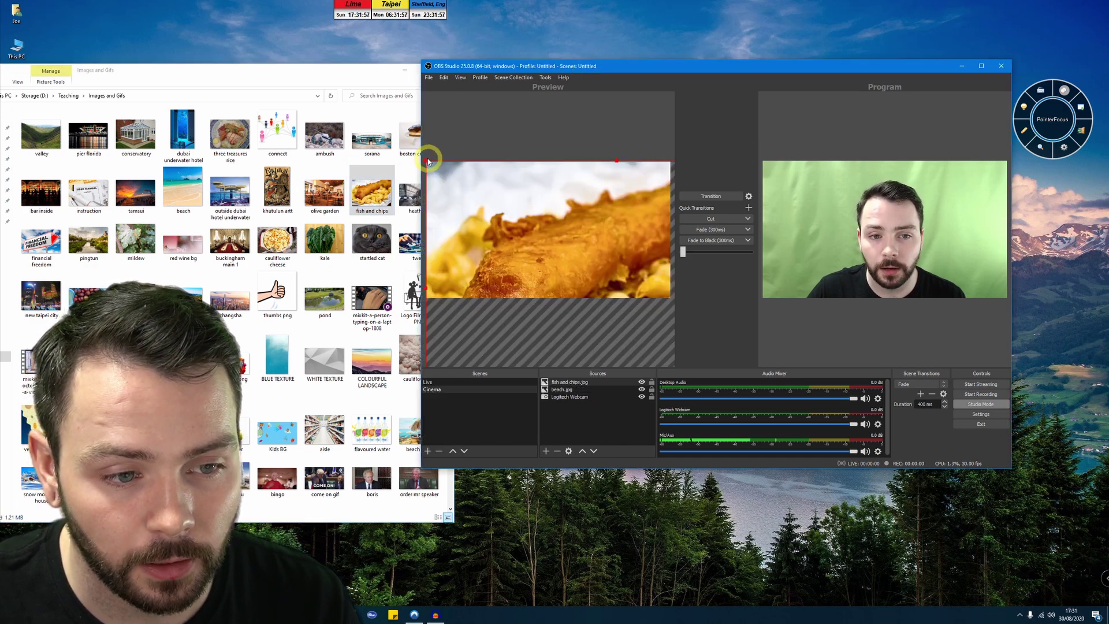
{"action": "left_click_drag", "start_coordinate": [425, 163], "coordinate": [470, 188]}
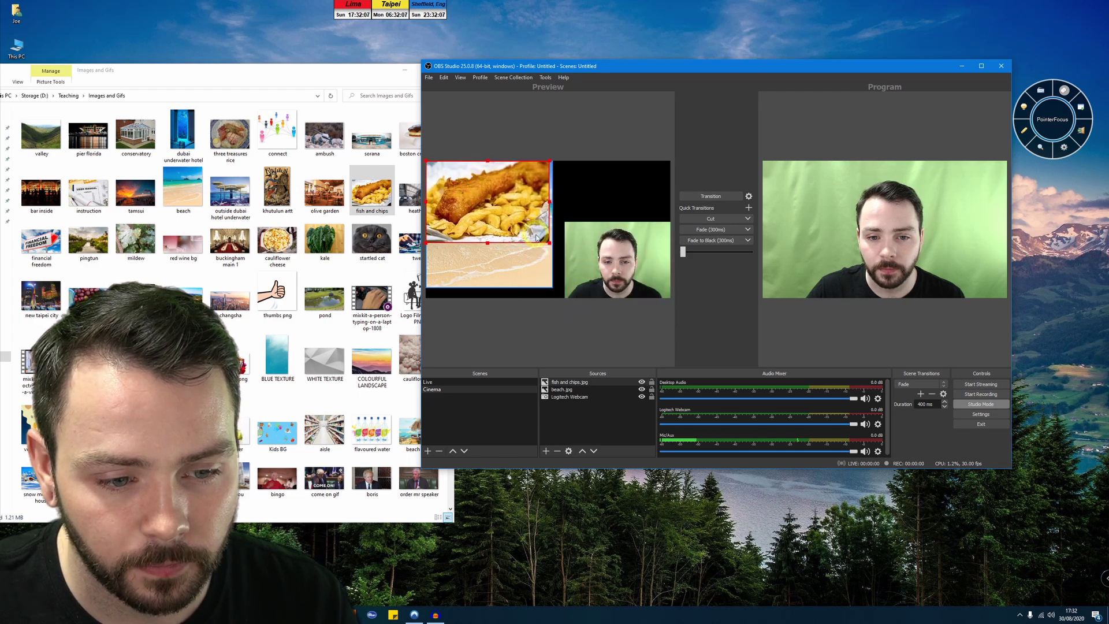
{"action": "left_click_drag", "start_coordinate": [549, 243], "coordinate": [616, 199]}
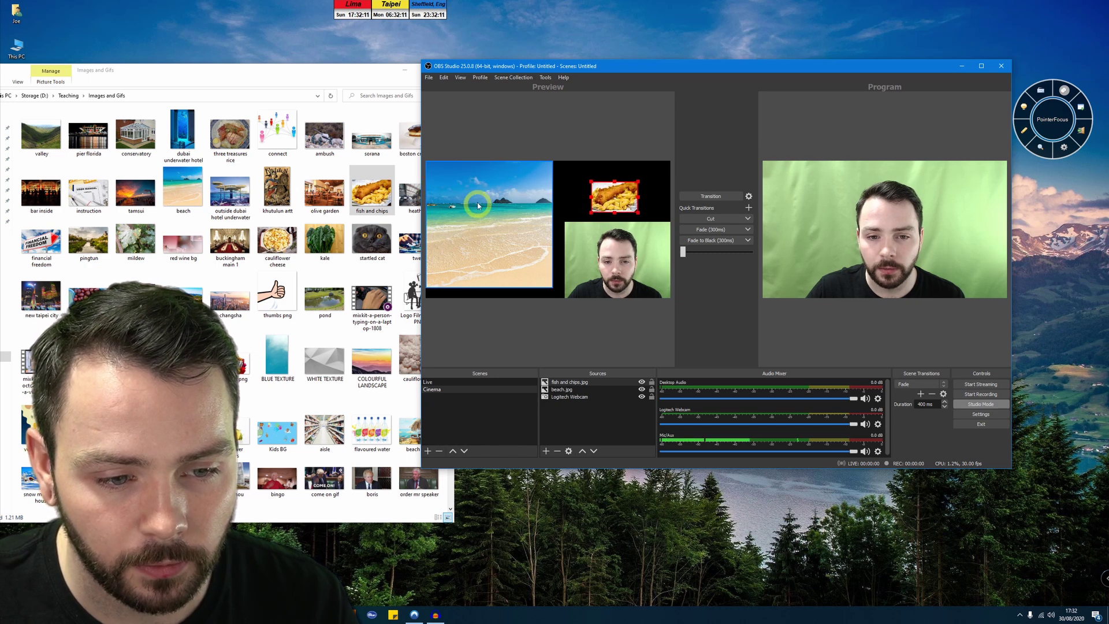
- Enlarge the beach image to the full canvas width and shift it vertically so it covers the canvas as a background
{"action": "left_click", "coordinate": [506, 213]}
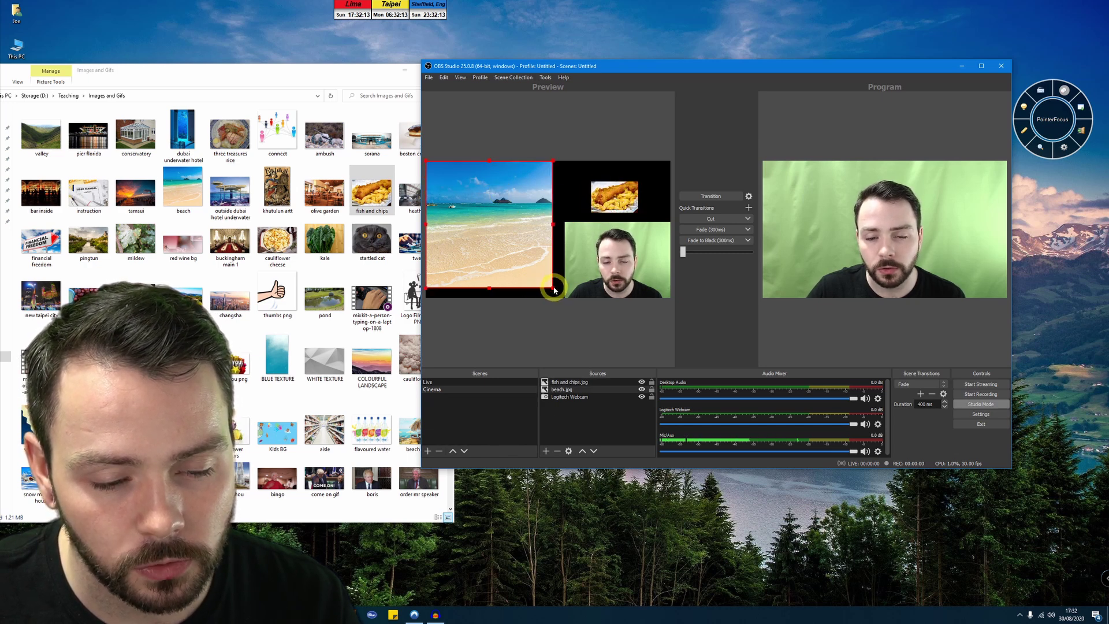
{"action": "left_click_drag", "start_coordinate": [554, 289], "coordinate": [671, 323]}
{"action": "left_click_drag", "start_coordinate": [611, 284], "coordinate": [613, 262]}
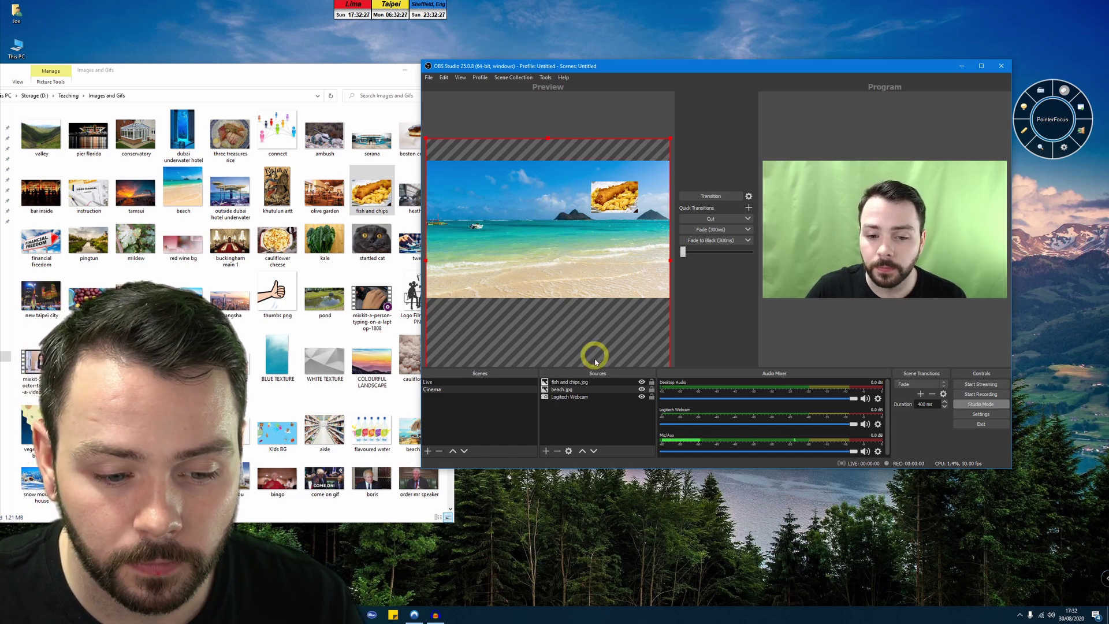
- Move the Logitech Webcam source above beach.jpg in the source order, keeping it below fish and chips.jpg
{"action": "left_click", "coordinate": [579, 398]}
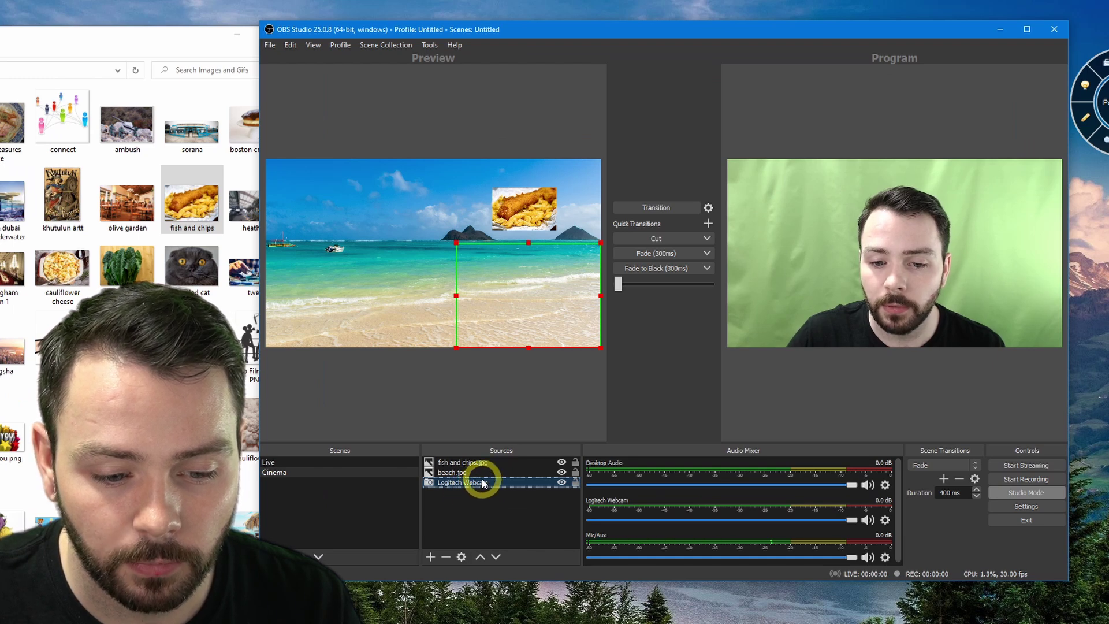
{"action": "left_click", "coordinate": [479, 557]}
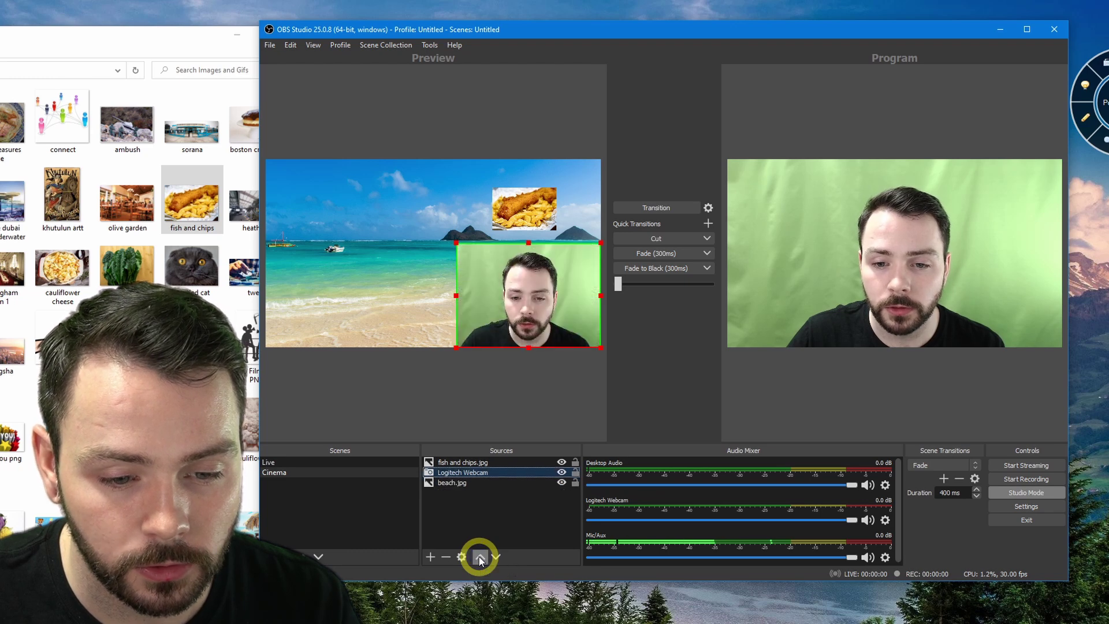
{"action": "mouse_move", "coordinate": [461, 475]}
{"action": "left_mouse_down"}
{"action": "mouse_move", "coordinate": [447, 477]}
{"action": "mouse_move", "coordinate": [471, 475]}
{"action": "mouse_move", "coordinate": [465, 488]}
{"action": "mouse_move", "coordinate": [460, 470]}
{"action": "mouse_move", "coordinate": [469, 472]}
{"action": "mouse_move", "coordinate": [456, 477]}
{"action": "mouse_move", "coordinate": [467, 473]}
{"action": "left_mouse_up"}
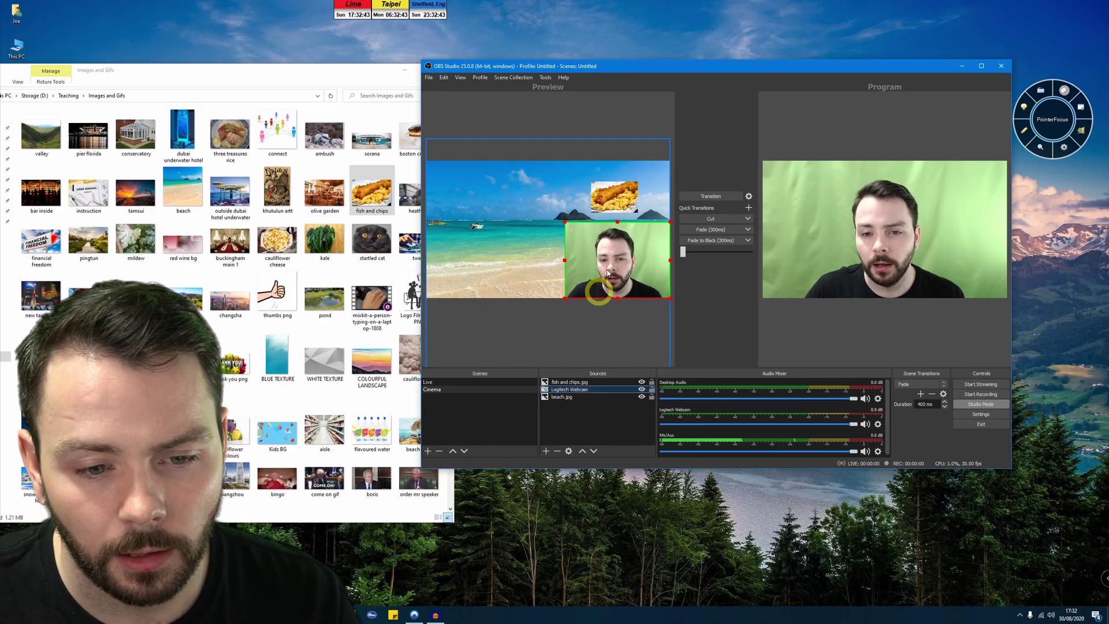
- Move the fish and chips image beside the webcam over the beach's lower part and enlarge it to about 30% of the canvas width
{"action": "left_click", "coordinate": [547, 200]}
{"action": "left_click_drag", "start_coordinate": [632, 191], "coordinate": [552, 220]}
{"action": "left_click_drag", "start_coordinate": [478, 265], "coordinate": [486, 281]}
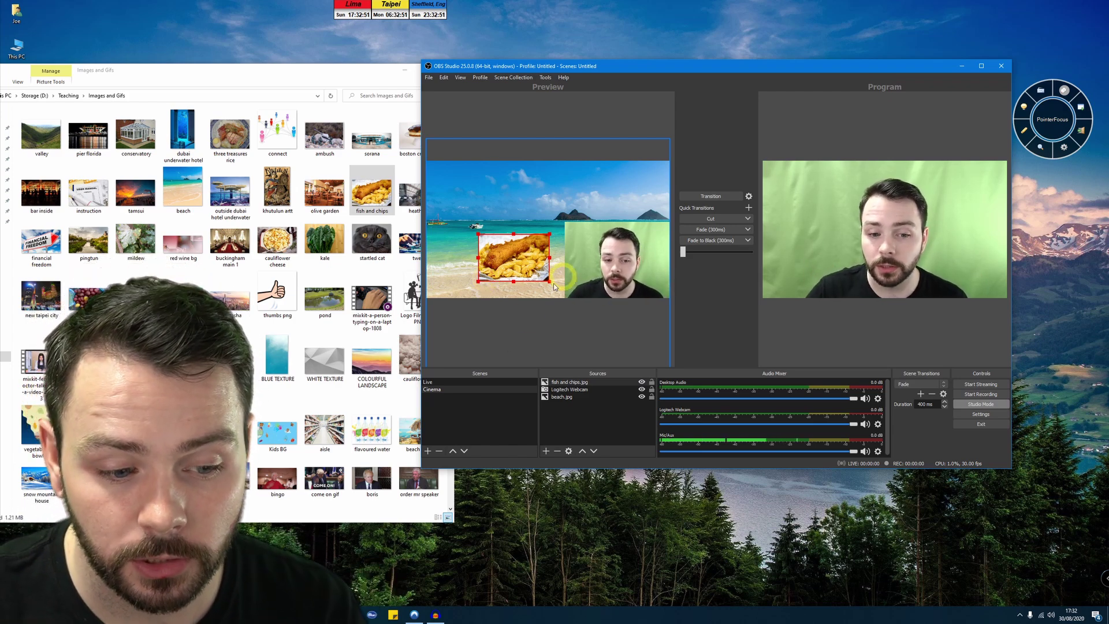
- Preview the Live scene and return the preview to the Cinema scene without changing the program output
{"action": "left_click", "coordinate": [442, 388]}
{"action": "left_click", "coordinate": [440, 388]}
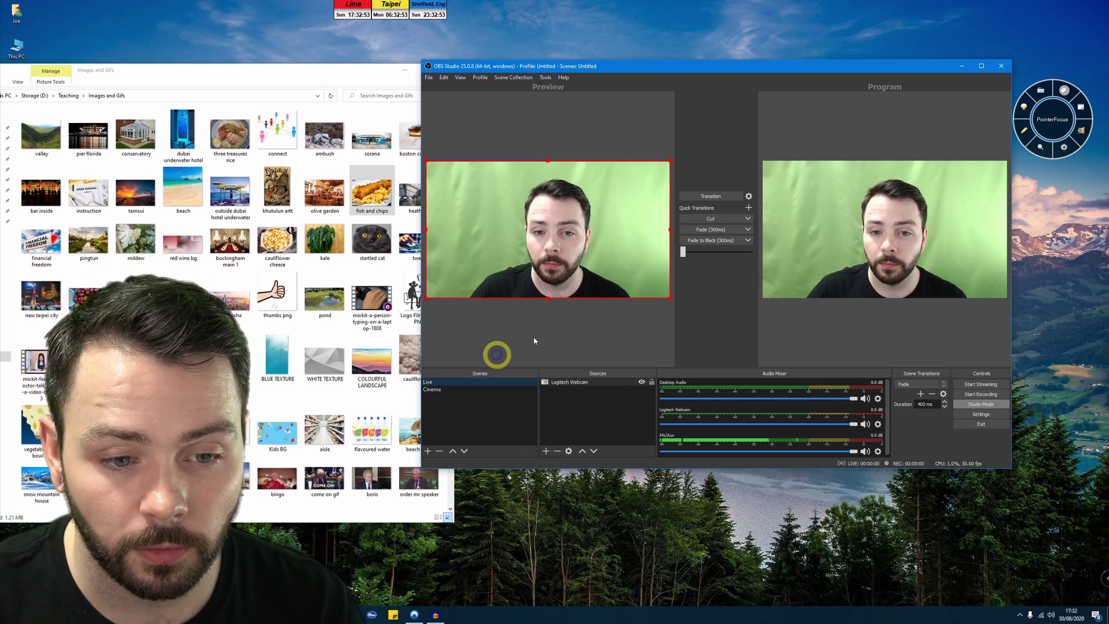
{"action": "left_click", "coordinate": [437, 390]}
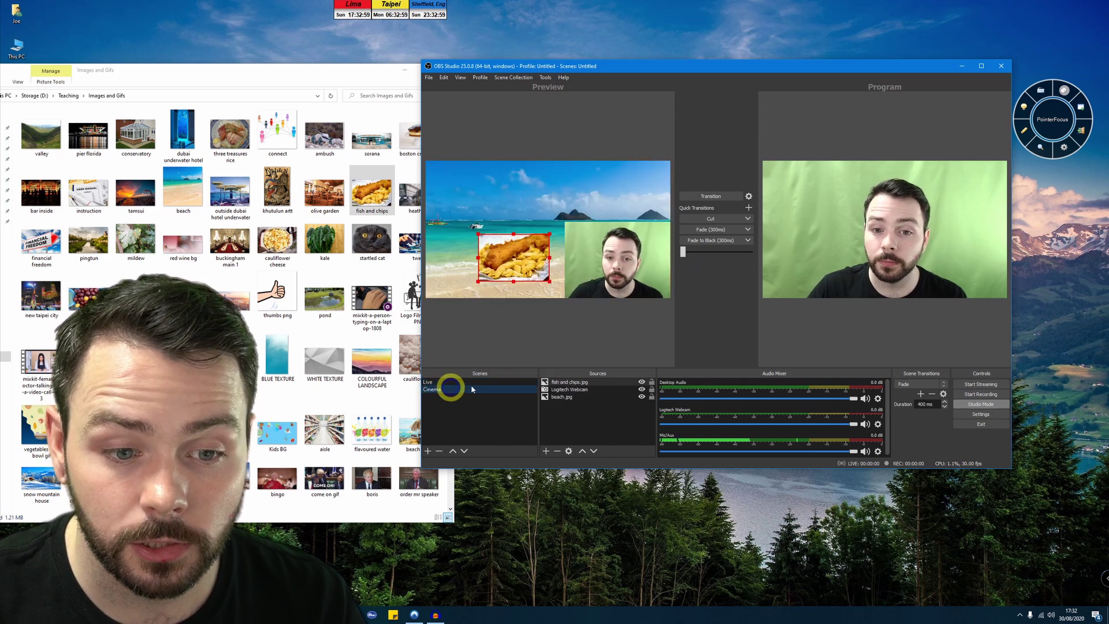
- Swap the Cinema and Live scenes in the program output repeatedly with the 300 ms fade, finishing with Live in the program
{"action": "left_click", "coordinate": [726, 230]}
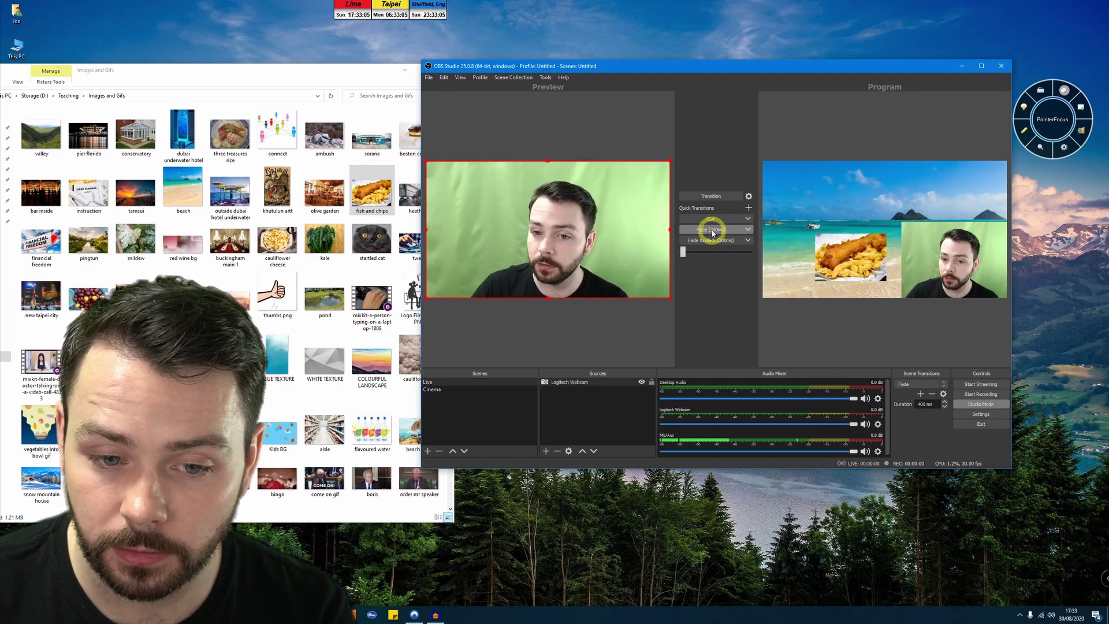
{"action": "left_click", "coordinate": [712, 231]}
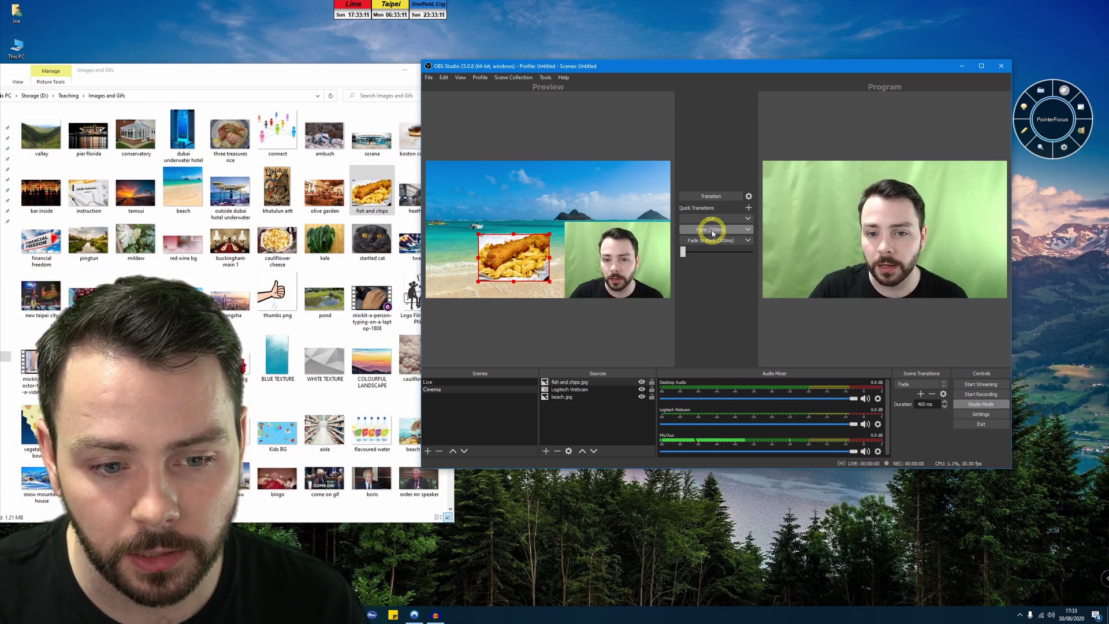
{"action": "left_click", "coordinate": [712, 231]}
{"action": "left_click", "coordinate": [712, 231]}
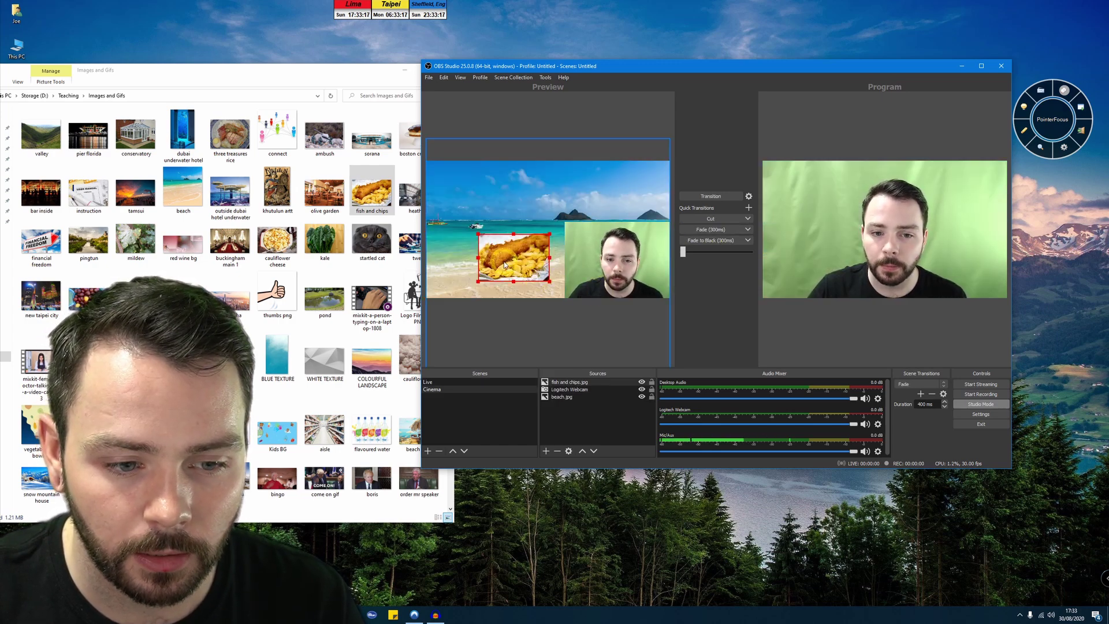
- Shrink the beach image in the Cinema scene to just under half the canvas width and move it near the canvas centre
{"action": "left_click", "coordinate": [526, 163]}
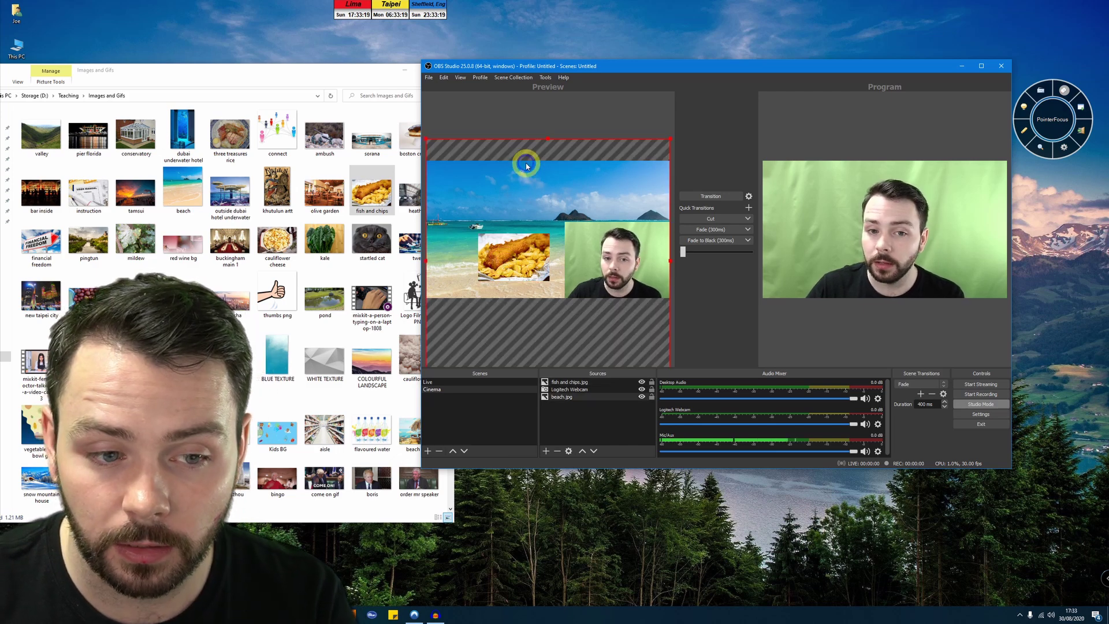
{"action": "left_click_drag", "start_coordinate": [670, 142], "coordinate": [538, 256]}
{"action": "left_click_drag", "start_coordinate": [468, 280], "coordinate": [522, 195]}
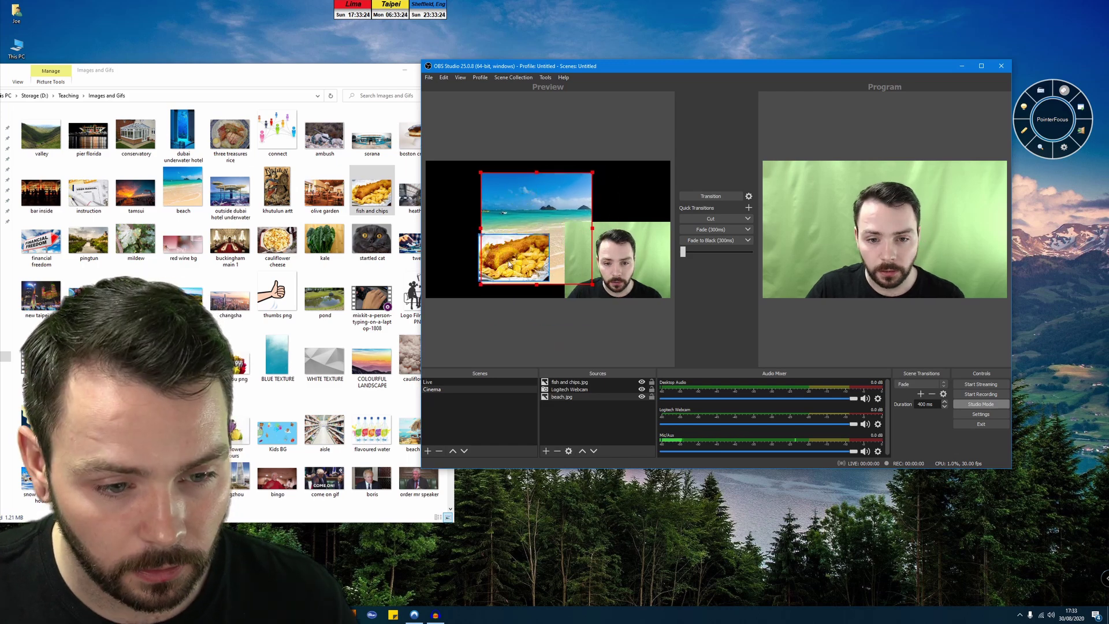
- Remove the fish and chips.jpg source from the Cinema scene
{"action": "left_click", "coordinate": [580, 384]}
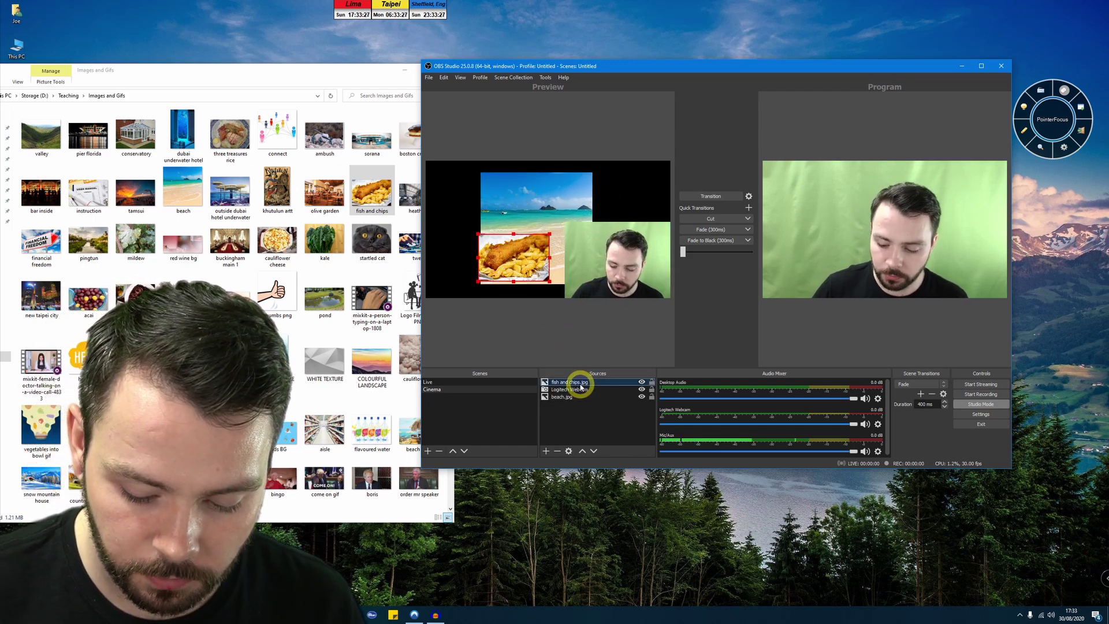
{"action": "key", "text": "Delete"}
{"action": "left_click", "coordinate": [749, 280]}
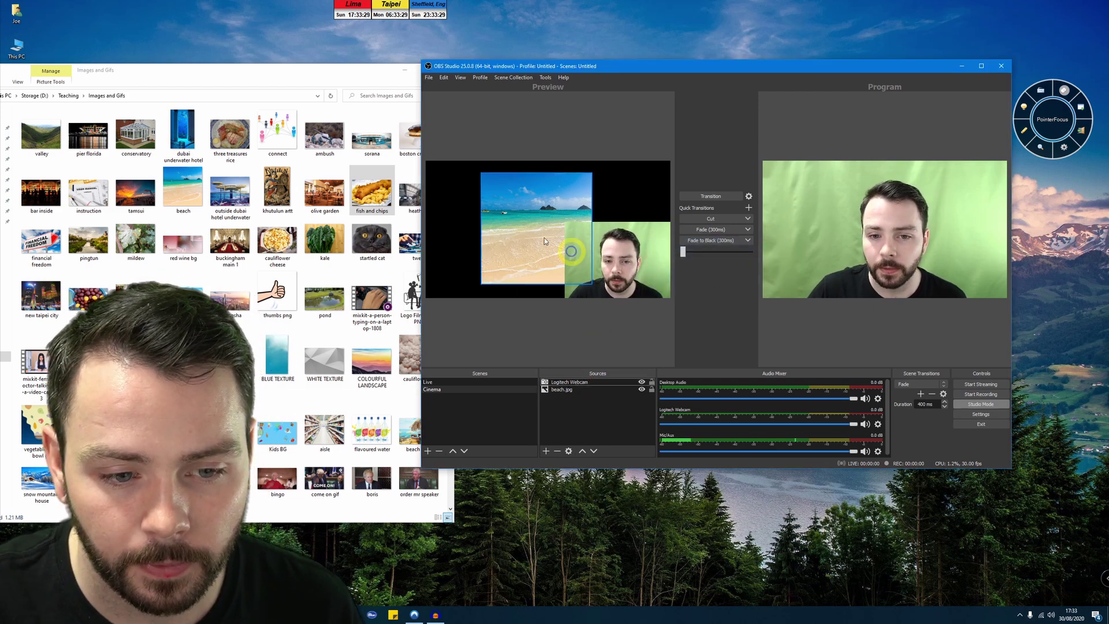
- Crop the beach image's lower and upper edges into a landscape rectangle and place it in the canvas's upper-left area, clear of the webcam
{"action": "left_click_drag", "start_coordinate": [544, 242], "coordinate": [530, 240]}
{"action": "left_click_drag", "start_coordinate": [521, 284], "coordinate": [522, 250]}
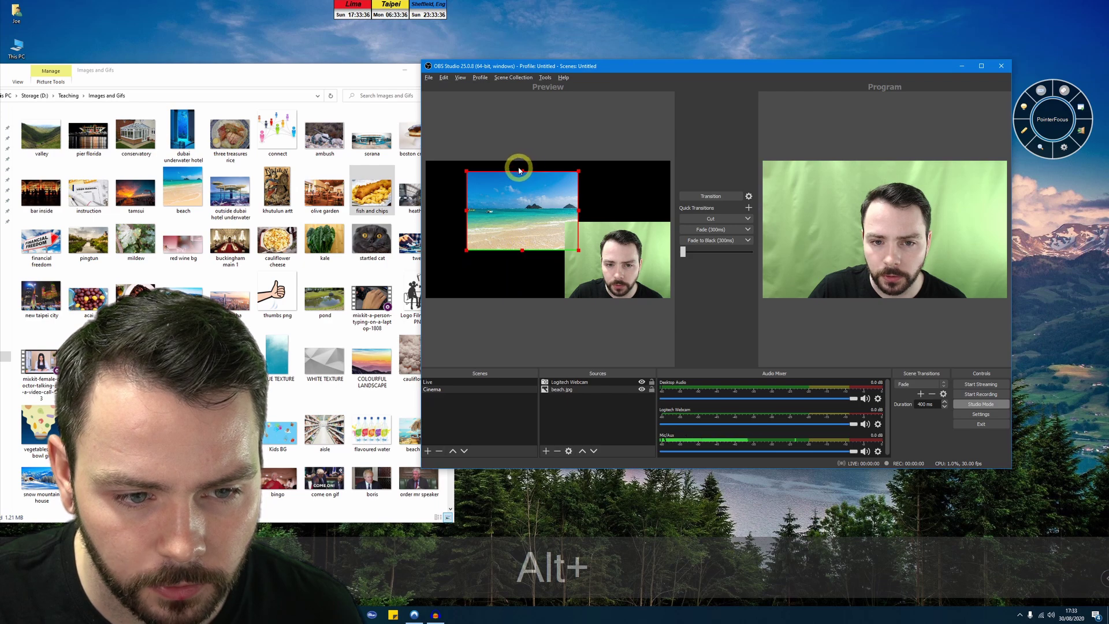
{"action": "left_click_drag", "start_coordinate": [524, 174], "coordinate": [512, 212]}
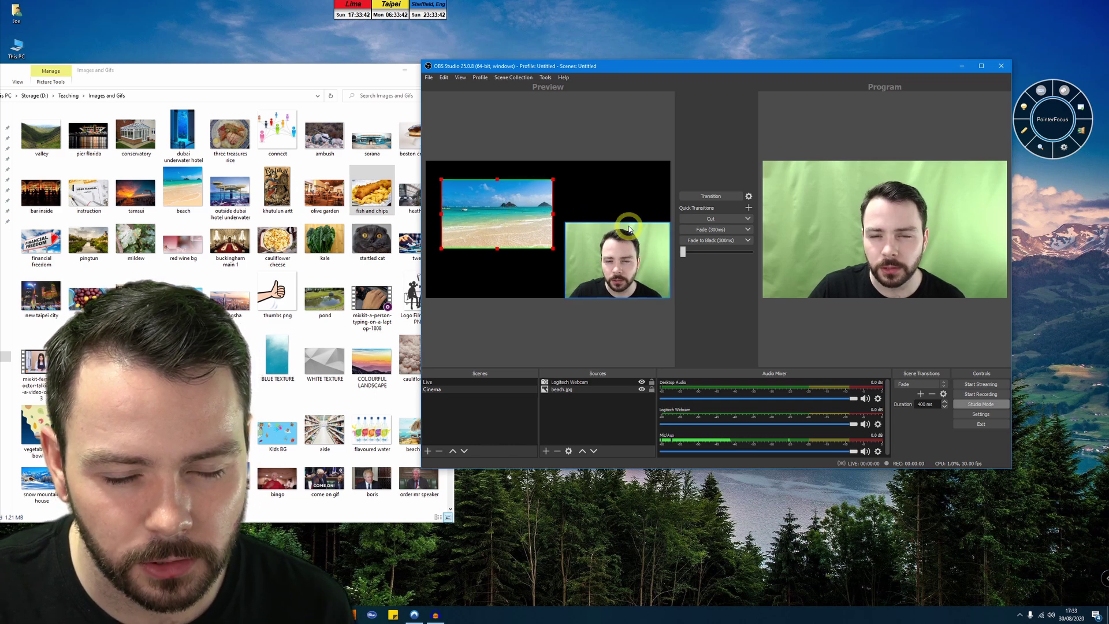
- Add a new color source named White BG to the Cinema scene
{"action": "left_click", "coordinate": [546, 452]}
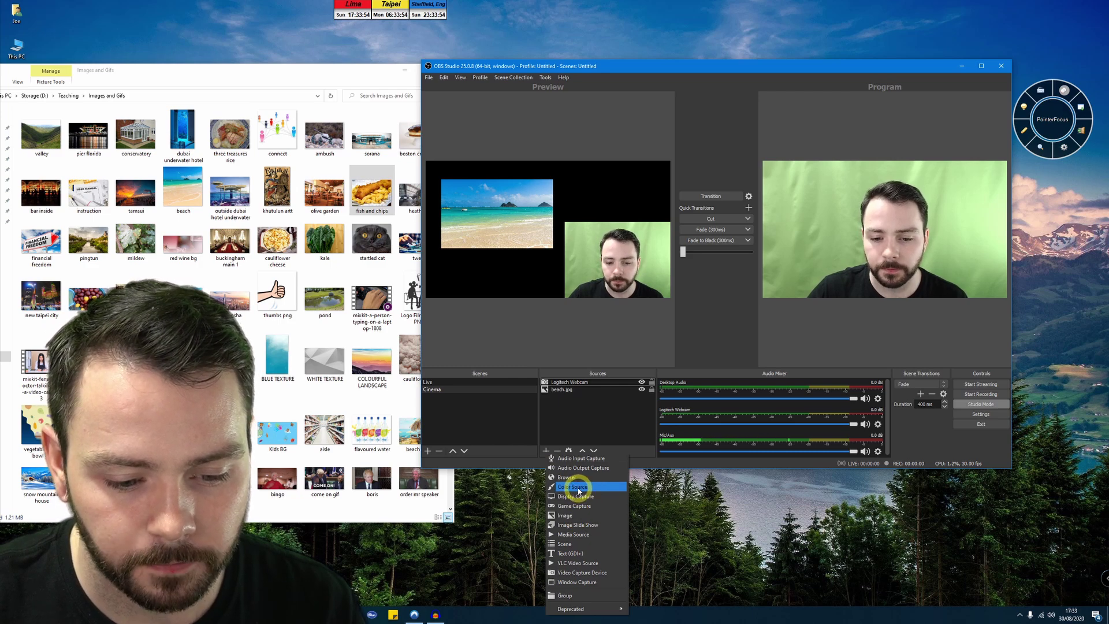
{"action": "left_click", "coordinate": [579, 491]}
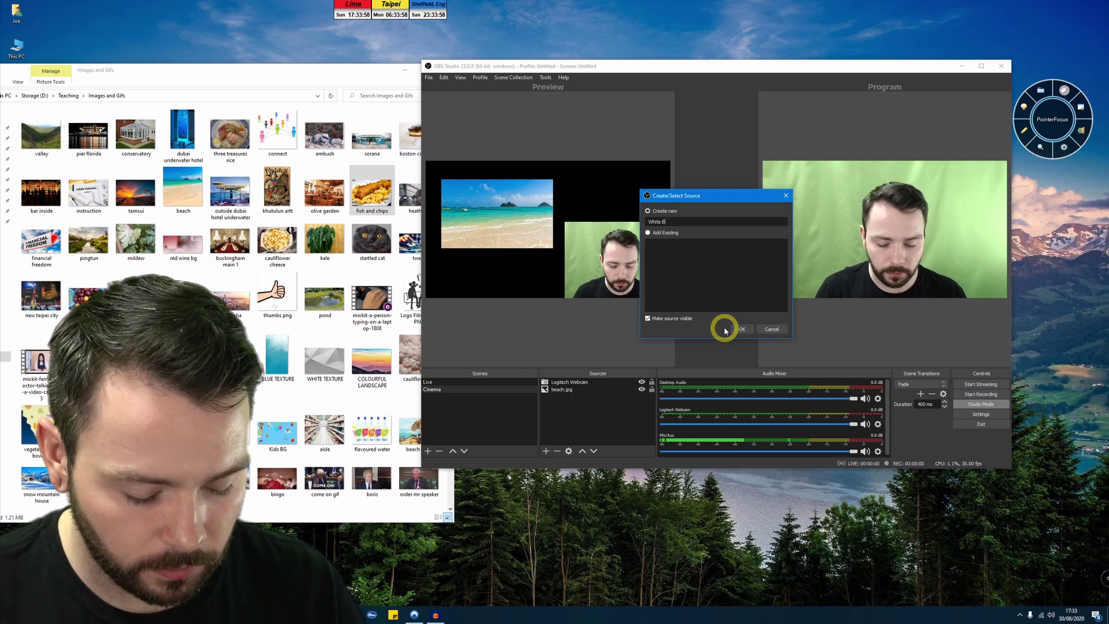
{"action": "type", "text": "White BG"}
{"action": "left_click", "coordinate": [740, 327]}
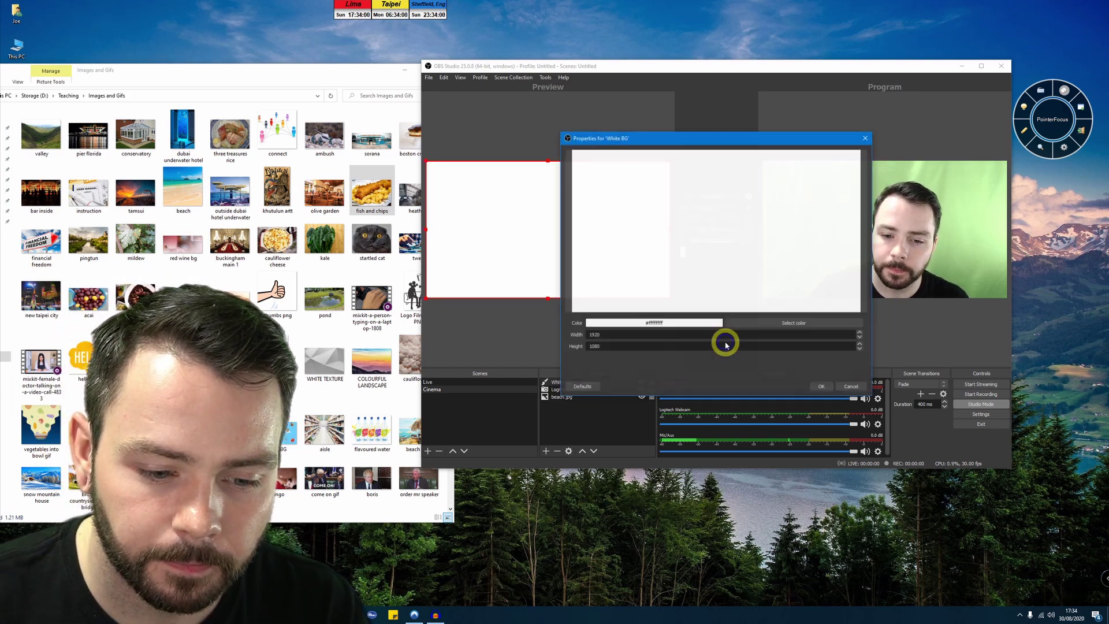
- Change White BG's color to a pale aqua green and move it below beach.jpg as the lowest source
{"action": "left_click", "coordinate": [791, 322]}
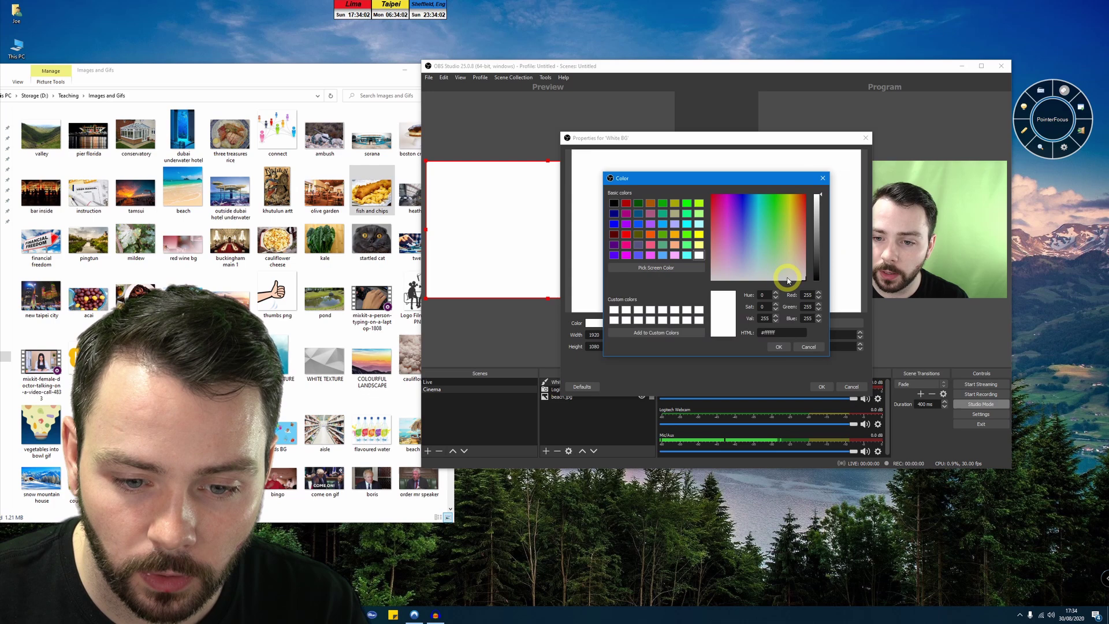
{"action": "left_click", "coordinate": [821, 177]}
{"action": "left_click", "coordinate": [785, 322]}
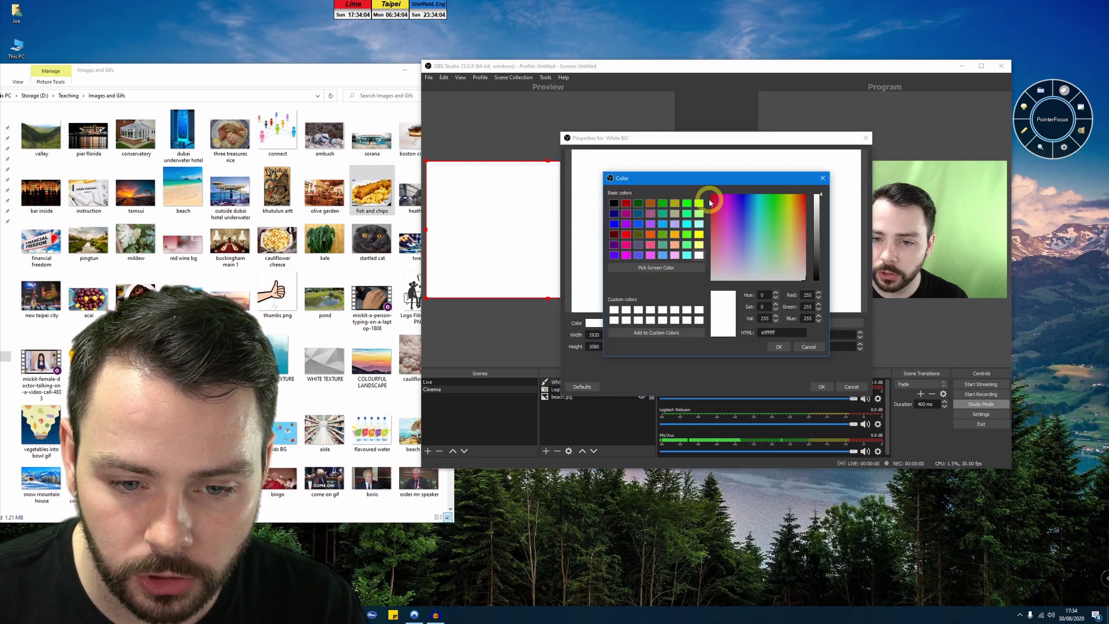
{"action": "left_click_drag", "start_coordinate": [745, 218], "coordinate": [779, 260]}
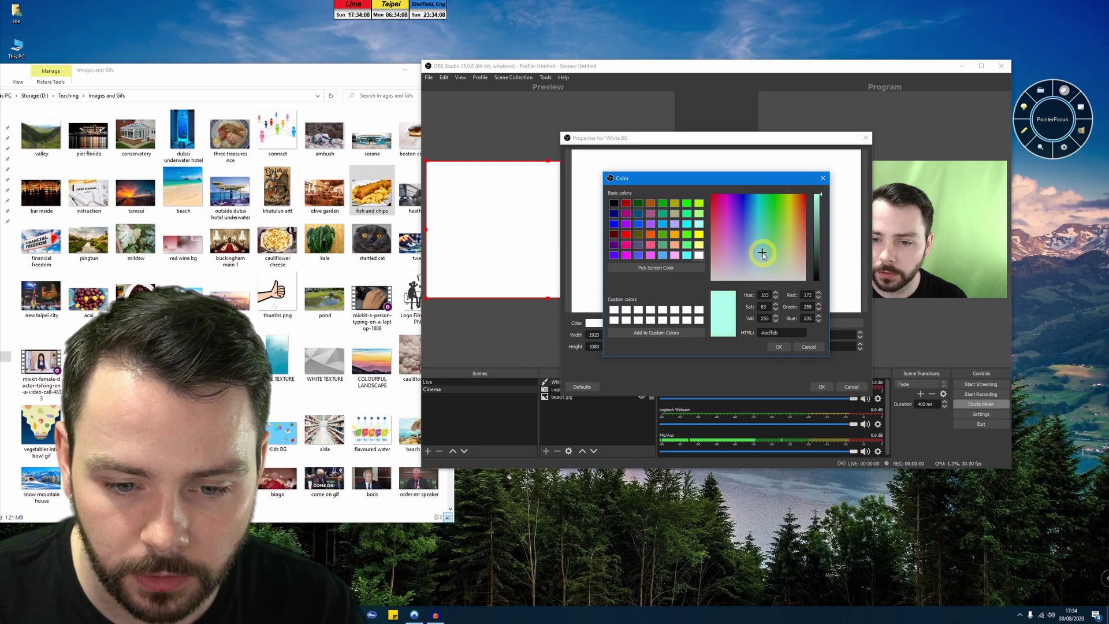
{"action": "left_click", "coordinate": [779, 347]}
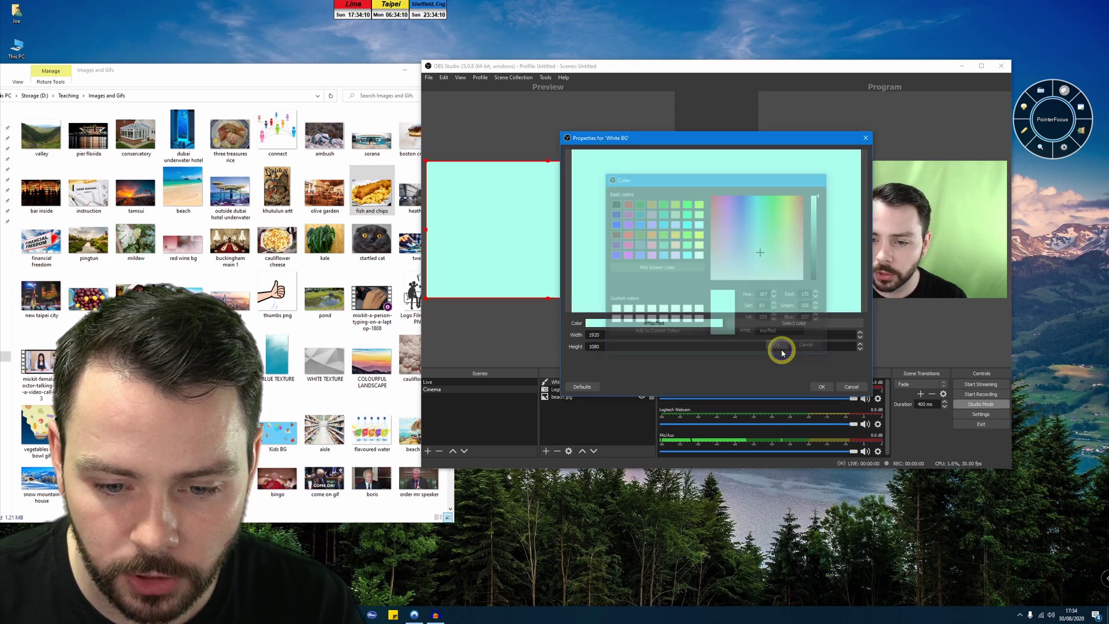
{"action": "left_click", "coordinate": [819, 386]}
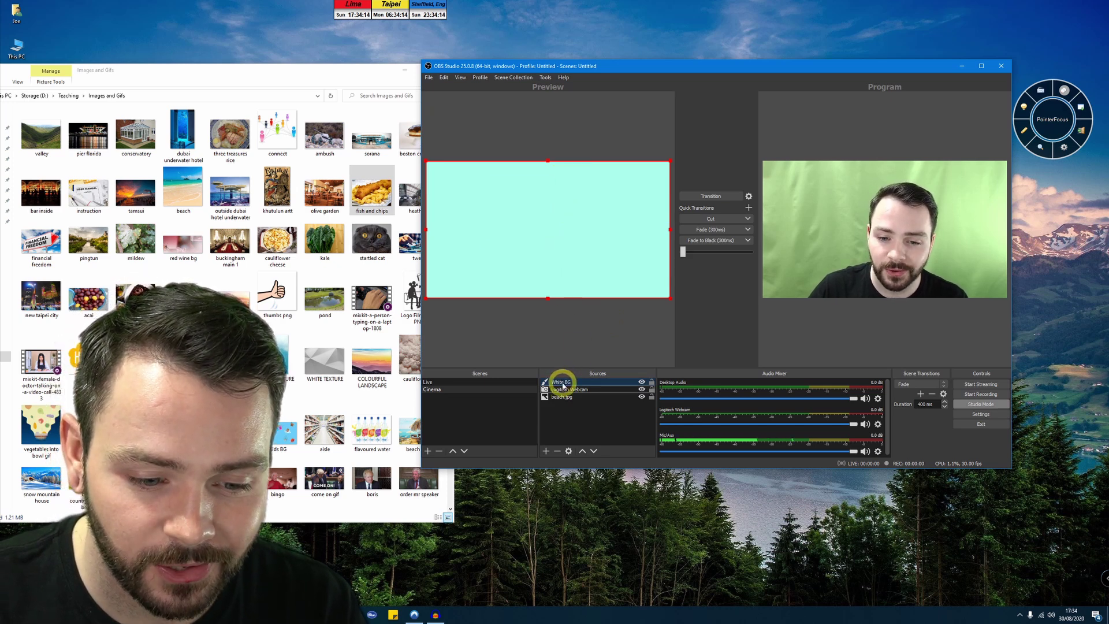
{"action": "left_click_drag", "start_coordinate": [571, 385], "coordinate": [574, 404]}
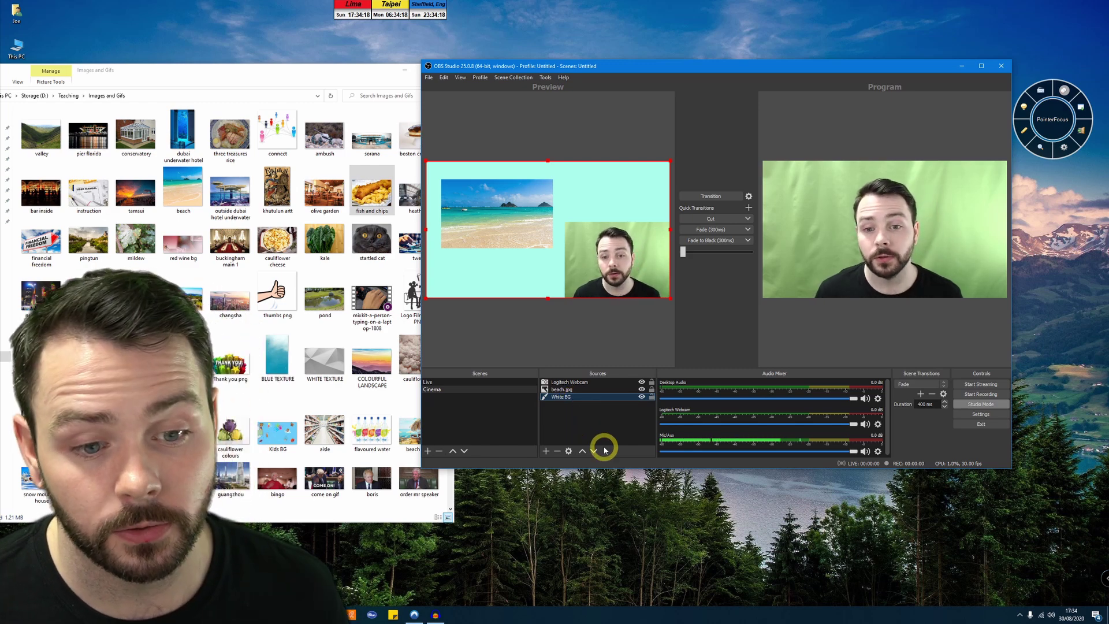
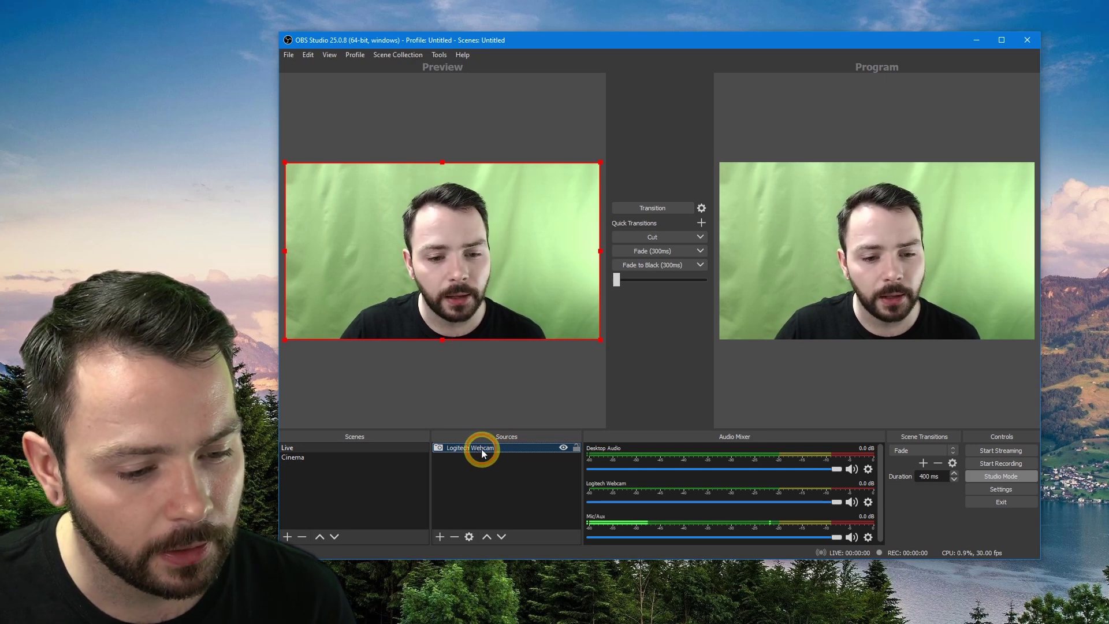
- Add a Chroma Key effect filter named Green Screen to the Logitech Webcam source in the Live scene
{"action": "right_click", "coordinate": [483, 453]}
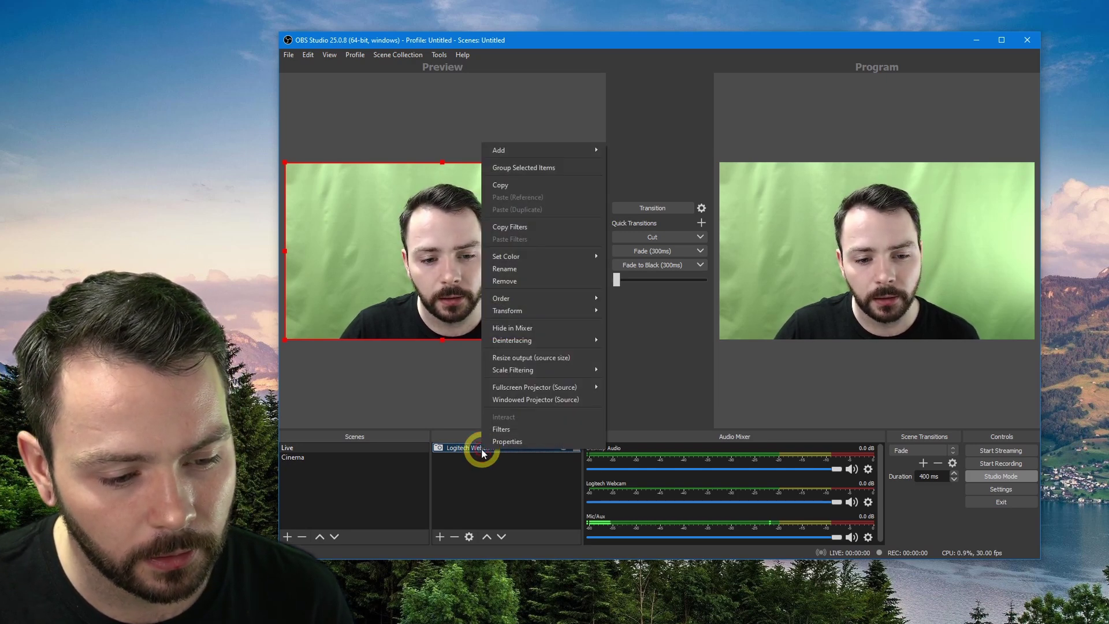
{"action": "left_click", "coordinate": [519, 429]}
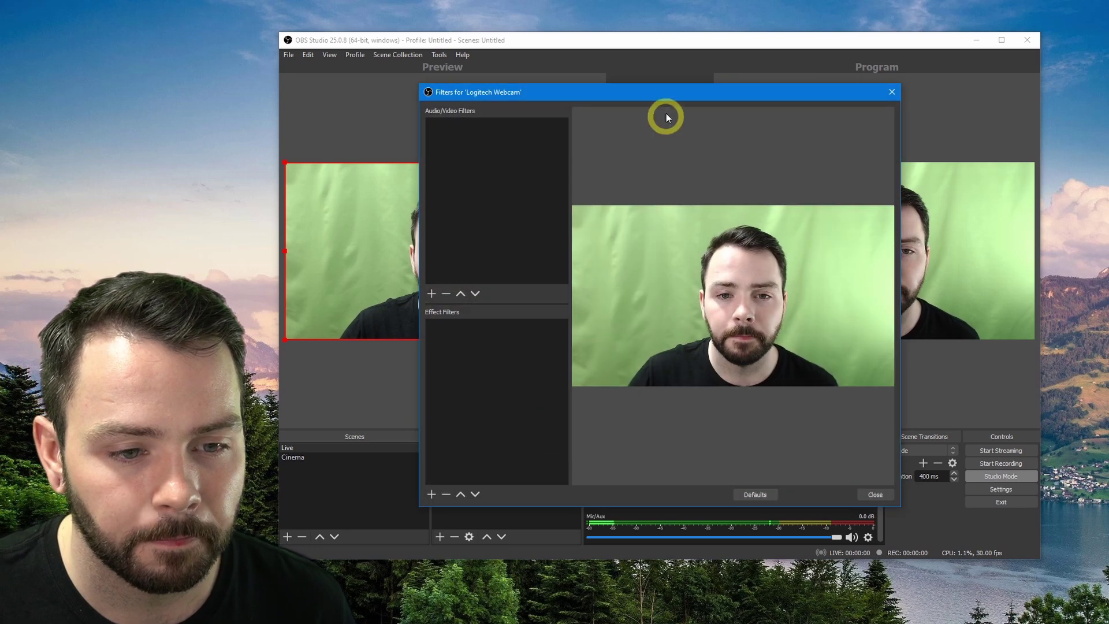
{"action": "left_click_drag", "start_coordinate": [676, 99], "coordinate": [865, 68]}
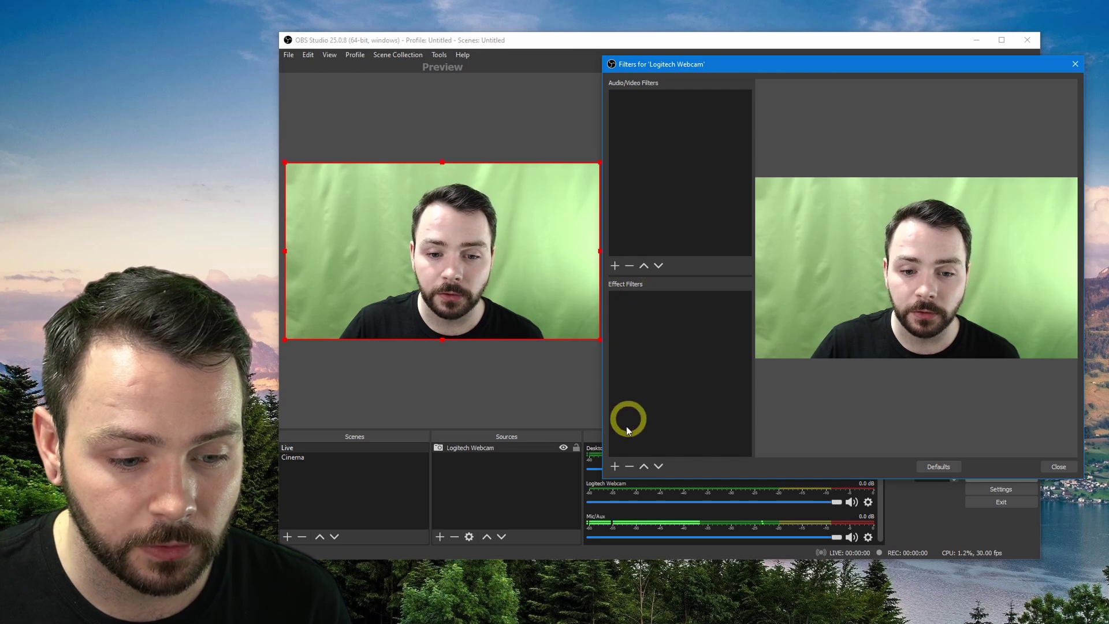
{"action": "left_click", "coordinate": [615, 467]}
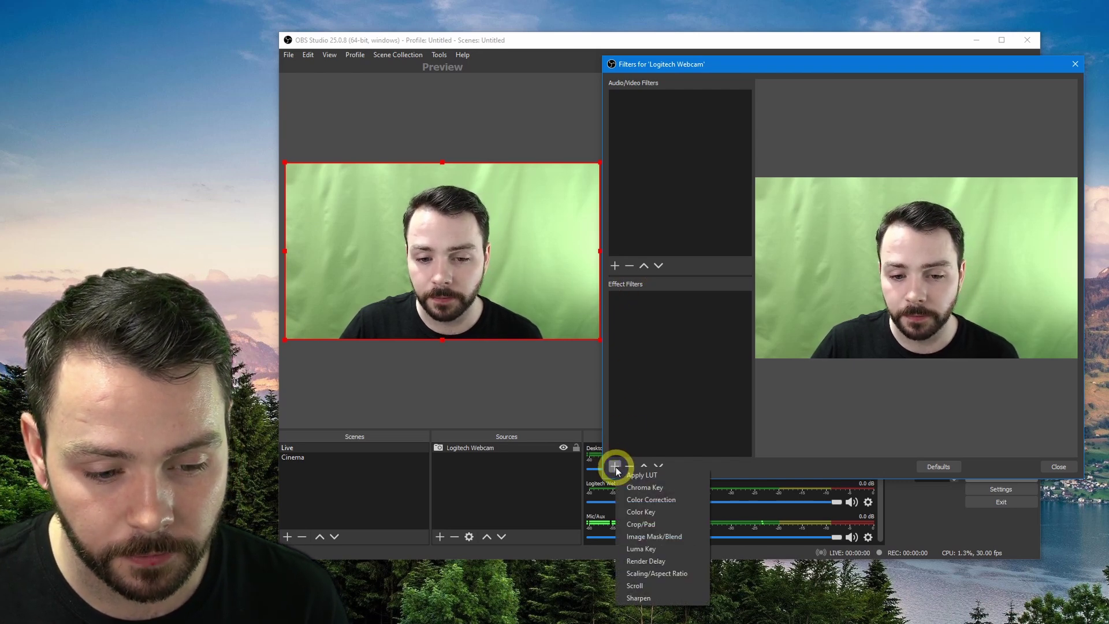
{"action": "left_click", "coordinate": [669, 490]}
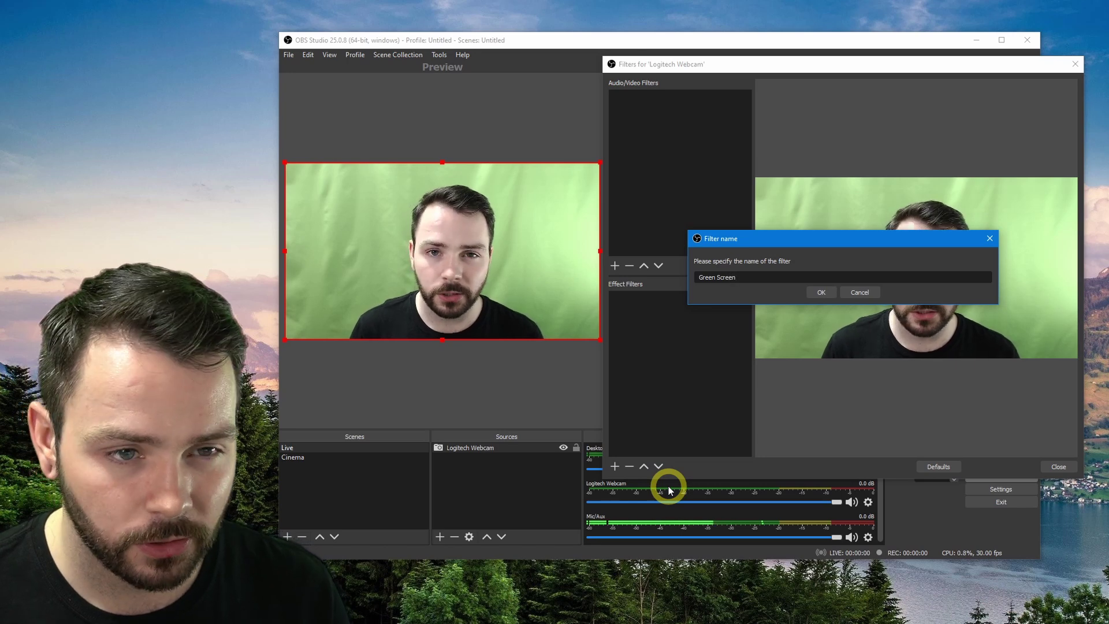
{"action": "key", "text": "Return"}
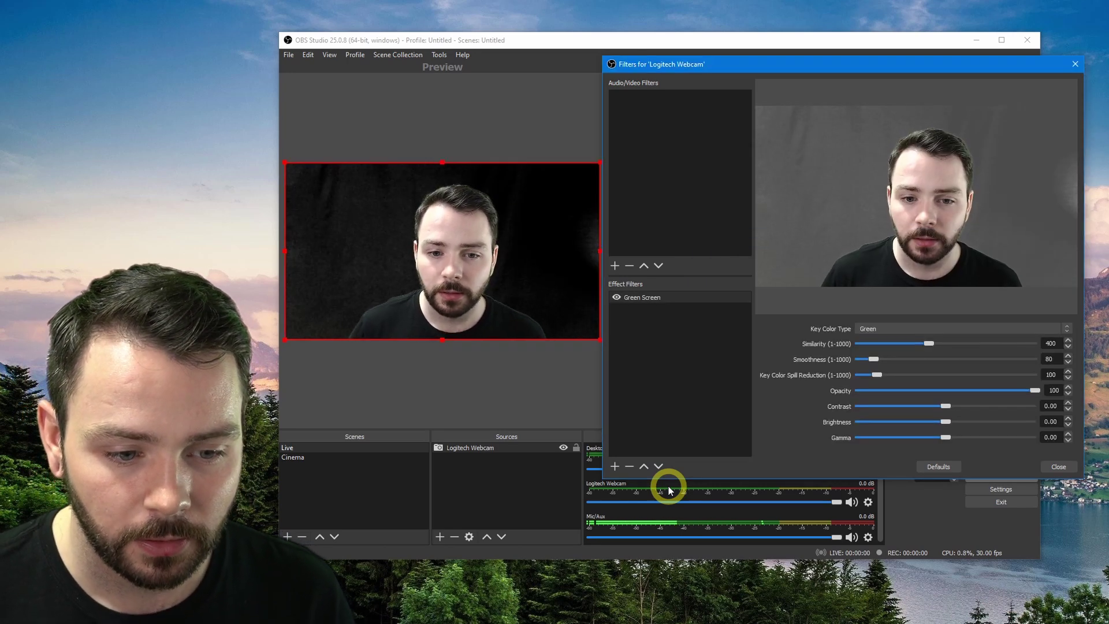
- Tune the Green Screen filter to similarity 479, smoothness 1 and key color spill reduction 1, and close the filters
{"action": "left_click_drag", "start_coordinate": [726, 64], "coordinate": [736, 85]}
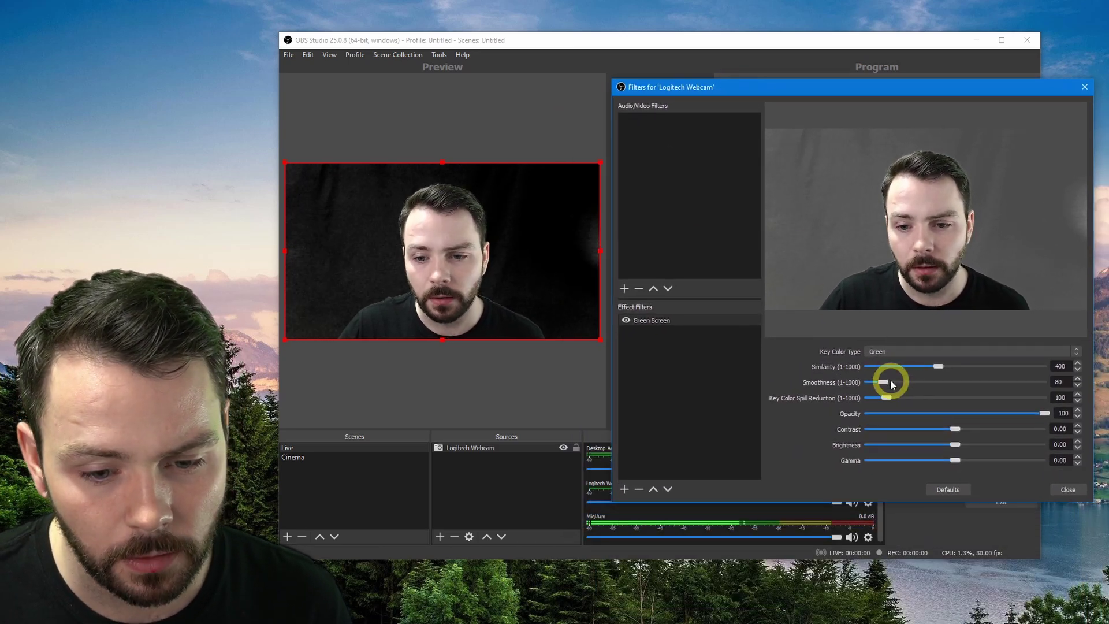
{"action": "left_click_drag", "start_coordinate": [883, 382], "coordinate": [910, 384]}
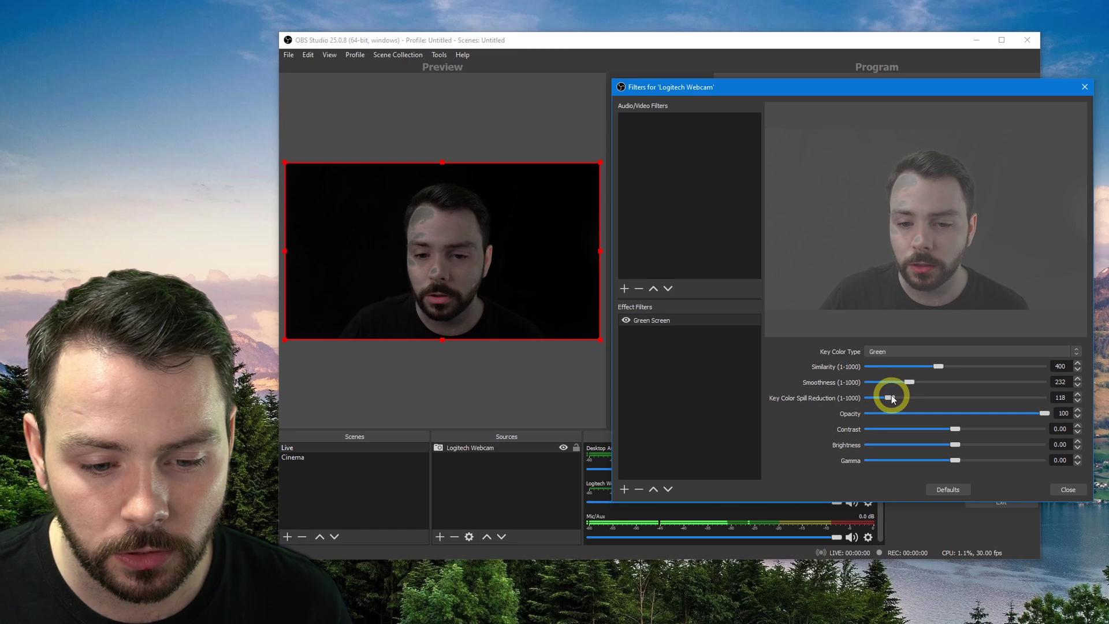
{"action": "left_click_drag", "start_coordinate": [892, 396], "coordinate": [854, 387]}
{"action": "left_click_drag", "start_coordinate": [940, 365], "coordinate": [954, 369]}
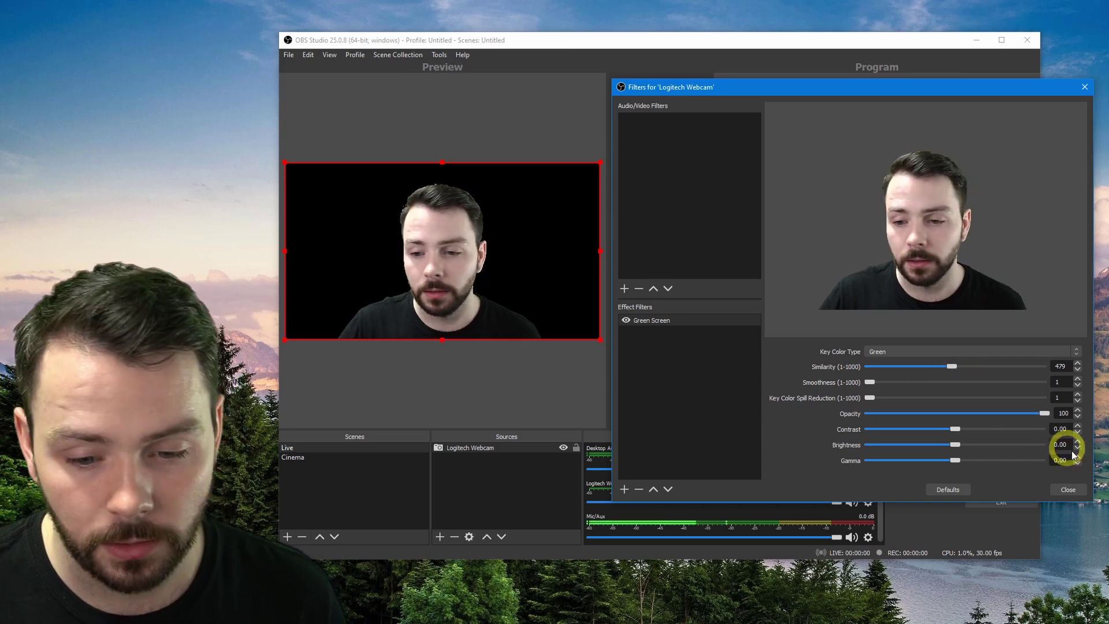
{"action": "left_click", "coordinate": [1076, 493]}
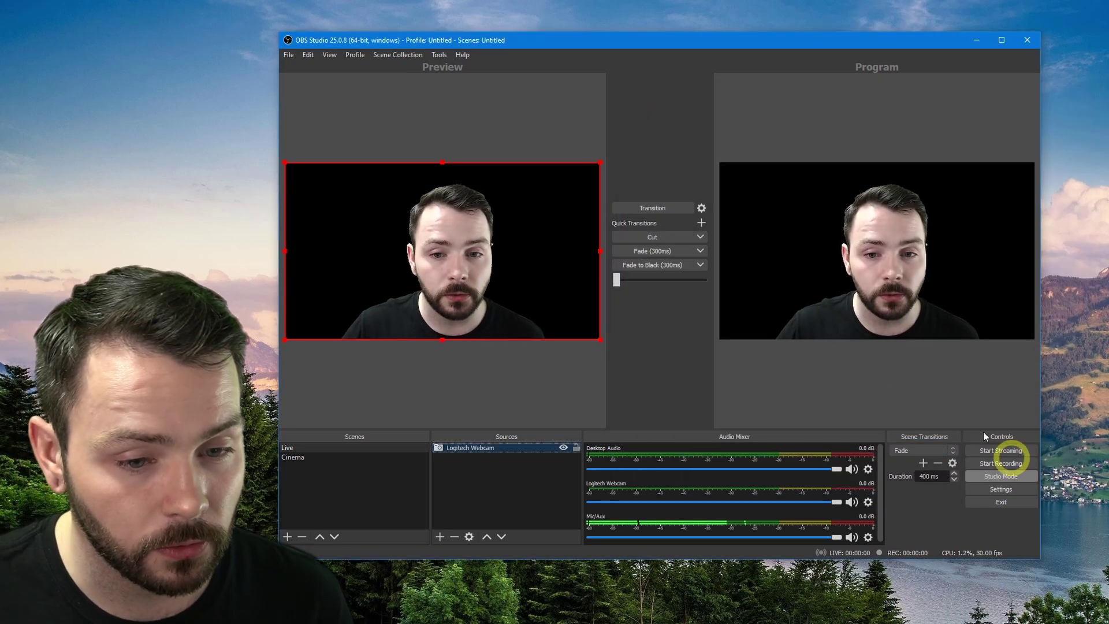
- In the Cinema scene, nudge the webcam slightly and enlarge the beach image to about three quarters of the canvas width, centred behind it
{"action": "left_click", "coordinate": [294, 456]}
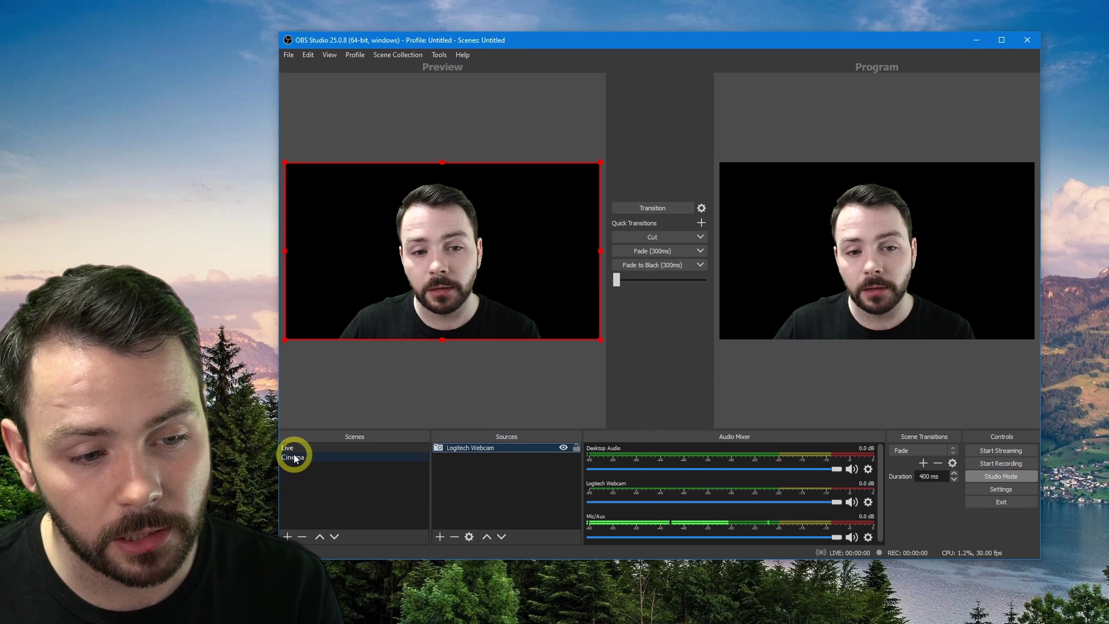
{"action": "left_click", "coordinate": [295, 457]}
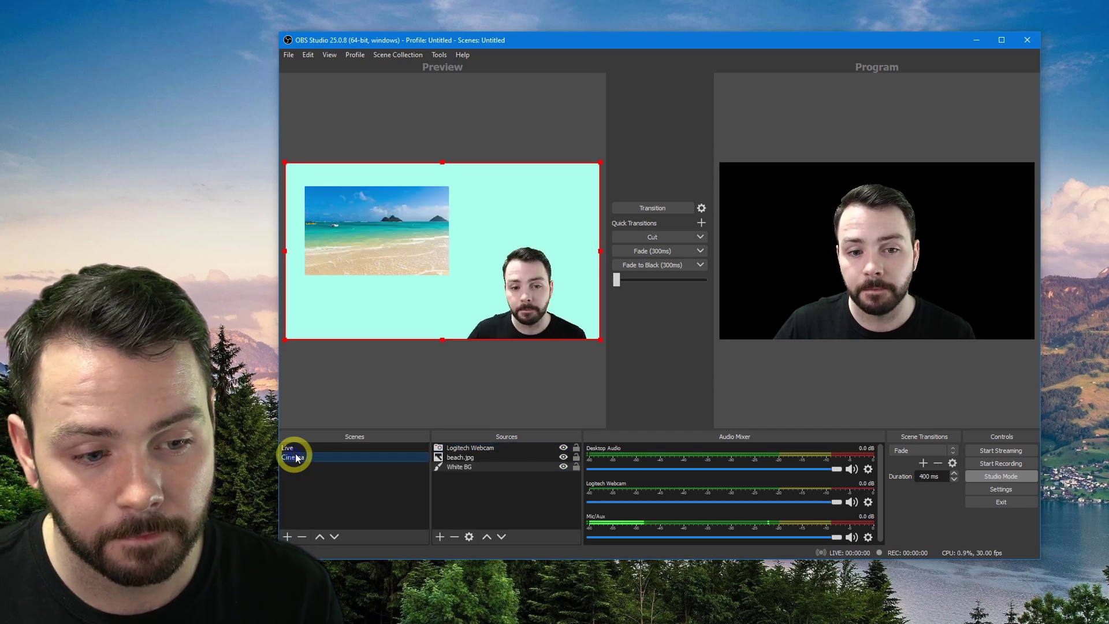
{"action": "left_click", "coordinate": [530, 323]}
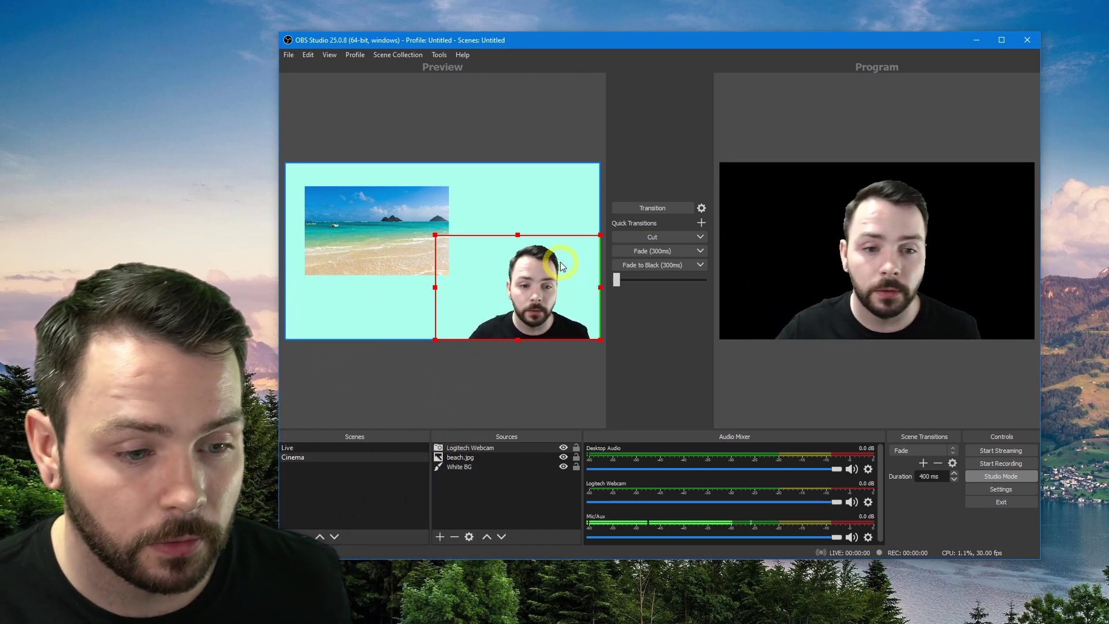
{"action": "left_click_drag", "start_coordinate": [598, 267], "coordinate": [581, 293]}
{"action": "left_click_drag", "start_coordinate": [449, 275], "coordinate": [547, 309]}
{"action": "left_click_drag", "start_coordinate": [422, 264], "coordinate": [447, 253]}
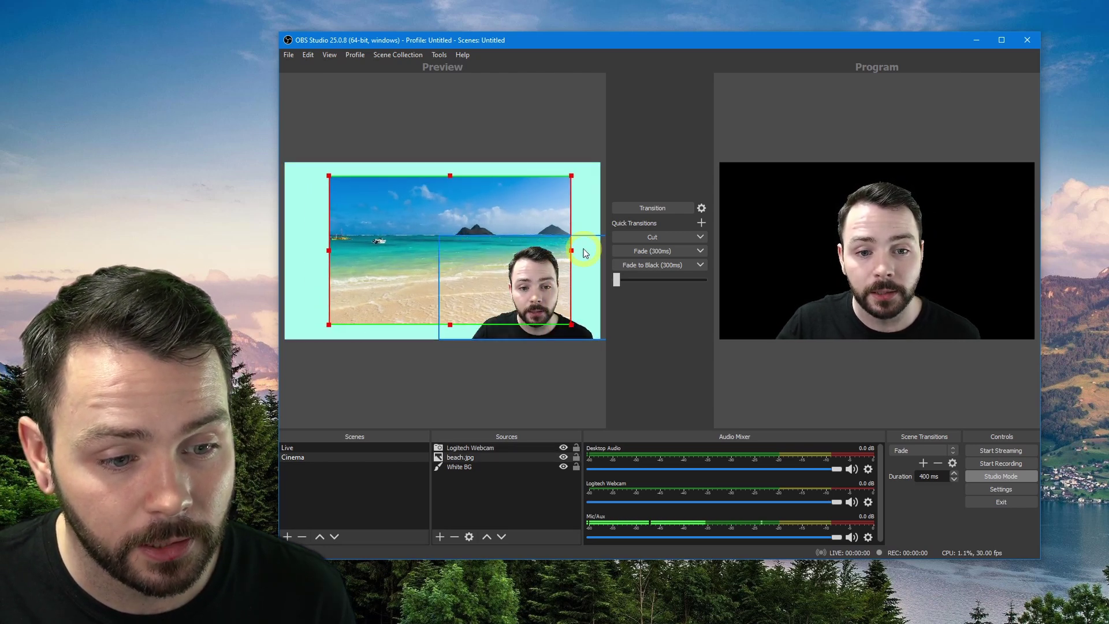
- Enlarge the beach image and the webcam to about four fifths of the canvas width each, with the webcam centred over the beach
{"action": "left_click_drag", "start_coordinate": [572, 251], "coordinate": [584, 250]}
{"action": "left_click_drag", "start_coordinate": [475, 206], "coordinate": [477, 209]}
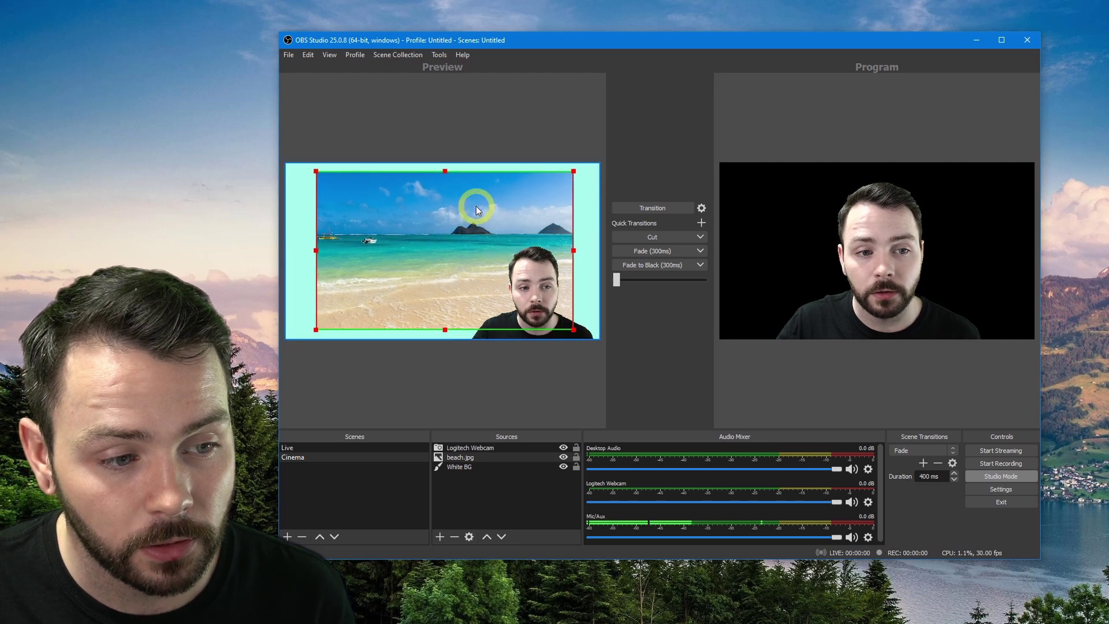
{"action": "left_click", "coordinate": [539, 322]}
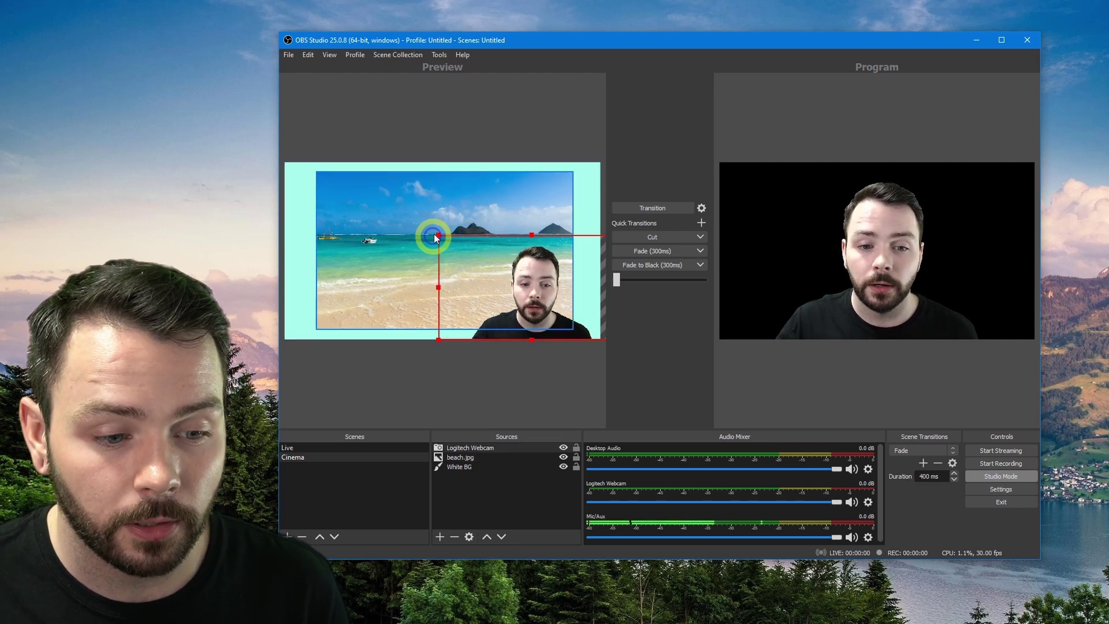
{"action": "left_click_drag", "start_coordinate": [439, 235], "coordinate": [411, 199]}
{"action": "left_click_drag", "start_coordinate": [492, 254], "coordinate": [490, 285]}
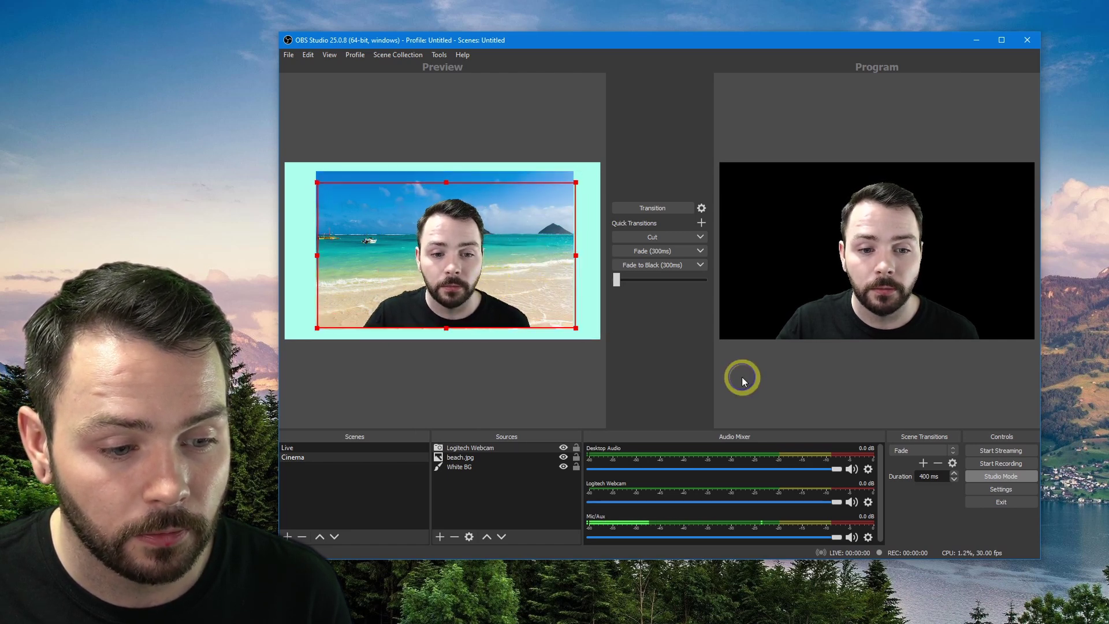
{"action": "left_click", "coordinate": [662, 251]}
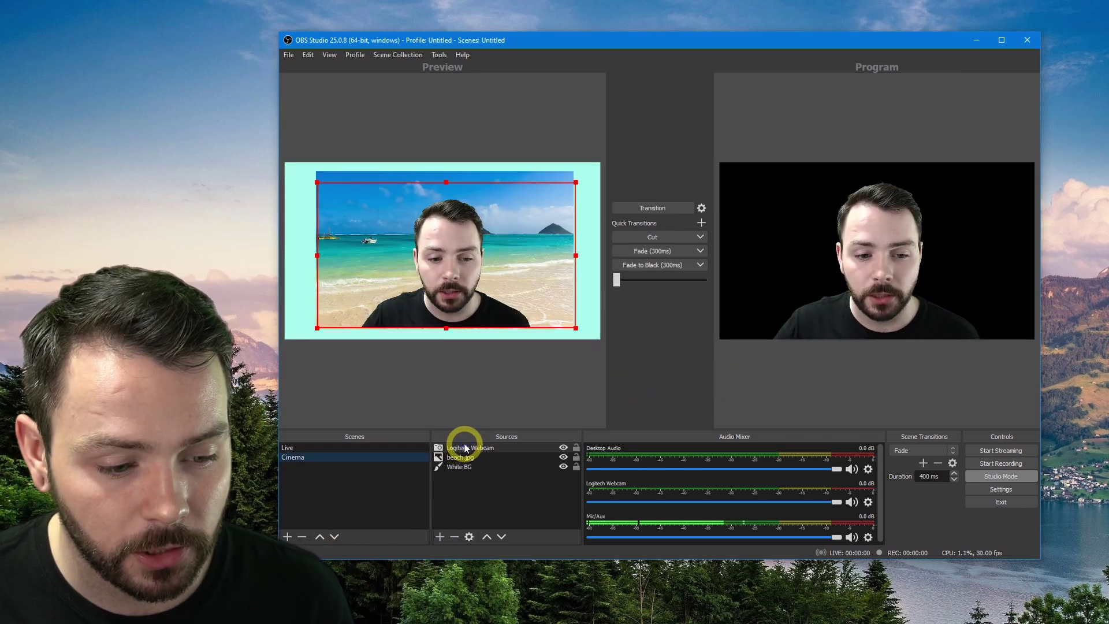
- Remove beach.jpg from the Cinema scene's sources
{"action": "left_click", "coordinate": [462, 457]}
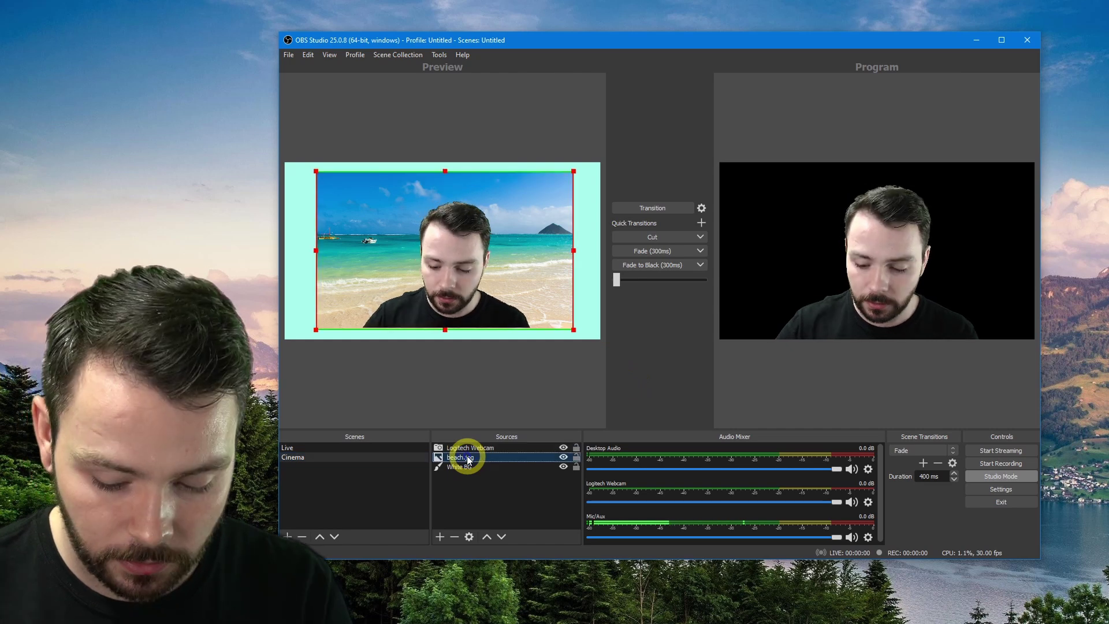
{"action": "key", "text": "Delete"}
{"action": "left_click", "coordinate": [688, 317]}
- Change White BG's color to white (#ffffff) and move the webcam toward the lower-right corner of the canvas
{"action": "double_click", "coordinate": [449, 456]}
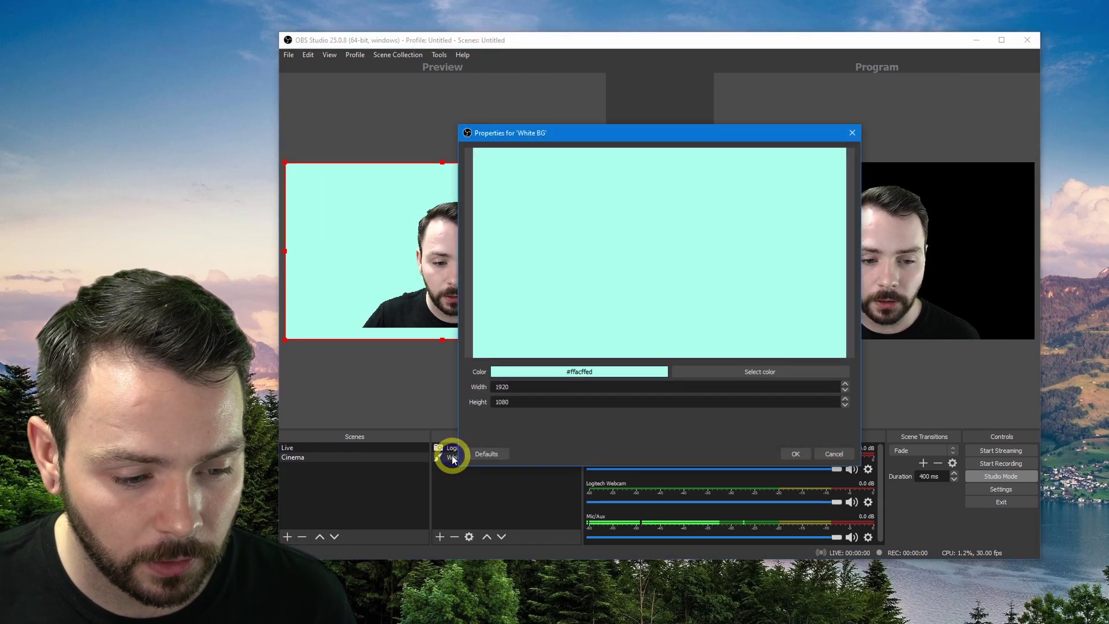
{"action": "left_click_drag", "start_coordinate": [859, 127], "coordinate": [863, 119]}
{"action": "left_click_drag", "start_coordinate": [780, 122], "coordinate": [916, 120]}
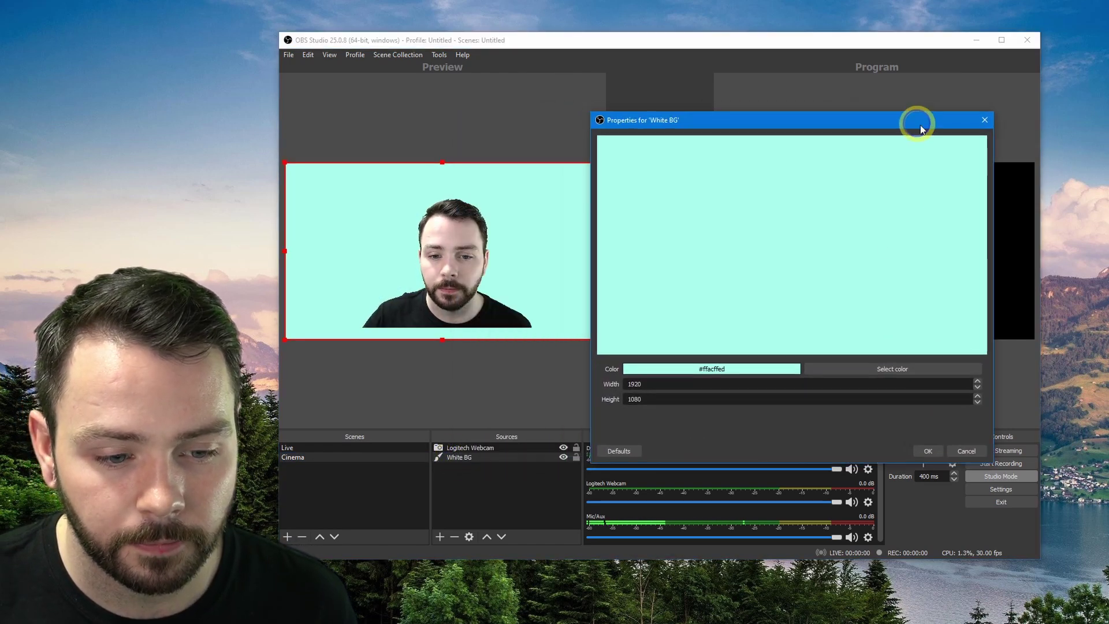
{"action": "left_click", "coordinate": [867, 370]}
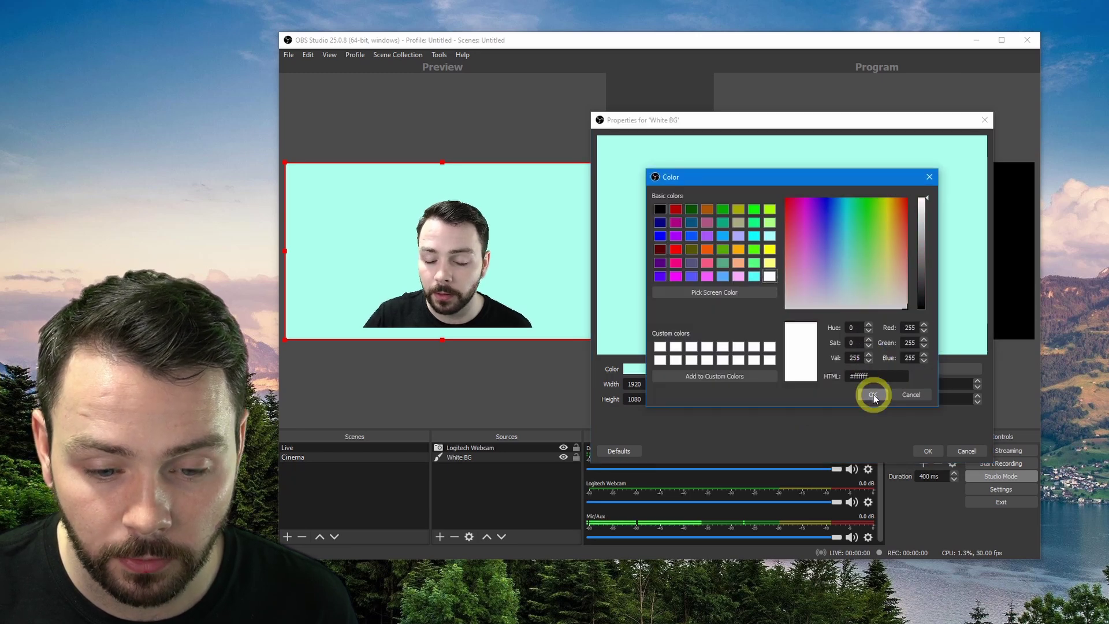
{"action": "left_click", "coordinate": [874, 394]}
{"action": "left_click", "coordinate": [793, 459]}
{"action": "left_click_drag", "start_coordinate": [447, 263], "coordinate": [534, 293]}
- In the Live scene, add the "house interior background blurry" image from the Images and Gifs folder as a source
{"action": "left_click", "coordinate": [293, 448]}
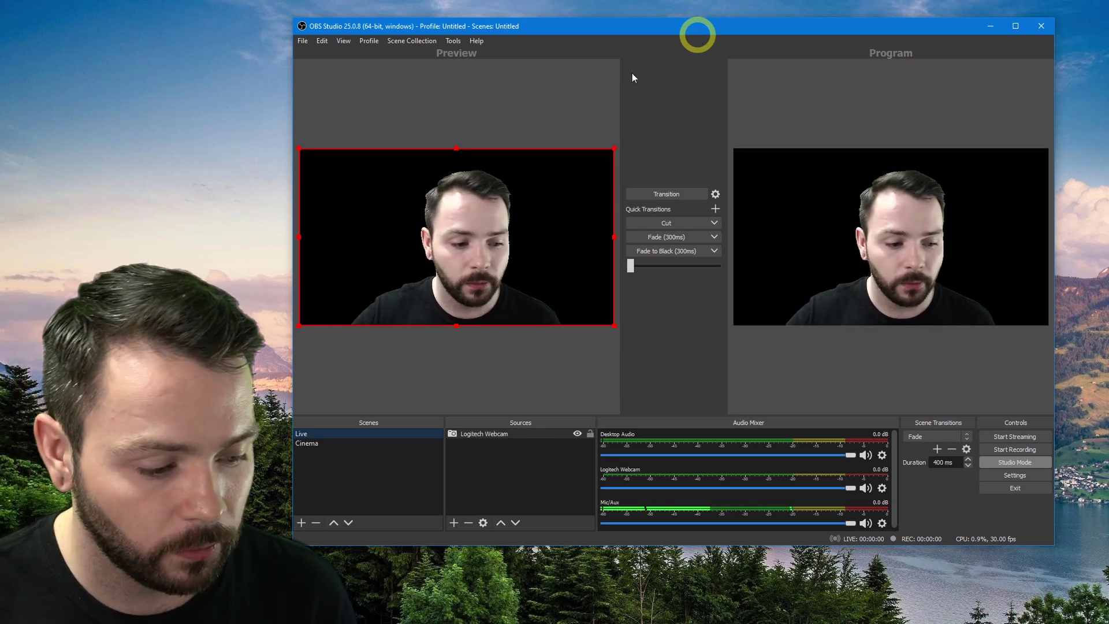
{"action": "key", "text": "alt+Tab"}
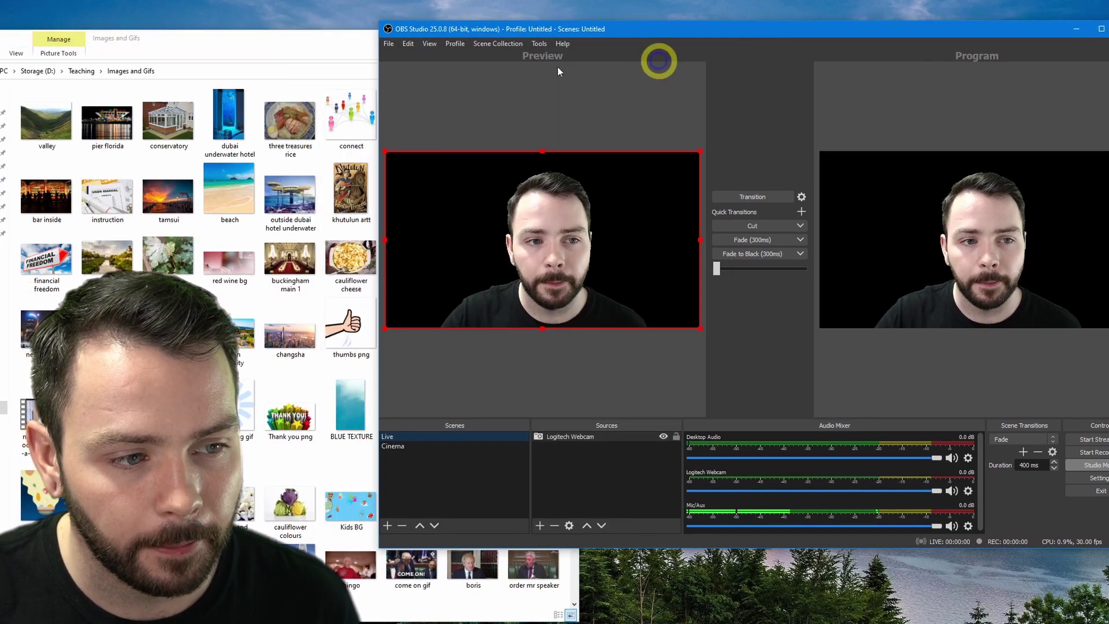
{"action": "left_click", "coordinate": [260, 35]}
{"action": "left_click", "coordinate": [260, 251]}
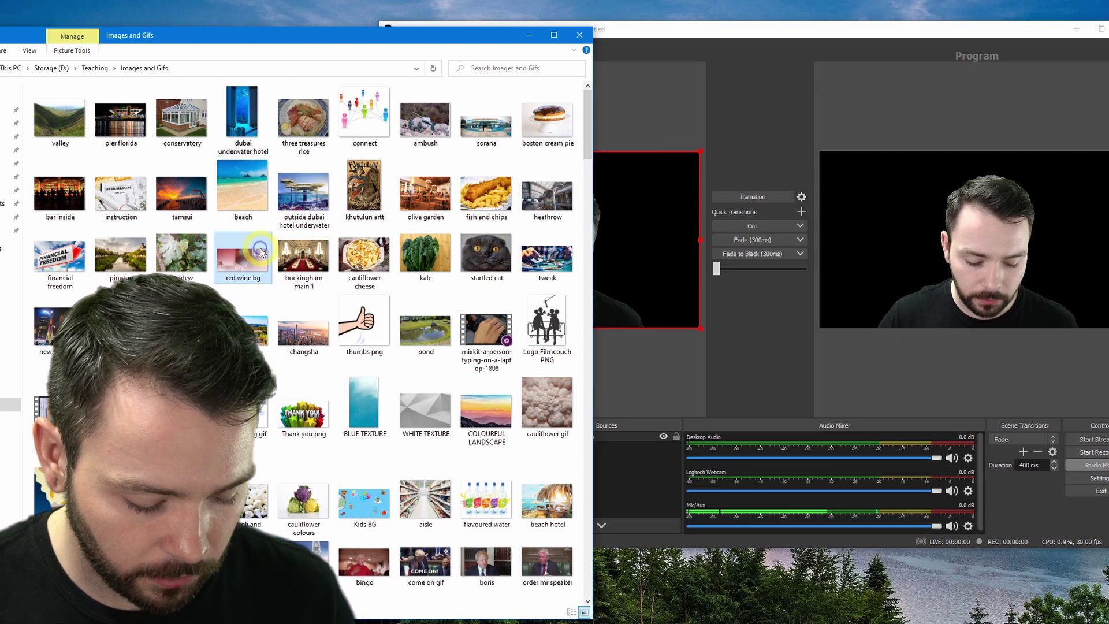
{"action": "scroll", "coordinate": [260, 252], "scroll_direction": "down", "scroll_amount": 10}
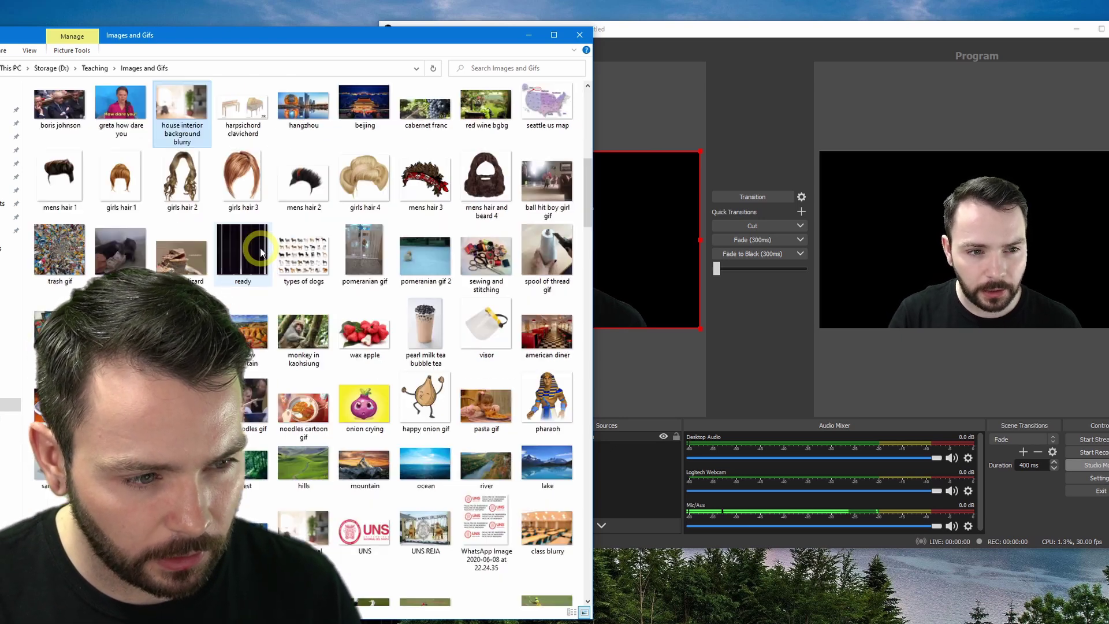
{"action": "left_click_drag", "start_coordinate": [260, 52], "coordinate": [161, 38]}
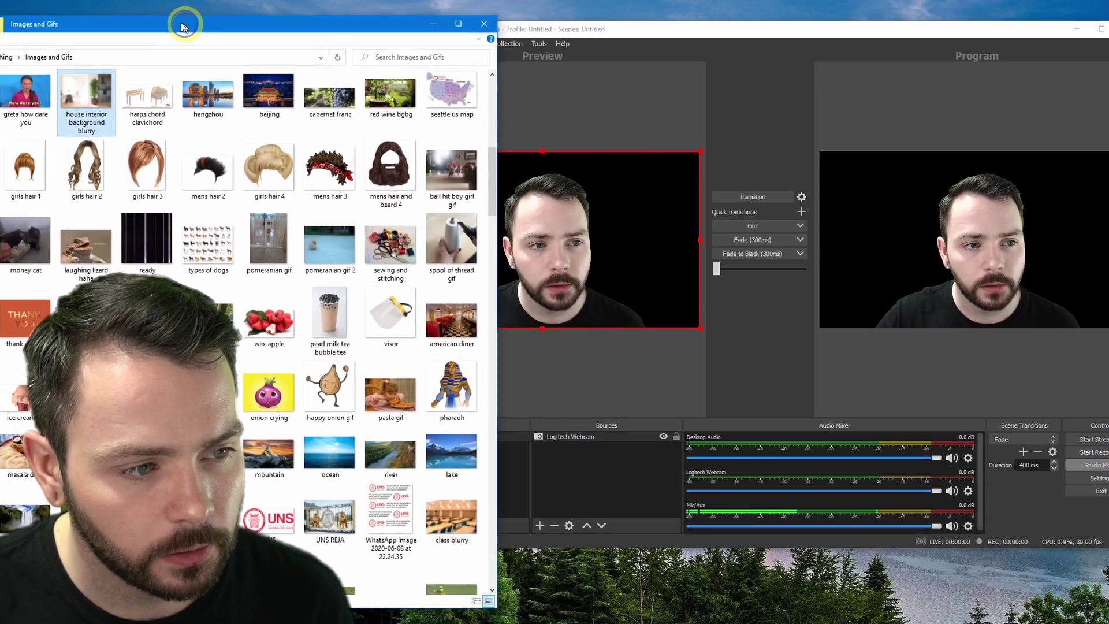
{"action": "left_click_drag", "start_coordinate": [80, 98], "coordinate": [572, 156]}
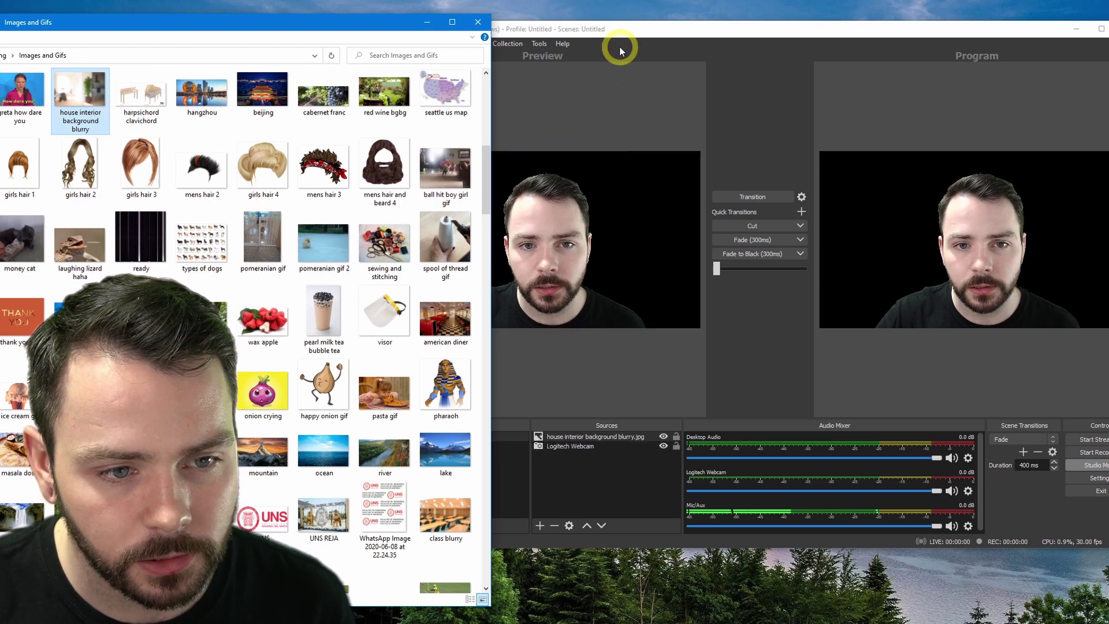
- Scale the house interior image to the full canvas width, centred vertically, and place it below Logitech Webcam in the source order
{"action": "left_click", "coordinate": [638, 26]}
{"action": "left_click_drag", "start_coordinate": [462, 203], "coordinate": [696, 341]}
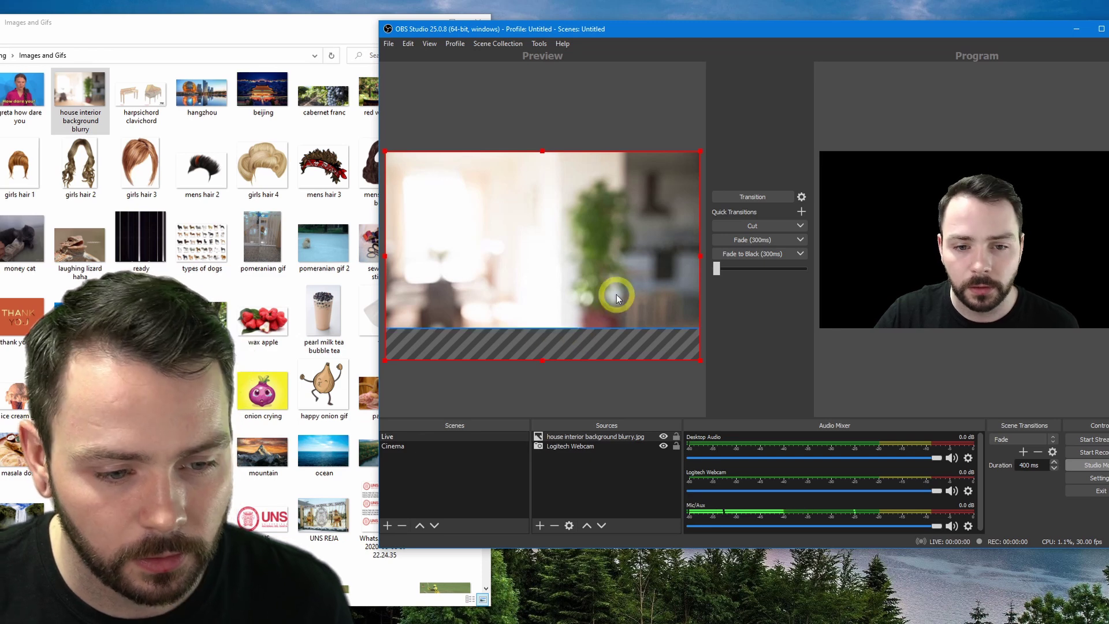
{"action": "mouse_move", "coordinate": [619, 293]}
{"action": "left_mouse_down"}
{"action": "mouse_move", "coordinate": [622, 275]}
{"action": "mouse_move", "coordinate": [607, 272]}
{"action": "mouse_move", "coordinate": [621, 267]}
{"action": "mouse_move", "coordinate": [619, 281]}
{"action": "left_mouse_up"}
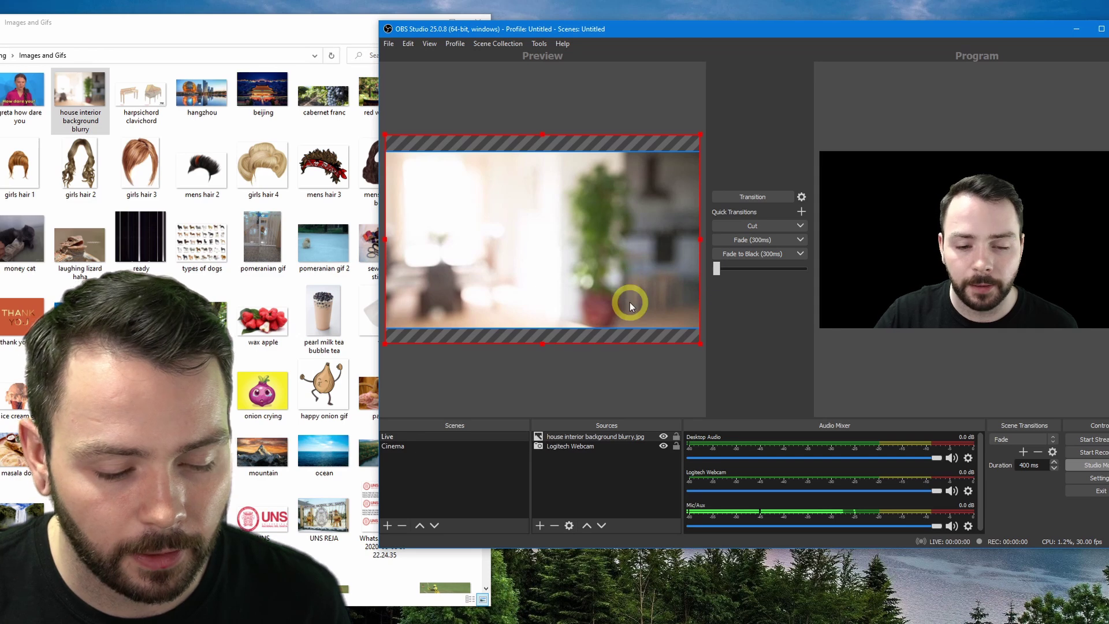
{"action": "left_click", "coordinate": [600, 437]}
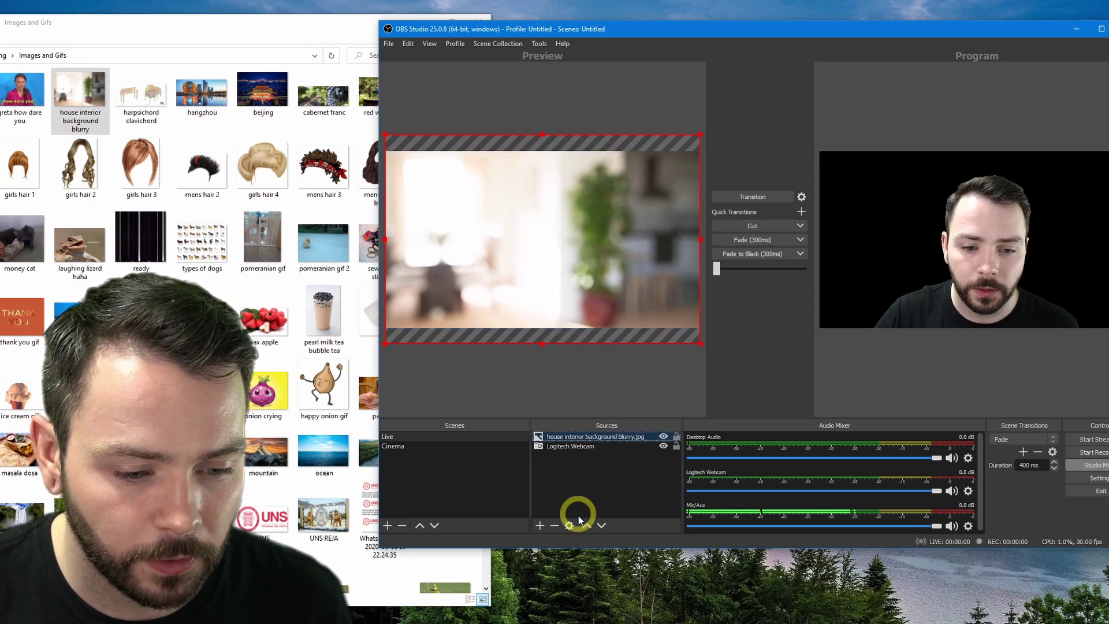
{"action": "left_click", "coordinate": [601, 525]}
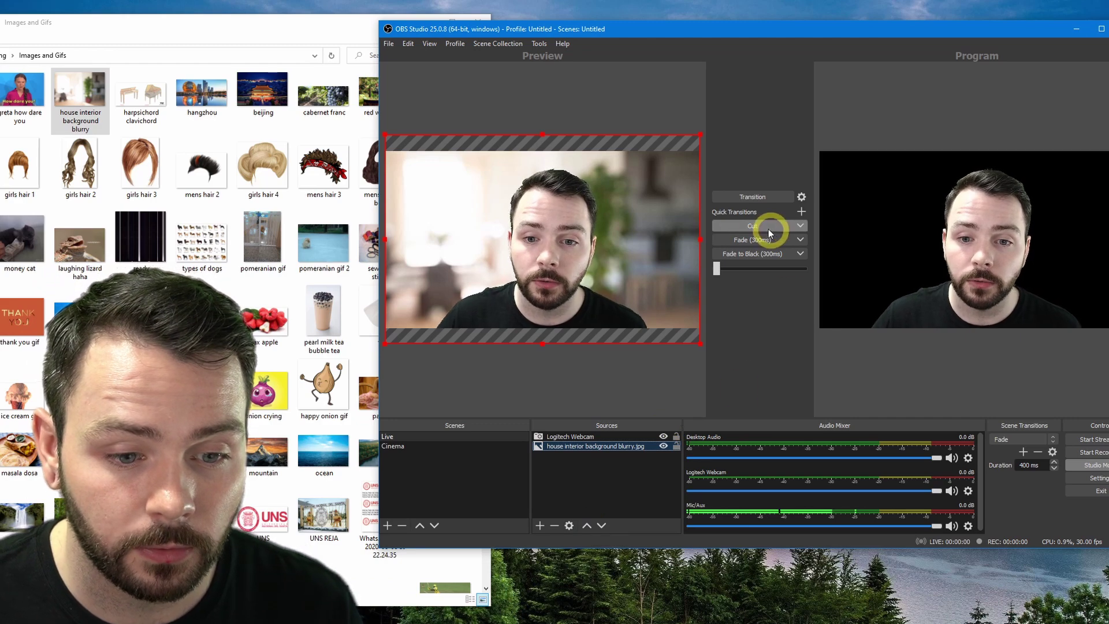
- Add a Color Correction effect filter with its default name to Logitech Webcam and enlarge the filters window
{"action": "left_click", "coordinate": [572, 437]}
{"action": "right_click", "coordinate": [572, 438]}
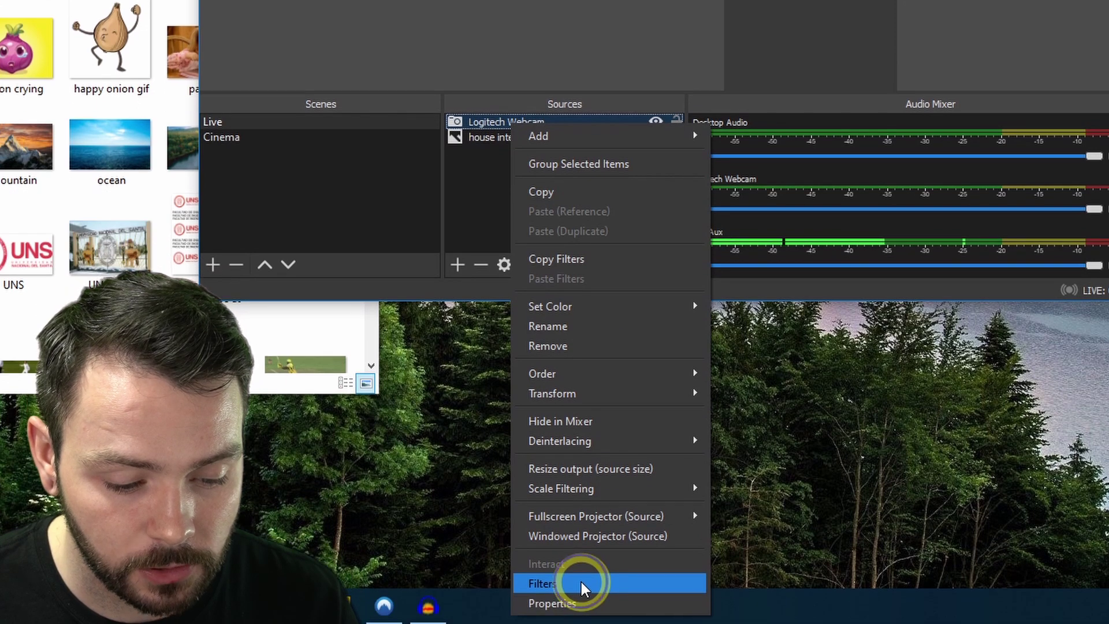
{"action": "left_click", "coordinate": [584, 588]}
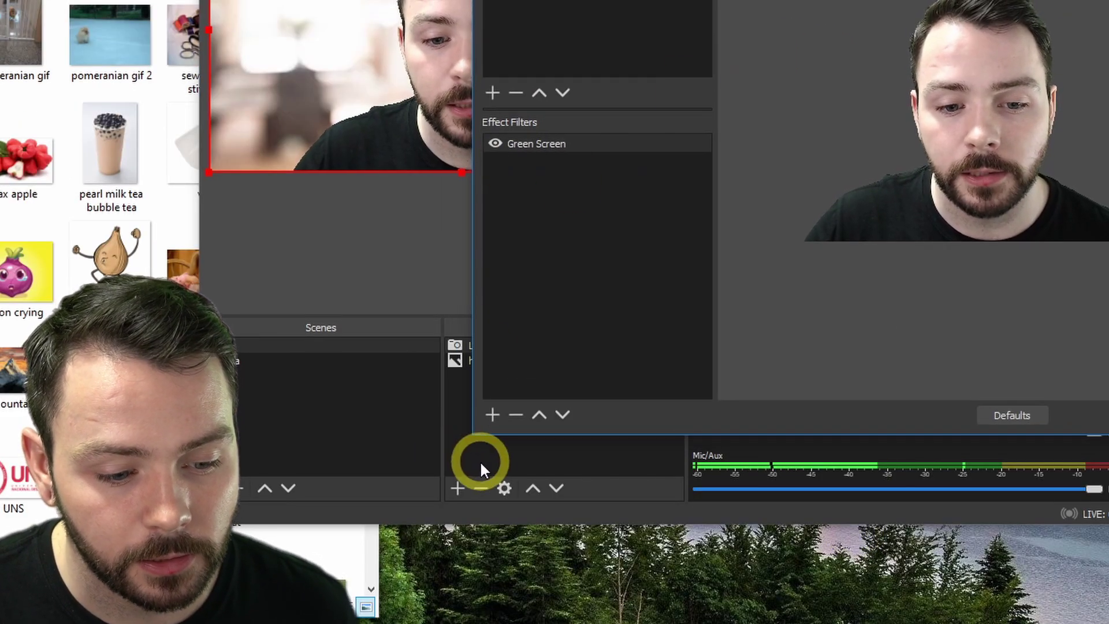
{"action": "left_click", "coordinate": [492, 420]}
{"action": "left_click", "coordinate": [565, 477]}
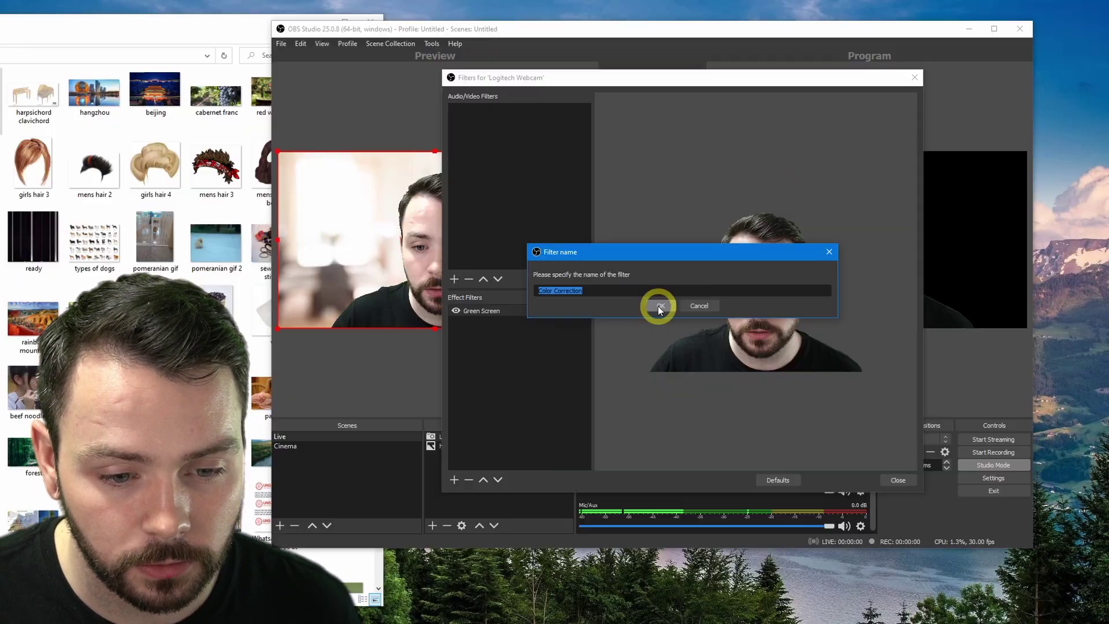
{"action": "left_click", "coordinate": [817, 134]}
{"action": "left_click_drag", "start_coordinate": [751, 78], "coordinate": [779, 21]}
{"action": "left_click_drag", "start_coordinate": [877, 98], "coordinate": [959, 98]}
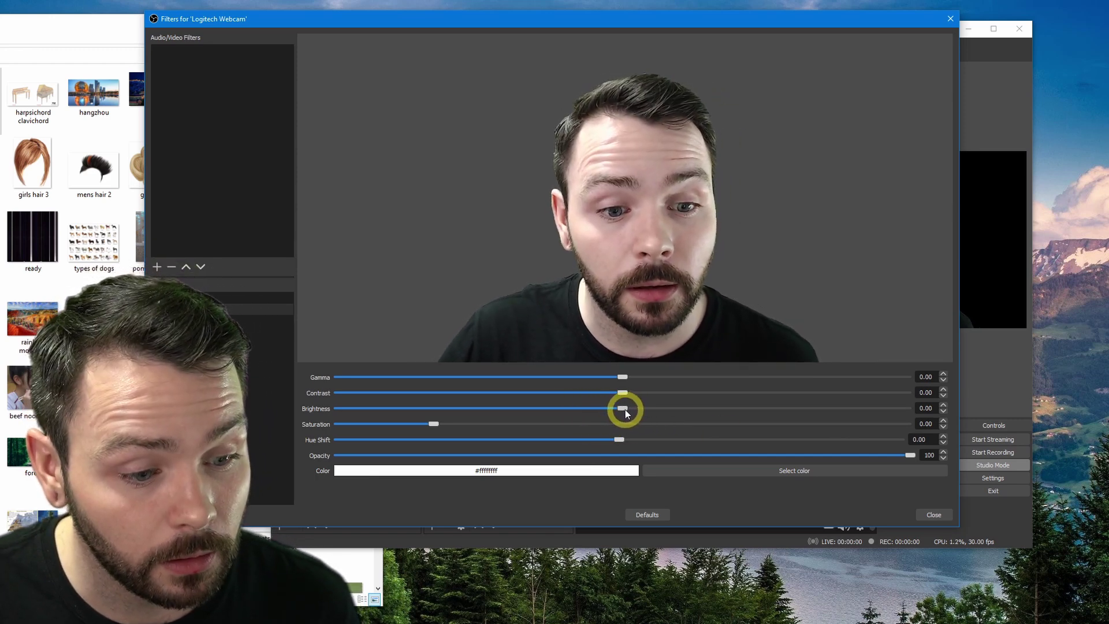
- Test the Color Correction brightness at -1.00 and -0.05, and set it back to 0.00
{"action": "left_click_drag", "start_coordinate": [625, 411], "coordinate": [467, 418]}
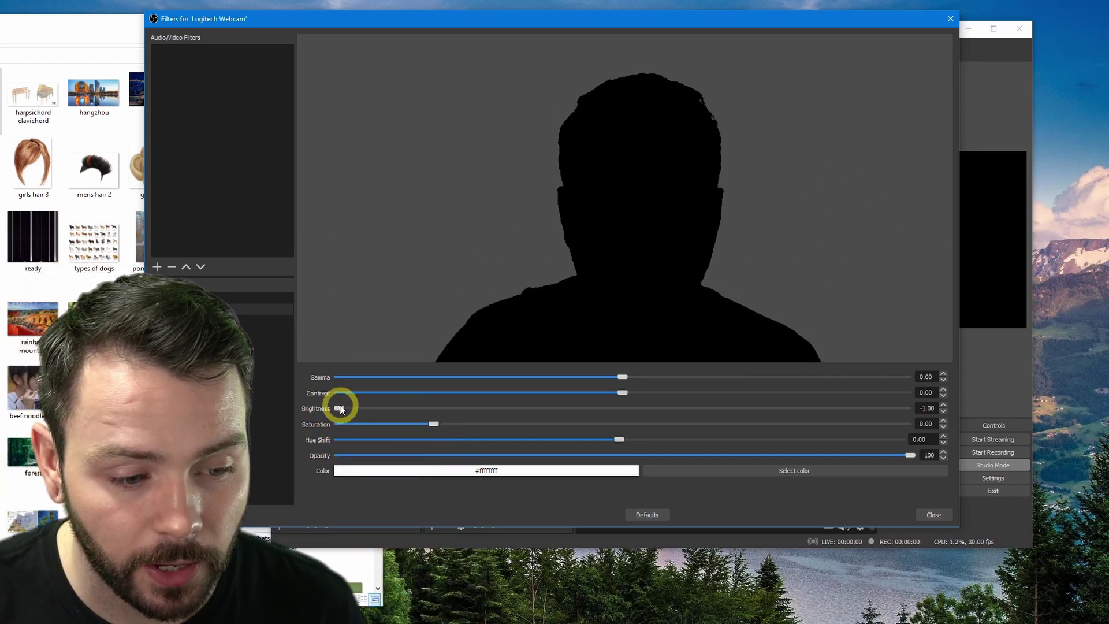
{"action": "left_click_drag", "start_coordinate": [351, 409], "coordinate": [608, 407]}
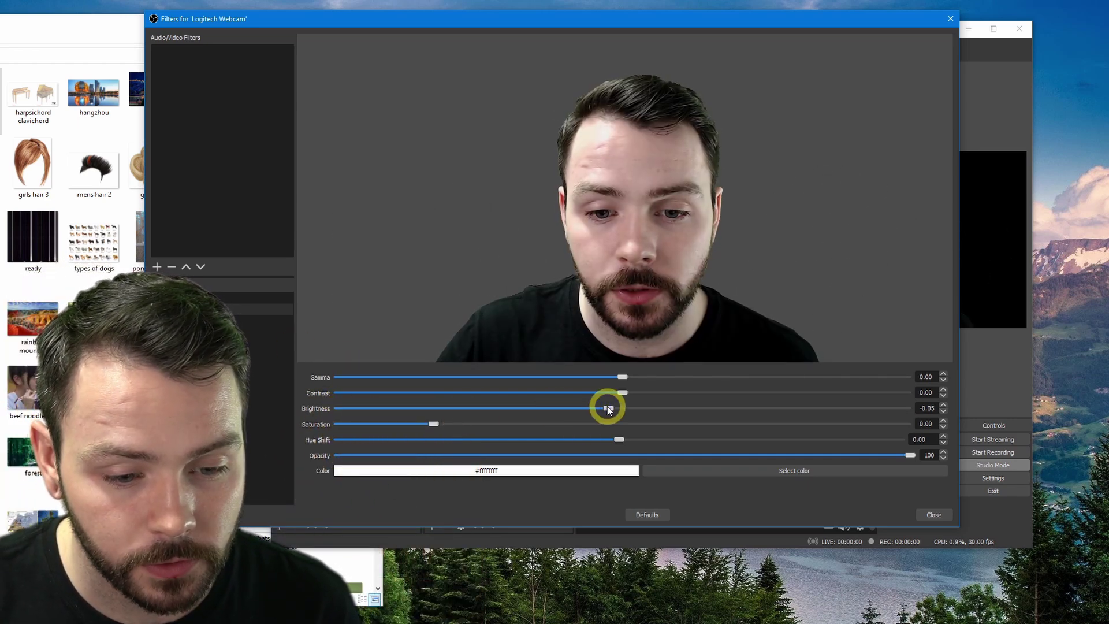
{"action": "double_click", "coordinate": [929, 408]}
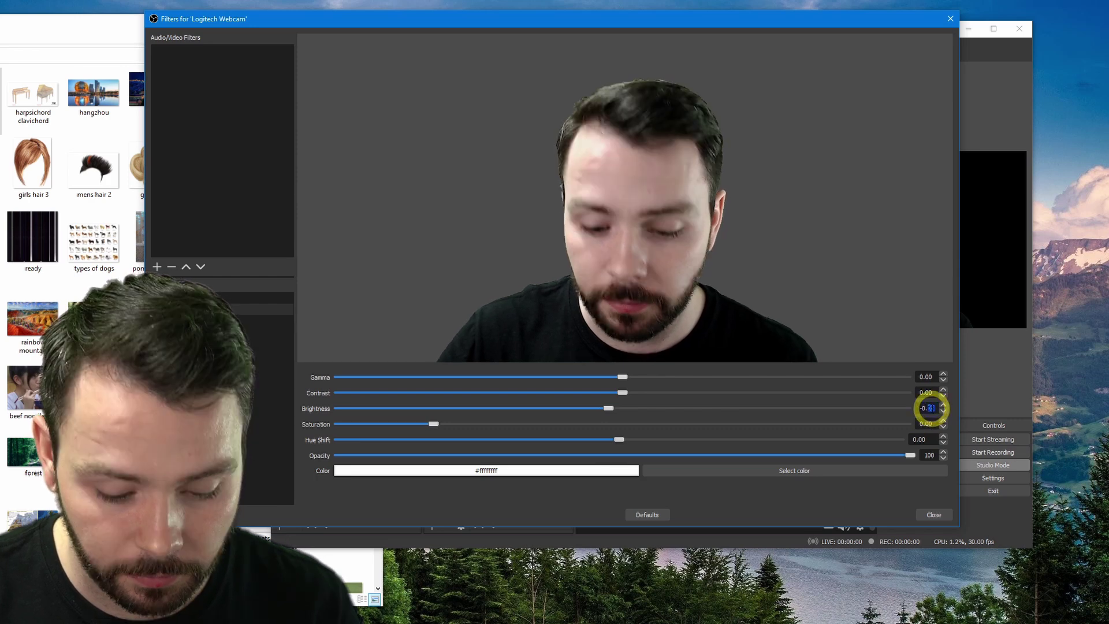
{"action": "type", "text": "0.00"}
- Test the Color Correction saturation at -1.00 and 1.00, and set it back to 0
{"action": "left_click_drag", "start_coordinate": [438, 428], "coordinate": [224, 441]}
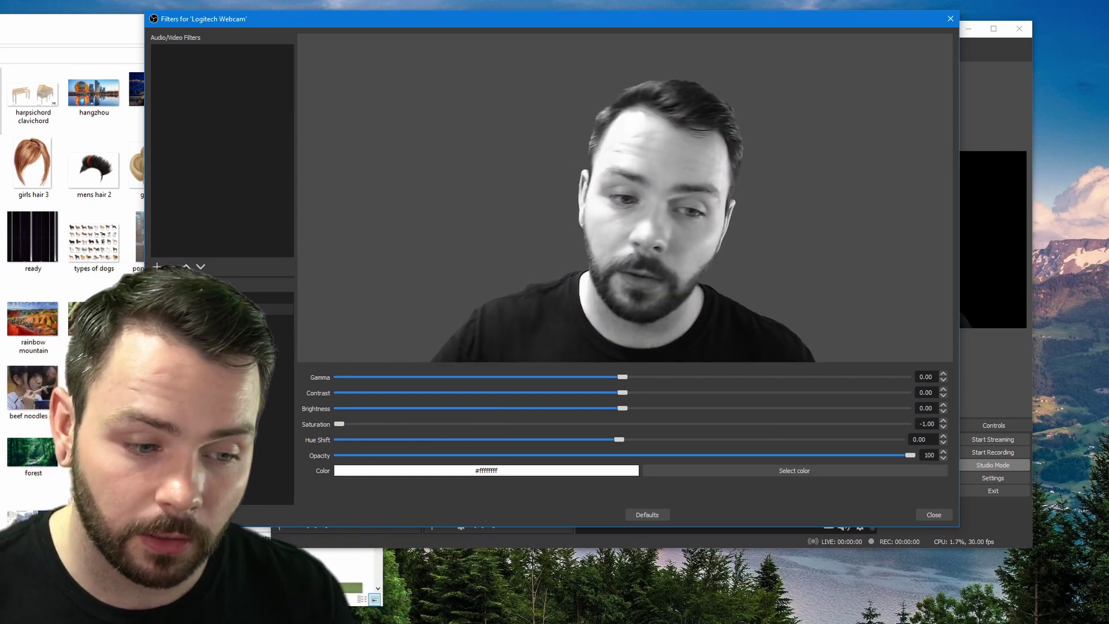
{"action": "double_click", "coordinate": [931, 424]}
{"action": "double_click", "coordinate": [926, 422]}
{"action": "type", "text": "0"}
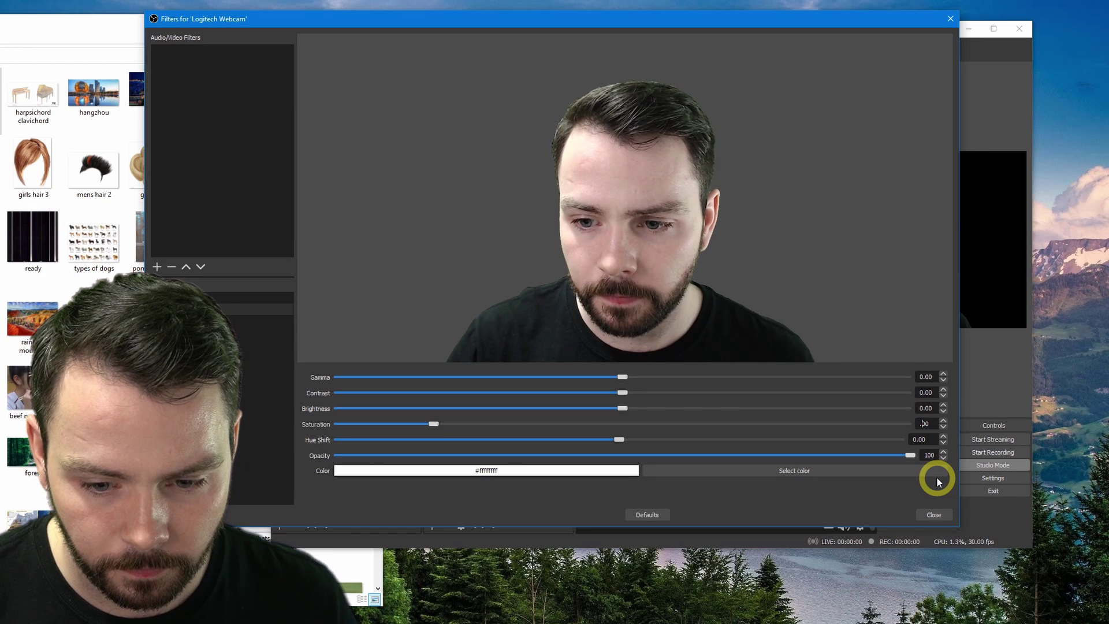
{"action": "type", "text": "1"}
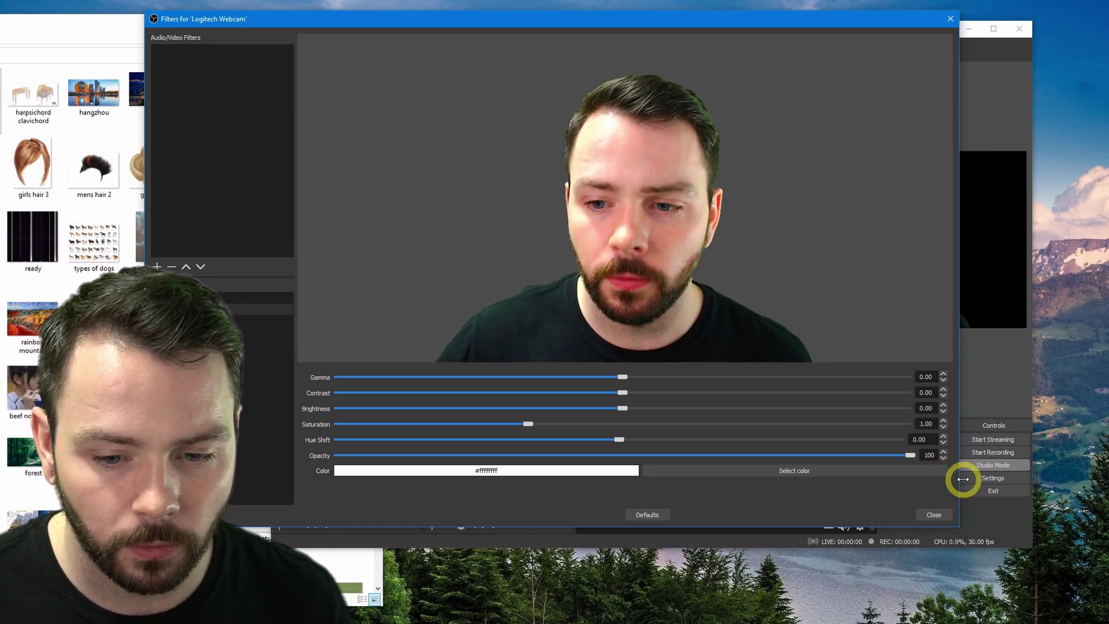
{"action": "type", "text": "00"}
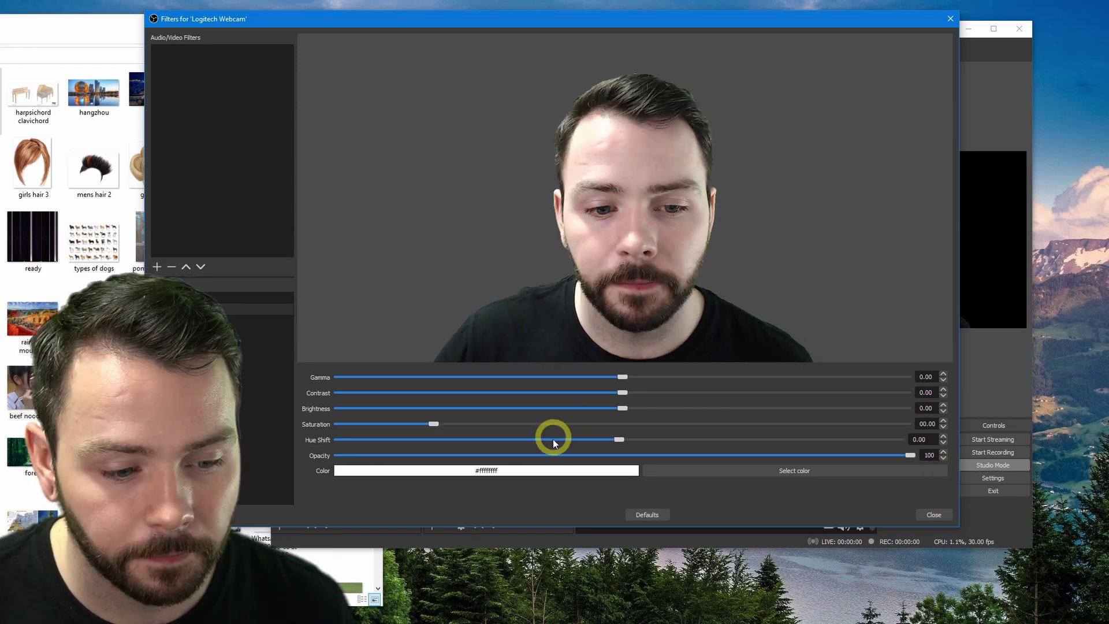
- Try a hue shift of 5.75 and move the filters window aside to compare the preview and program images
{"action": "mouse_move", "coordinate": [619, 439]}
{"action": "left_mouse_down"}
{"action": "mouse_move", "coordinate": [827, 439]}
{"action": "mouse_move", "coordinate": [817, 449]}
{"action": "mouse_move", "coordinate": [490, 448]}
{"action": "mouse_move", "coordinate": [737, 454]}
{"action": "mouse_move", "coordinate": [628, 451]}
{"action": "left_mouse_up"}
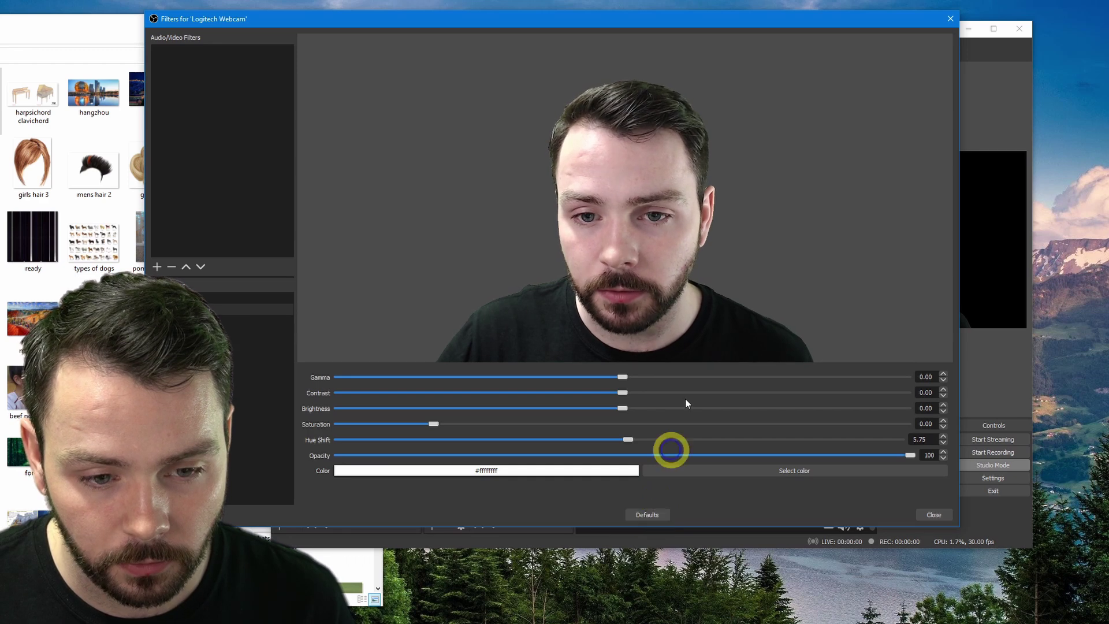
{"action": "left_click_drag", "start_coordinate": [777, 15], "coordinate": [525, 13]}
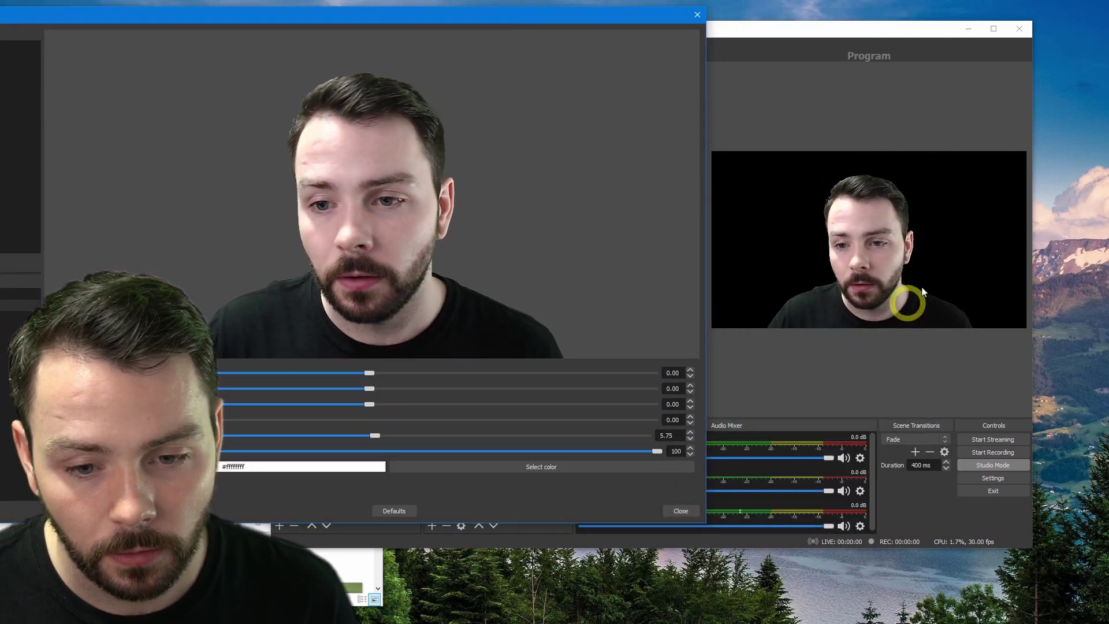
{"action": "left_click_drag", "start_coordinate": [628, 13], "coordinate": [555, 318]}
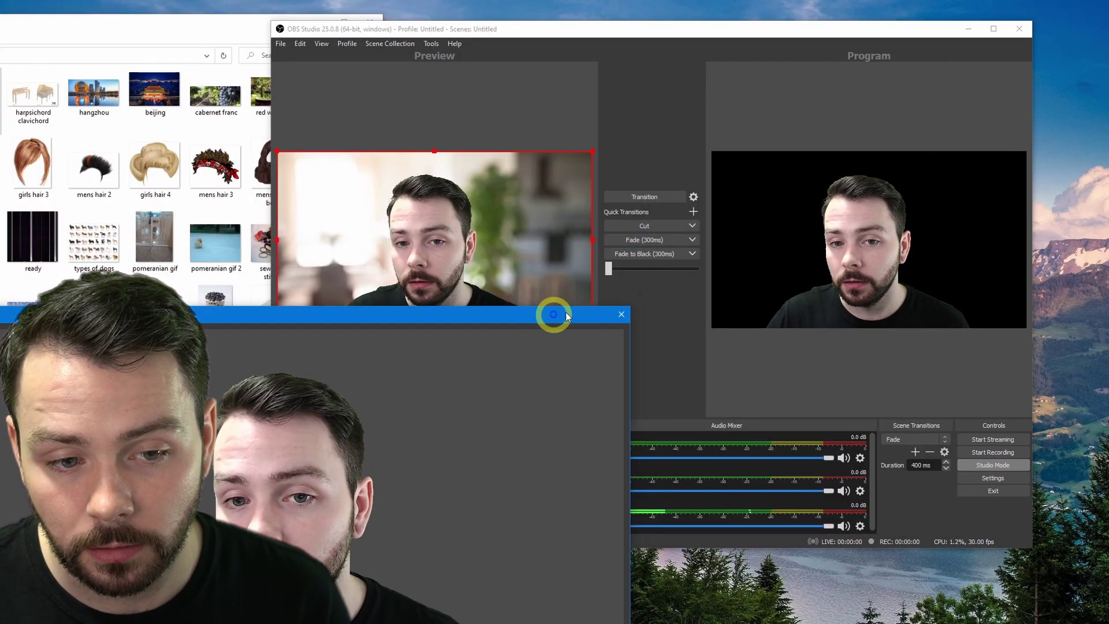
- Hide the image folder window and test a stronger hue shift with the filters window fully in view
{"action": "left_click", "coordinate": [203, 34]}
{"action": "left_click", "coordinate": [310, 19]}
{"action": "left_click", "coordinate": [557, 33]}
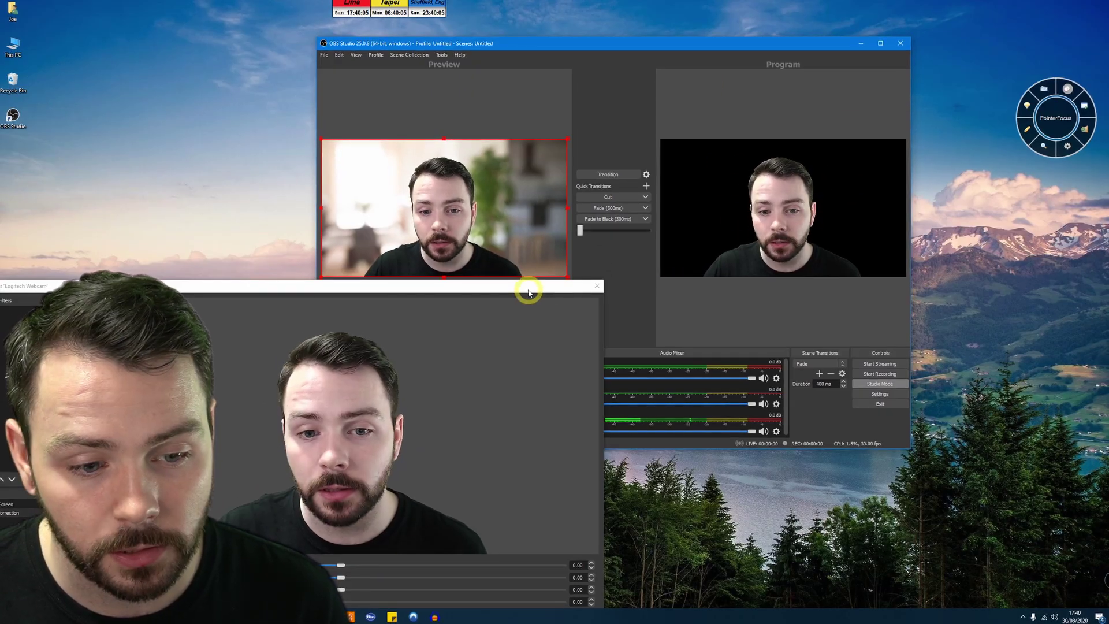
{"action": "left_click_drag", "start_coordinate": [529, 293], "coordinate": [557, 93]}
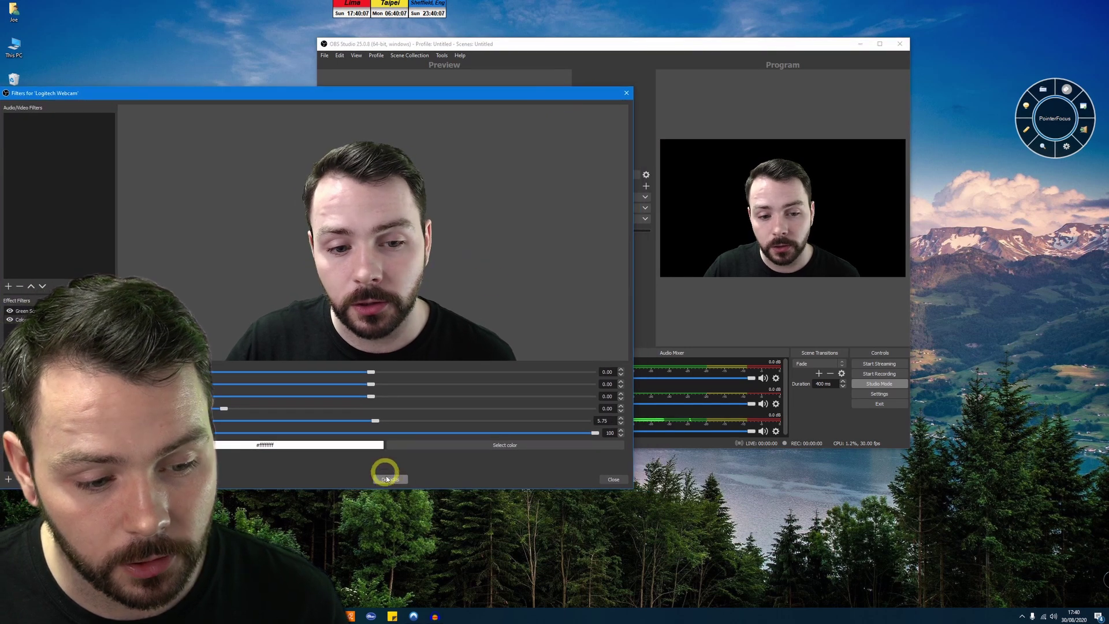
{"action": "left_click_drag", "start_coordinate": [375, 420], "coordinate": [471, 436]}
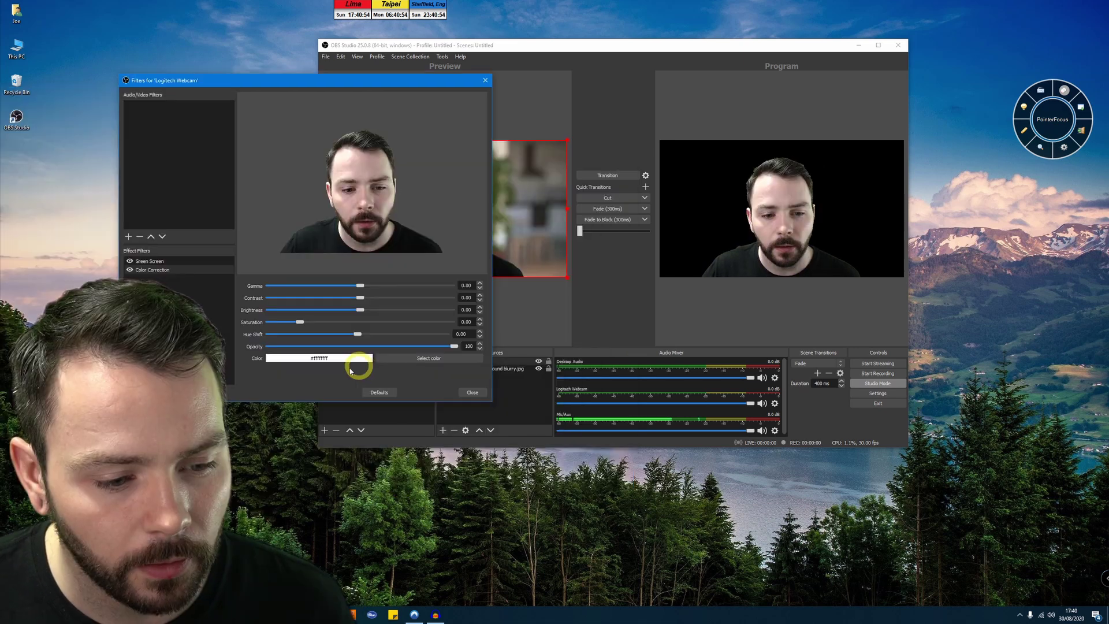
- Test the webcam at a Color Correction opacity of 46 against the preview and program images, and restore the filter's defaults
{"action": "left_click_drag", "start_coordinate": [446, 346], "coordinate": [367, 354]}
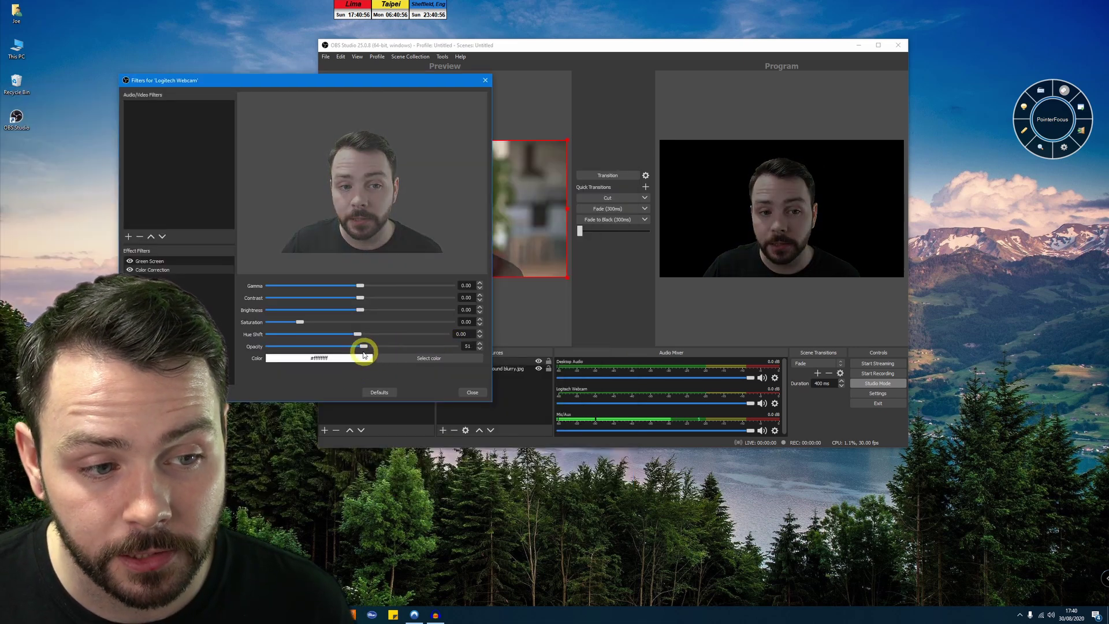
{"action": "left_click_drag", "start_coordinate": [397, 75], "coordinate": [205, 88]}
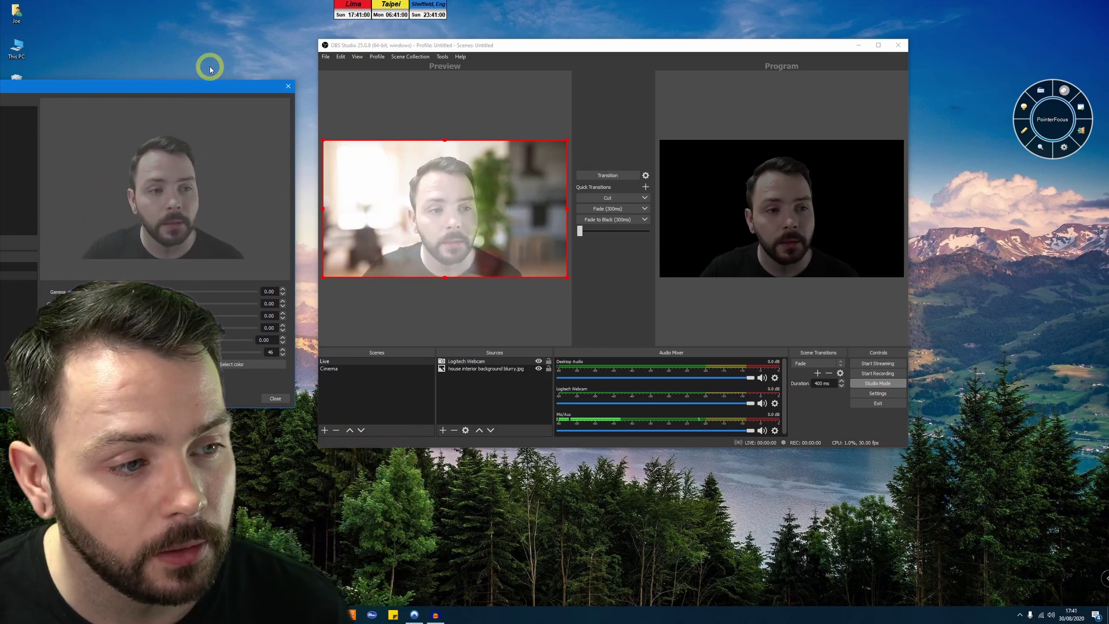
{"action": "left_click_drag", "start_coordinate": [186, 86], "coordinate": [514, 91]}
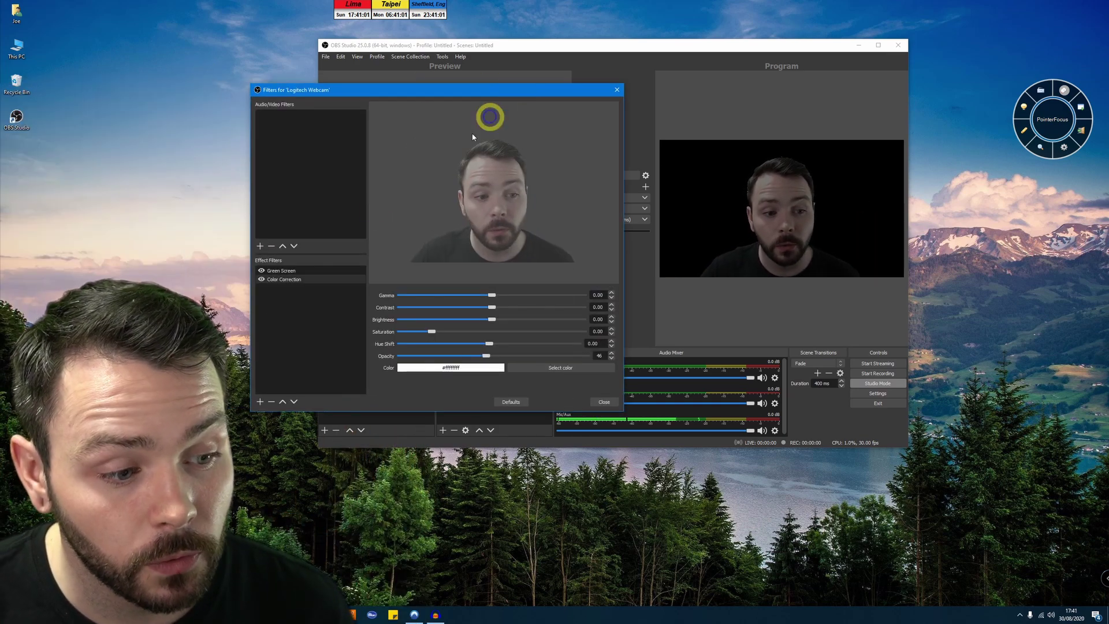
{"action": "left_click", "coordinate": [508, 400]}
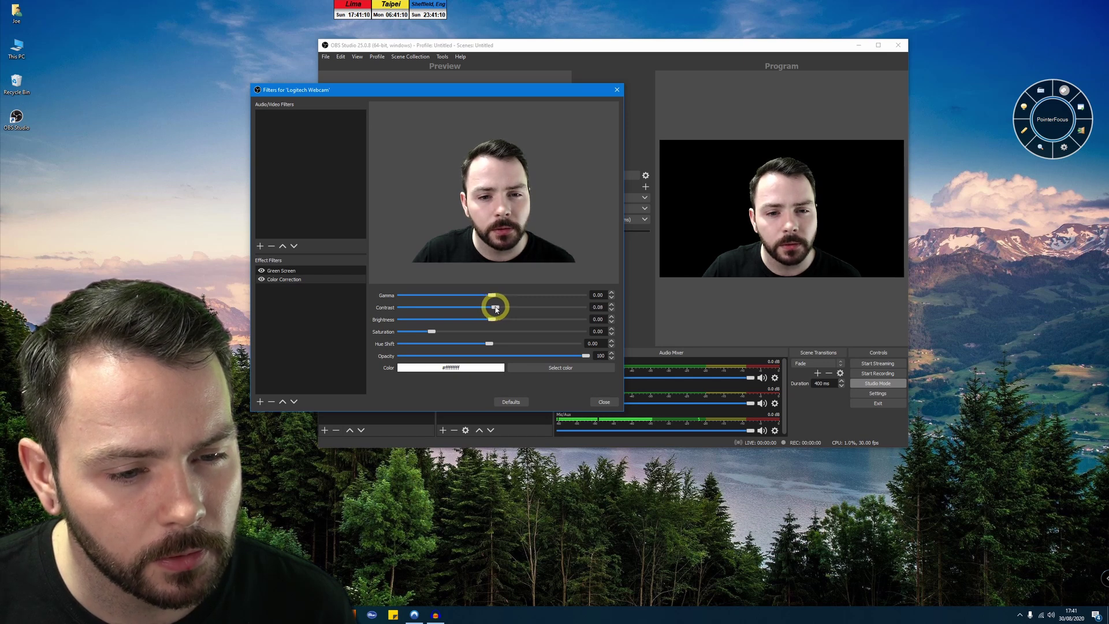
- Set the Color Correction gamma to 0.00 and both contrast and saturation to 0.08, and close the filters after toggling the effect to compare
{"action": "left_click_drag", "start_coordinate": [493, 298], "coordinate": [488, 297]}
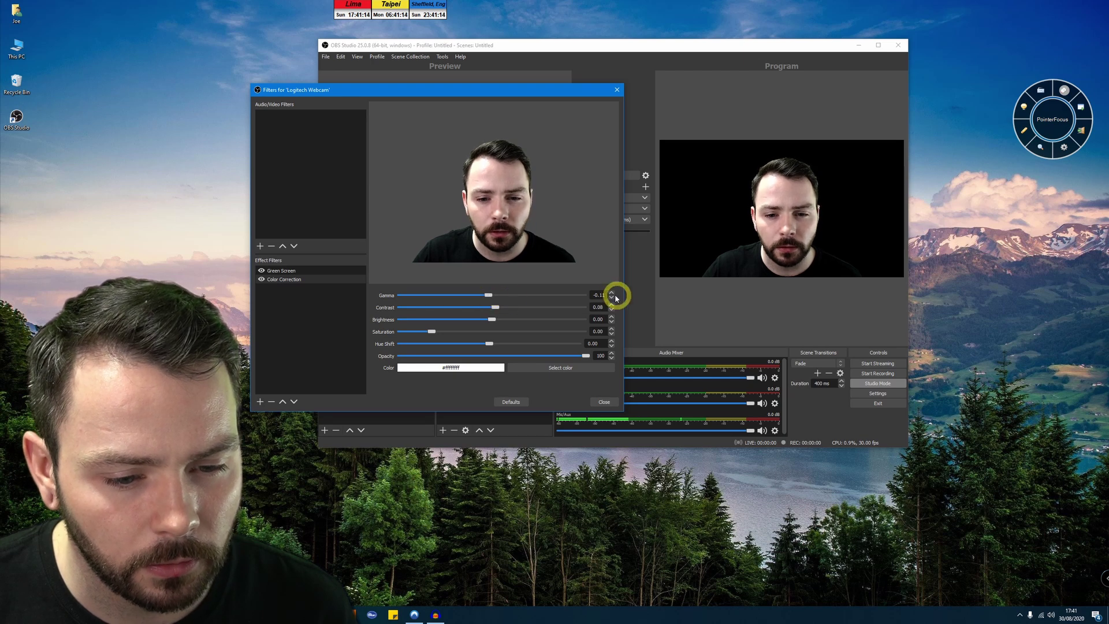
{"action": "type", "text": "0"}
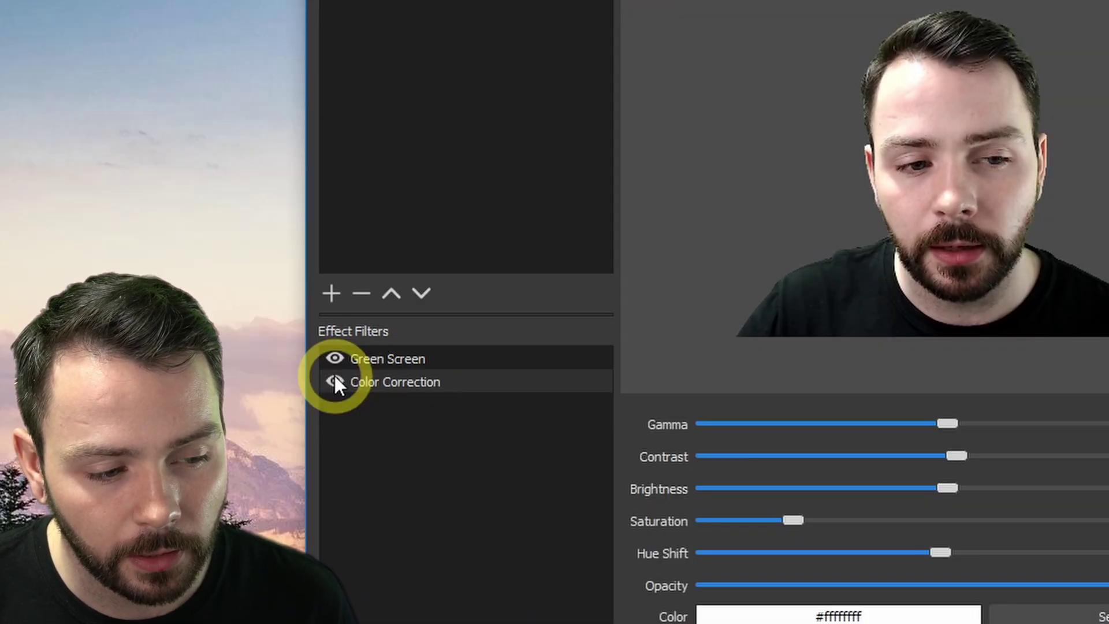
{"action": "left_click", "coordinate": [262, 279]}
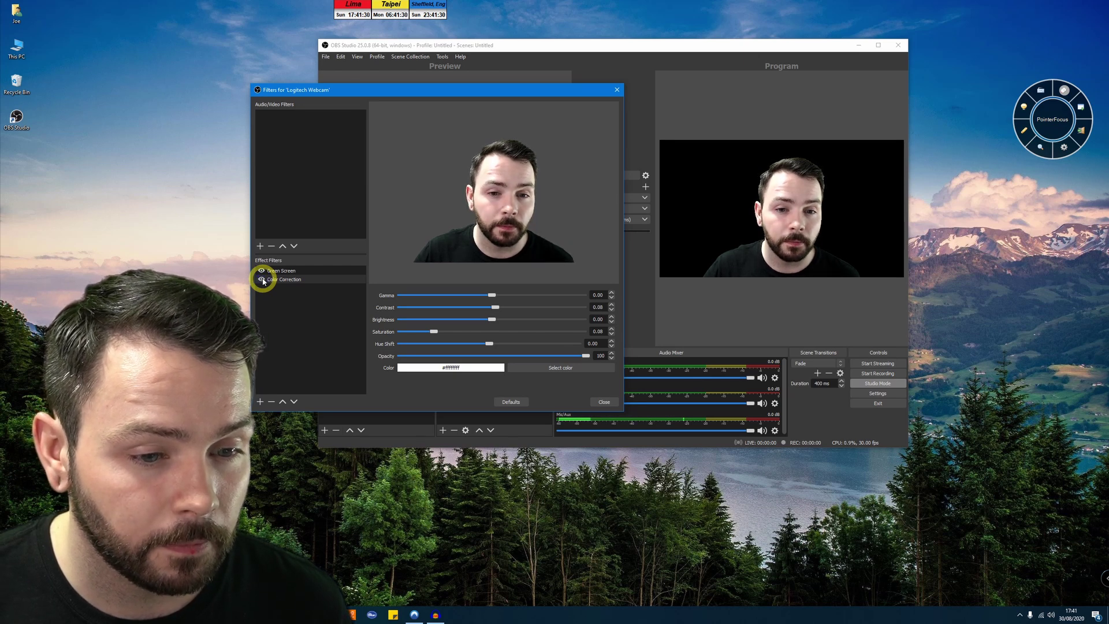
{"action": "left_click", "coordinate": [604, 401]}
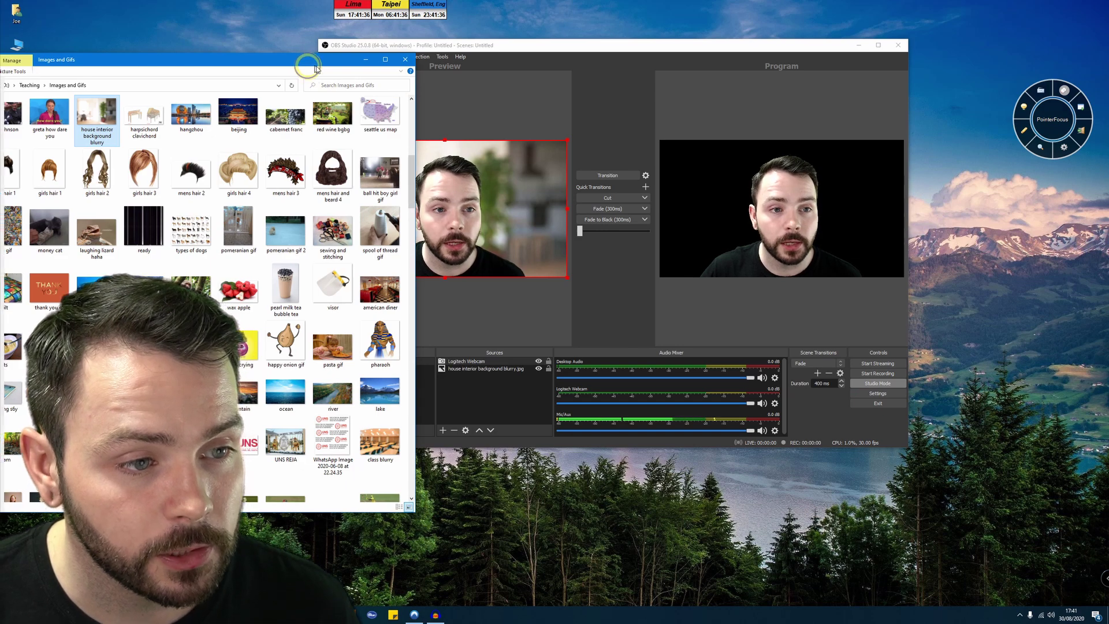
- Browse back up the Images and Gifs folder and place the OBS window beside it so both are fully in view
{"action": "left_click", "coordinate": [287, 222]}
{"action": "scroll", "coordinate": [287, 221], "scroll_direction": "up", "scroll_amount": 5}
{"action": "left_click_drag", "start_coordinate": [541, 46], "coordinate": [669, 58]}
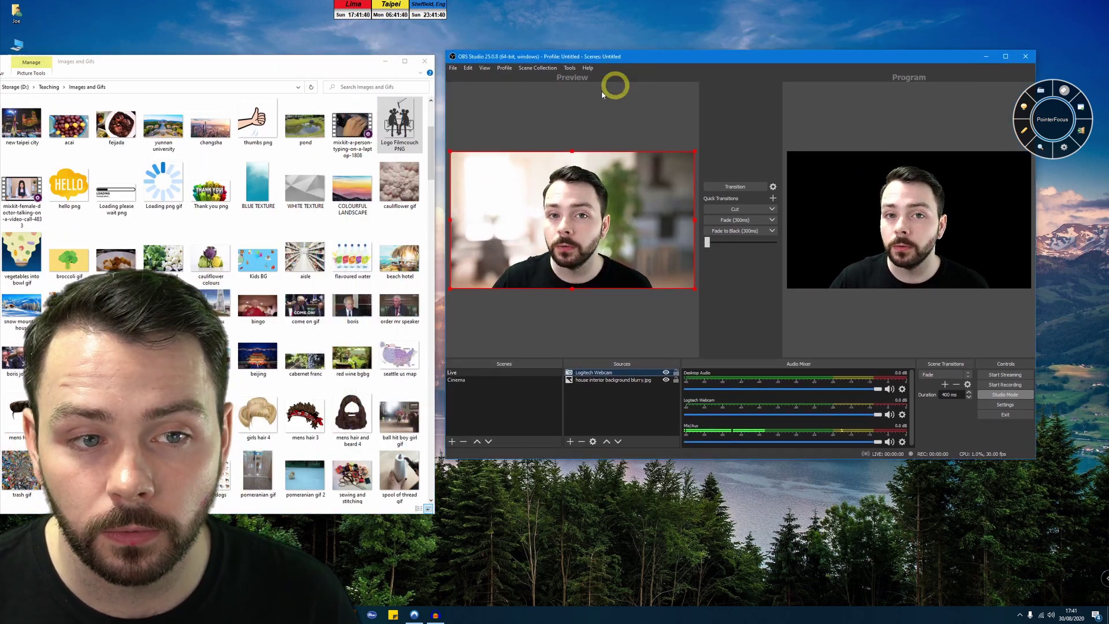
- Check the file type of the Logo Filmcouch PNG image in its file properties
{"action": "right_click", "coordinate": [404, 122]}
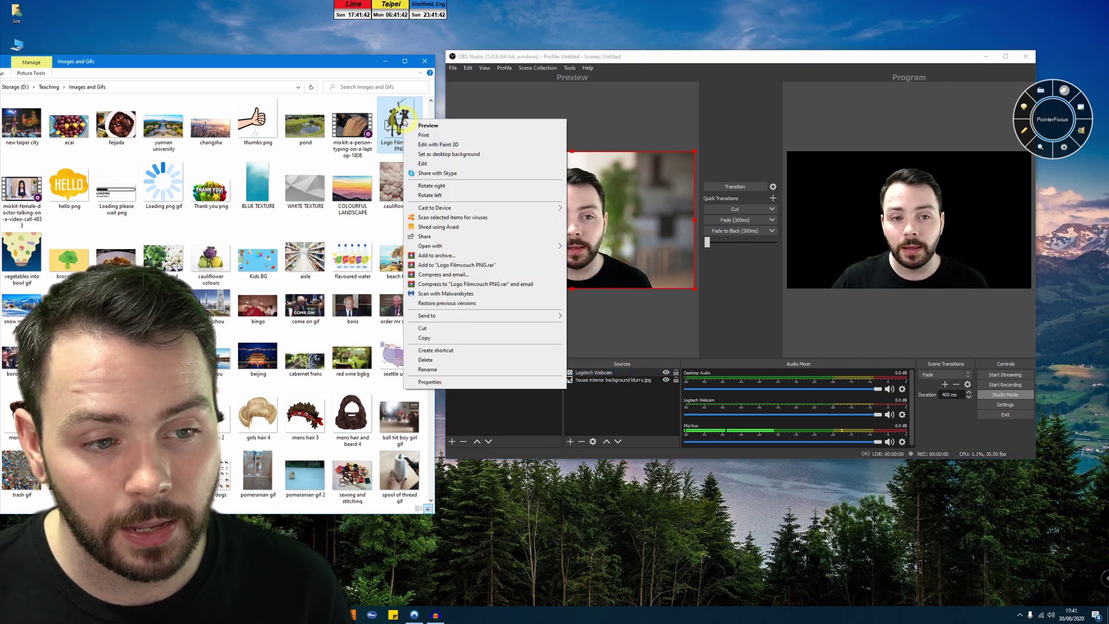
{"action": "left_click", "coordinate": [488, 382]}
{"action": "left_click_drag", "start_coordinate": [497, 128], "coordinate": [364, 135]}
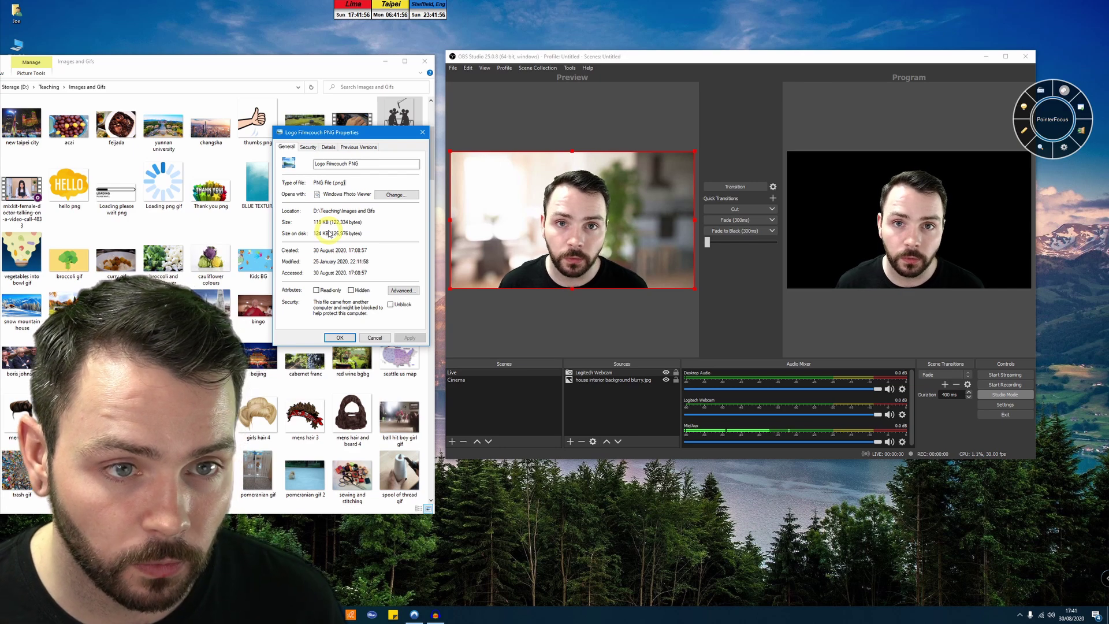
{"action": "left_click", "coordinate": [422, 134]}
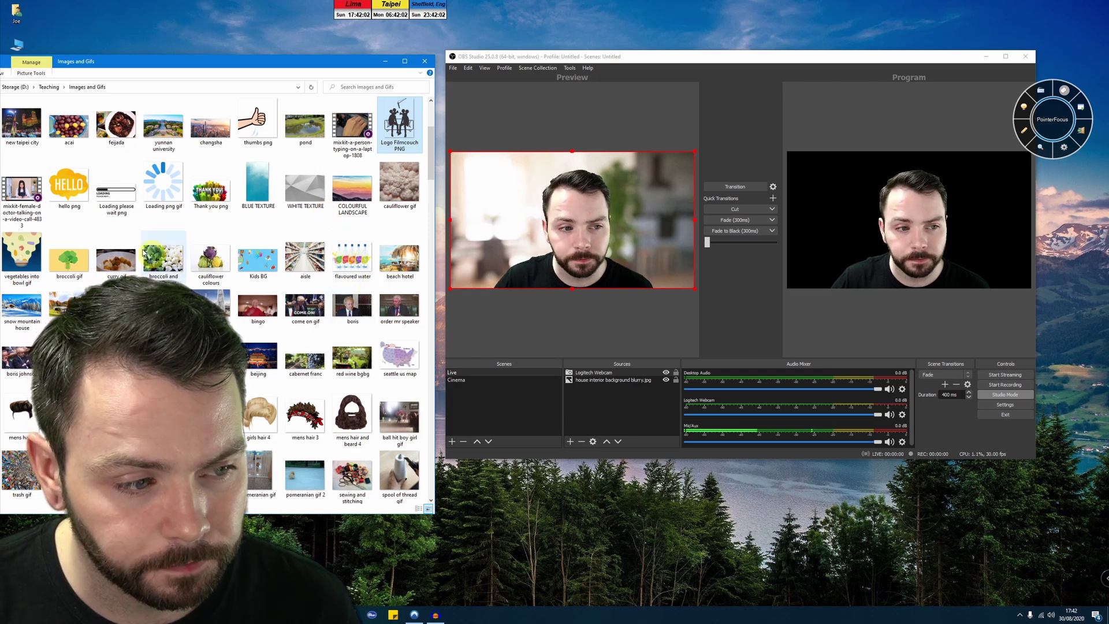
- Add the flu virus gif from the image folder to the Live scene beside the webcam subject's head and fade it into the program
{"action": "scroll", "coordinate": [79, 250], "scroll_direction": "down", "scroll_amount": 10}
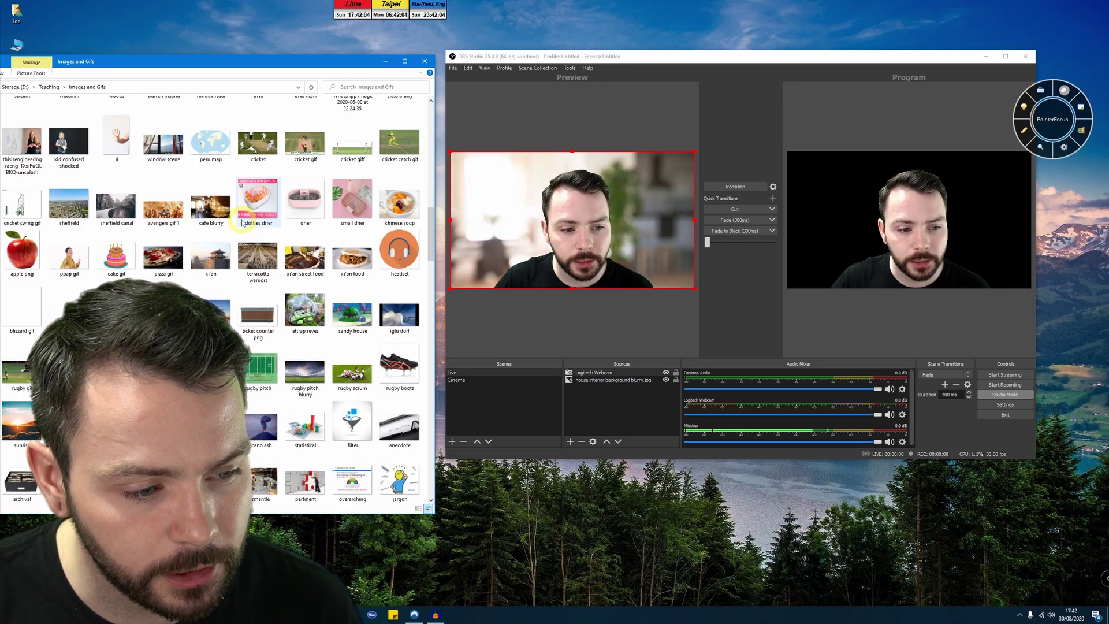
{"action": "scroll", "coordinate": [328, 244], "scroll_direction": "down", "scroll_amount": 5}
{"action": "scroll", "coordinate": [322, 246], "scroll_direction": "up", "scroll_amount": 5}
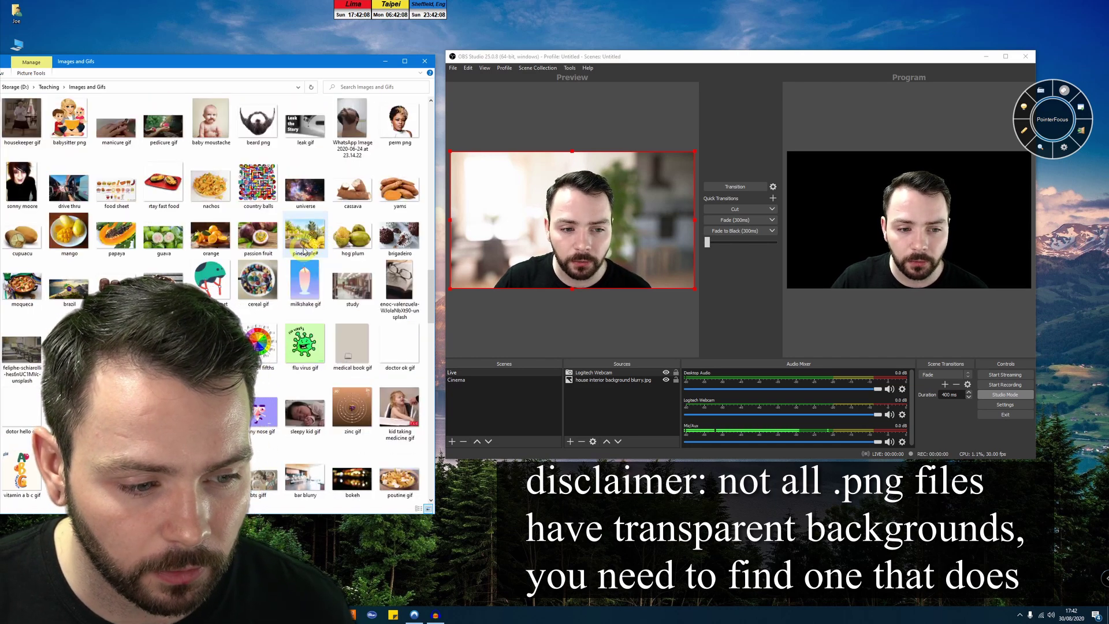
{"action": "left_click_drag", "start_coordinate": [304, 343], "coordinate": [531, 210]}
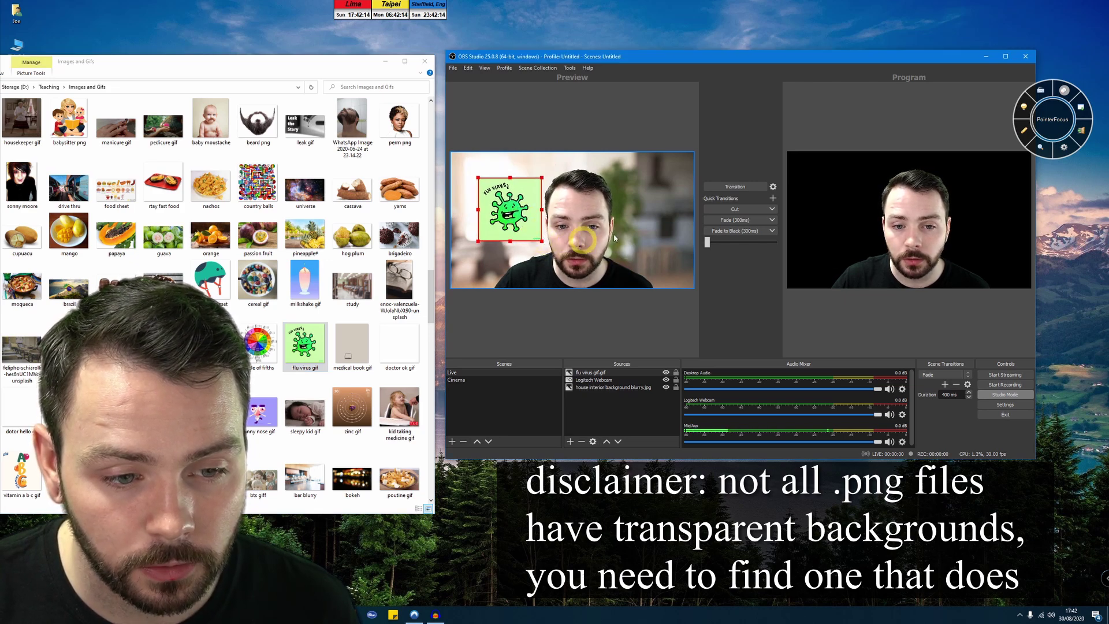
{"action": "left_click", "coordinate": [742, 222]}
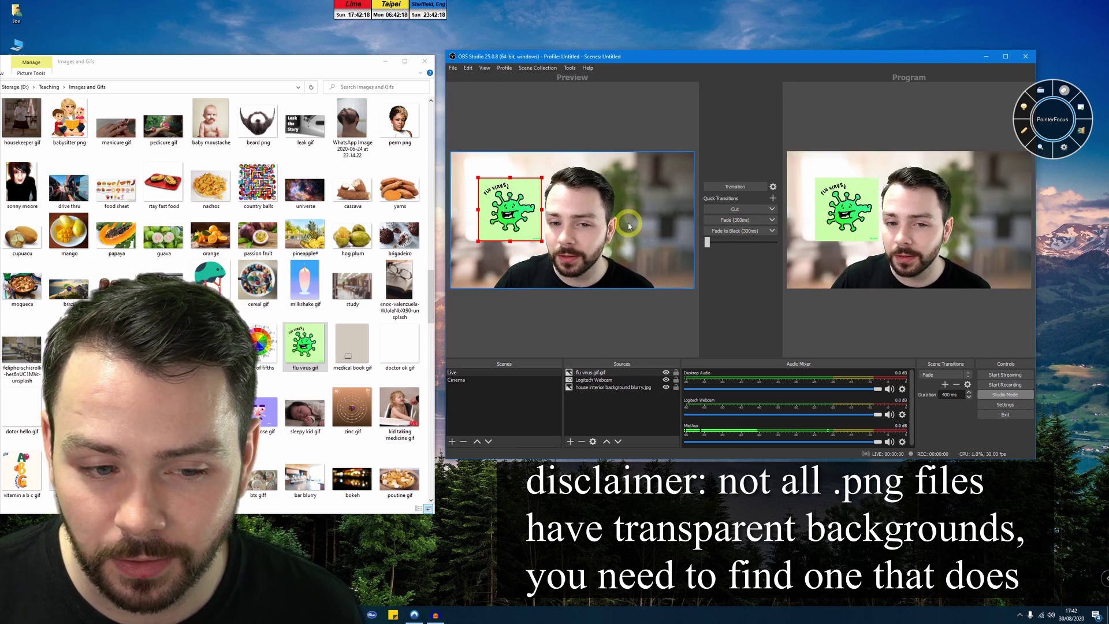
- Nudge the flu virus gif in the preview and remove it from the Live scene's sources
{"action": "left_click_drag", "start_coordinate": [527, 217], "coordinate": [550, 209]}
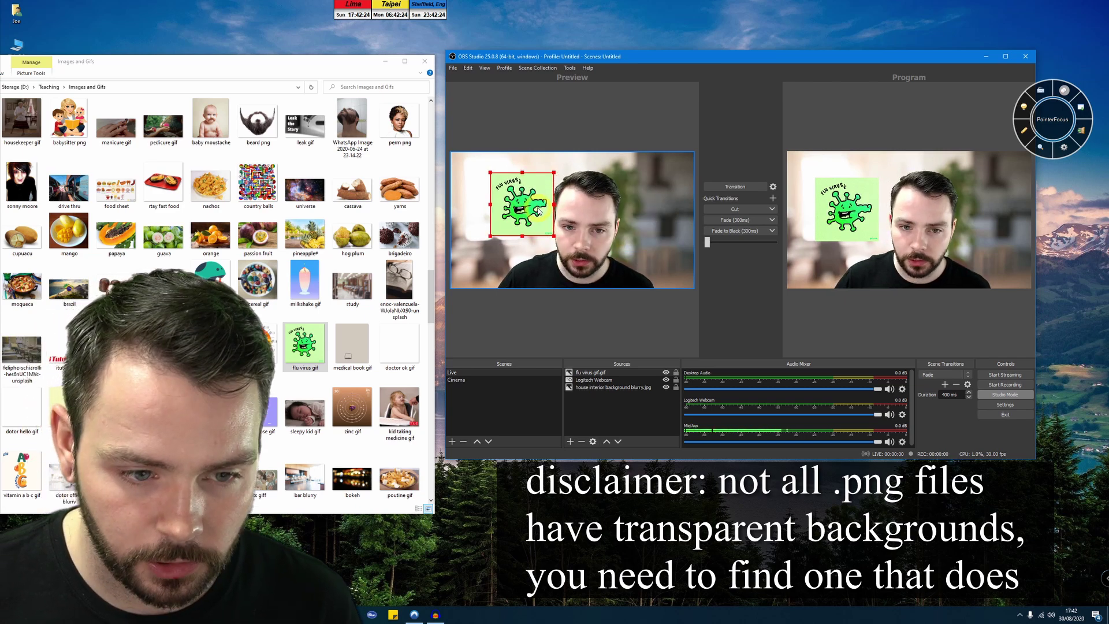
{"action": "key", "text": "Delete"}
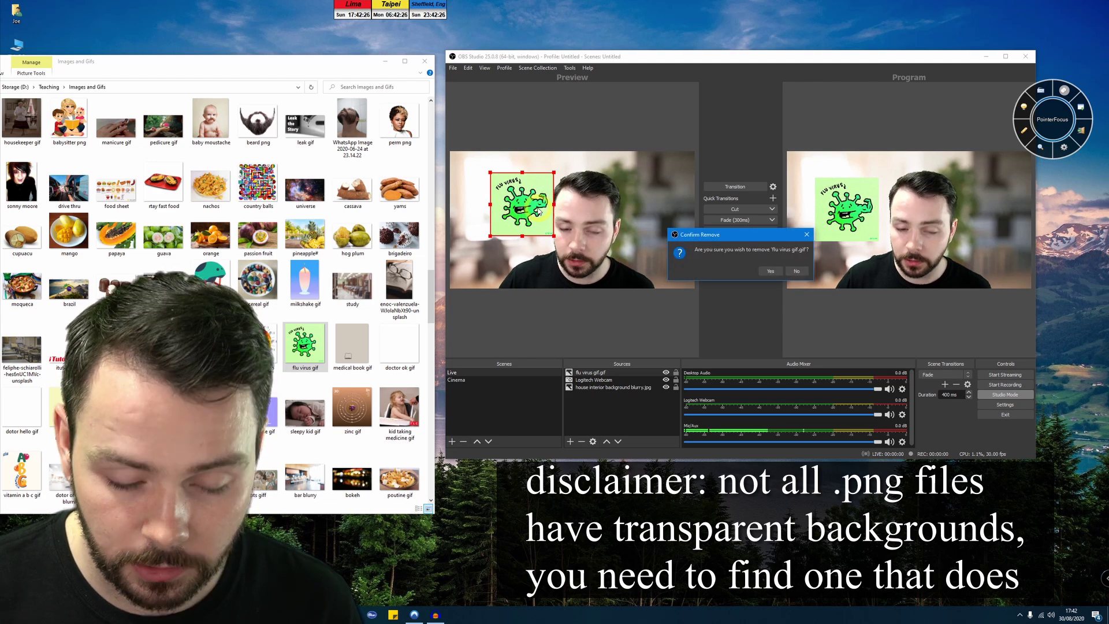
{"action": "key", "text": "Return"}
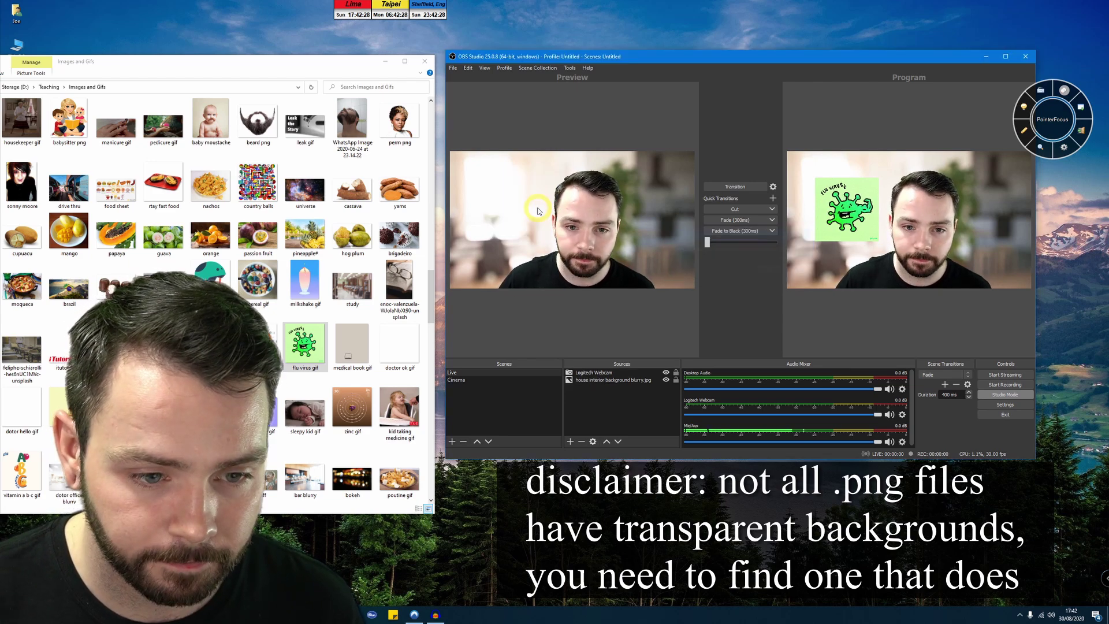
- Add the Logo Filmcouch PNG image from the folder to the Live scene, placing it in front of the webcam image
{"action": "left_click", "coordinate": [399, 123]}
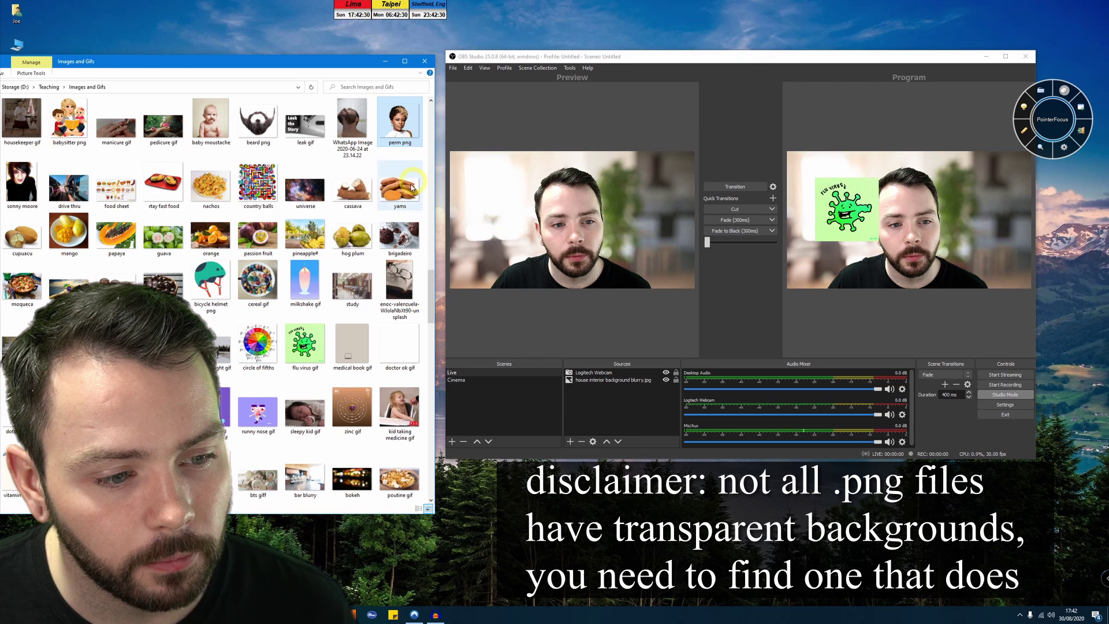
{"action": "scroll", "coordinate": [400, 202], "scroll_direction": "up", "scroll_amount": 5}
{"action": "scroll", "coordinate": [404, 219], "scroll_direction": "up", "scroll_amount": 3}
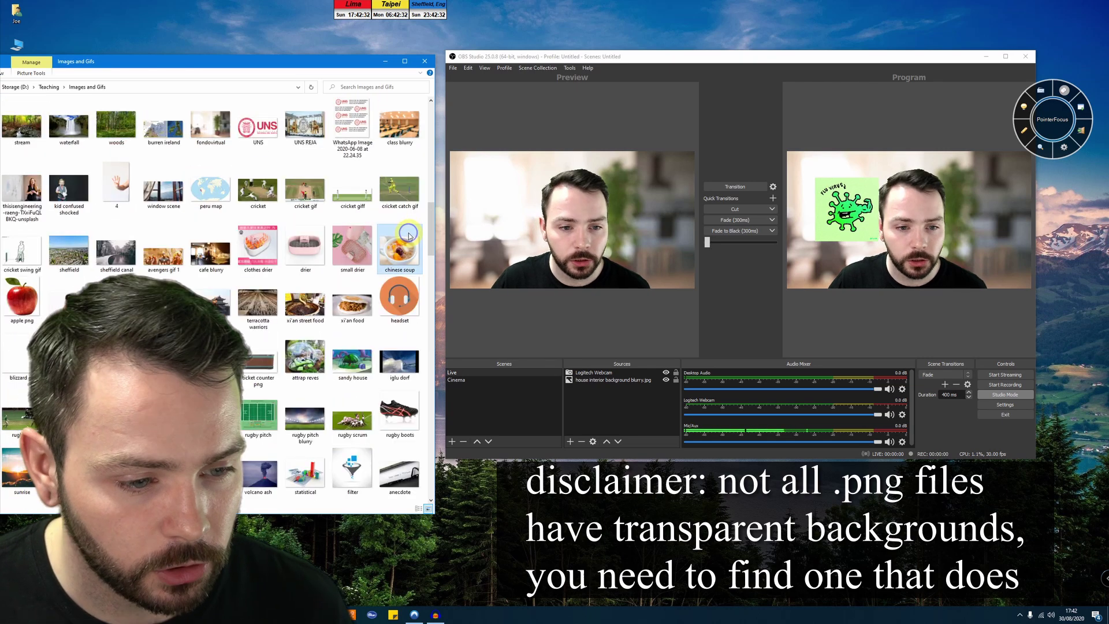
{"action": "scroll", "coordinate": [409, 236], "scroll_direction": "up", "scroll_amount": 5}
{"action": "left_click_drag", "start_coordinate": [398, 124], "coordinate": [541, 225]}
{"action": "left_click_drag", "start_coordinate": [512, 266], "coordinate": [560, 204]}
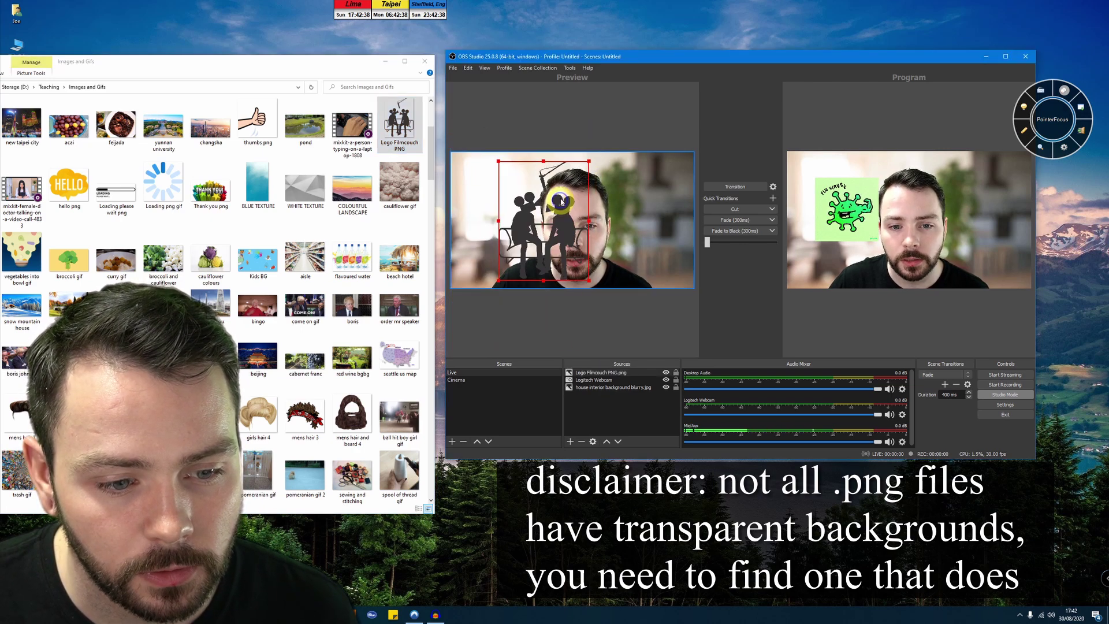
- Scale the Filmcouch logo down to about half its size and place it in the upper-left area of the preview image
{"action": "left_click_drag", "start_coordinate": [648, 203], "coordinate": [666, 203]}
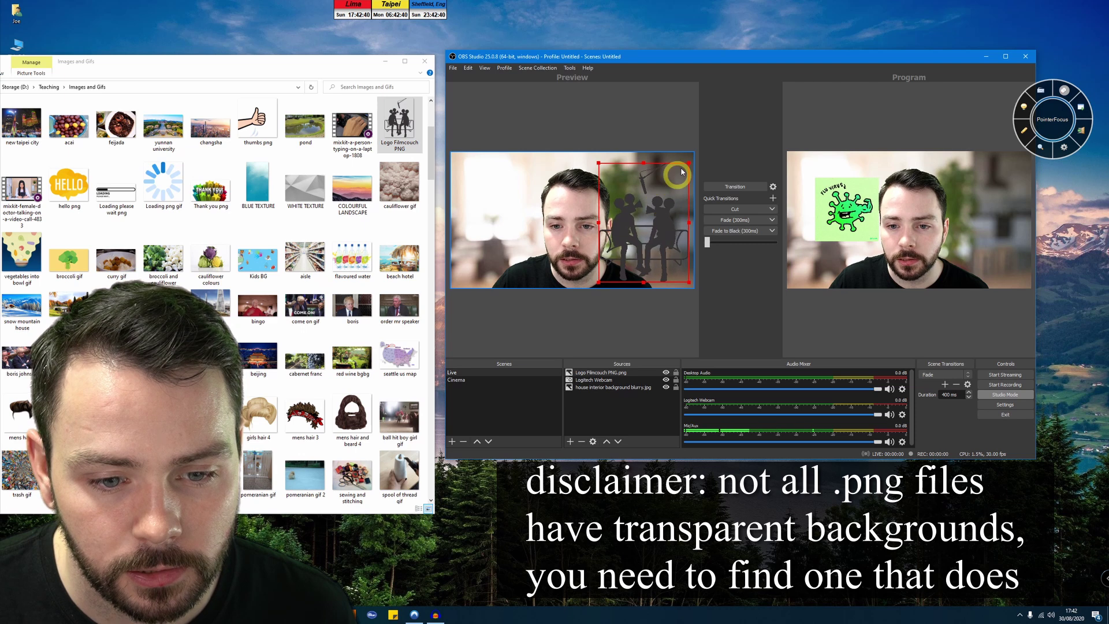
{"action": "left_click_drag", "start_coordinate": [689, 163], "coordinate": [641, 234]}
{"action": "left_click_drag", "start_coordinate": [521, 205], "coordinate": [592, 211]}
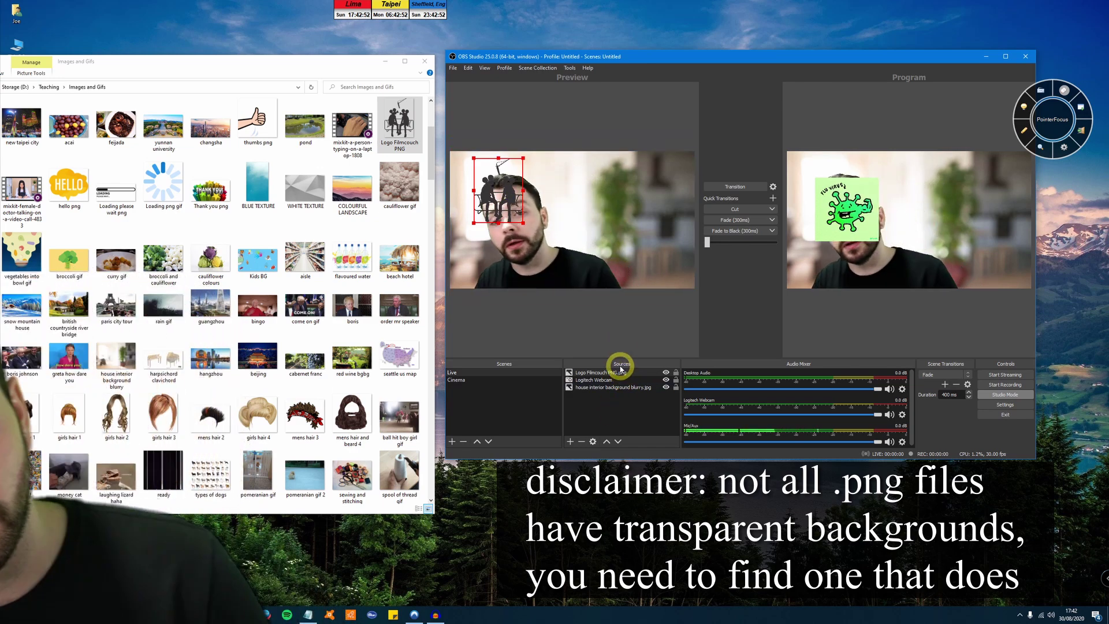
- Reorder the Filmcouch logo between the Logitech Webcam and the background image, and fade the Live scene into the program
{"action": "left_click", "coordinate": [604, 380], "text": "ctrl"}
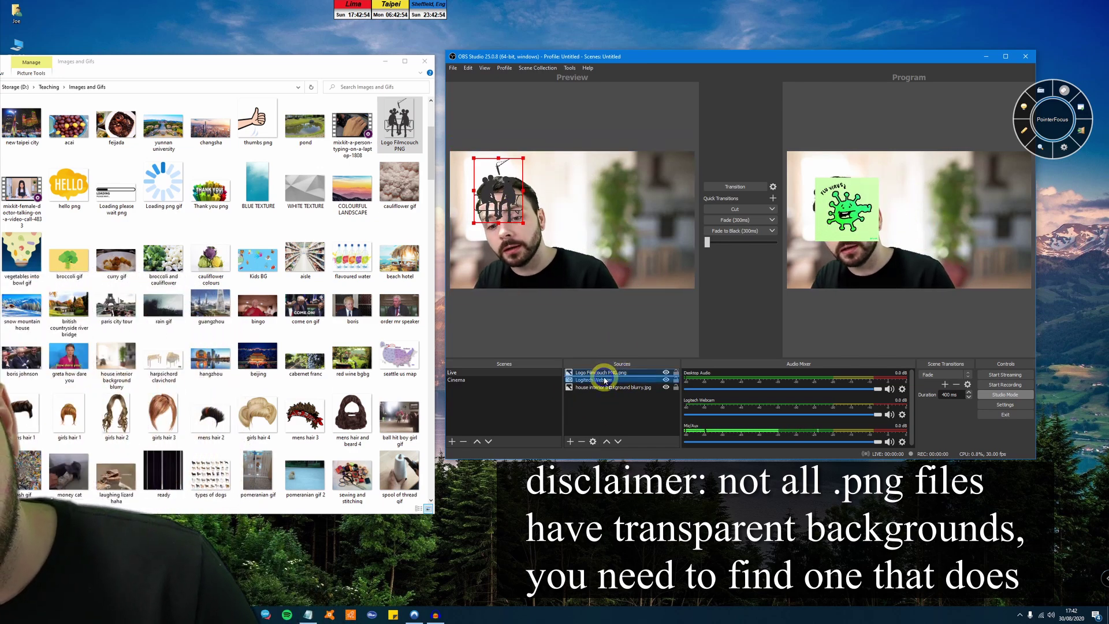
{"action": "left_click_drag", "start_coordinate": [605, 379], "coordinate": [605, 386]}
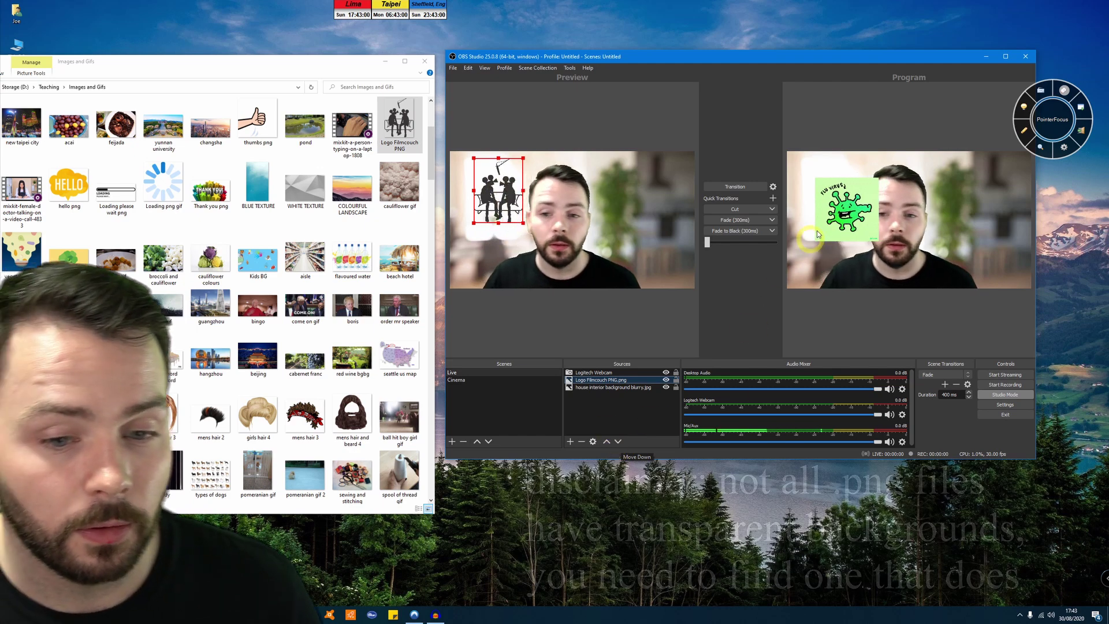
{"action": "left_click", "coordinate": [743, 220]}
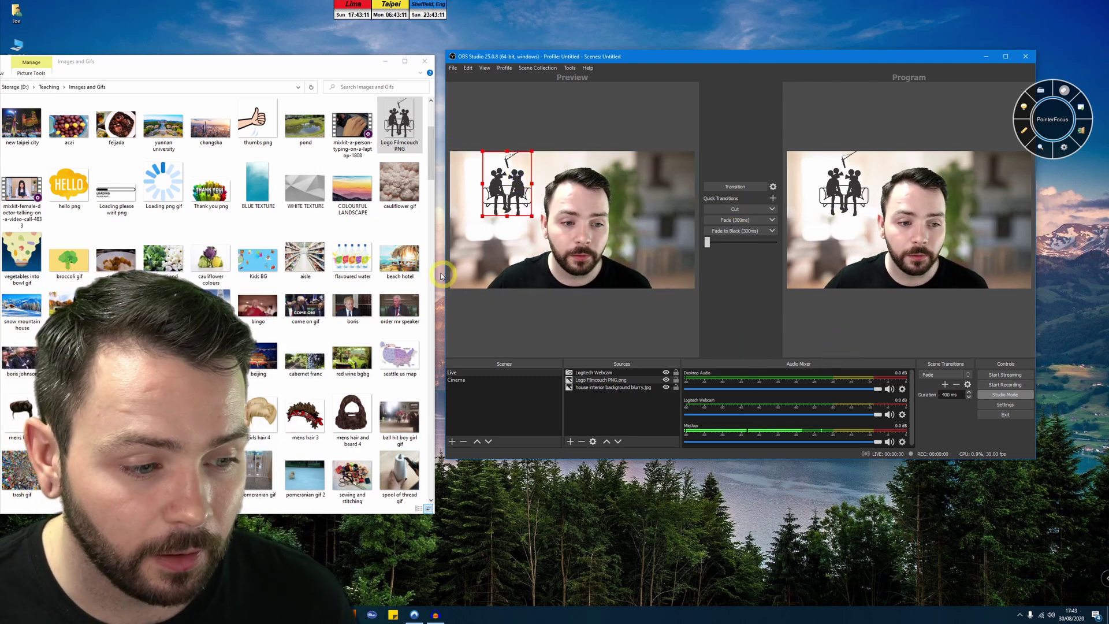
- Remove the Filmcouch logo source from the Live scene
{"action": "key", "text": "Delete"}
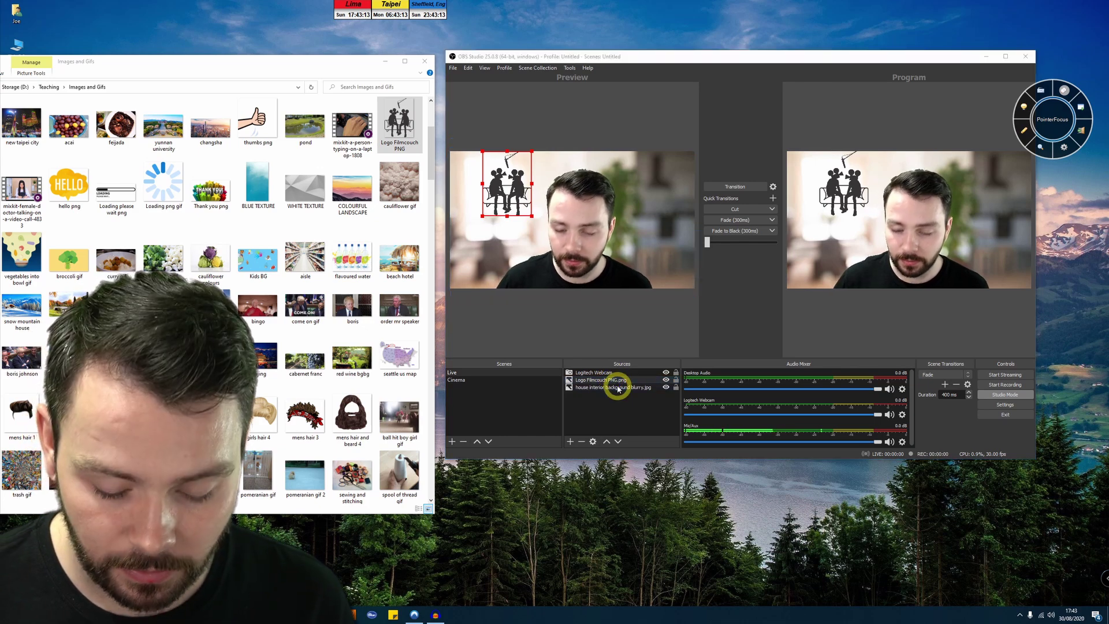
{"action": "key", "text": "Return"}
{"action": "left_click_drag", "start_coordinate": [635, 57], "coordinate": [631, 58]}
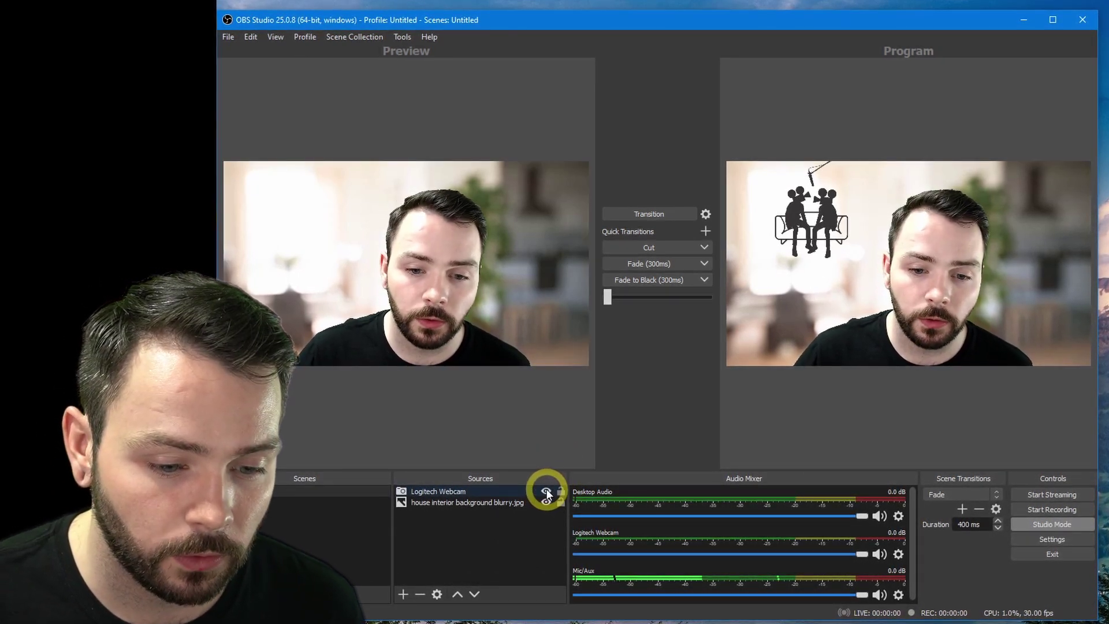
- Toggle the Logitech Webcam source's visibility off and on repeatedly, leaving it shown
{"action": "left_click", "coordinate": [546, 491]}
{"action": "left_click", "coordinate": [546, 492]}
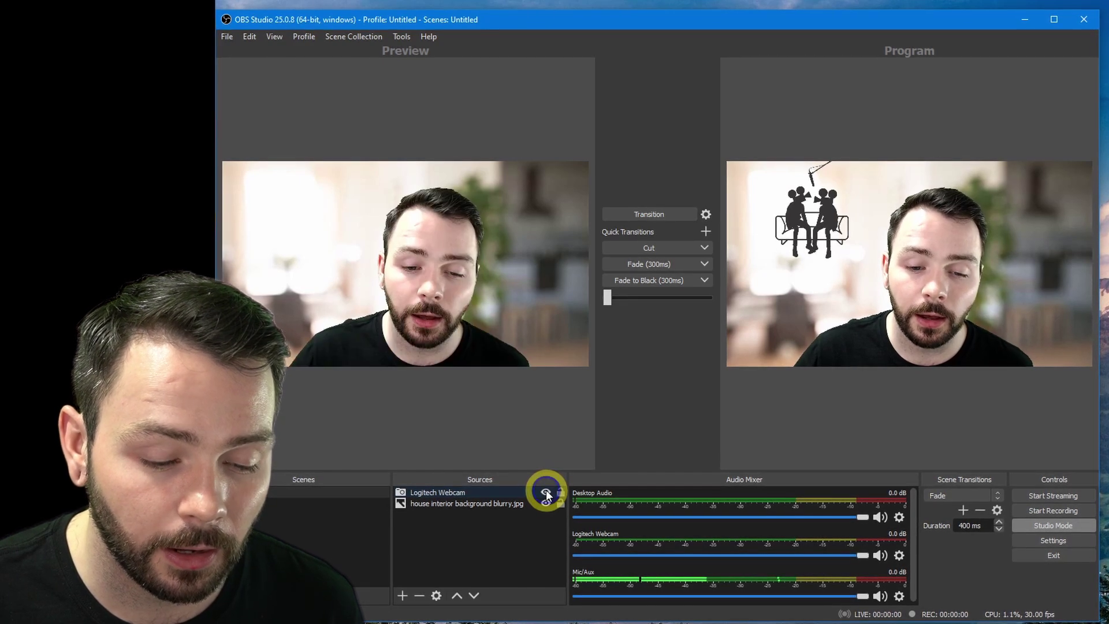
{"action": "left_click", "coordinate": [546, 492]}
{"action": "left_click", "coordinate": [545, 492]}
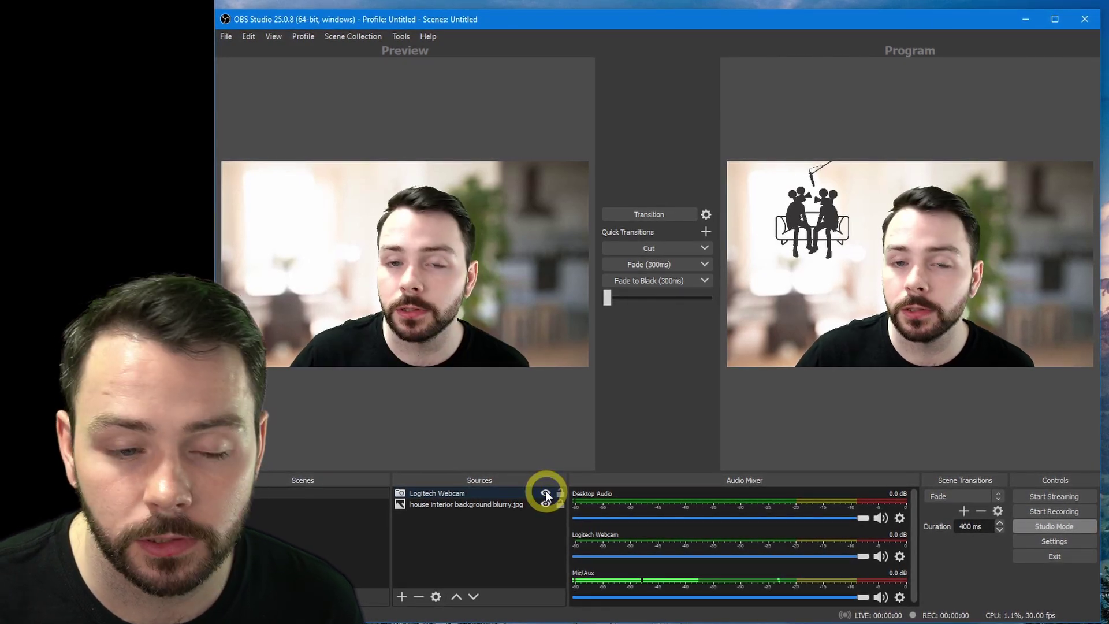
{"action": "left_click", "coordinate": [545, 494]}
{"action": "left_click", "coordinate": [546, 494]}
{"action": "left_click", "coordinate": [410, 494]}
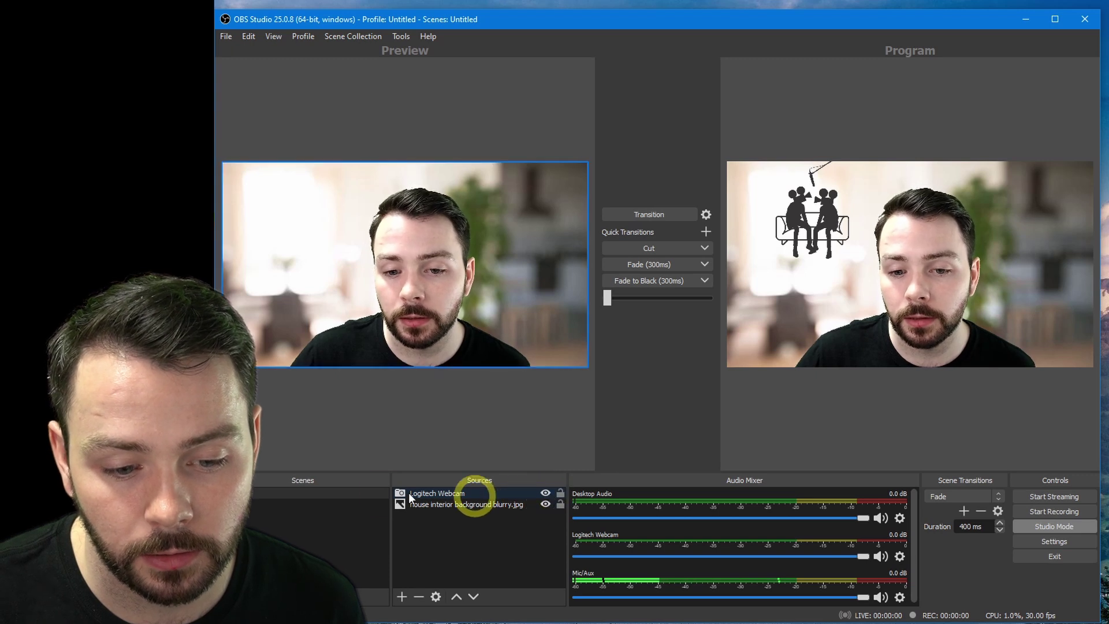
- Lock the Logitech Webcam source and try to select and move it in the preview
{"action": "left_click", "coordinate": [546, 495]}
{"action": "left_click", "coordinate": [546, 495]}
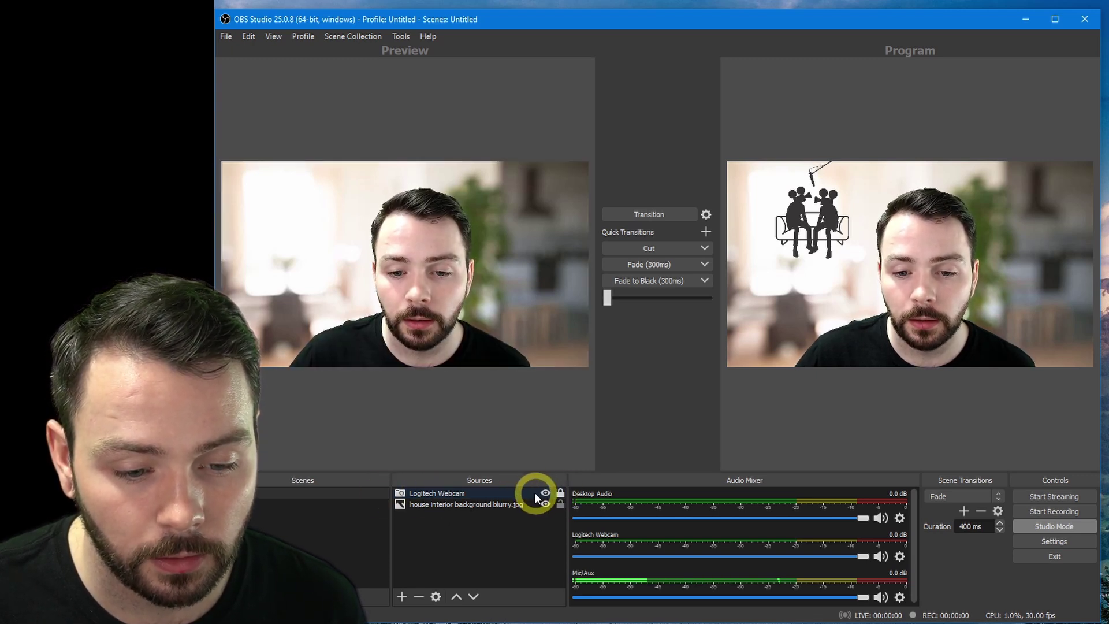
{"action": "mouse_move", "coordinate": [502, 505]}
{"action": "left_mouse_down"}
{"action": "mouse_move", "coordinate": [507, 494]}
{"action": "mouse_move", "coordinate": [495, 492]}
{"action": "left_mouse_up"}
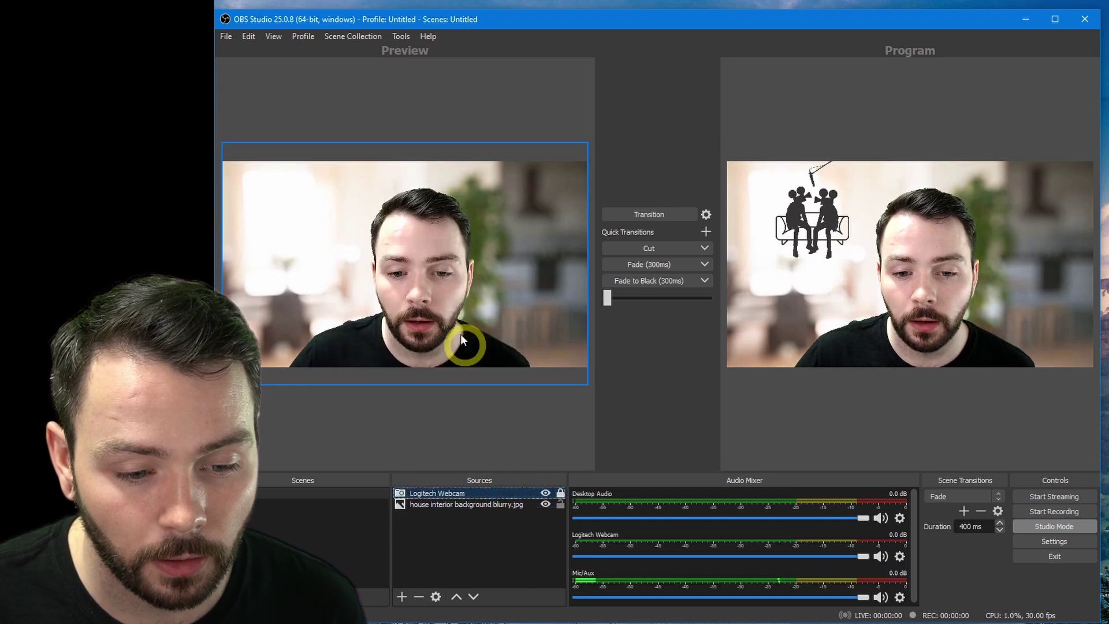
{"action": "left_click", "coordinate": [396, 272]}
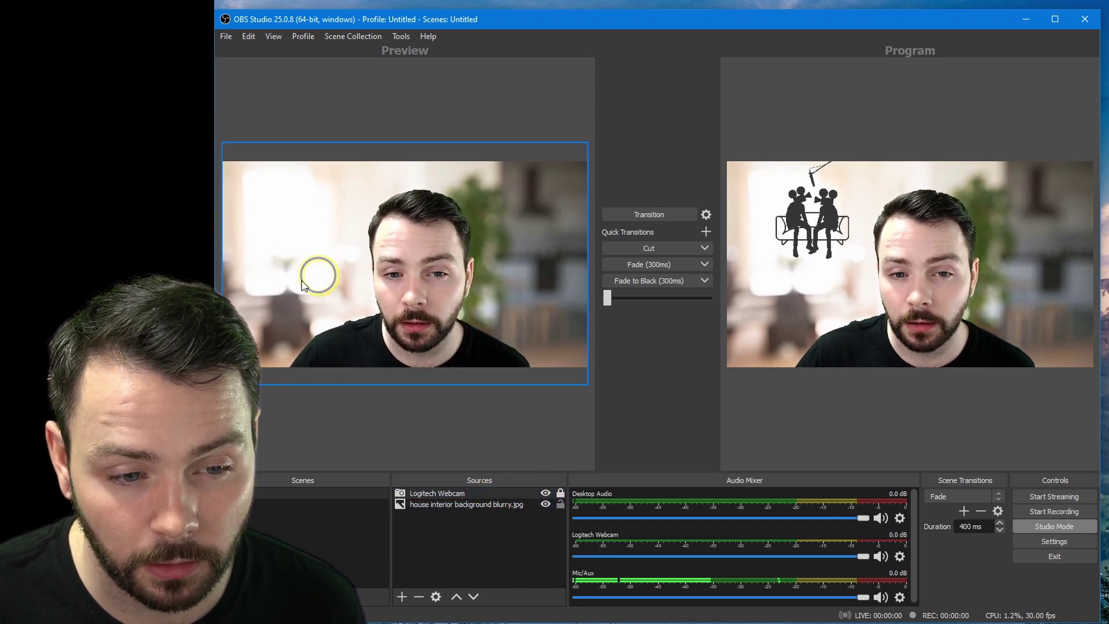
- Select the blurry house interior background in the preview and lock its source
{"action": "left_click_drag", "start_coordinate": [515, 348], "coordinate": [427, 297]}
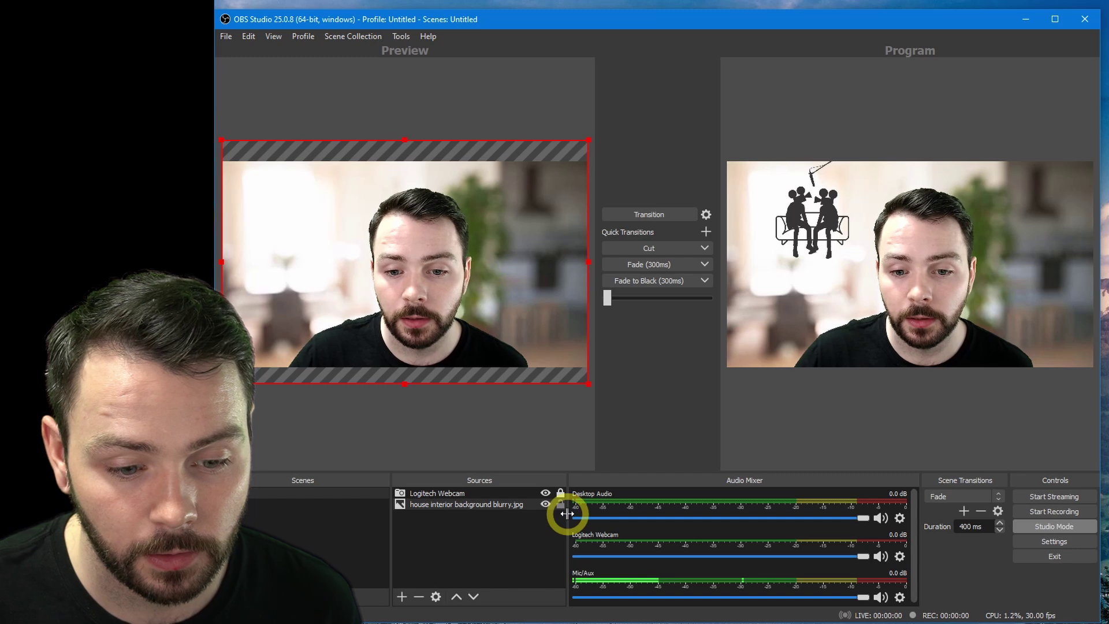
{"action": "left_click", "coordinate": [531, 534]}
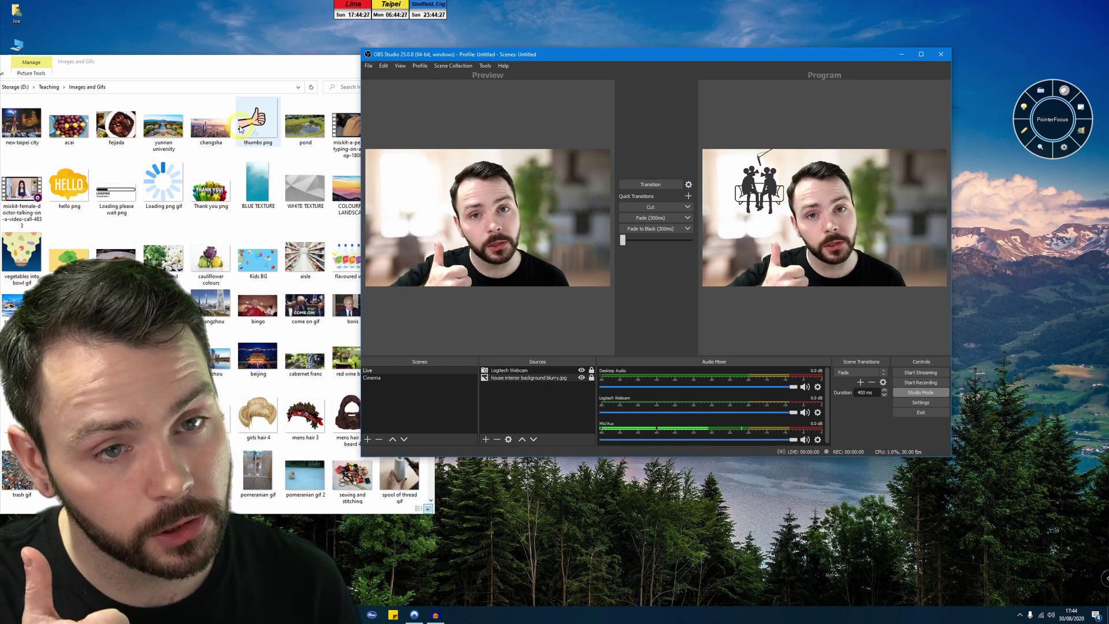
- Add the thumbs png image from the Images and Gifs folder between the Logitech Webcam and the background, and cut the Live scene to the program
{"action": "left_click", "coordinate": [241, 130]}
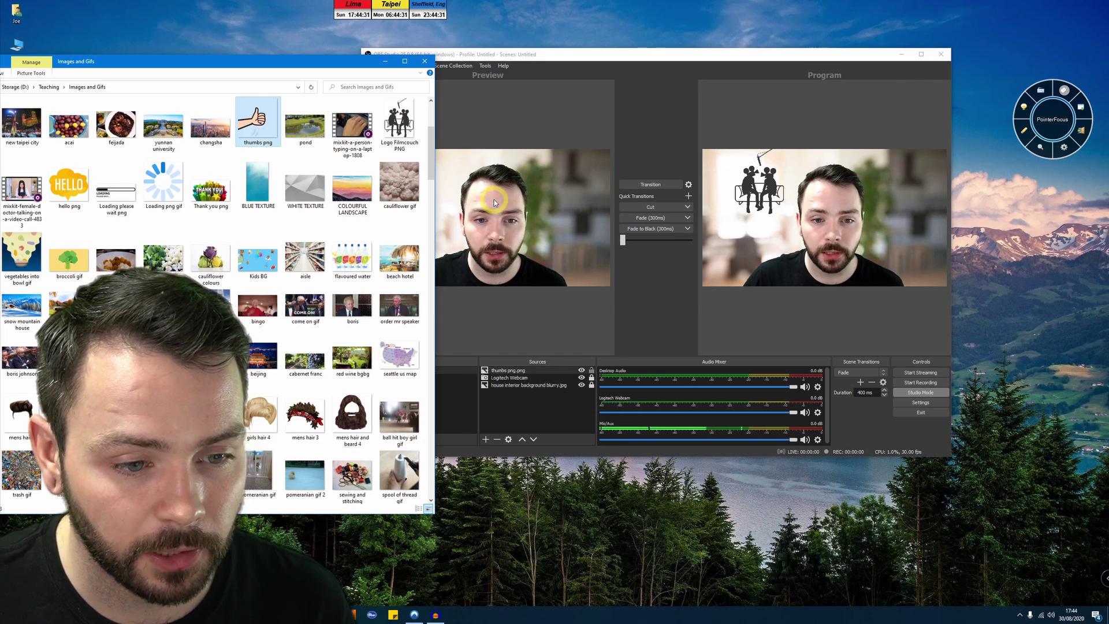
{"action": "left_click", "coordinate": [386, 62]}
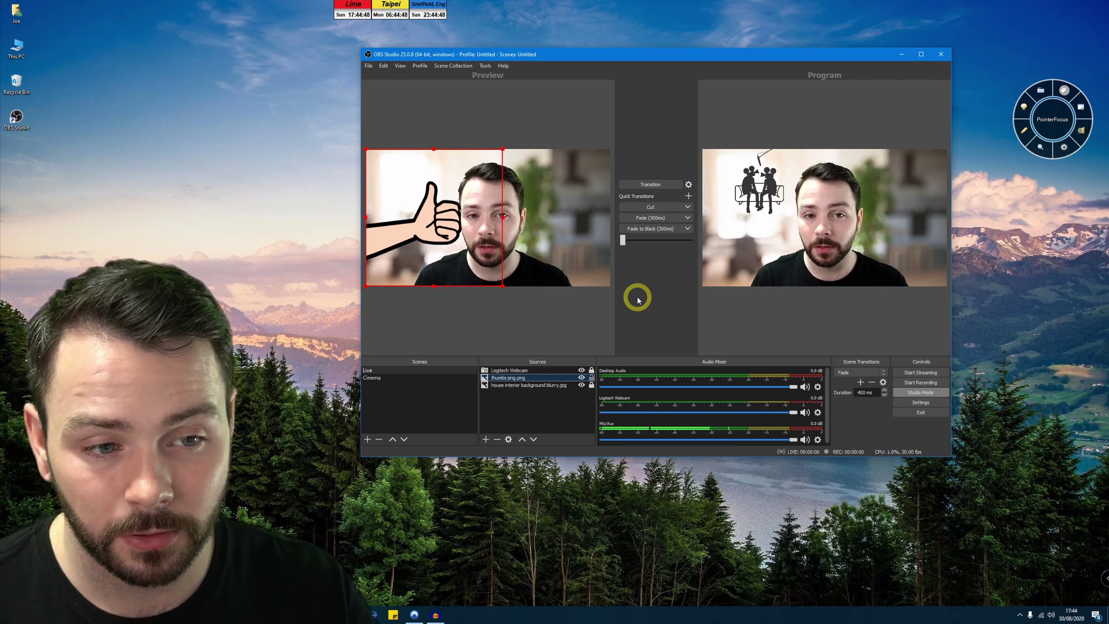
{"action": "left_click", "coordinate": [654, 211]}
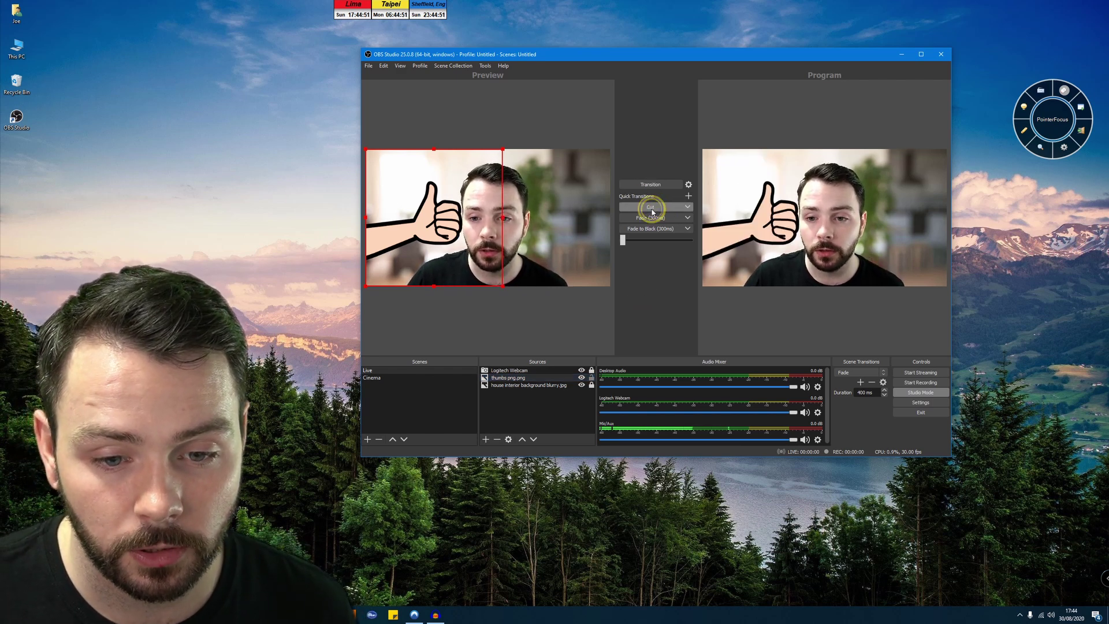
- Turn off Studio Mode and toggle the thumbs png source's visibility off and on in the Live scene, leaving it hidden
{"action": "left_click", "coordinate": [928, 392]}
{"action": "left_click_drag", "start_coordinate": [677, 55], "coordinate": [622, 49]}
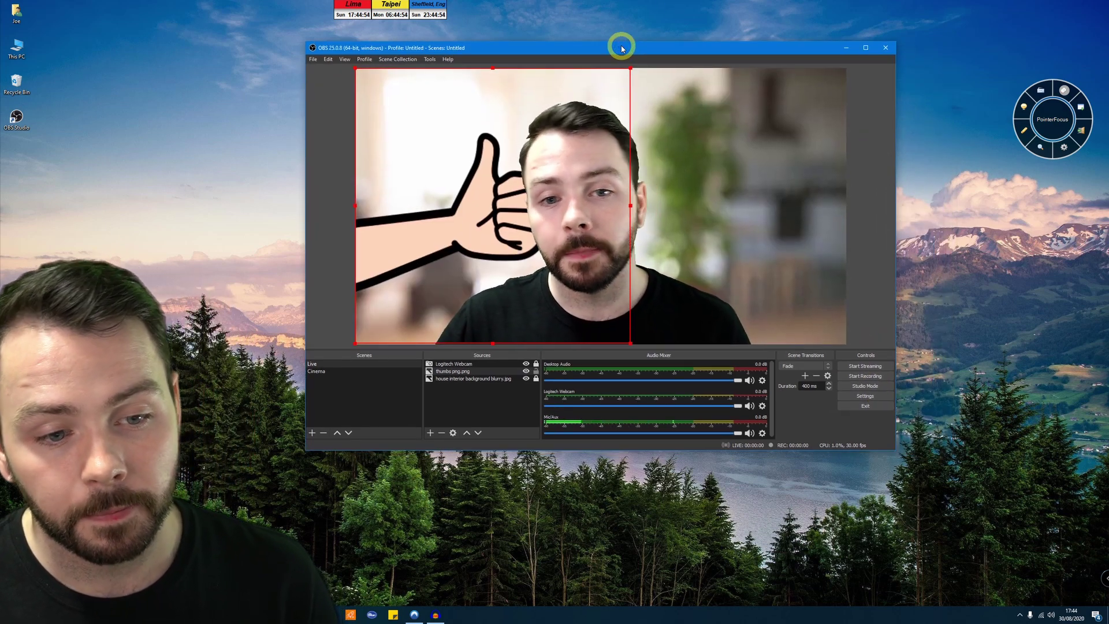
{"action": "left_click", "coordinate": [526, 371]}
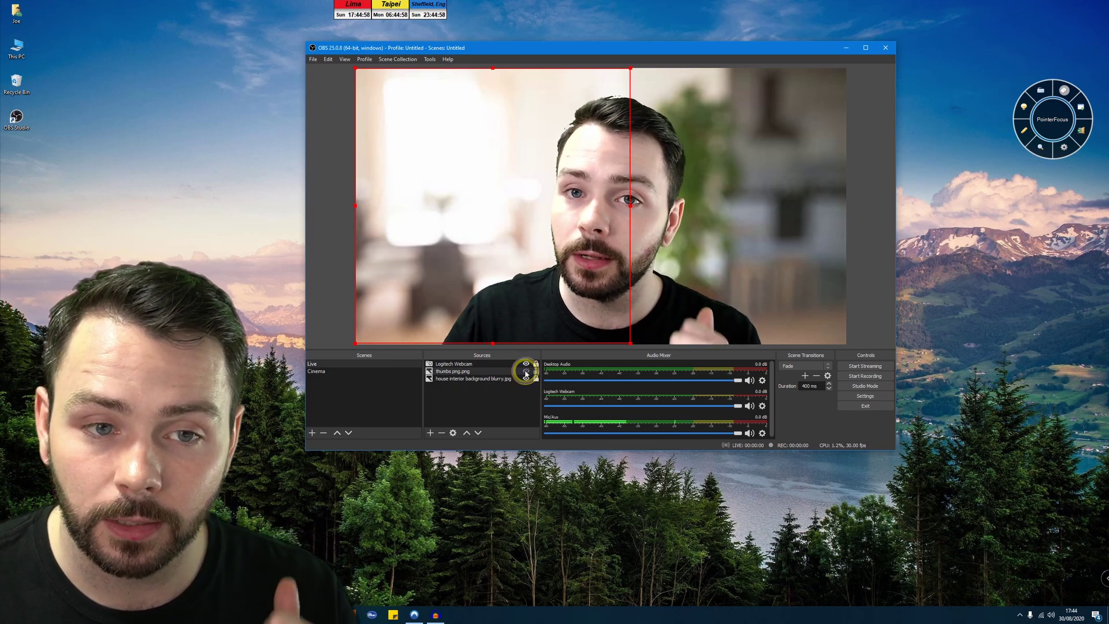
{"action": "left_click", "coordinate": [526, 372]}
{"action": "left_click", "coordinate": [526, 371]}
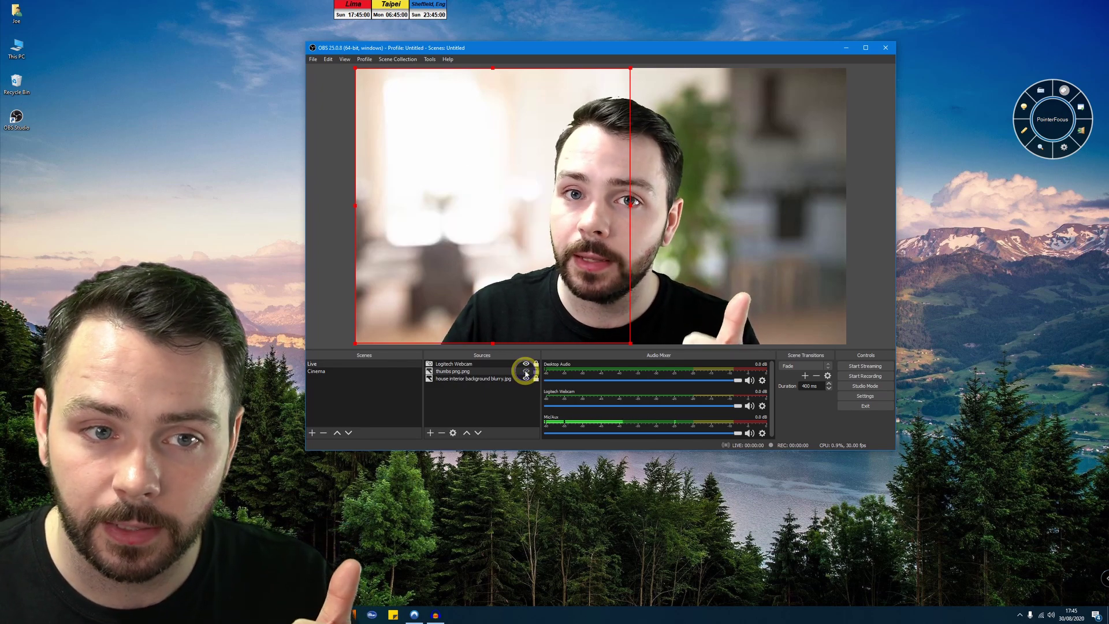
- Turn Studio Mode on to show the preview and program views side by side, and turn it off again
{"action": "left_click", "coordinate": [867, 385]}
{"action": "left_click_drag", "start_coordinate": [601, 44], "coordinate": [633, 45]}
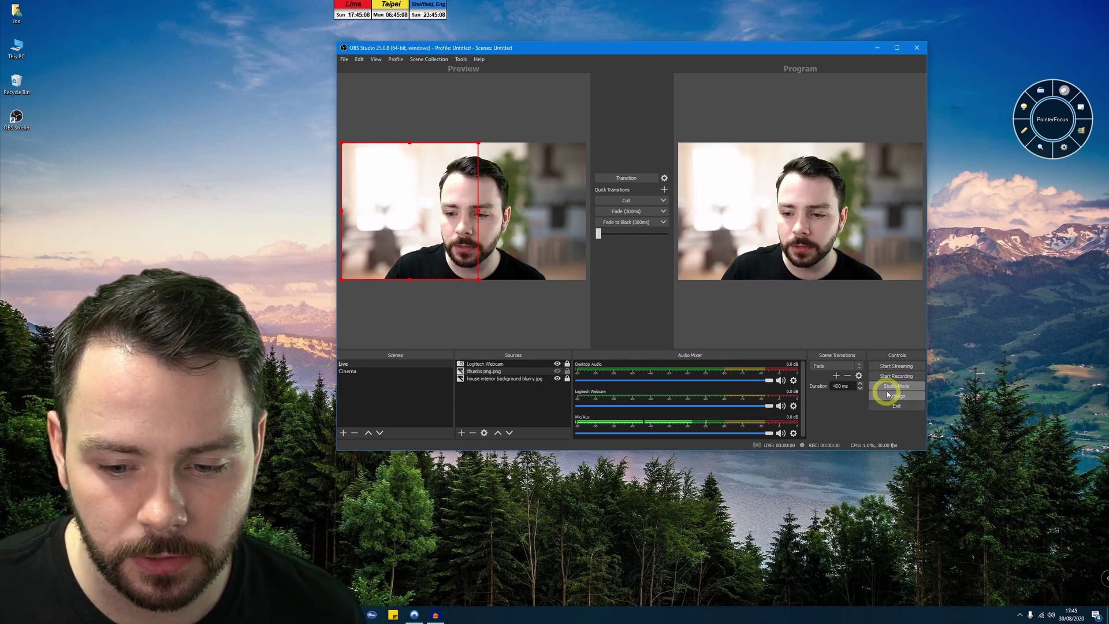
{"action": "left_click", "coordinate": [898, 387]}
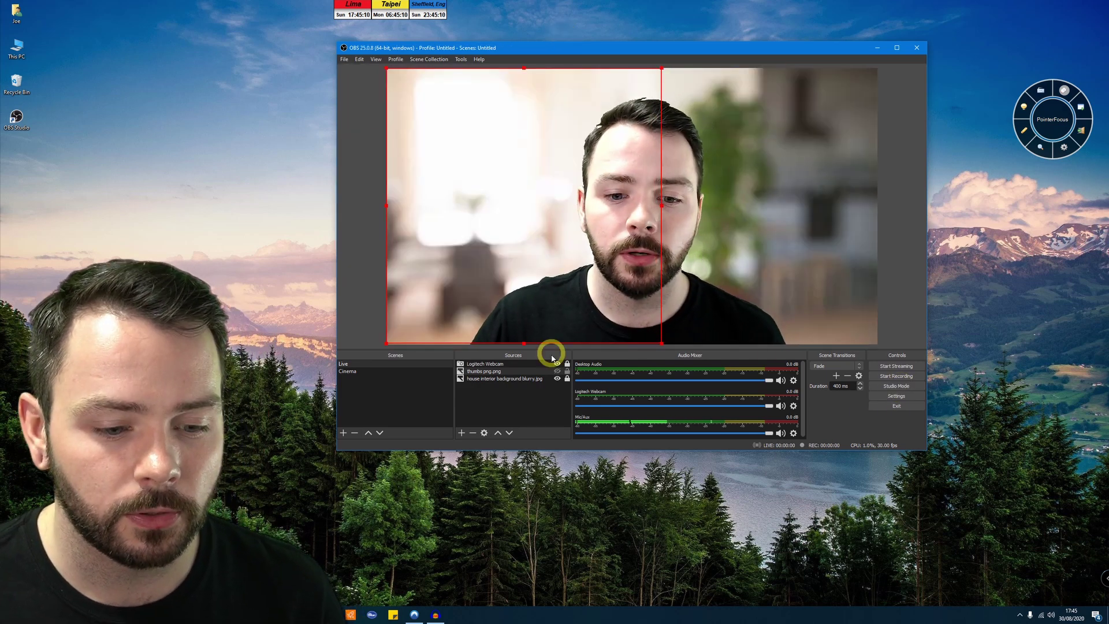
- Toggle the thumbs png.png source until it is shown, and hide and reshow the Logitech Webcam source
{"action": "left_click", "coordinate": [558, 372]}
{"action": "left_click", "coordinate": [557, 372]}
{"action": "left_click", "coordinate": [558, 372]}
{"action": "left_click", "coordinate": [558, 372]}
{"action": "left_click", "coordinate": [558, 372]}
{"action": "left_click", "coordinate": [558, 364]}
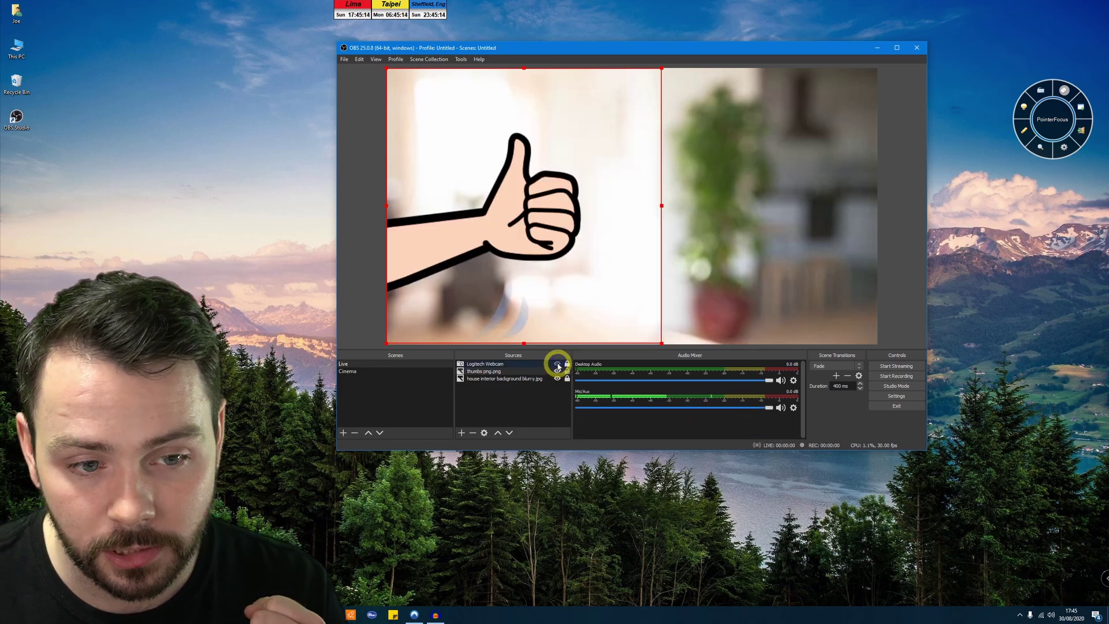
{"action": "left_click", "coordinate": [558, 364]}
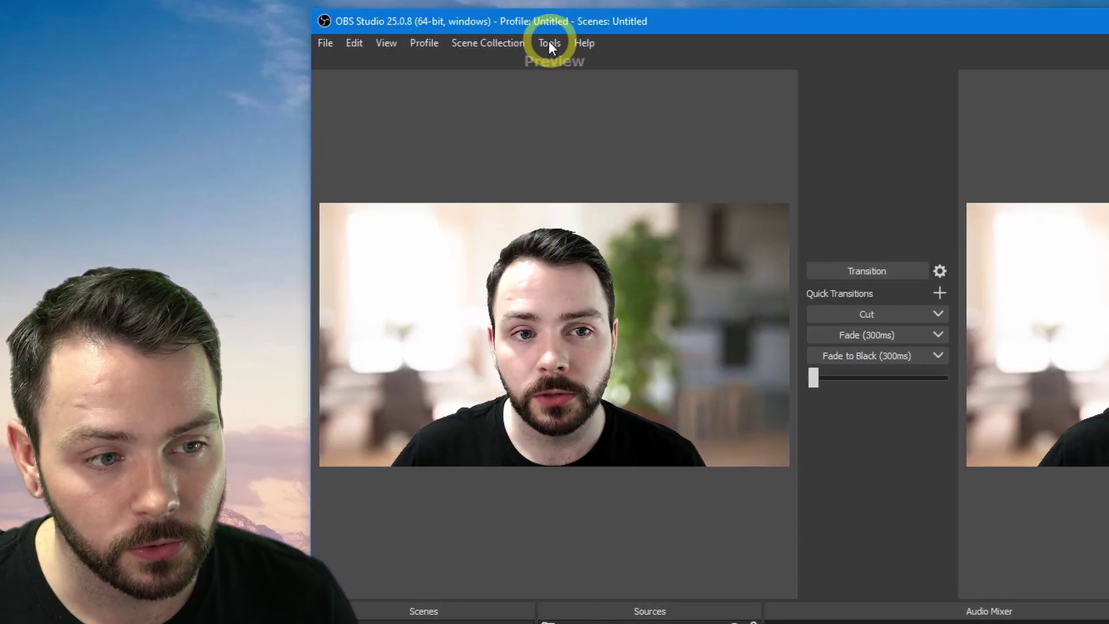
- Switch to the browser and download obs-virtualcam-2.0.5-Windows-installer.exe from the OBS Virtualcam plugin's GitHub releases to the Downloads folder
{"action": "left_click", "coordinate": [549, 44]}
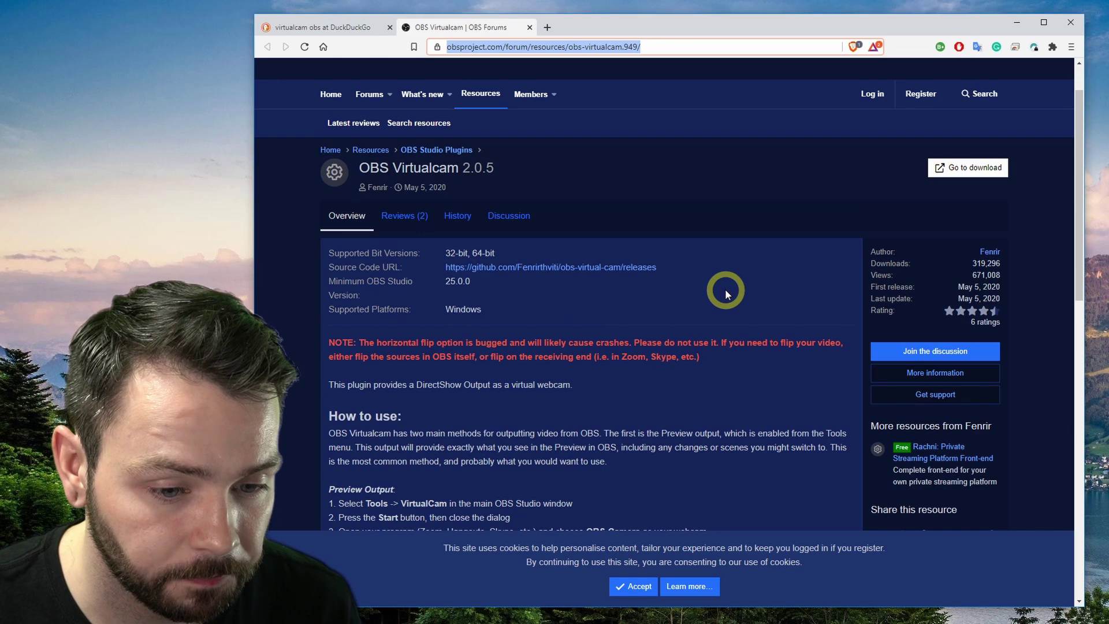
{"action": "scroll", "coordinate": [725, 293], "scroll_direction": "down", "scroll_amount": 5}
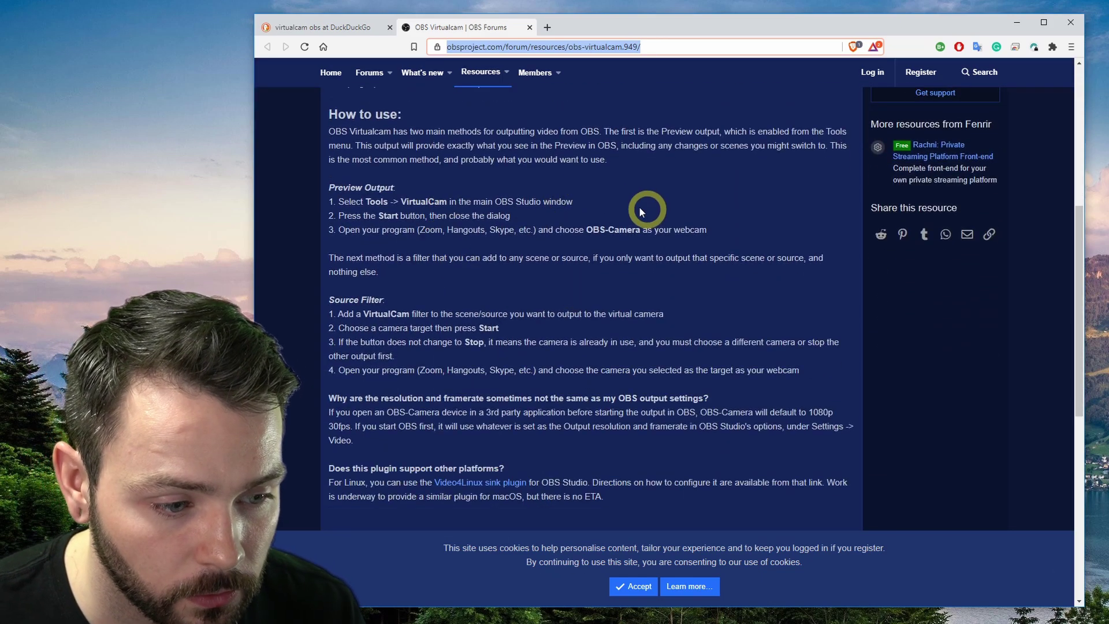
{"action": "scroll", "coordinate": [639, 205], "scroll_direction": "up", "scroll_amount": 6}
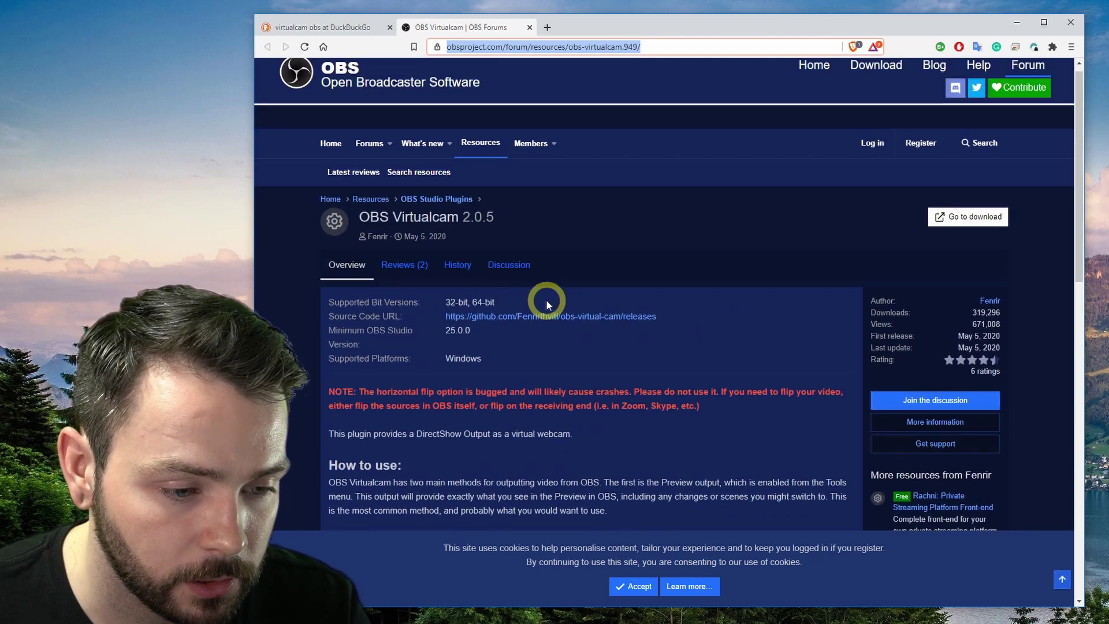
{"action": "left_click", "coordinate": [590, 320]}
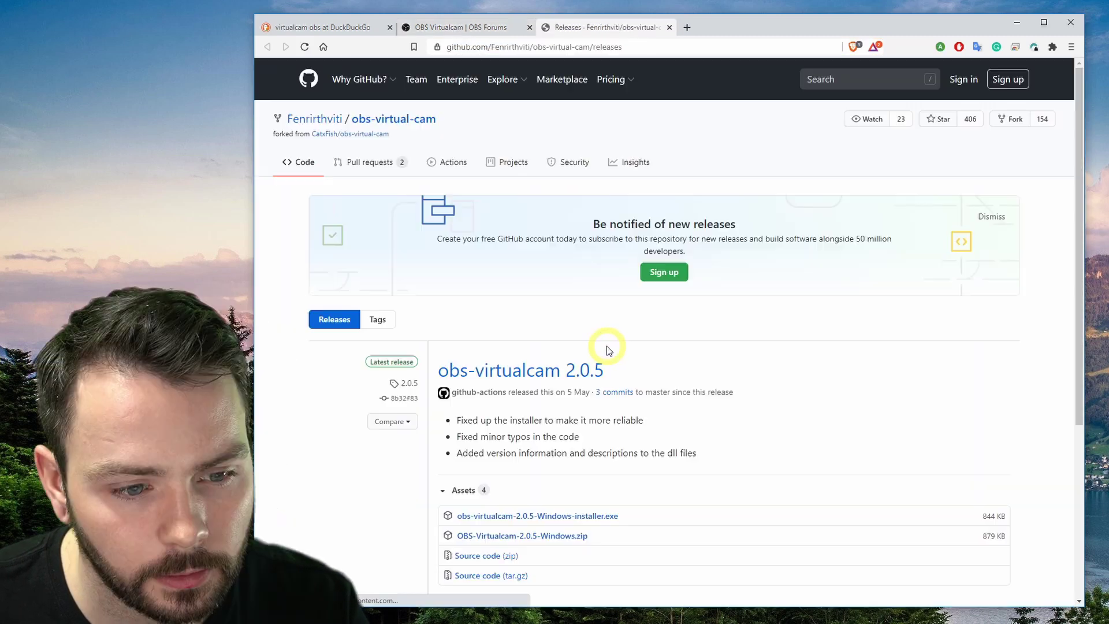
{"action": "scroll", "coordinate": [608, 350], "scroll_direction": "down", "scroll_amount": 4}
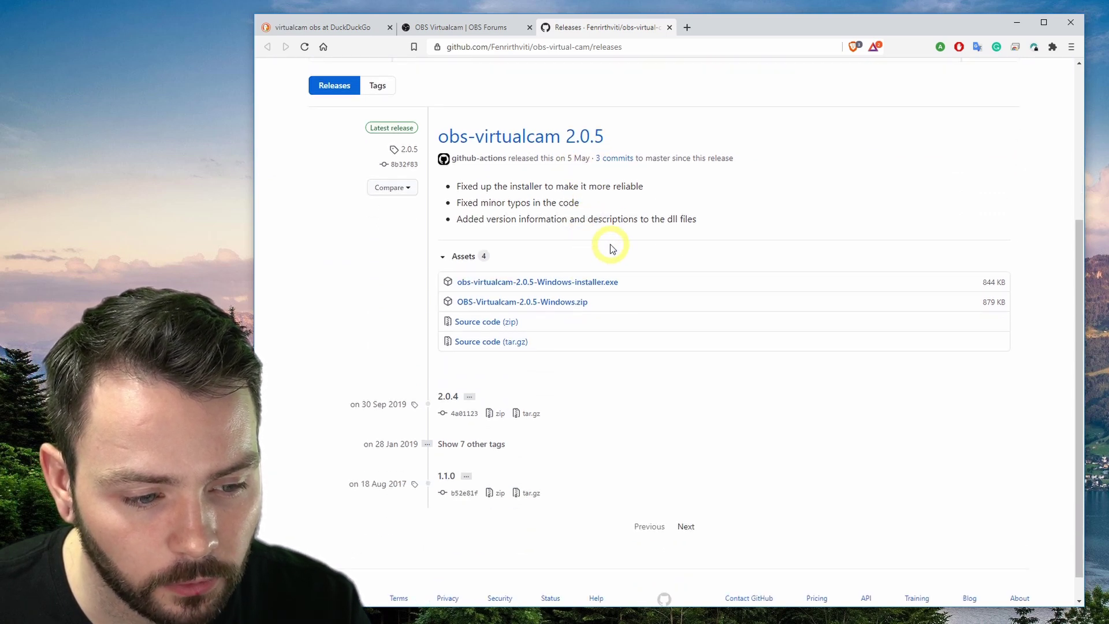
{"action": "left_click", "coordinate": [510, 280]}
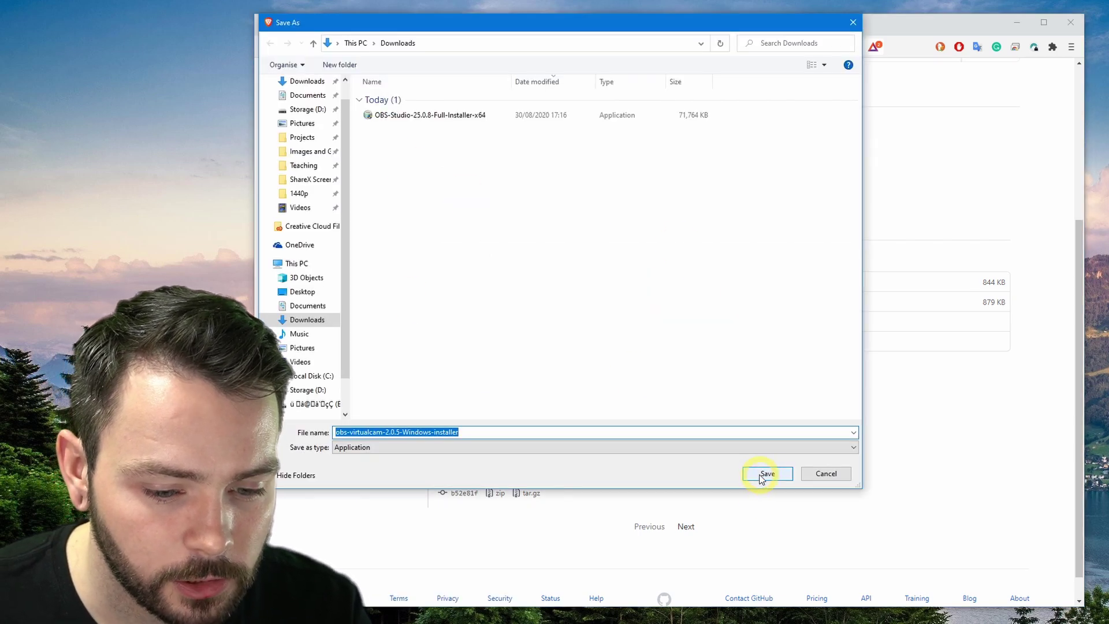
{"action": "left_click", "coordinate": [766, 474]}
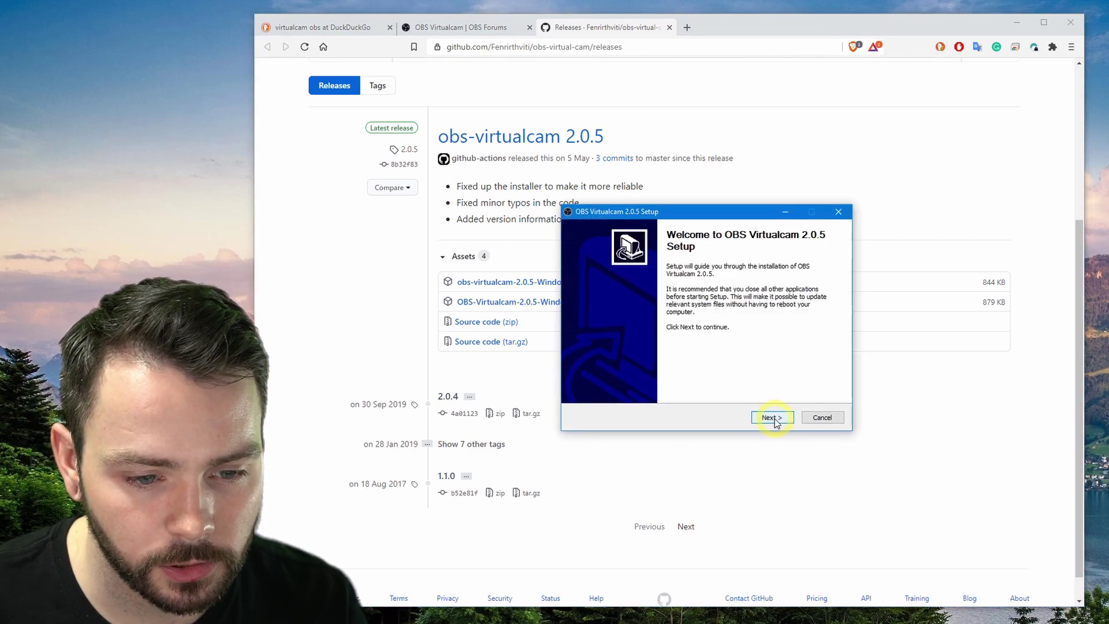
- Install OBS Virtualcam 2.0.5 into C:\Program Files\obs-studio\ with 3 virtual cameras registered, and finish the setup
{"action": "left_click", "coordinate": [773, 419]}
{"action": "left_click", "coordinate": [773, 419]}
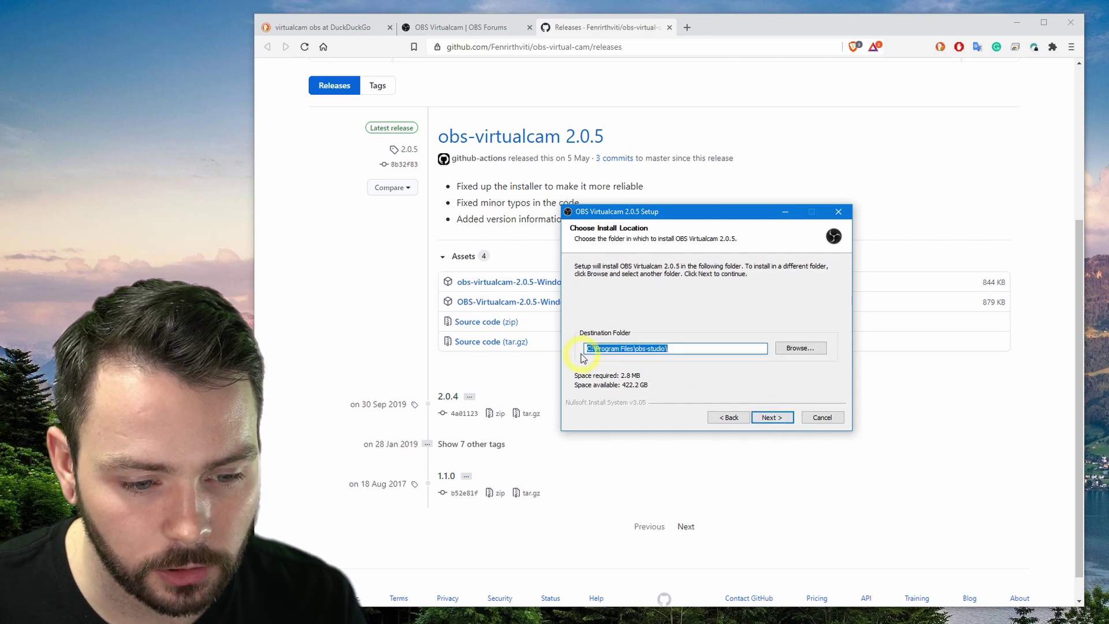
{"action": "left_click", "coordinate": [773, 418]}
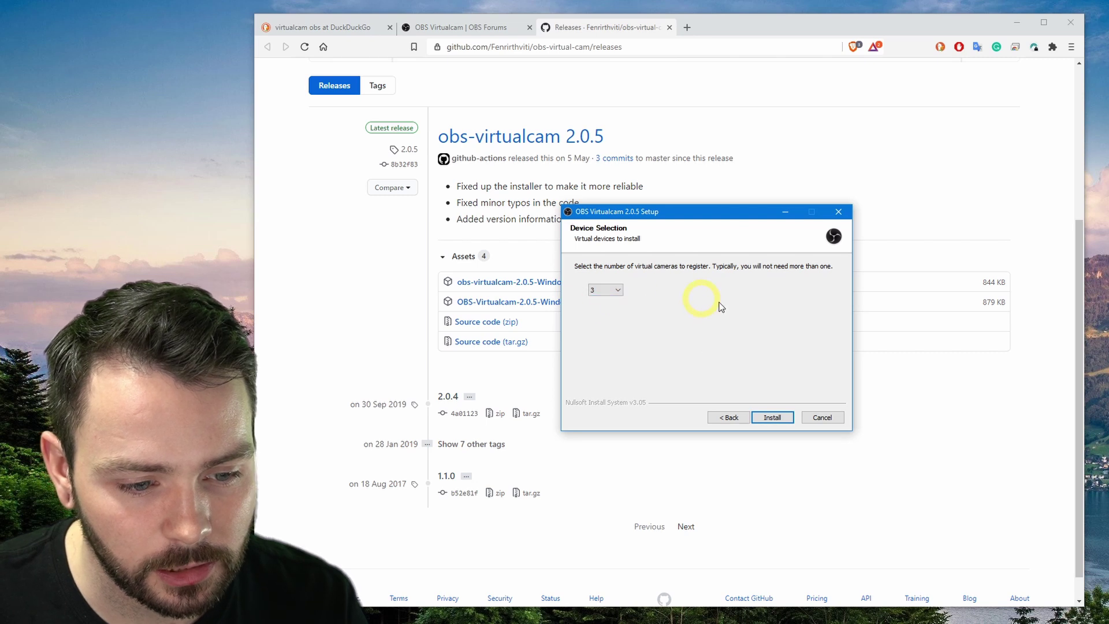
{"action": "left_click", "coordinate": [774, 418]}
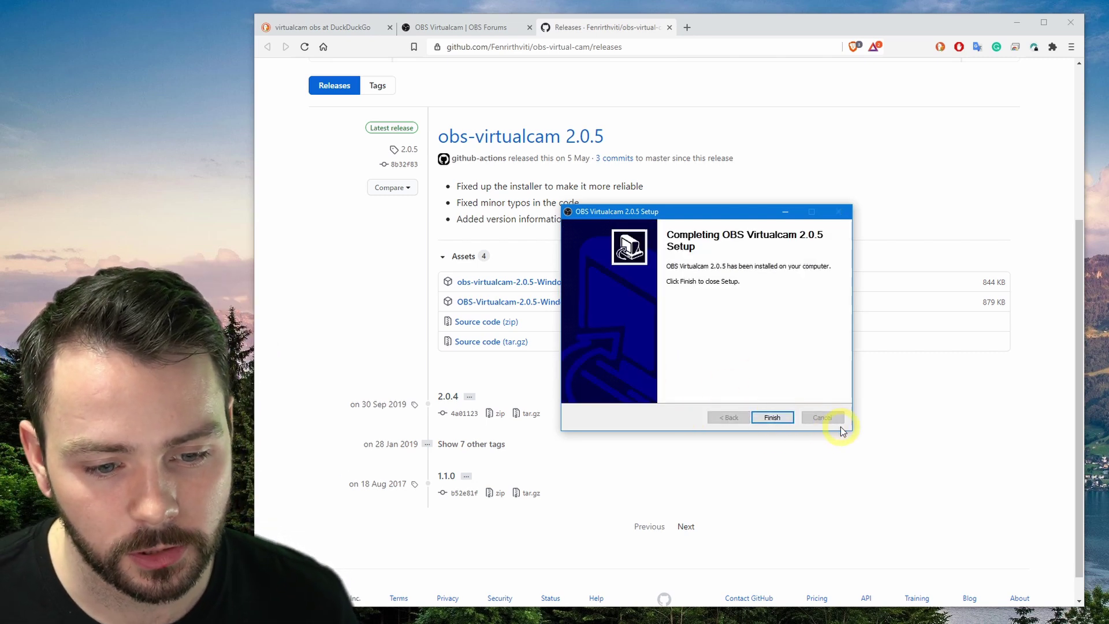
{"action": "left_click", "coordinate": [773, 417]}
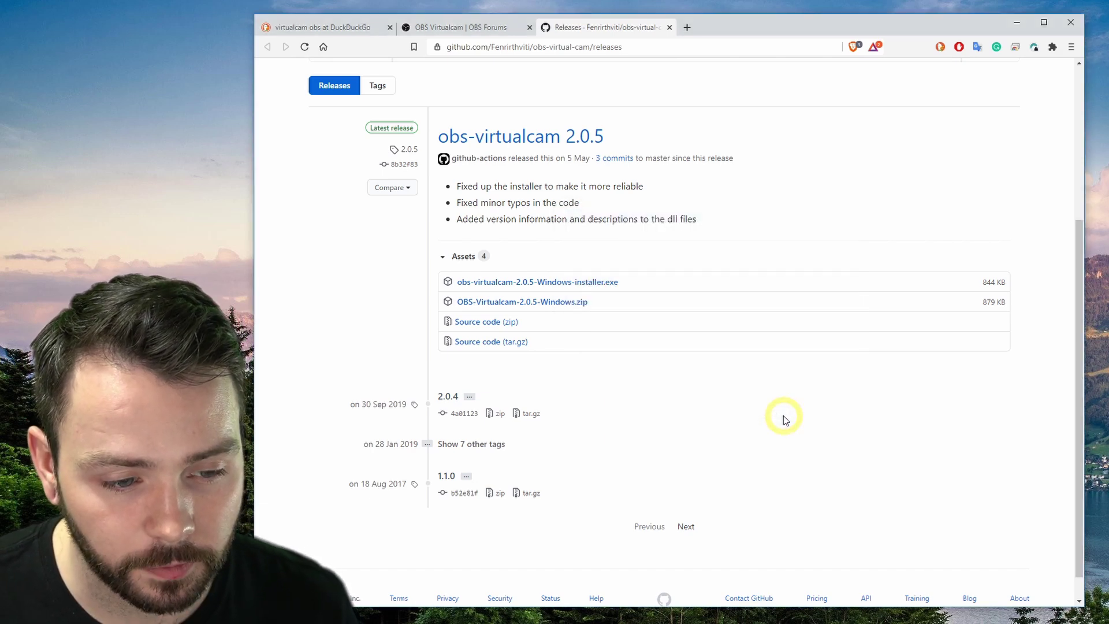
- Restart OBS Studio to load the new plugin, and widen and reposition its window
{"action": "left_click", "coordinate": [429, 50]}
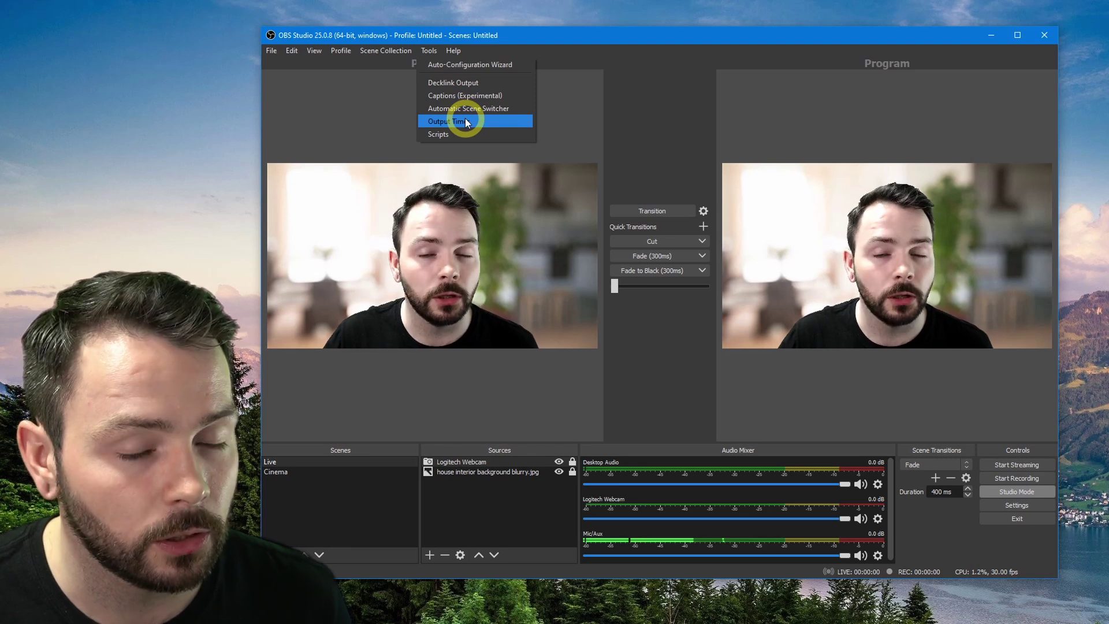
{"action": "left_click", "coordinate": [1043, 35]}
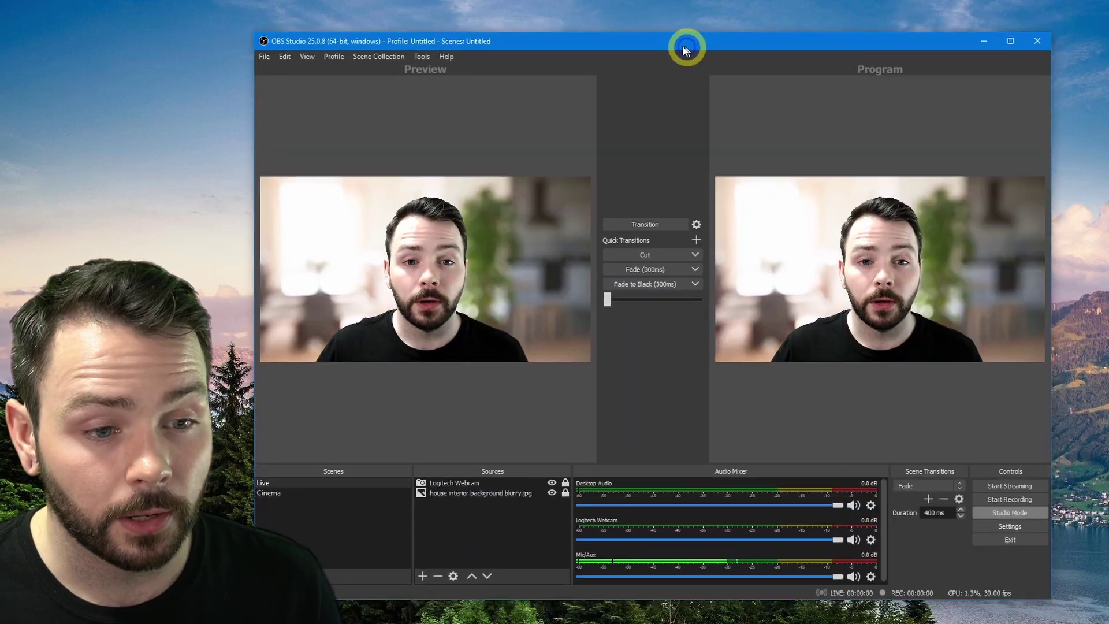
{"action": "left_click_drag", "start_coordinate": [1047, 132], "coordinate": [1107, 129]}
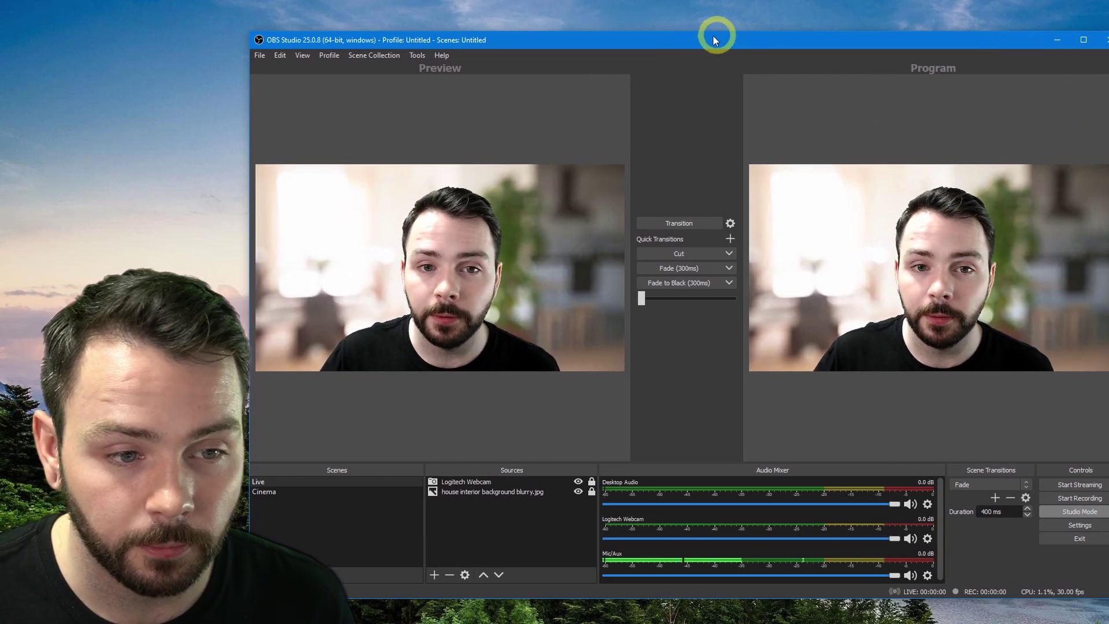
{"action": "left_click_drag", "start_coordinate": [713, 36], "coordinate": [677, 39]}
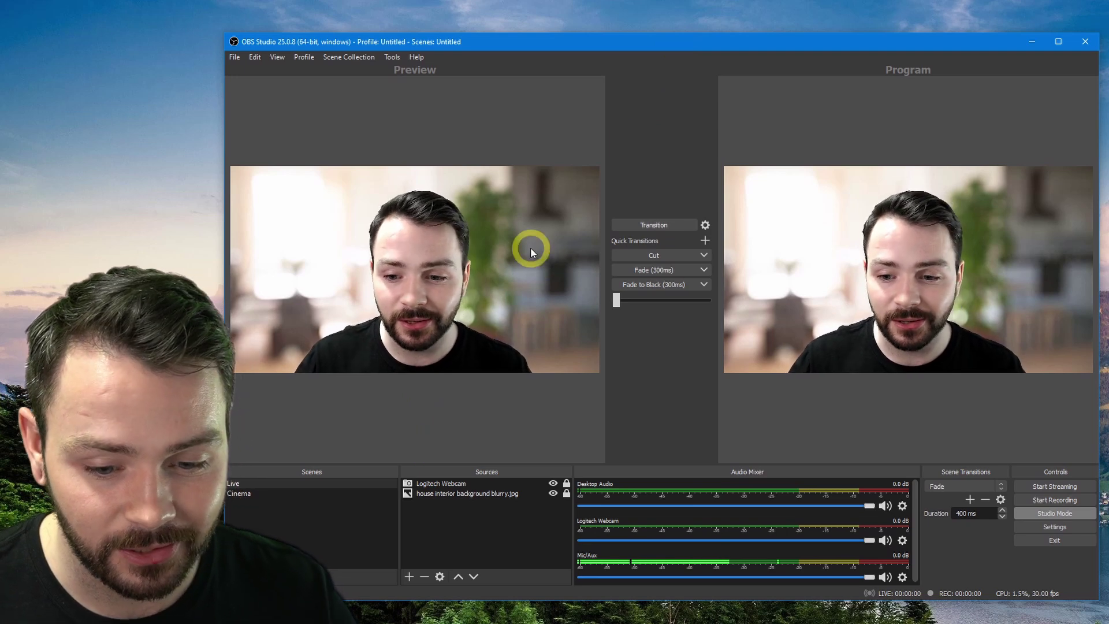
- Start the VirtualCam output to OBS-Camera with AutoStart enabled and buffered frames set to 0, and close its settings
{"action": "left_click", "coordinate": [395, 58]}
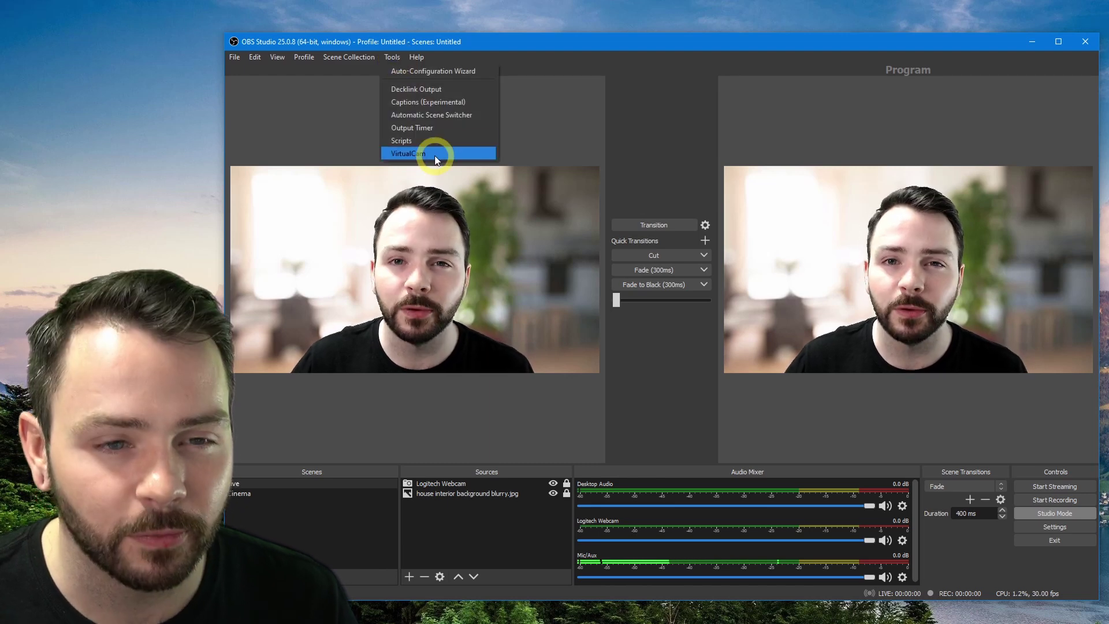
{"action": "left_click", "coordinate": [435, 156]}
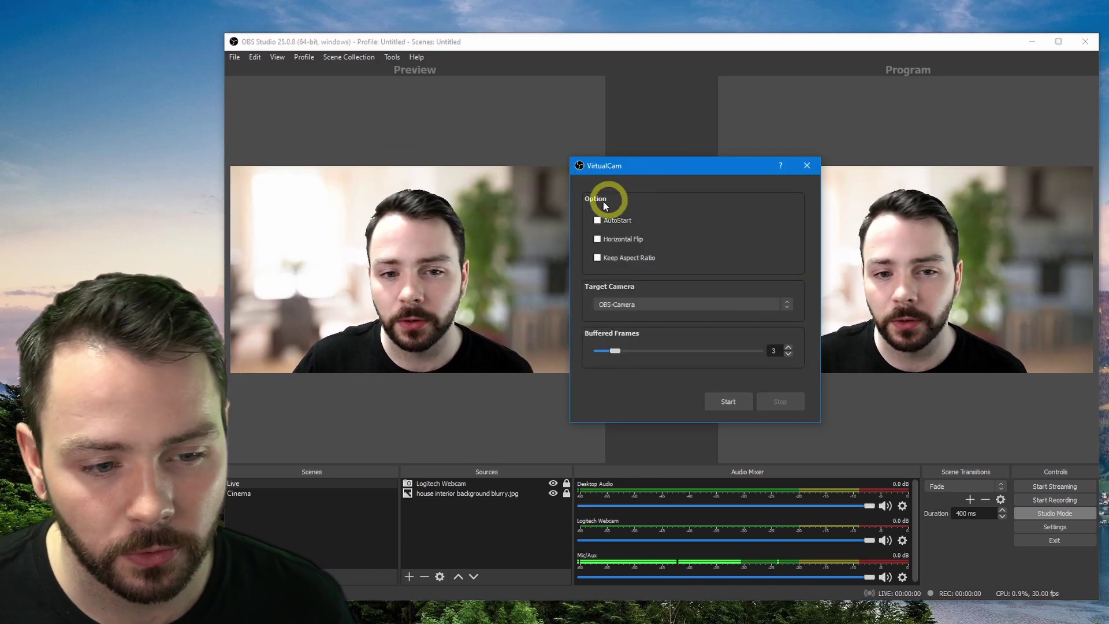
{"action": "left_click", "coordinate": [597, 221]}
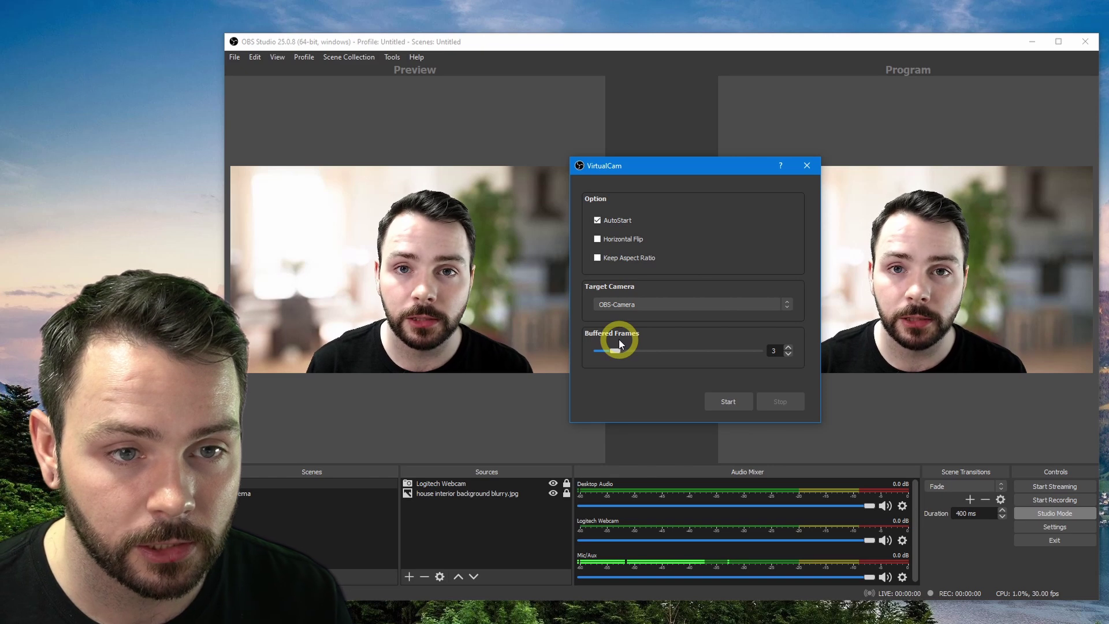
{"action": "left_click_drag", "start_coordinate": [614, 350], "coordinate": [588, 350]}
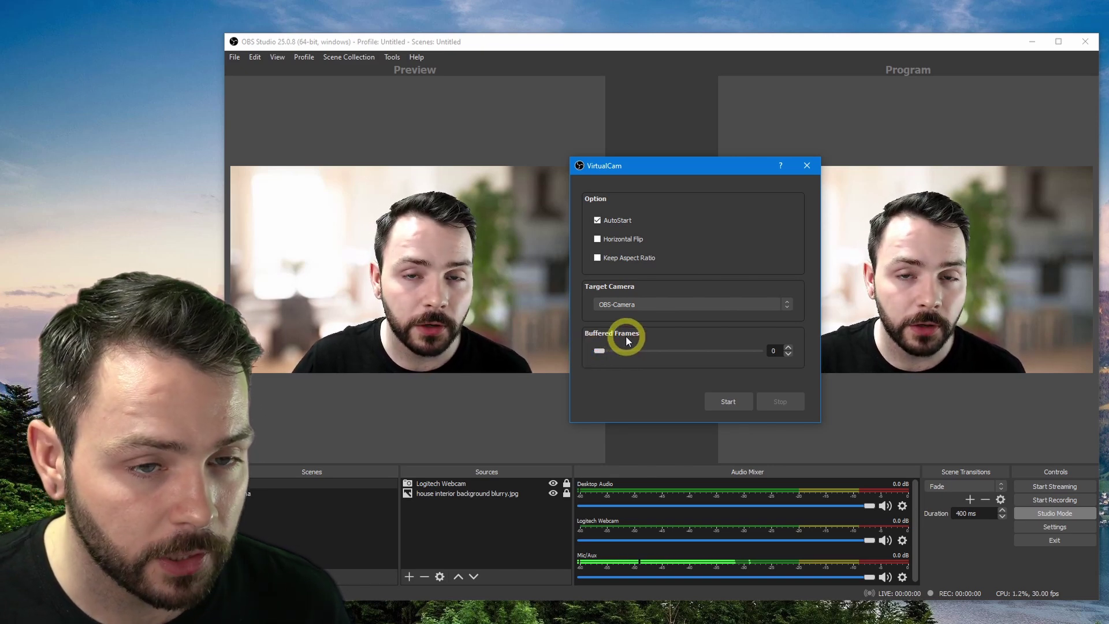
{"action": "mouse_move", "coordinate": [597, 350]}
{"action": "left_mouse_down"}
{"action": "mouse_move", "coordinate": [621, 352]}
{"action": "mouse_move", "coordinate": [601, 350]}
{"action": "left_mouse_up"}
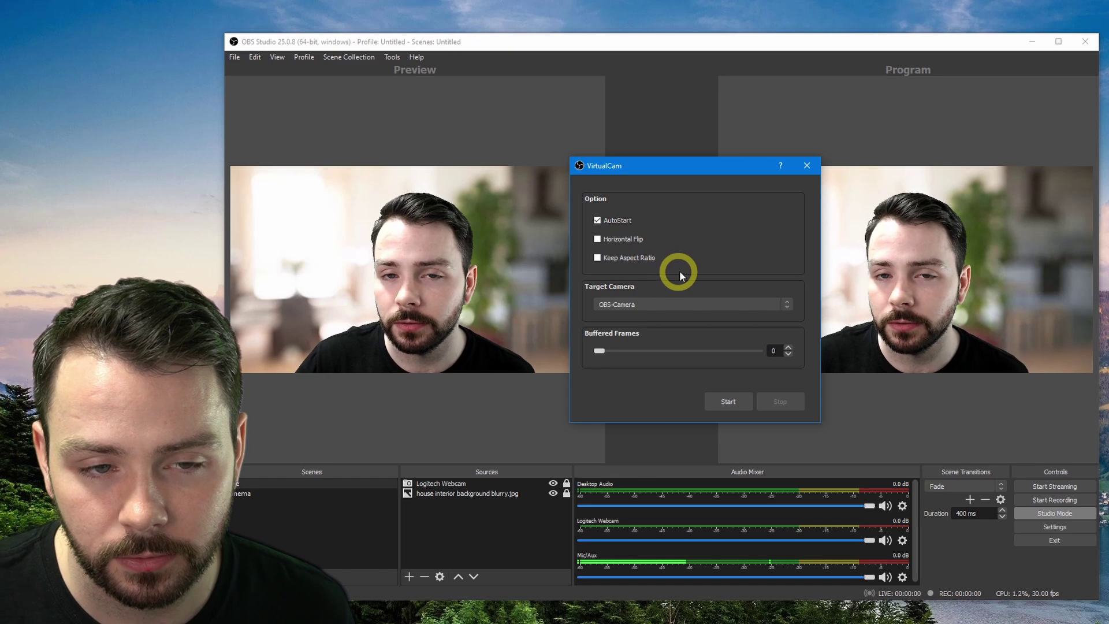
{"action": "left_click", "coordinate": [742, 402]}
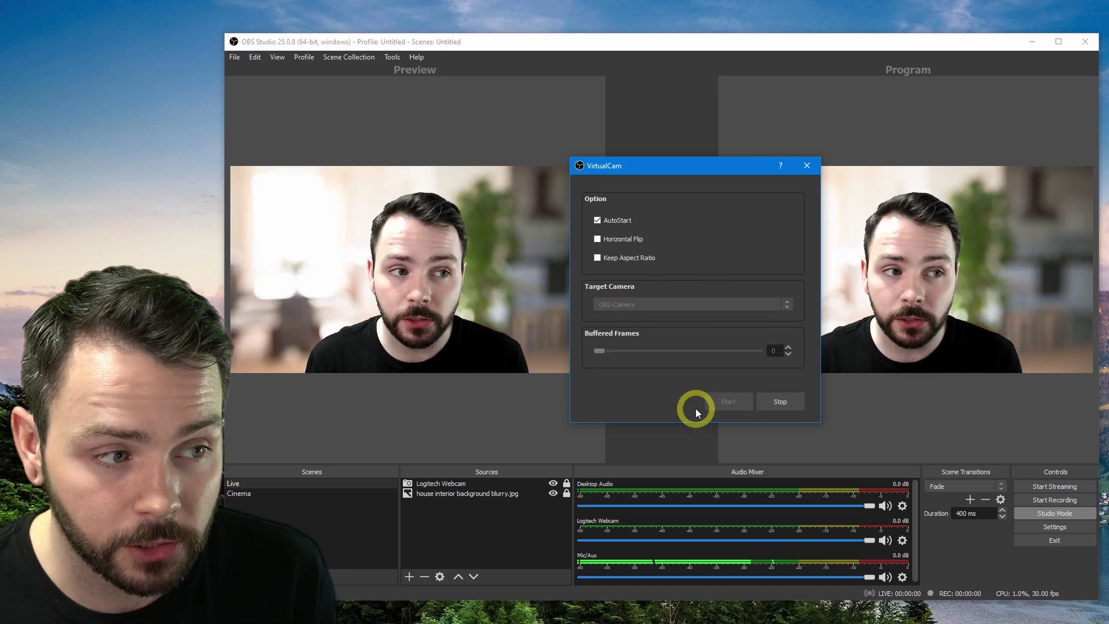
{"action": "left_click", "coordinate": [807, 165]}
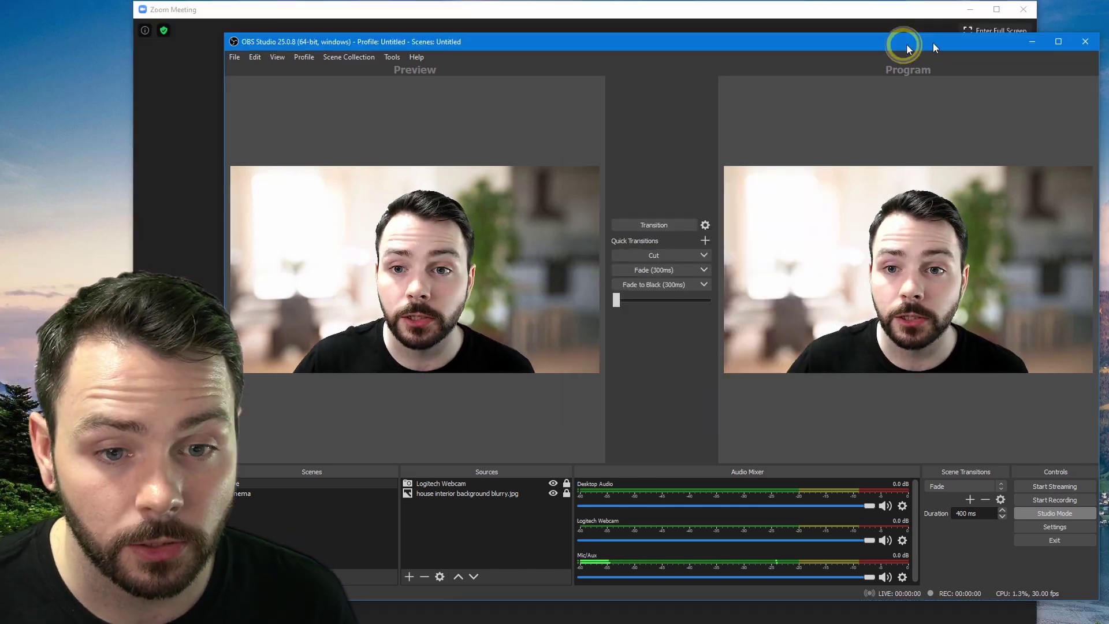
- Switch to the Zoom meeting, select OBS-Camera as the camera and start the video
{"action": "left_click_drag", "start_coordinate": [924, 43], "coordinate": [1106, 61]}
{"action": "left_click", "coordinate": [776, 16]}
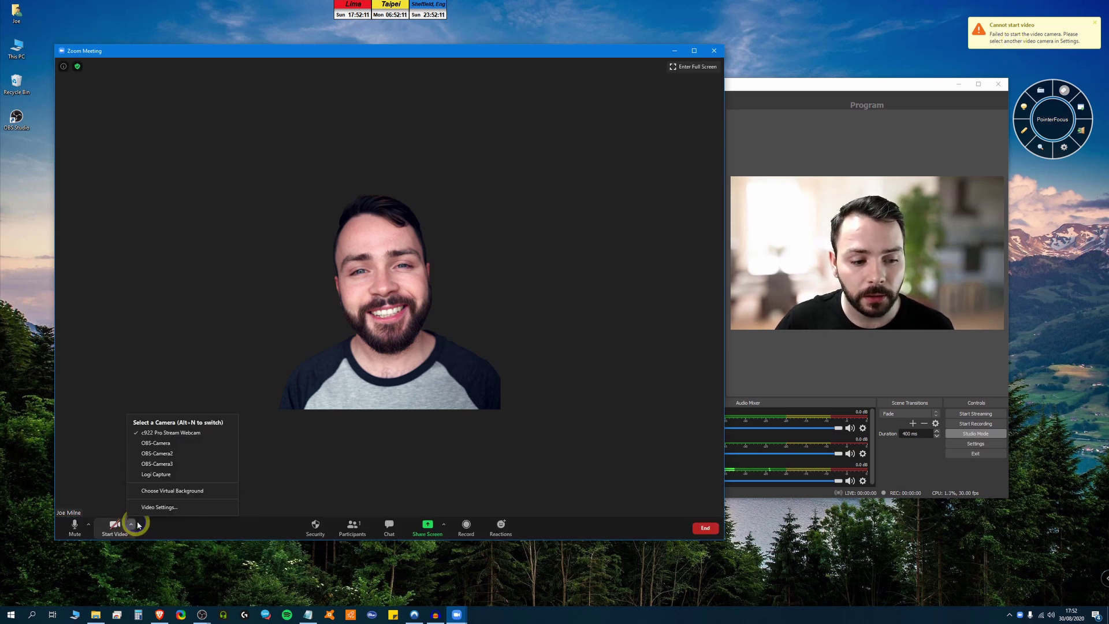
{"action": "left_click", "coordinate": [190, 443]}
{"action": "left_click", "coordinate": [114, 525]}
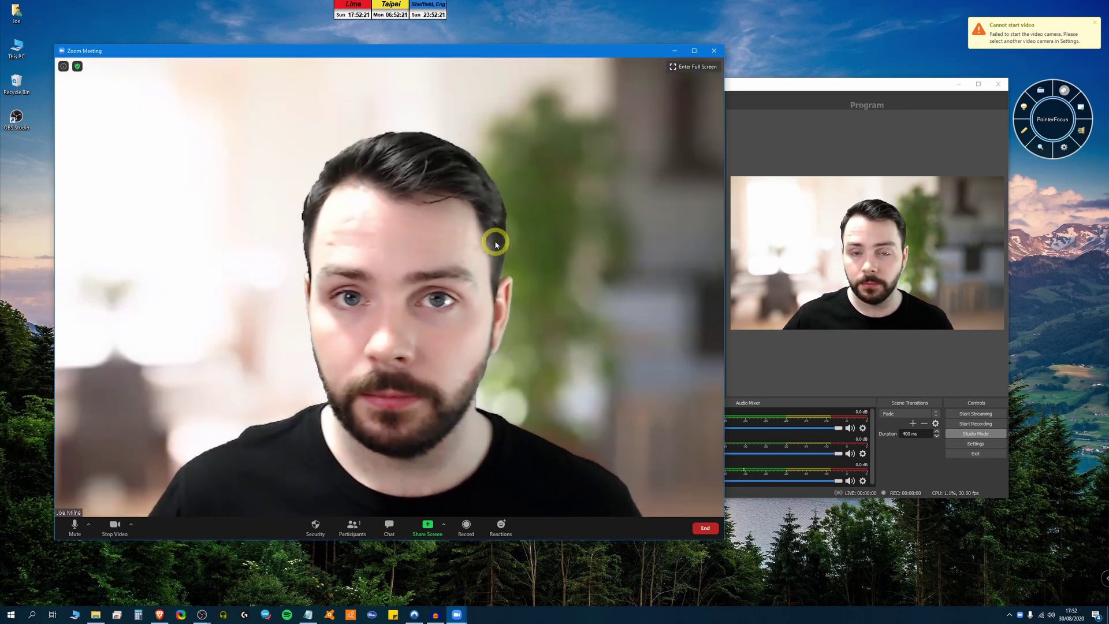
{"action": "left_click", "coordinate": [712, 60]}
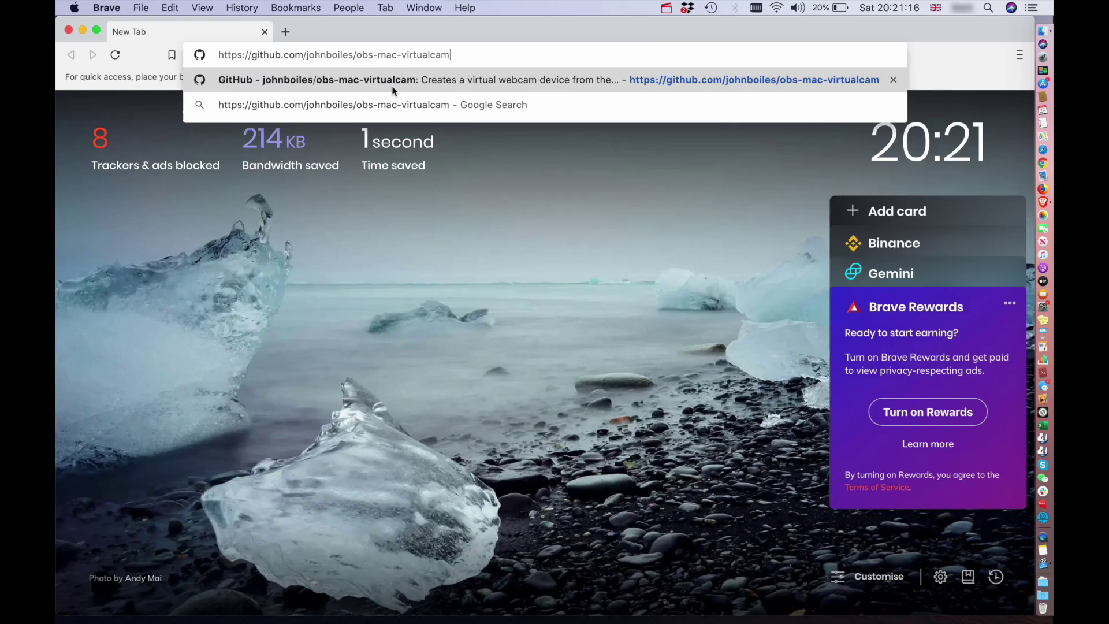
- Open the obs-mac-virtualcam GitHub repository in Brave and go to its Releases page from the installing instructions
{"action": "left_click", "coordinate": [393, 87]}
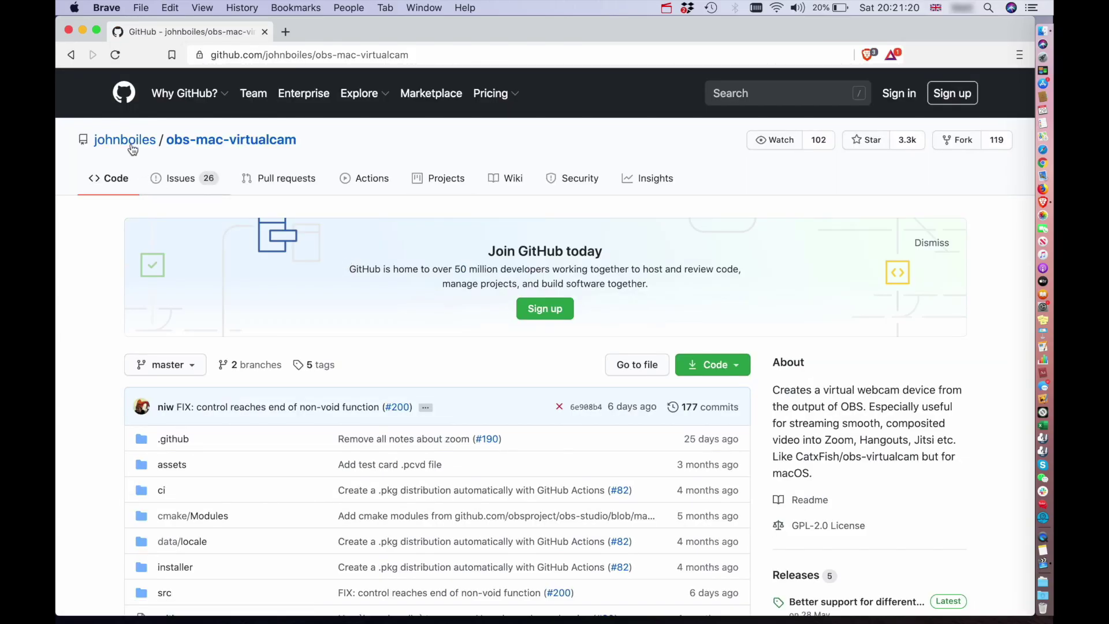
{"action": "mouse_move", "coordinate": [132, 146]}
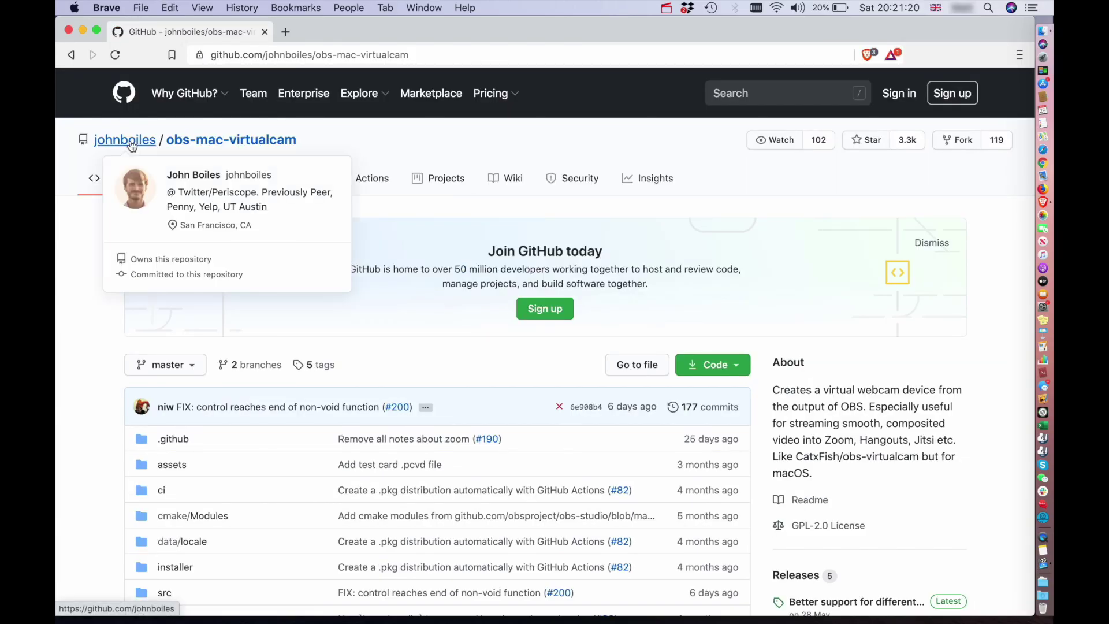
{"action": "scroll", "coordinate": [349, 133], "scroll_direction": "down", "scroll_amount": 20}
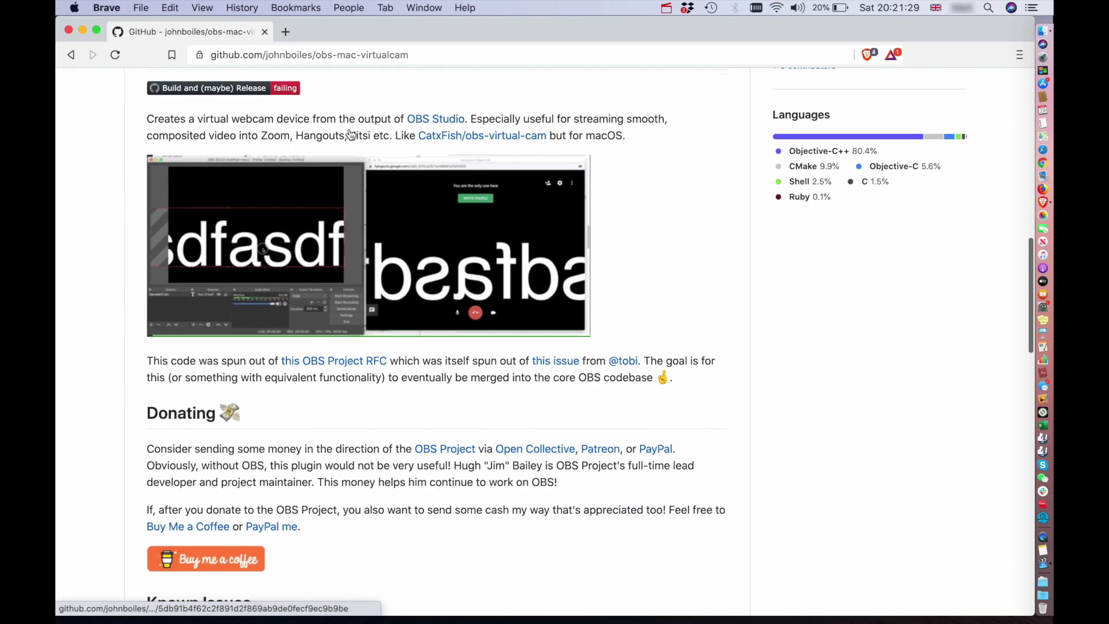
{"action": "scroll", "coordinate": [349, 128], "scroll_direction": "down", "scroll_amount": 15}
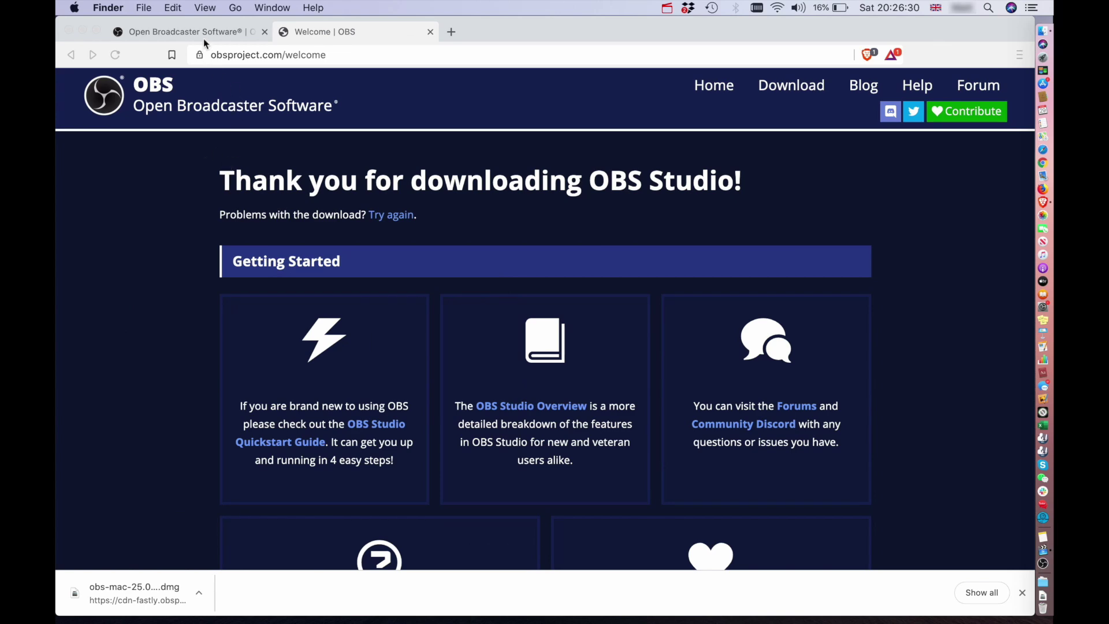
{"action": "left_click", "coordinate": [205, 29]}
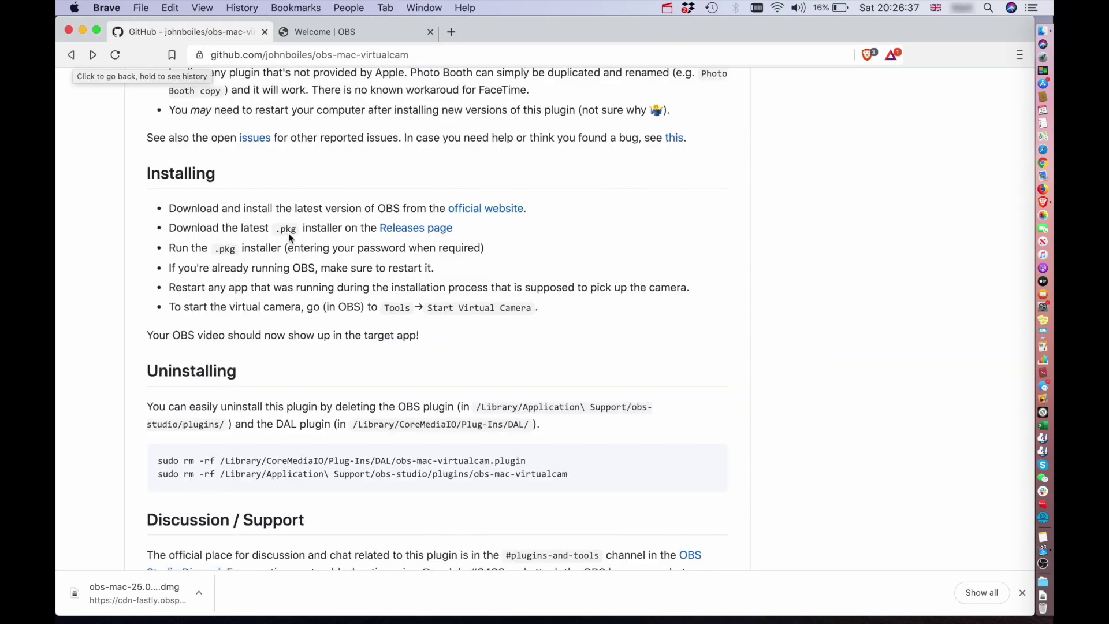
{"action": "left_click", "coordinate": [396, 228]}
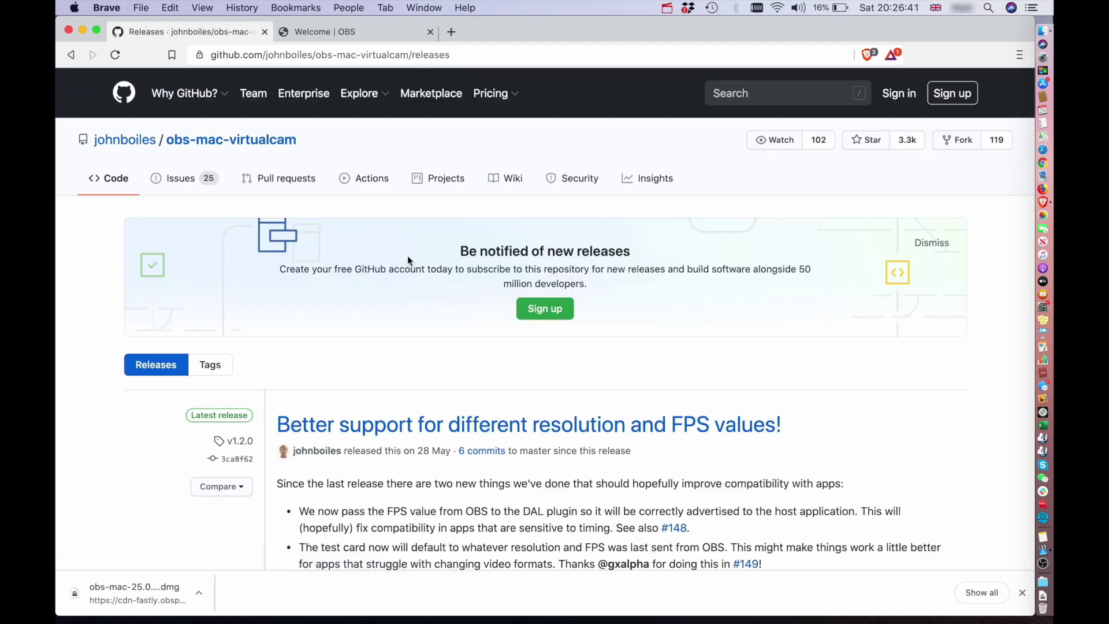
- Download the latest obs-mac-virtualcam installer package, version 1.2.0, from the release assets to the Downloads folder
{"action": "scroll", "coordinate": [415, 365], "scroll_direction": "down", "scroll_amount": 5}
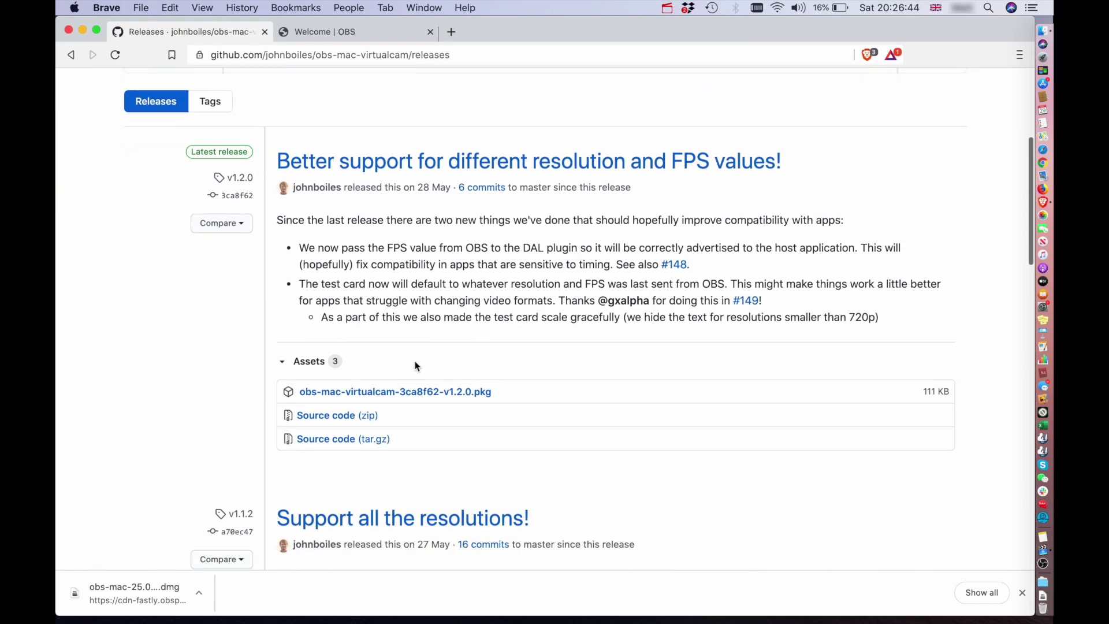
{"action": "left_click", "coordinate": [447, 399]}
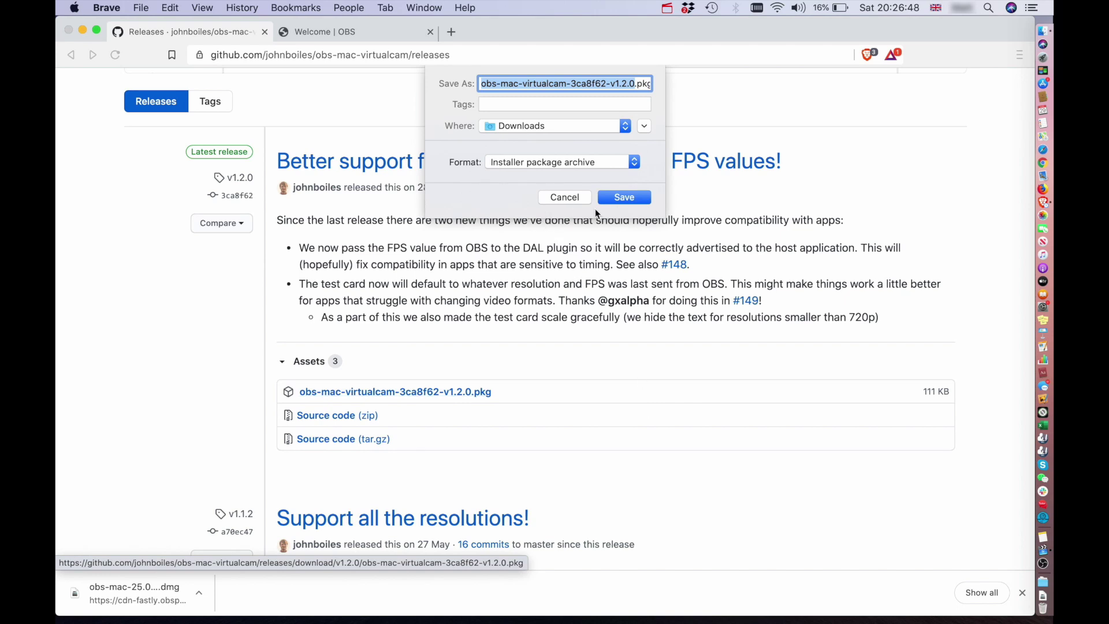
{"action": "left_click", "coordinate": [629, 196]}
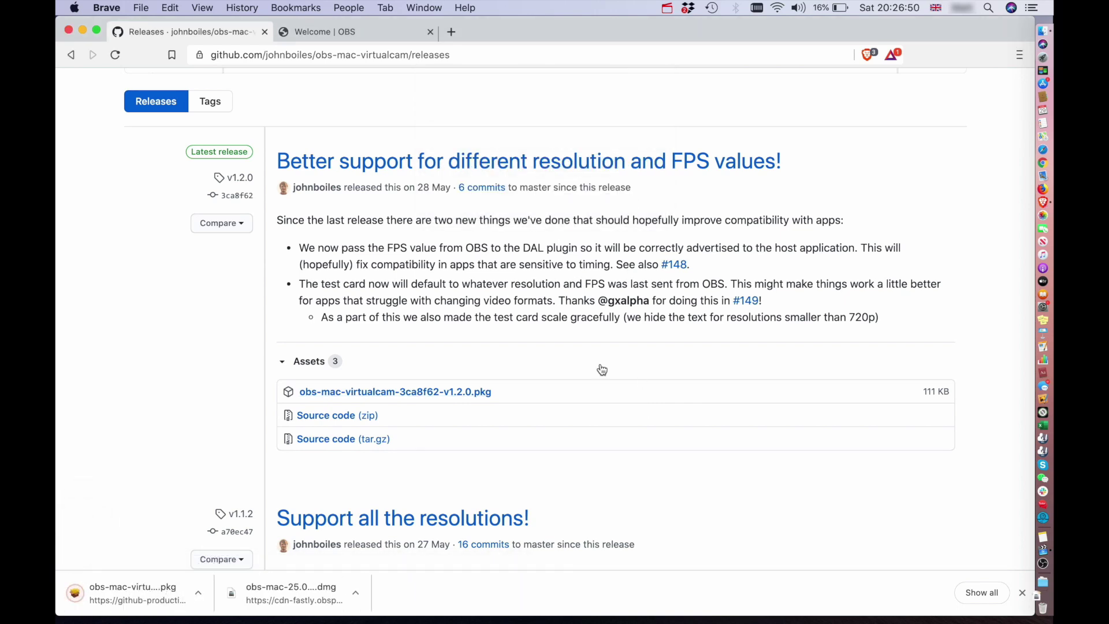
- Open the downloaded obs-mac-virtualcam v1.2.0 package and proceed through its installer
{"action": "left_click", "coordinate": [1042, 595]}
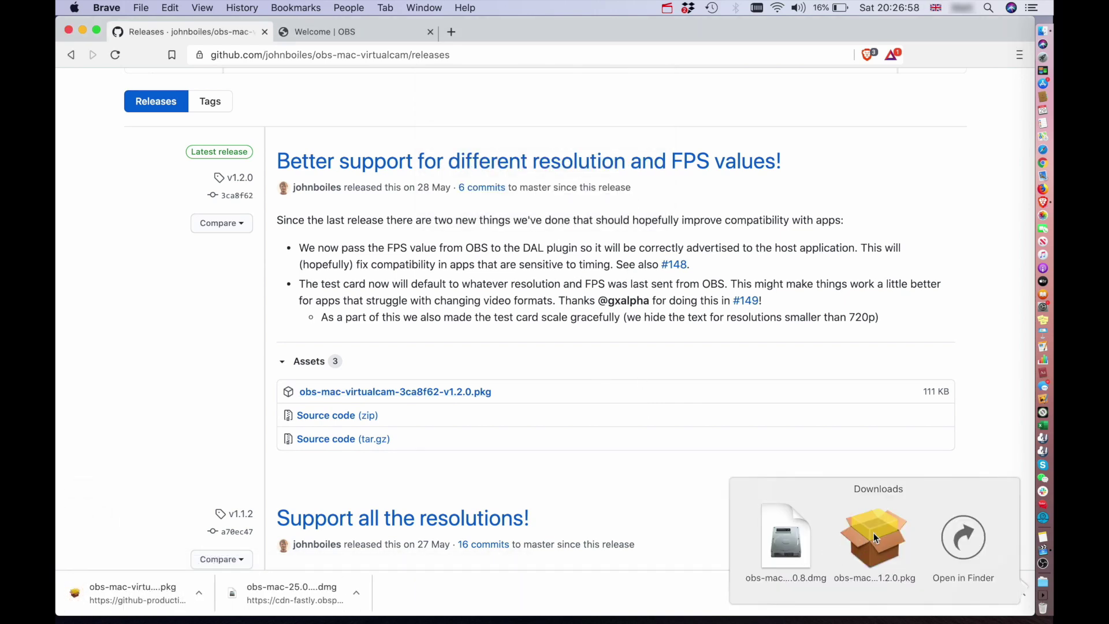
{"action": "left_click", "coordinate": [874, 533]}
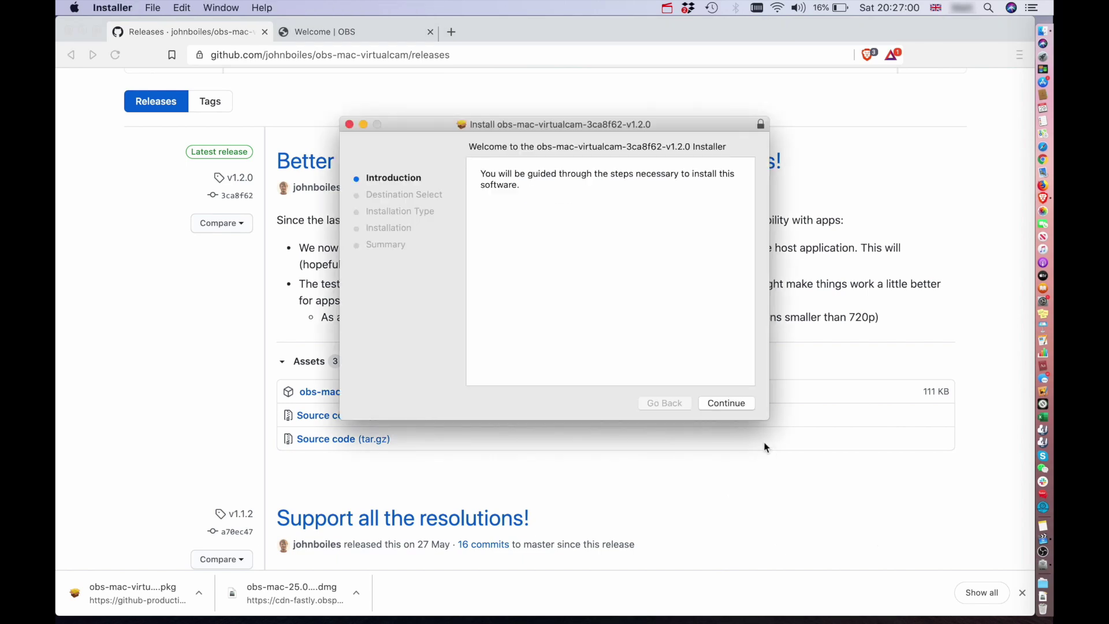
{"action": "left_click", "coordinate": [739, 405]}
{"action": "left_click", "coordinate": [740, 404]}
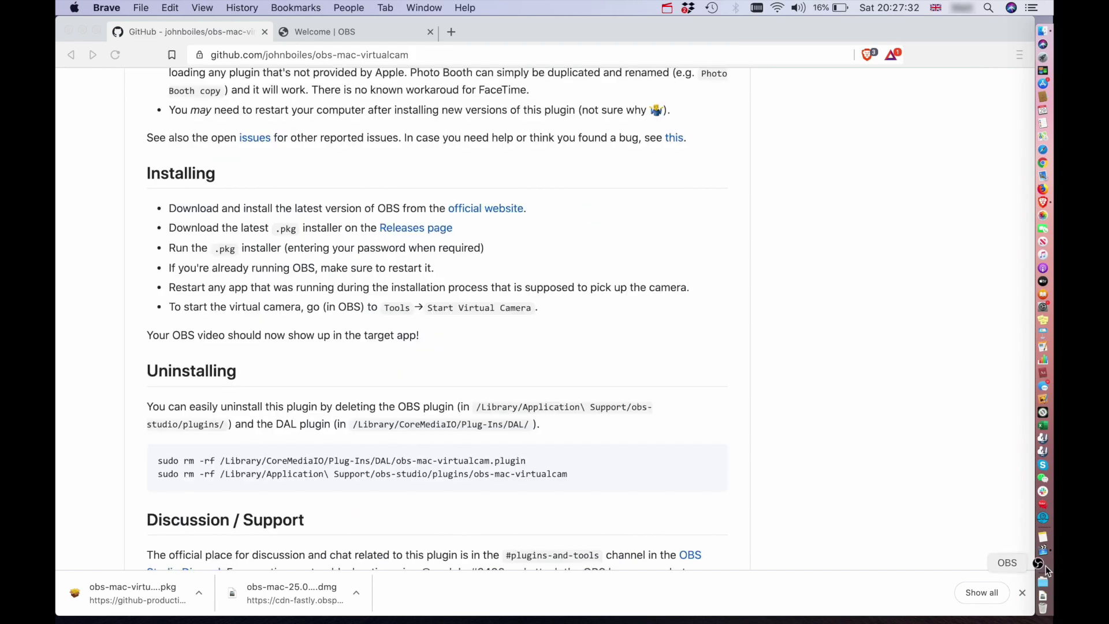
- Open OBS on the Mac and bring up its commands for starting the virtual camera
{"action": "left_click", "coordinate": [1043, 563]}
{"action": "left_click", "coordinate": [361, 7]}
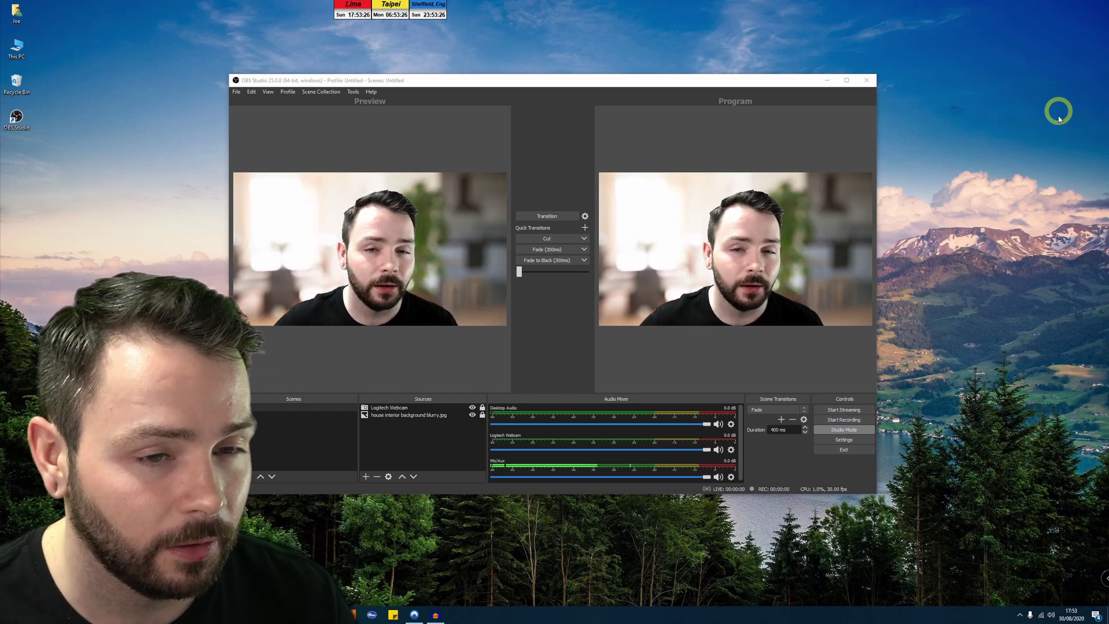
- Bring up the Countdown Timer / Stream Timer forum page, arrange it with the OBS Studio window, and minimise OBS Studio
{"action": "left_click", "coordinate": [628, 84]}
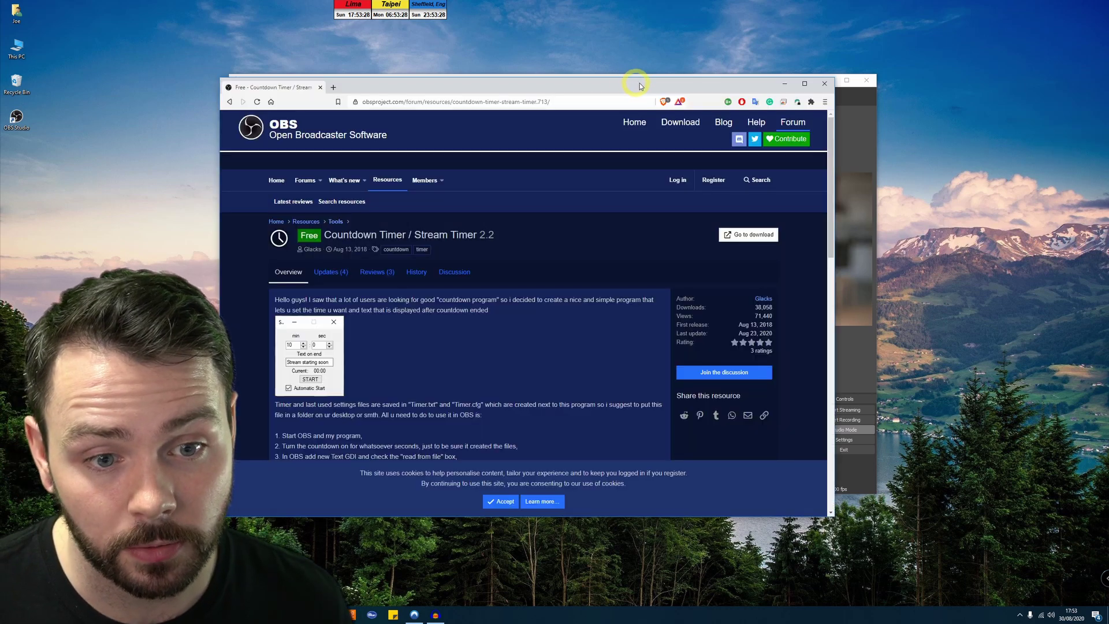
{"action": "left_click_drag", "start_coordinate": [639, 86], "coordinate": [595, 75]}
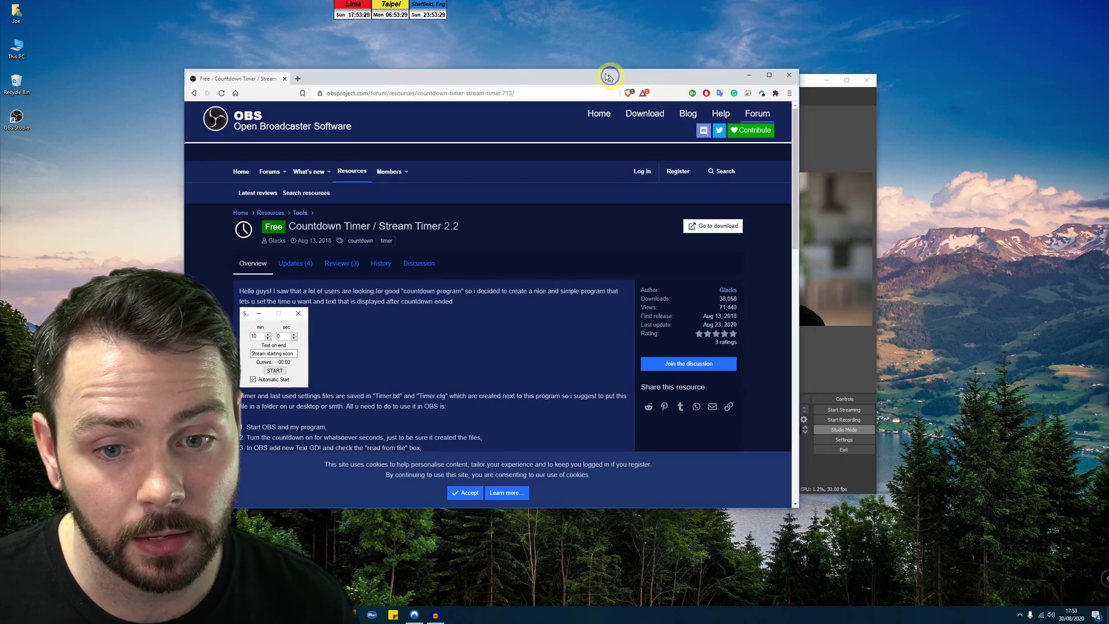
{"action": "left_click", "coordinate": [829, 104]}
{"action": "left_click_drag", "start_coordinate": [732, 80], "coordinate": [876, 101]}
{"action": "left_click_drag", "start_coordinate": [648, 76], "coordinate": [635, 78]}
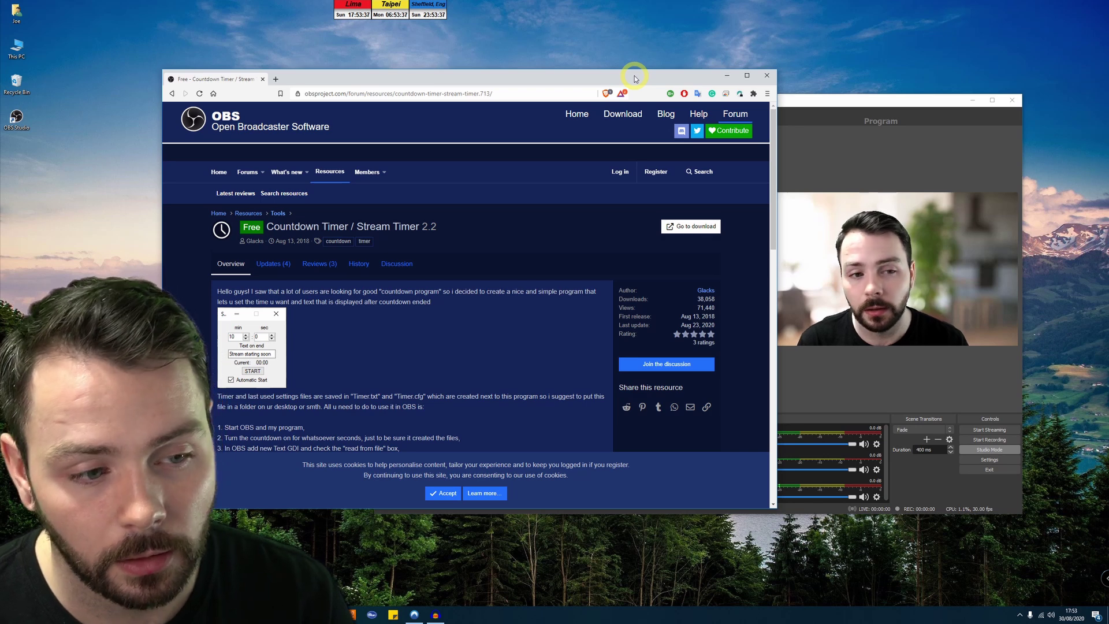
{"action": "left_click", "coordinate": [975, 103]}
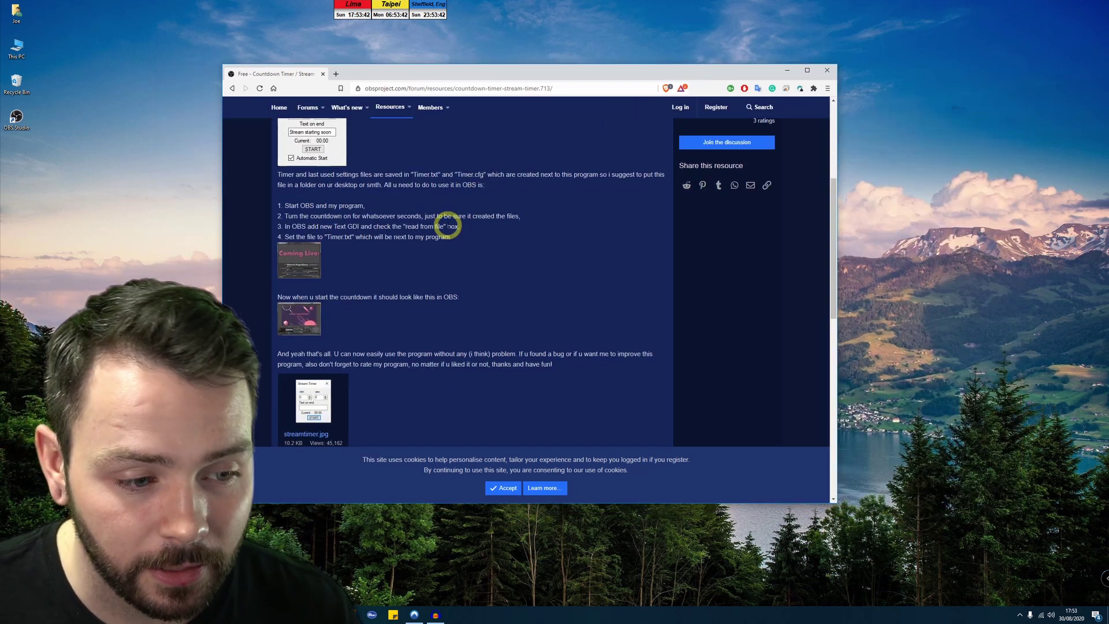
- Read through the Countdown Timer / Stream Timer resource page, including its OBS setup instructions and latest updates
{"action": "scroll", "coordinate": [446, 223], "scroll_direction": "down", "scroll_amount": 3}
{"action": "scroll", "coordinate": [448, 226], "scroll_direction": "down", "scroll_amount": 2}
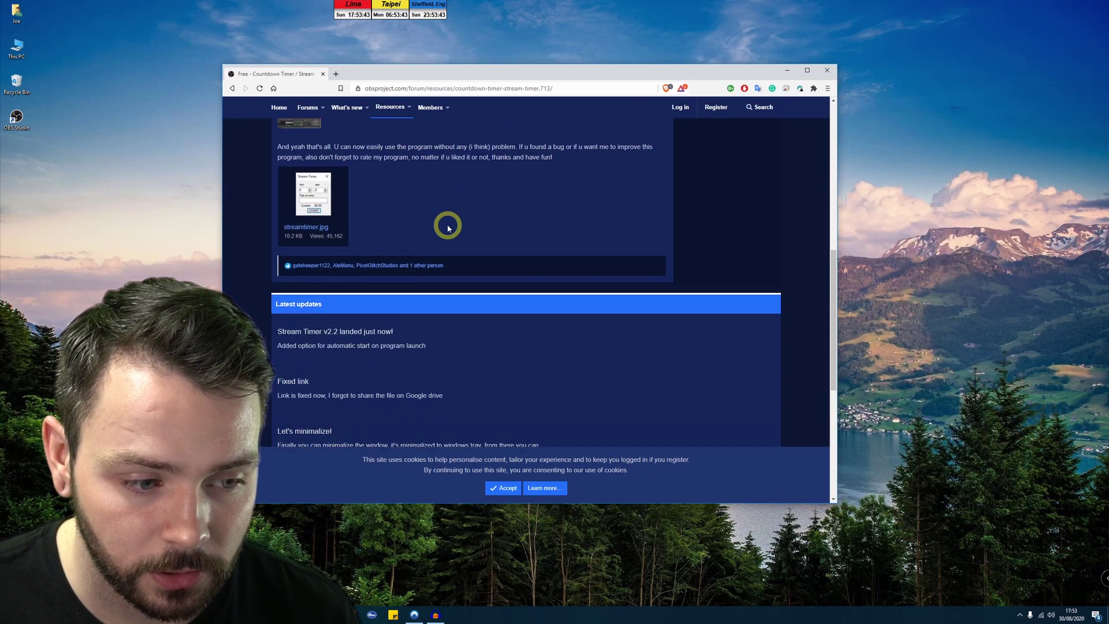
{"action": "scroll", "coordinate": [447, 225], "scroll_direction": "up", "scroll_amount": 5}
{"action": "scroll", "coordinate": [446, 225], "scroll_direction": "up", "scroll_amount": 3}
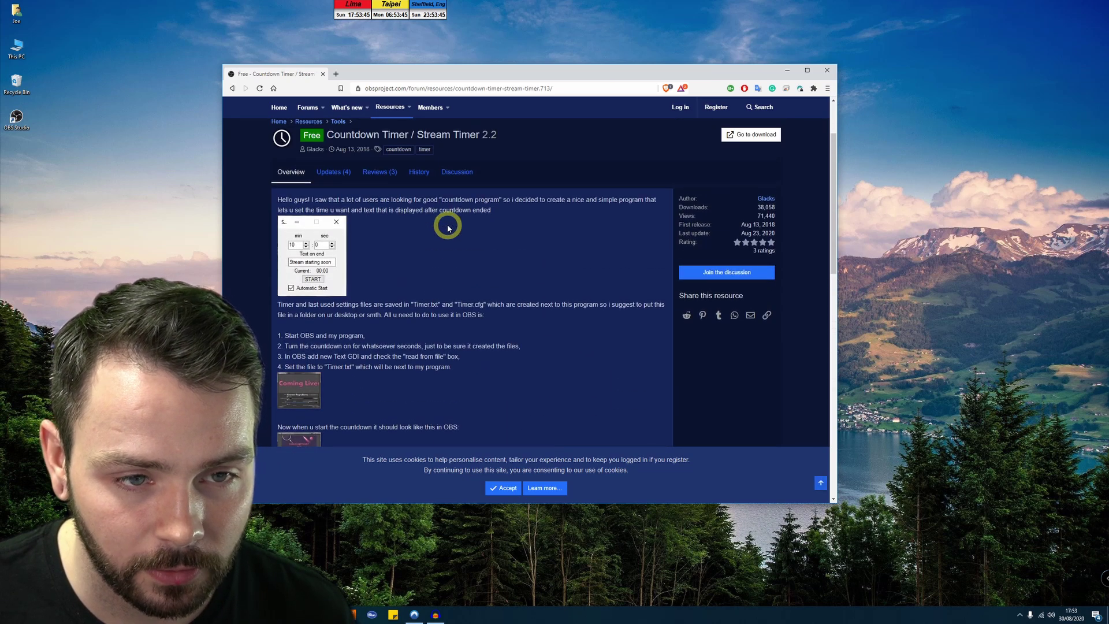
{"action": "scroll", "coordinate": [499, 279], "scroll_direction": "down", "scroll_amount": 10}
{"action": "scroll", "coordinate": [510, 304], "scroll_direction": "up", "scroll_amount": 12}
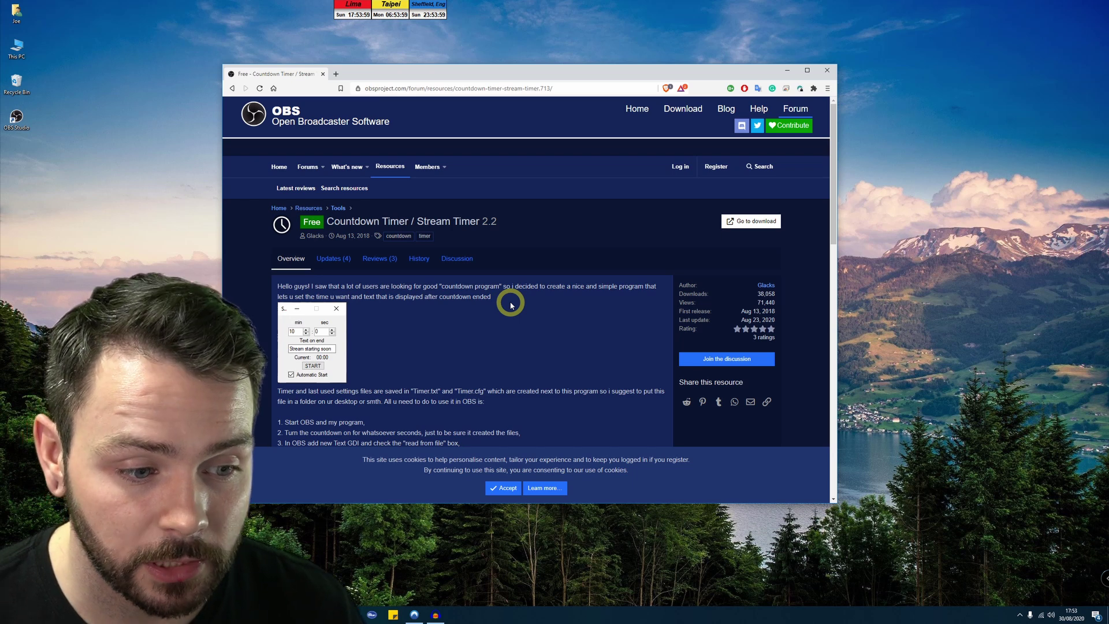
{"action": "scroll", "coordinate": [523, 265], "scroll_direction": "down", "scroll_amount": 1}
{"action": "scroll", "coordinate": [525, 265], "scroll_direction": "up", "scroll_amount": 1}
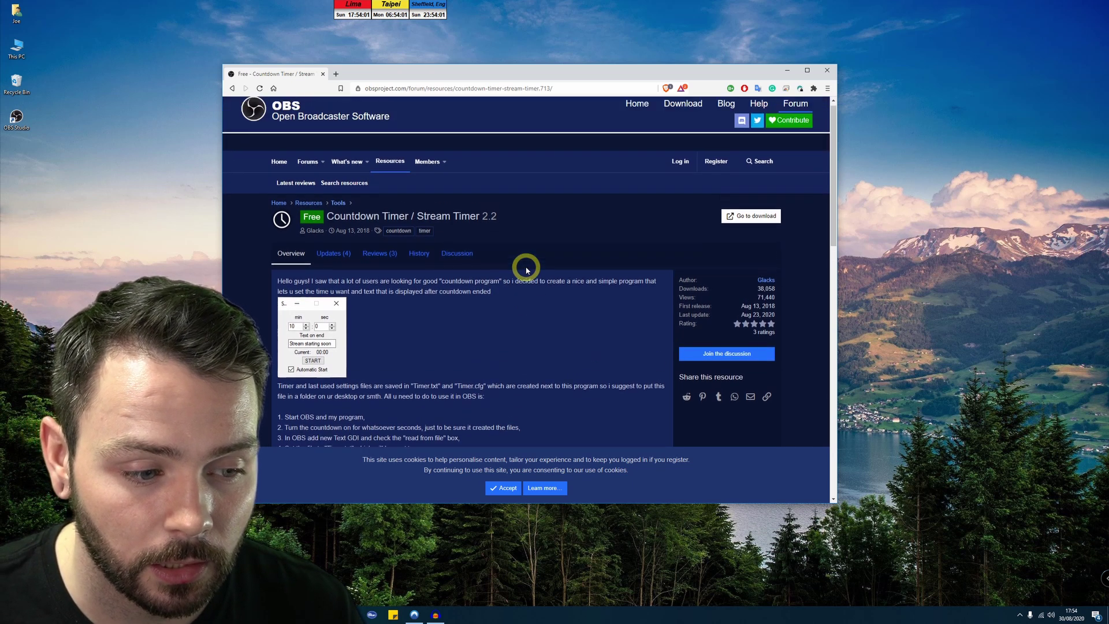
- Download Stream Timer v2.2 from the resource page to the Downloads folder and show the file in its folder
{"action": "left_click", "coordinate": [730, 225]}
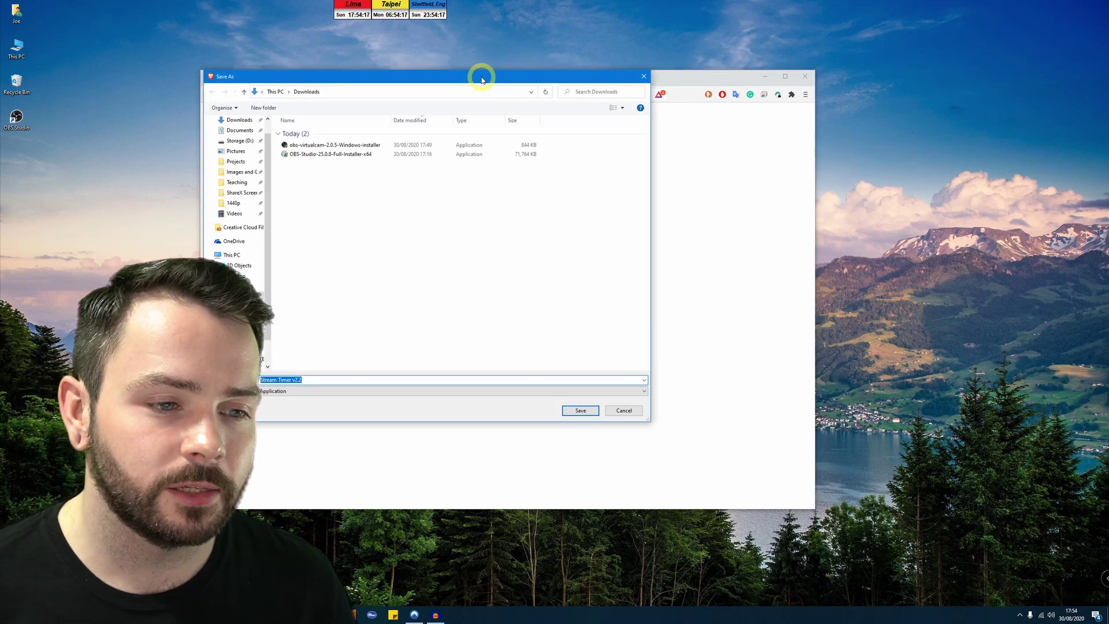
{"action": "scroll", "coordinate": [241, 190], "scroll_direction": "up", "scroll_amount": 1}
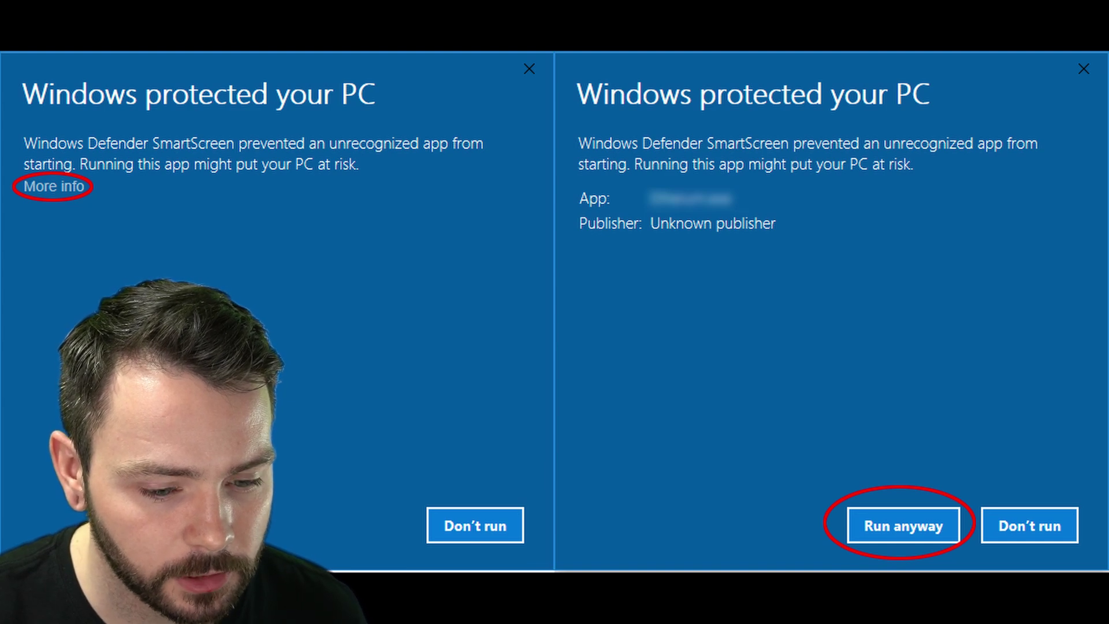
{"action": "left_click", "coordinate": [289, 497]}
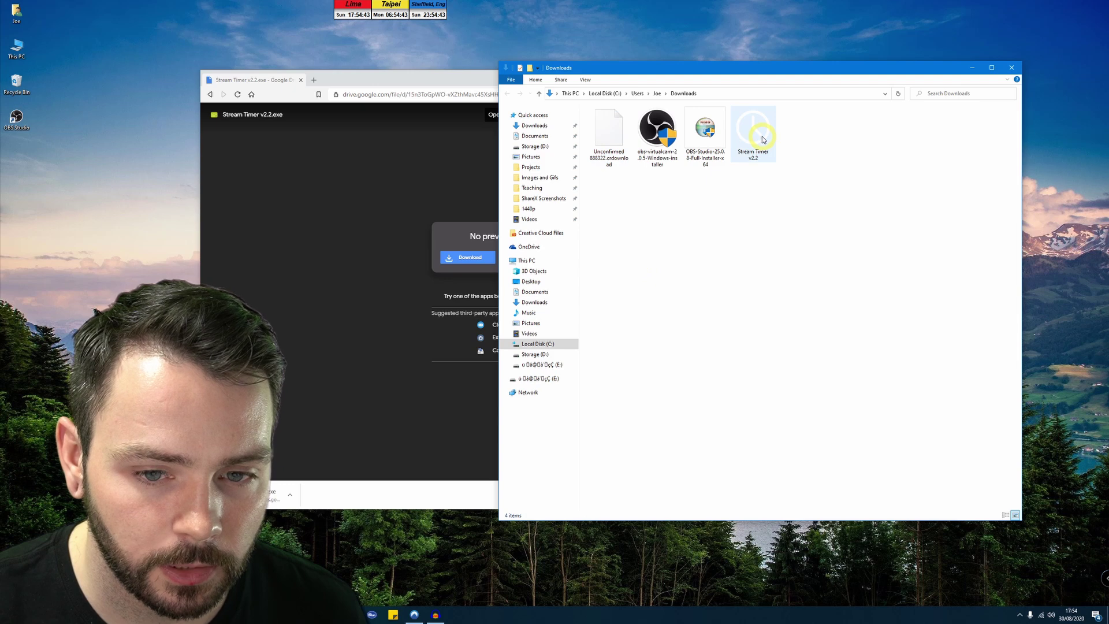
- Launch Stream Timer v2.2 and allow it to run anyway despite the Windows SmartScreen block
{"action": "double_click", "coordinate": [763, 140]}
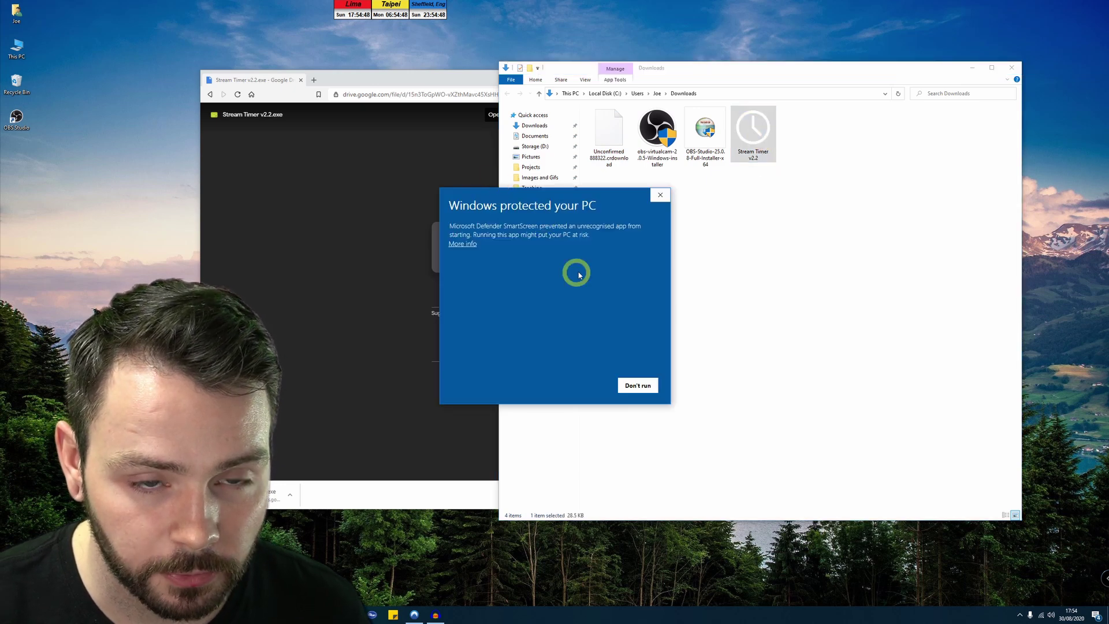
{"action": "left_click", "coordinate": [456, 244]}
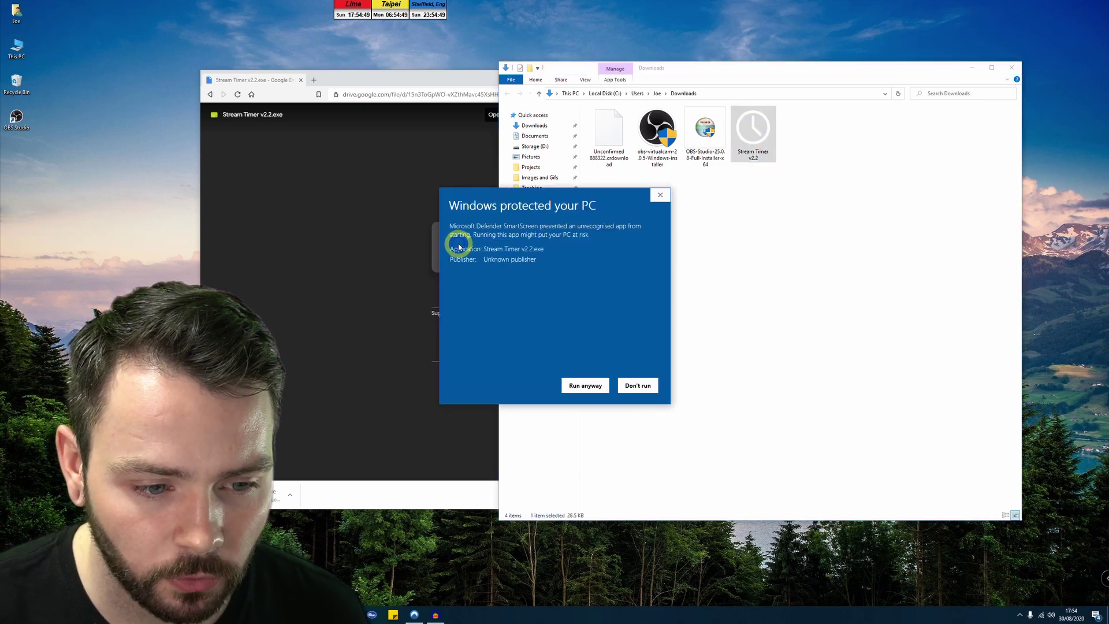
{"action": "left_click", "coordinate": [587, 388]}
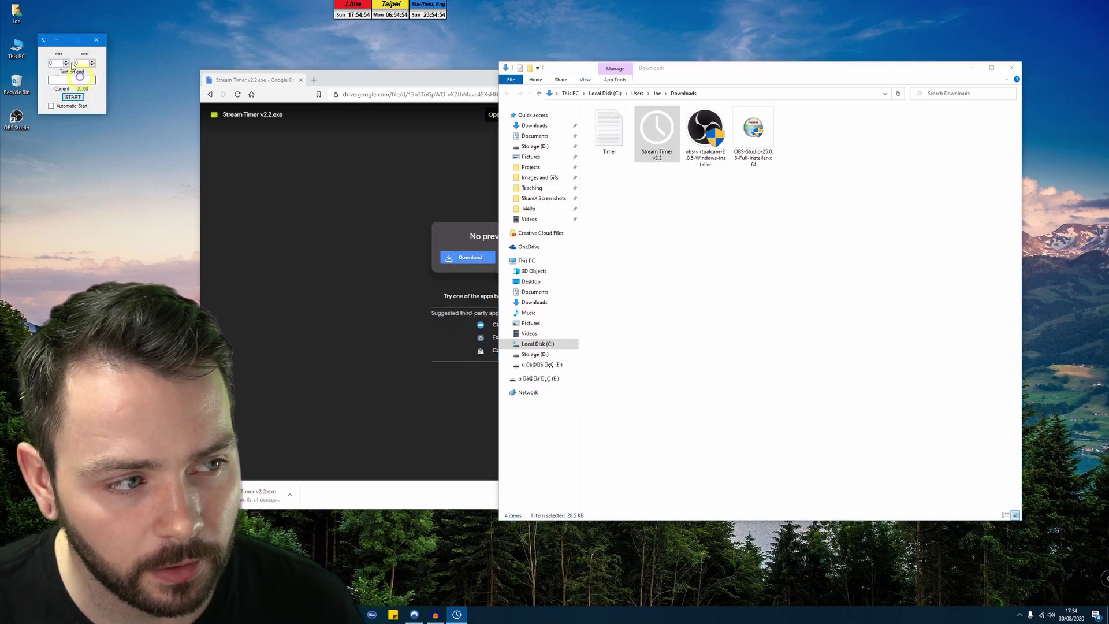
- Move the Stream Timer window clear of the browser and pin the program to the taskbar
{"action": "left_click_drag", "start_coordinate": [43, 40], "coordinate": [368, 184]}
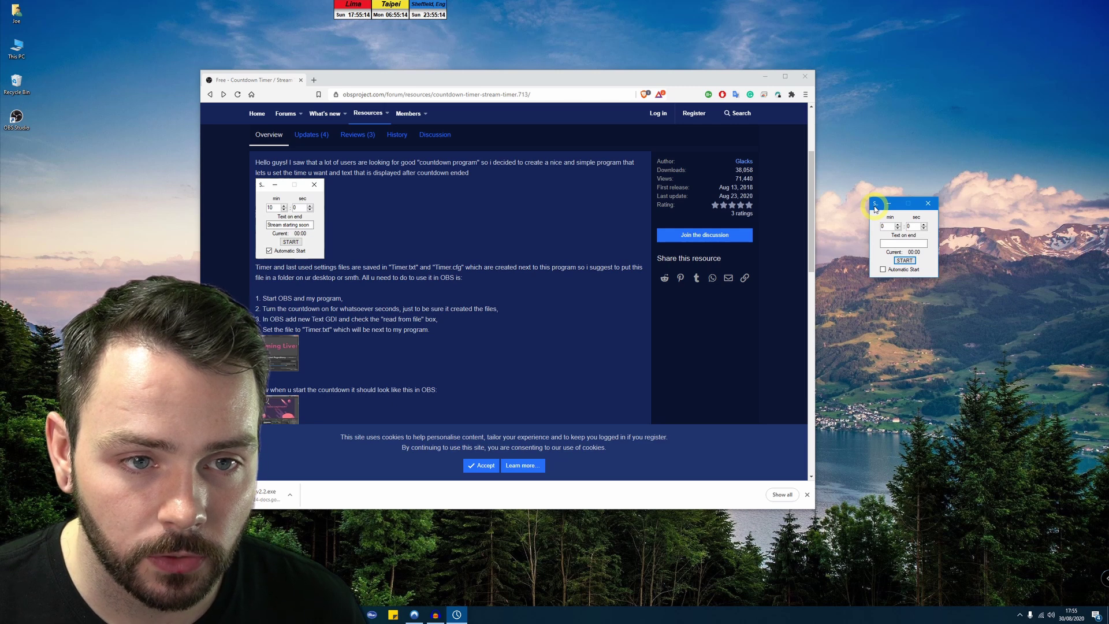
{"action": "right_click", "coordinate": [460, 616]}
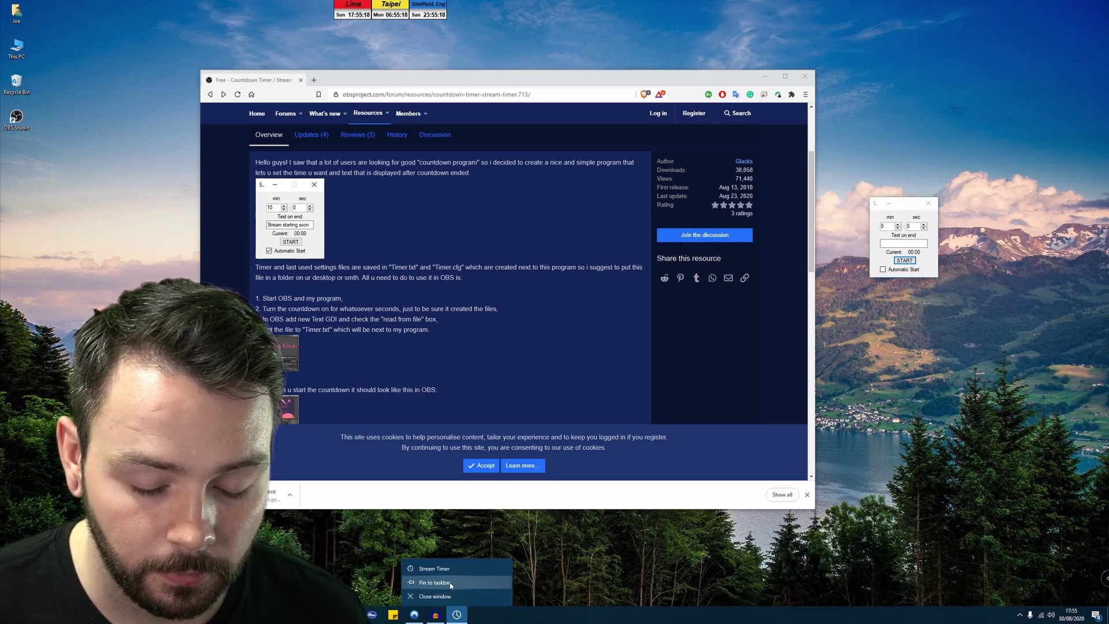
{"action": "left_click", "coordinate": [451, 584]}
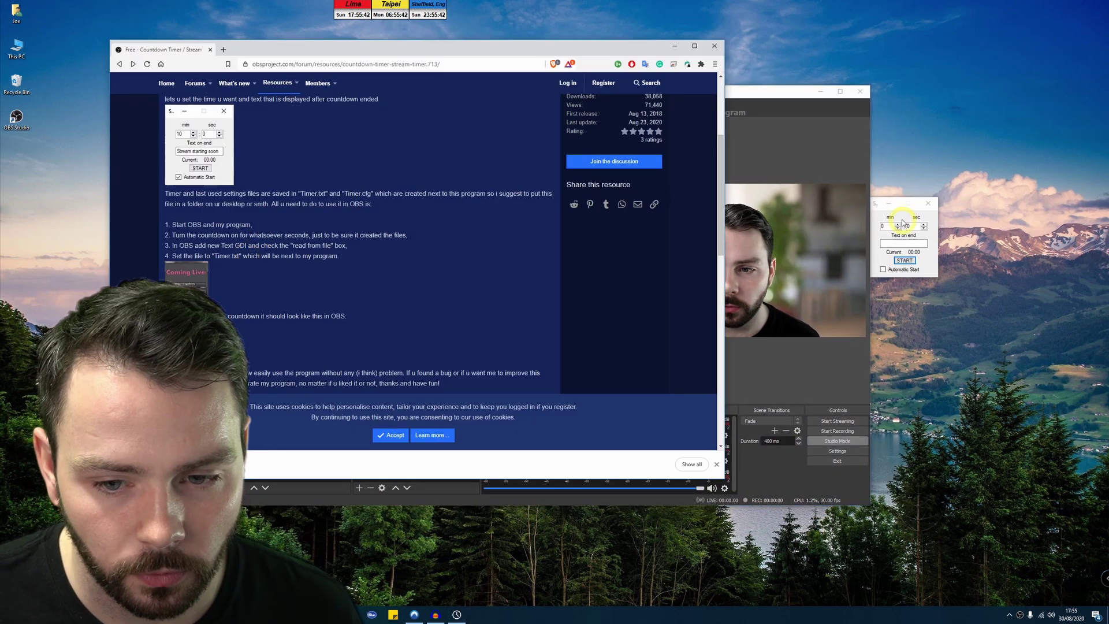
- Set the timer to 5 minutes 30 seconds with the end text READY, start the countdown, and move its window clear of OBS Studio
{"action": "left_click", "coordinate": [887, 223]}
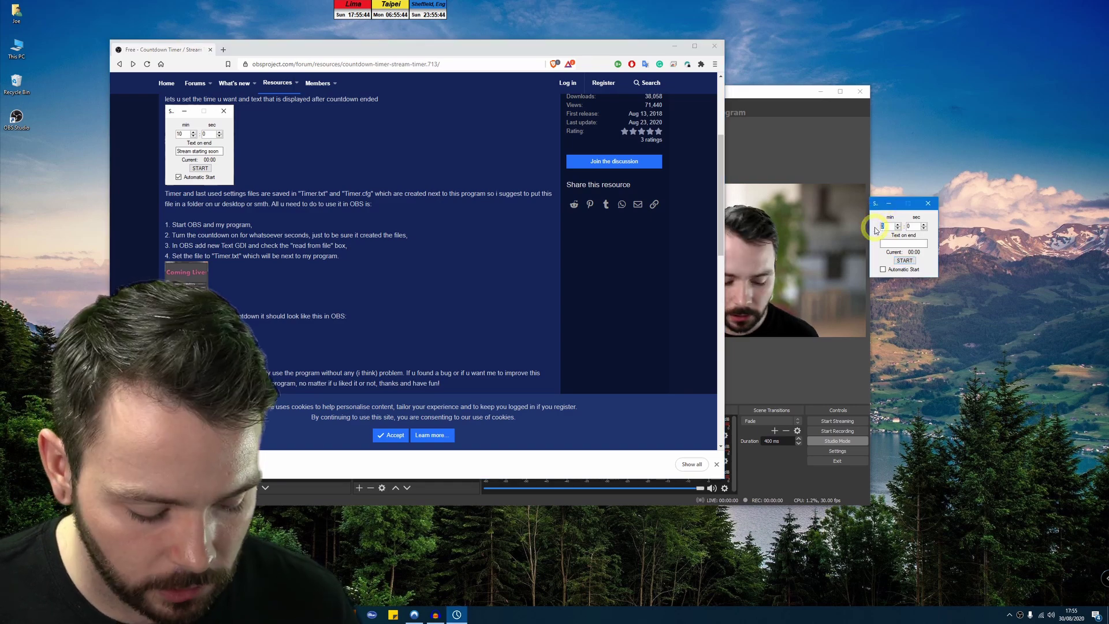
{"action": "type", "text": "5"}
{"action": "double_click", "coordinate": [916, 227]}
{"action": "type", "text": "30"}
{"action": "left_click", "coordinate": [902, 244]}
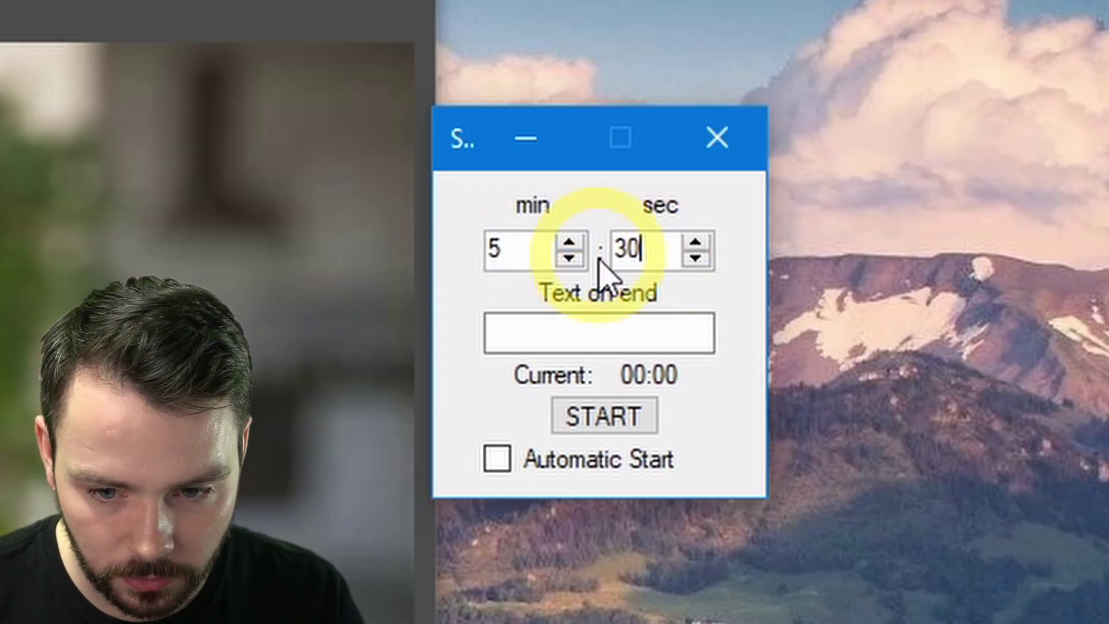
{"action": "left_click", "coordinate": [596, 331]}
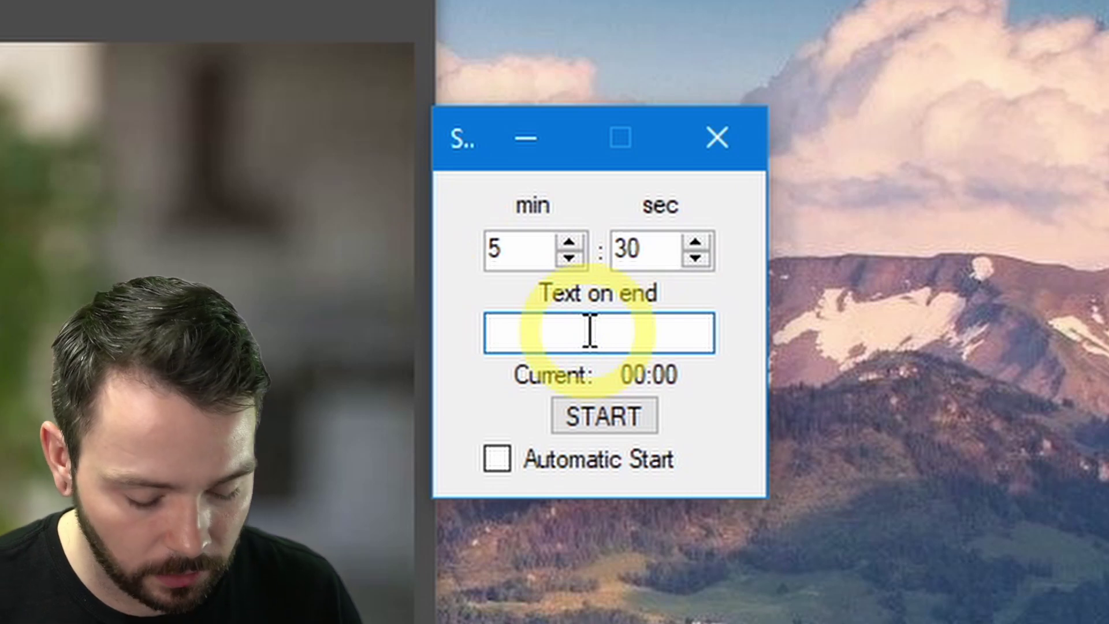
{"action": "type", "text": "READY"}
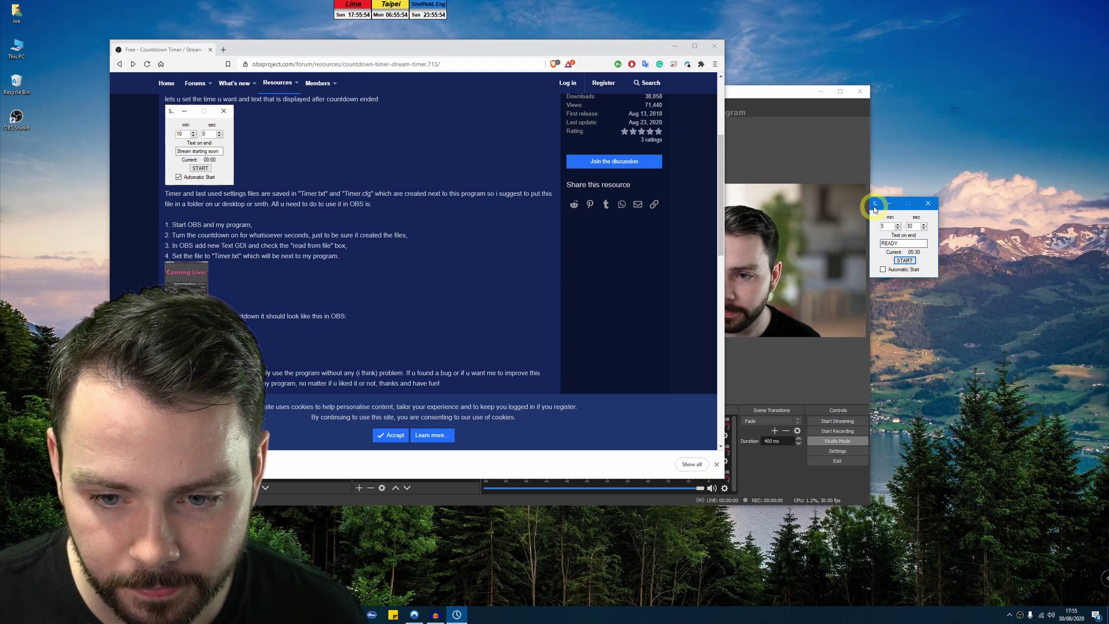
{"action": "left_click_drag", "start_coordinate": [875, 208], "coordinate": [910, 210]}
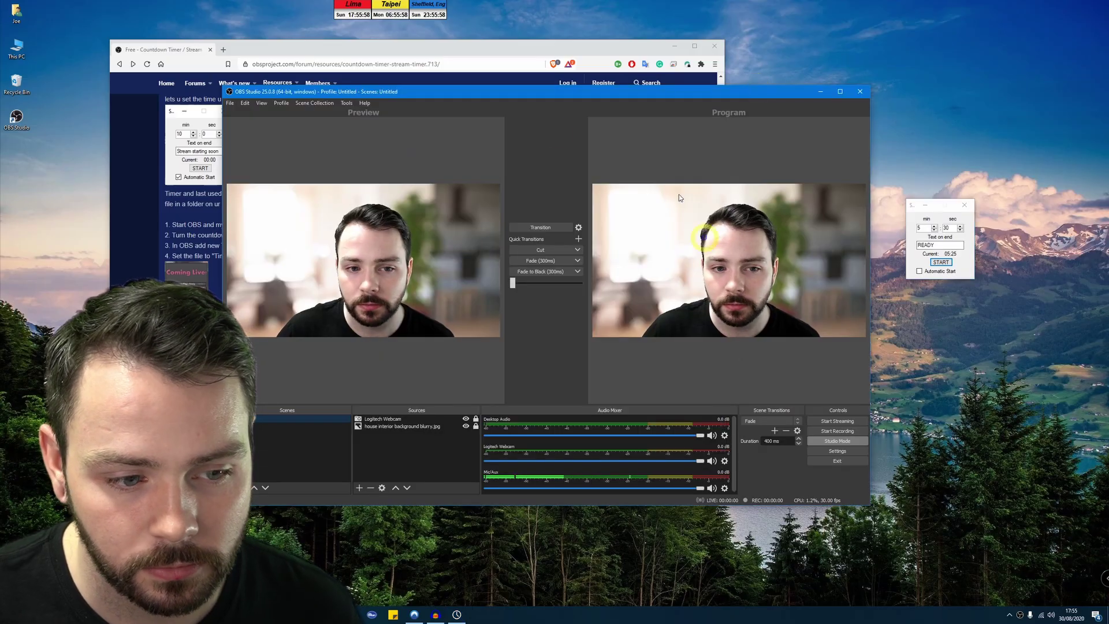
- Check the timer page's instructions for OBS, and bring OBS Studio to the front, positioned beside the running timer
{"action": "left_click", "coordinate": [486, 46]}
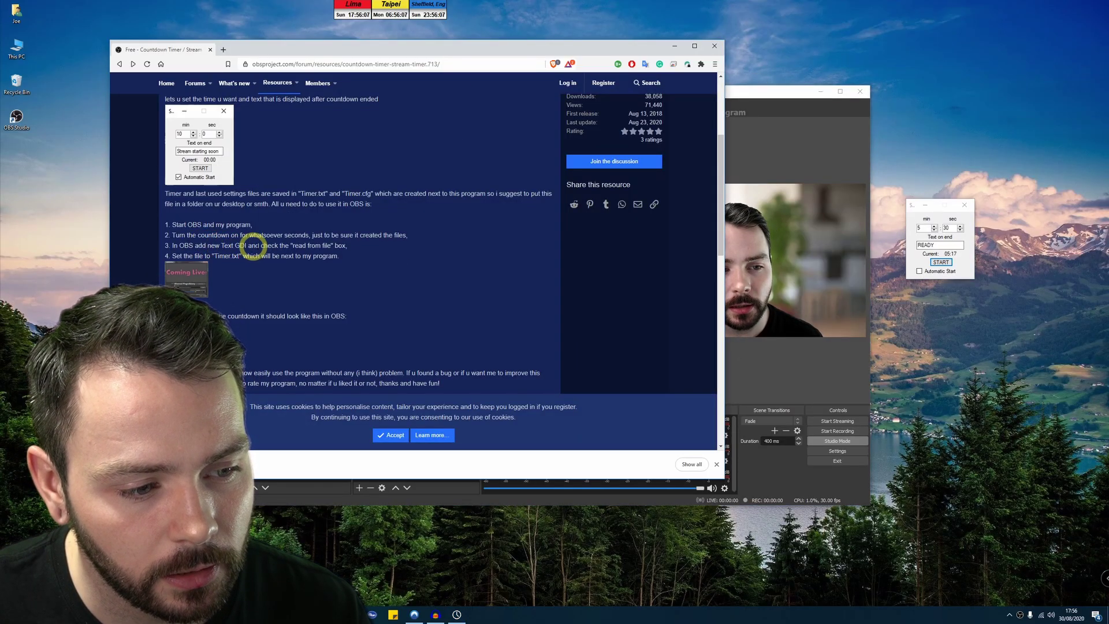
{"action": "left_click", "coordinate": [787, 390]}
{"action": "left_click_drag", "start_coordinate": [598, 81], "coordinate": [683, 55]}
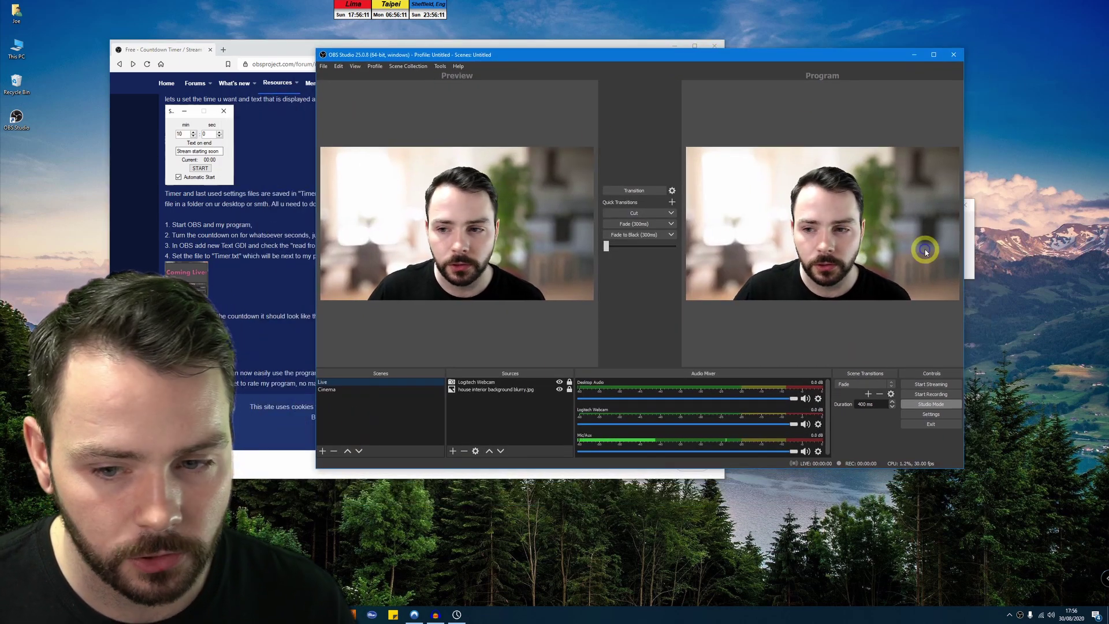
{"action": "left_click_drag", "start_coordinate": [817, 56], "coordinate": [734, 62]}
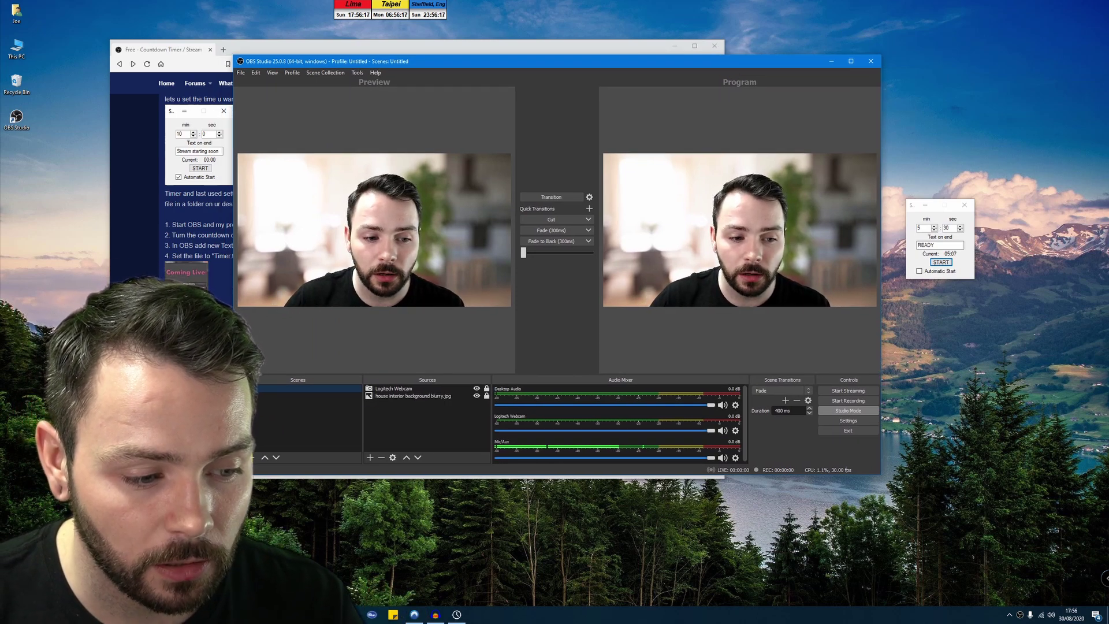
- Add a new scene named Countdown
{"action": "left_click", "coordinate": [228, 456]}
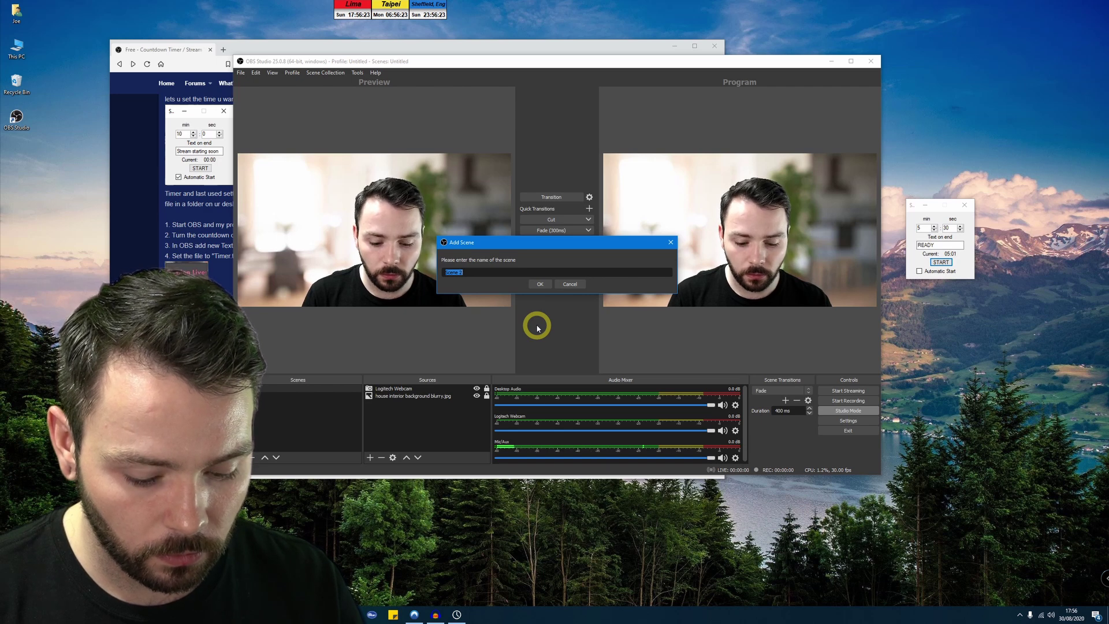
{"action": "type", "text": "Countdow"}
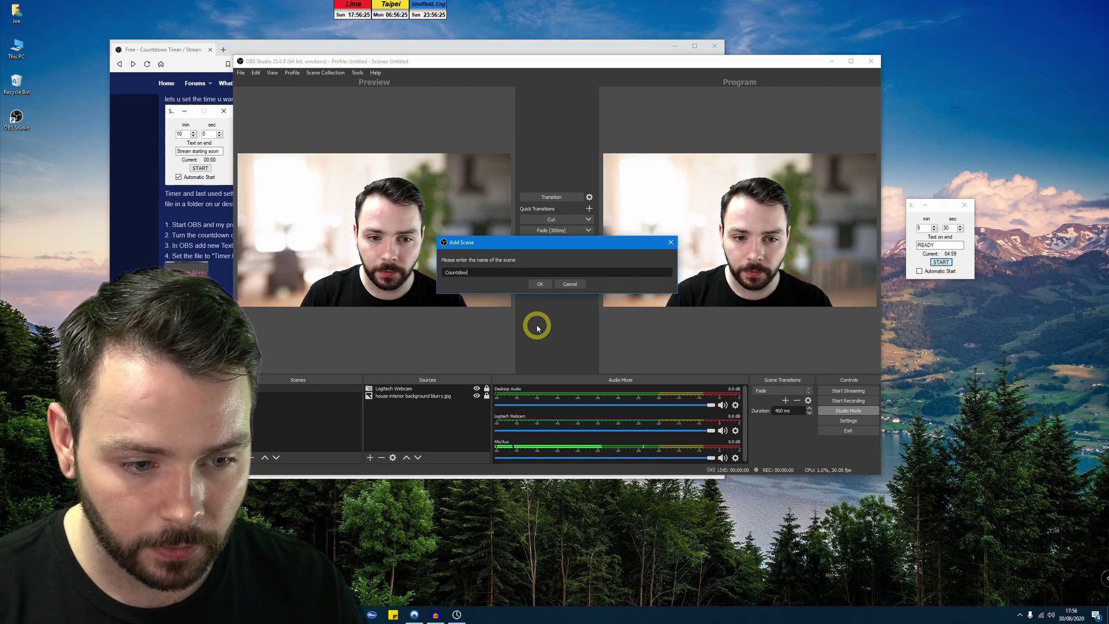
{"action": "type", "text": "n"}
{"action": "key", "text": "Return"}
- Add a new Text (GDI+) source with its default name to the Countdown scene
{"action": "left_click", "coordinate": [369, 457]}
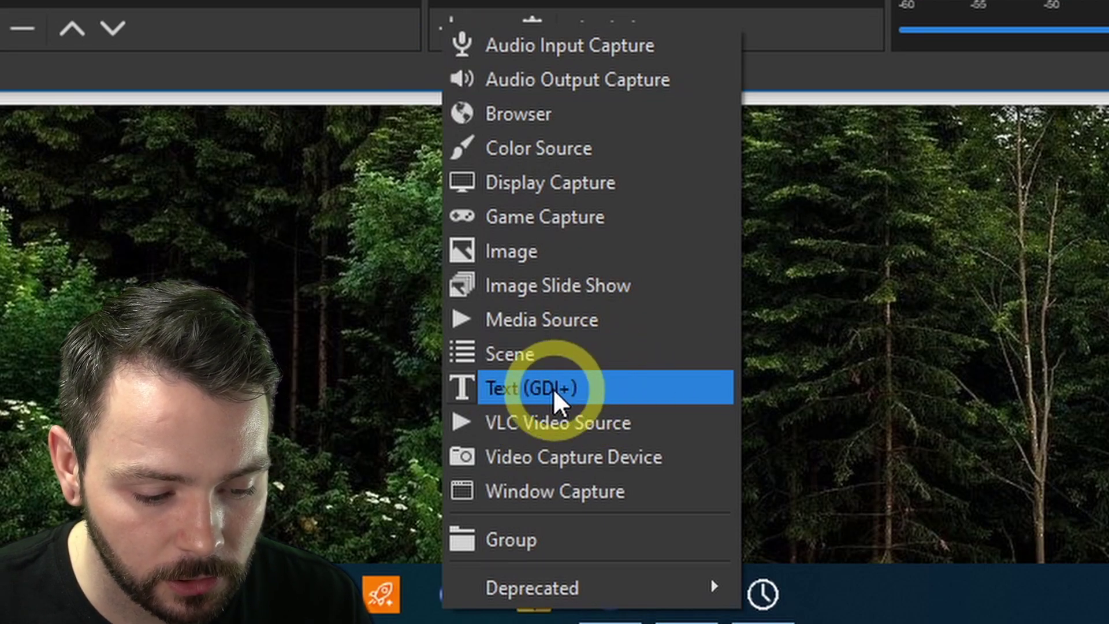
{"action": "left_click", "coordinate": [557, 389]}
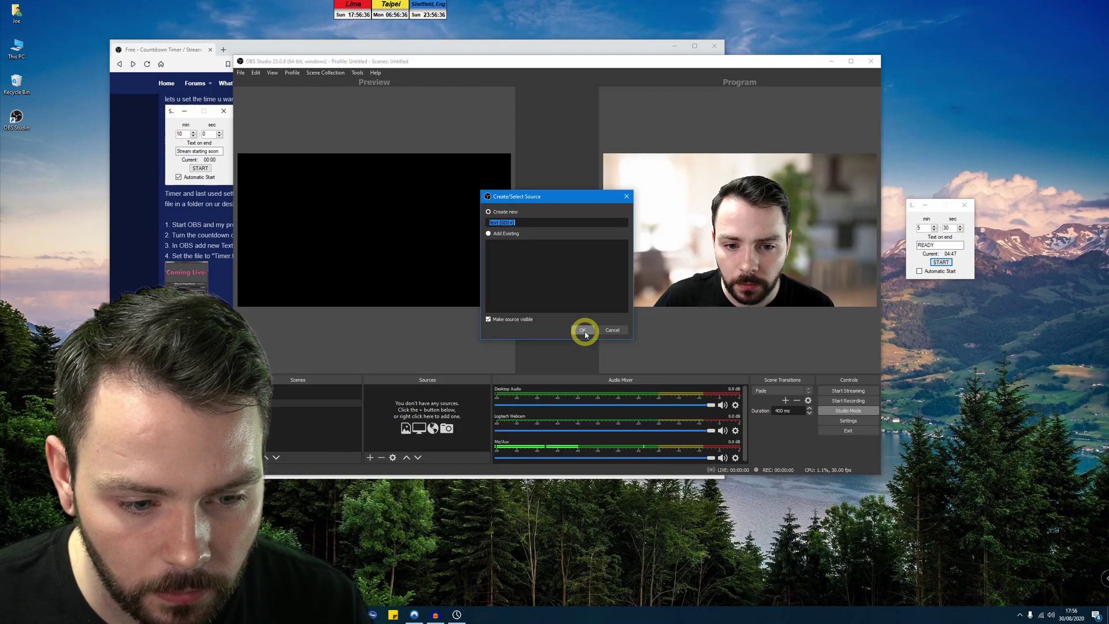
{"action": "left_click", "coordinate": [584, 331]}
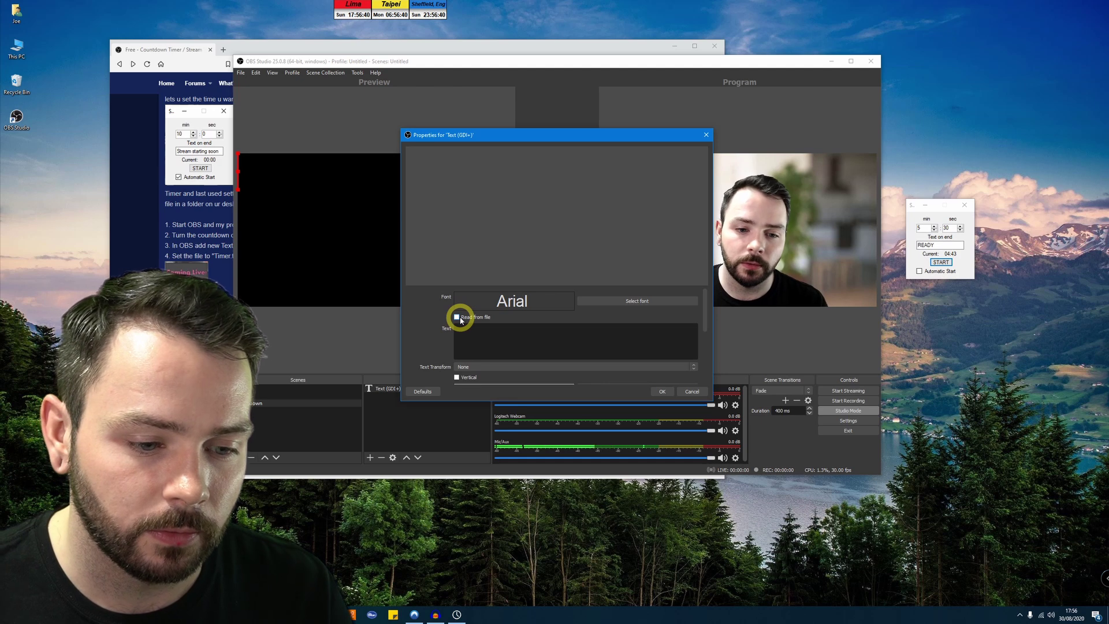
- Make the text source read its content from the Timer text file in the Downloads folder
{"action": "left_click", "coordinate": [457, 317]}
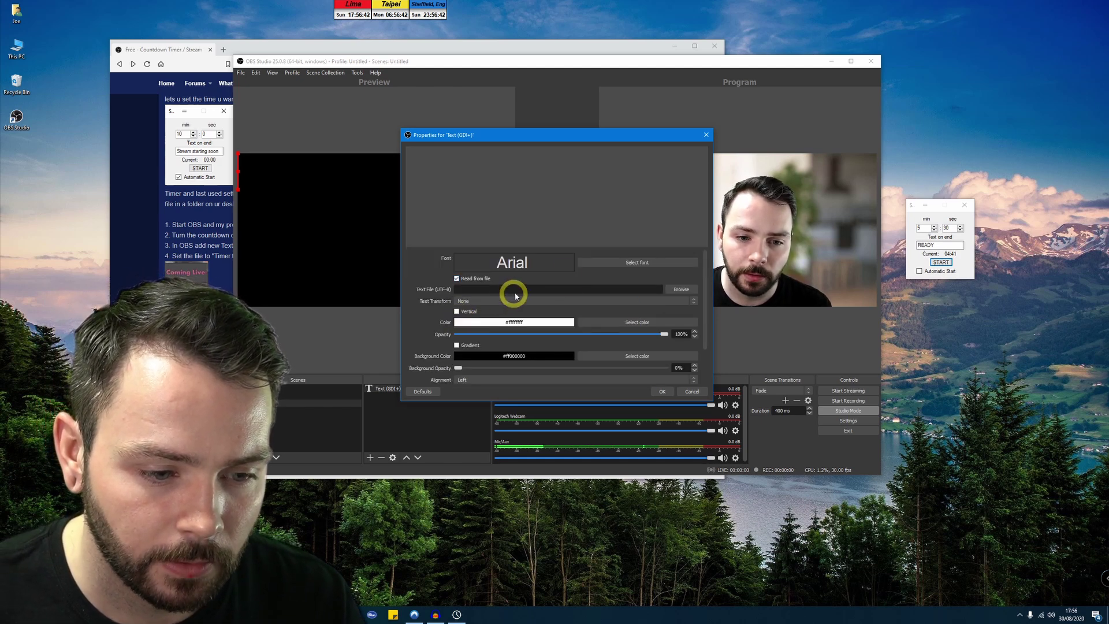
{"action": "left_click", "coordinate": [684, 290]}
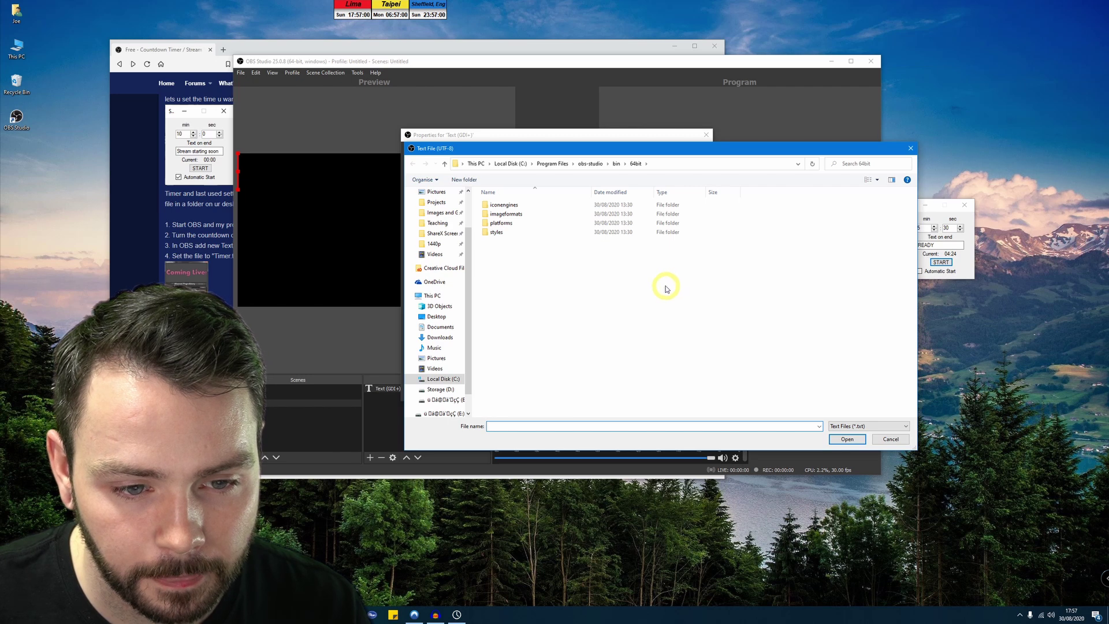
{"action": "left_click", "coordinate": [437, 338]}
{"action": "left_click", "coordinate": [496, 218]}
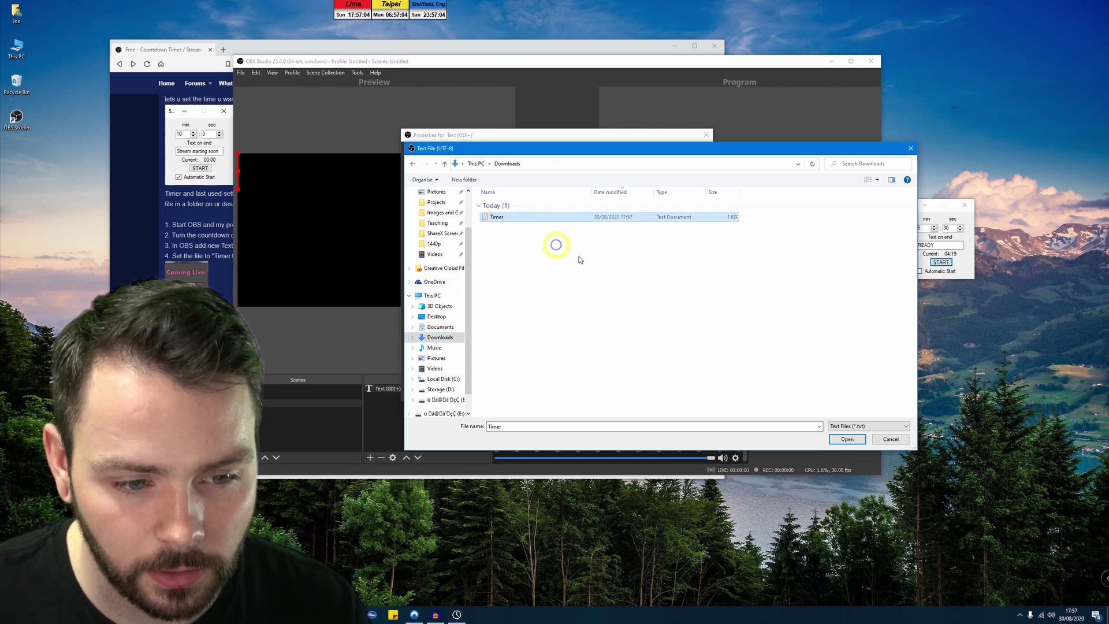
{"action": "left_click", "coordinate": [847, 439]}
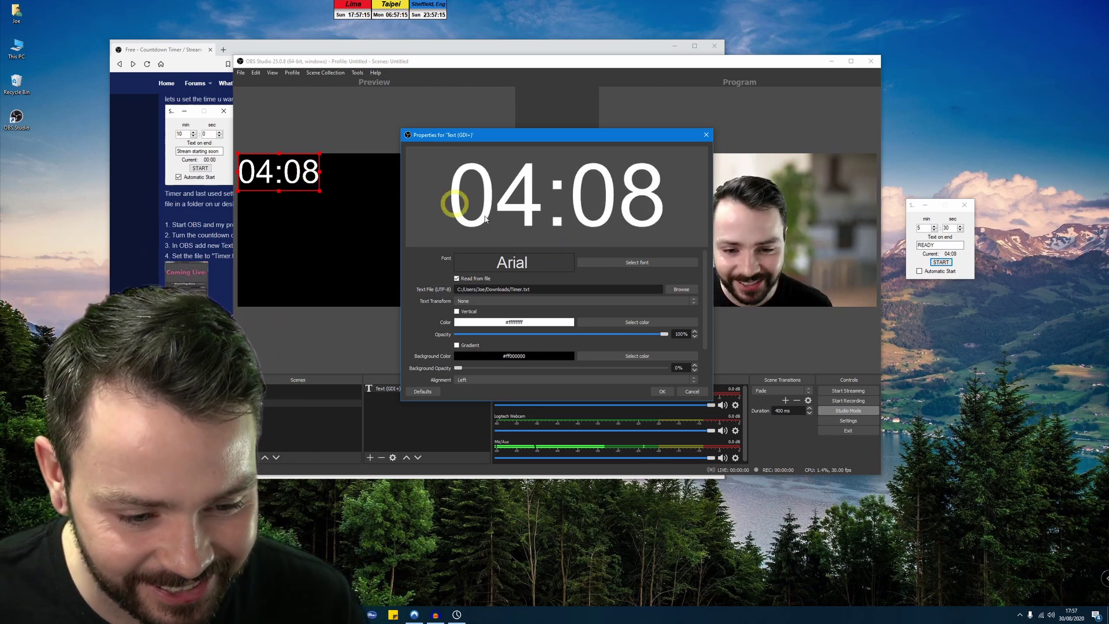
- Change the countdown text's font to Lemon Milk Bold
{"action": "left_click", "coordinate": [644, 264]}
{"action": "left_click", "coordinate": [478, 223]}
{"action": "left_click", "coordinate": [479, 246]}
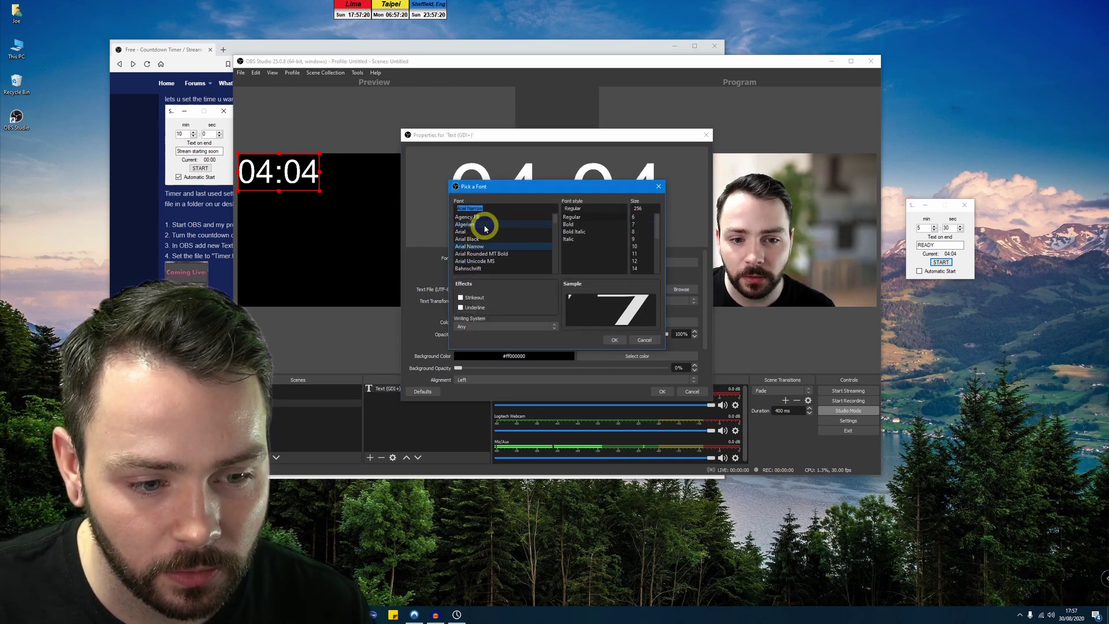
{"action": "left_click", "coordinate": [488, 224]}
{"action": "left_click", "coordinate": [614, 340]}
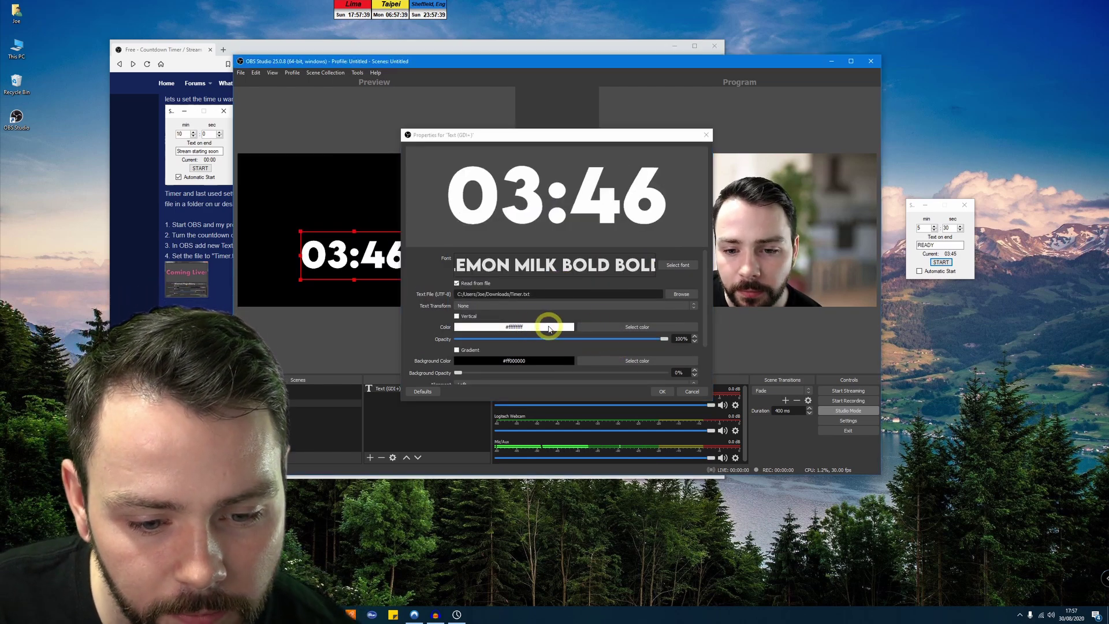
- Set the countdown text's colour to light blue #00aaff and accept the text source's properties
{"action": "left_click", "coordinate": [635, 327]}
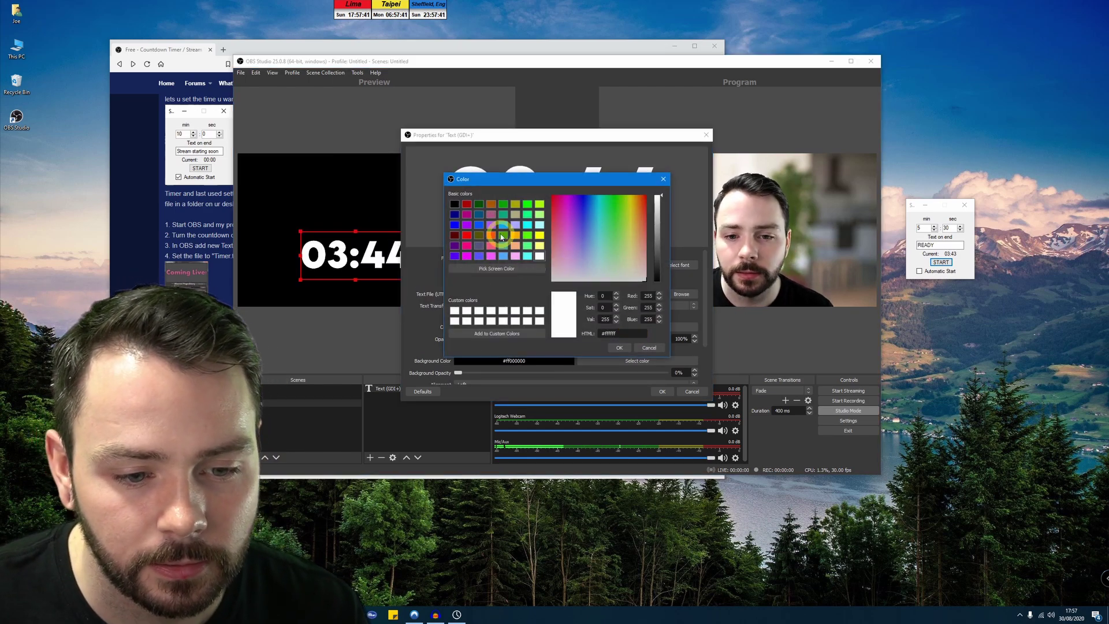
{"action": "left_click", "coordinate": [502, 225]}
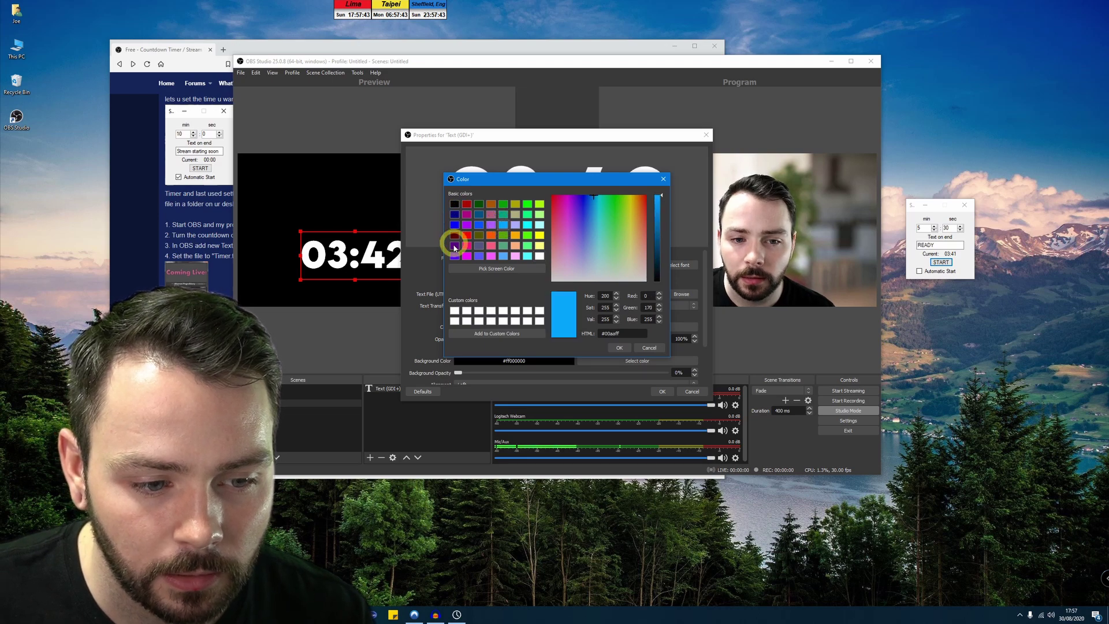
{"action": "left_click", "coordinate": [620, 348]}
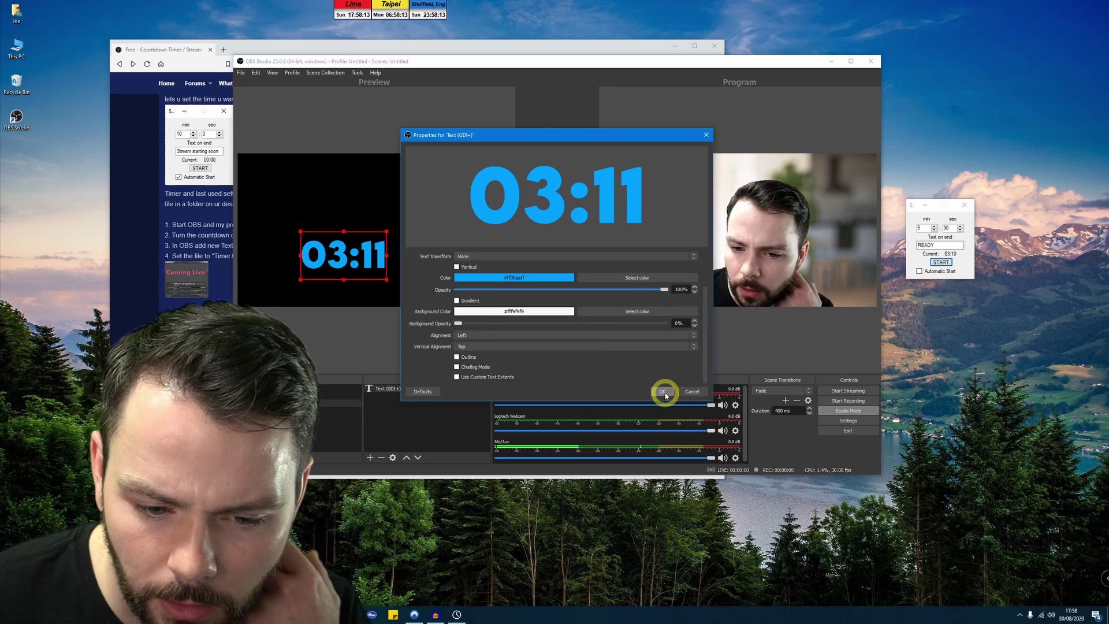
{"action": "left_click", "coordinate": [663, 392]}
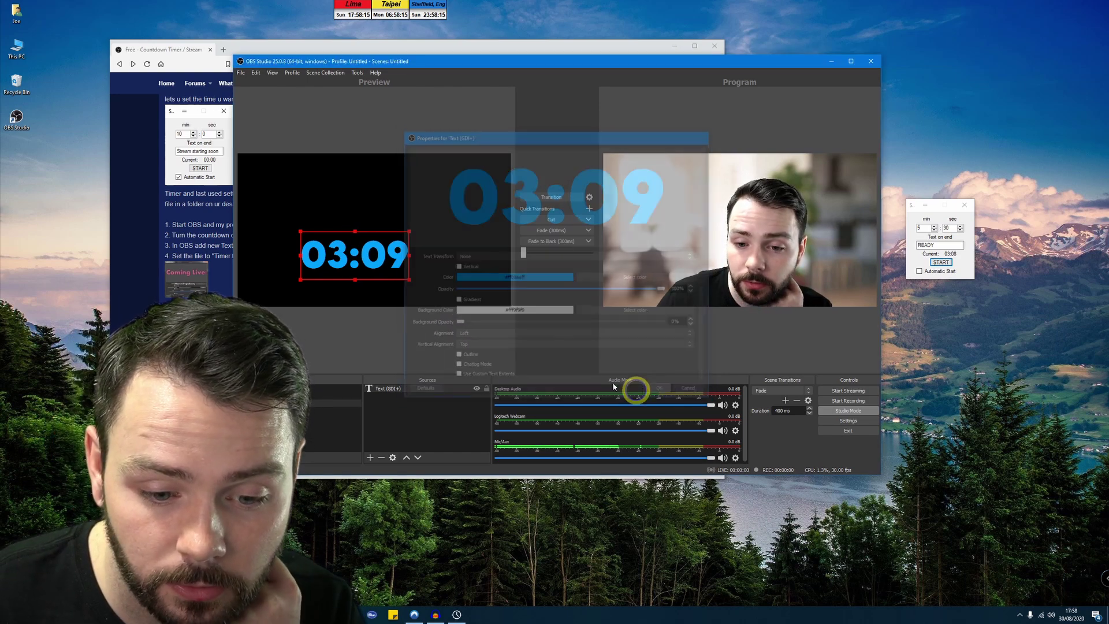
- Run the timer from 0 minutes 5 seconds and nudge the text source slightly lower in the preview
{"action": "left_click", "coordinate": [953, 228]}
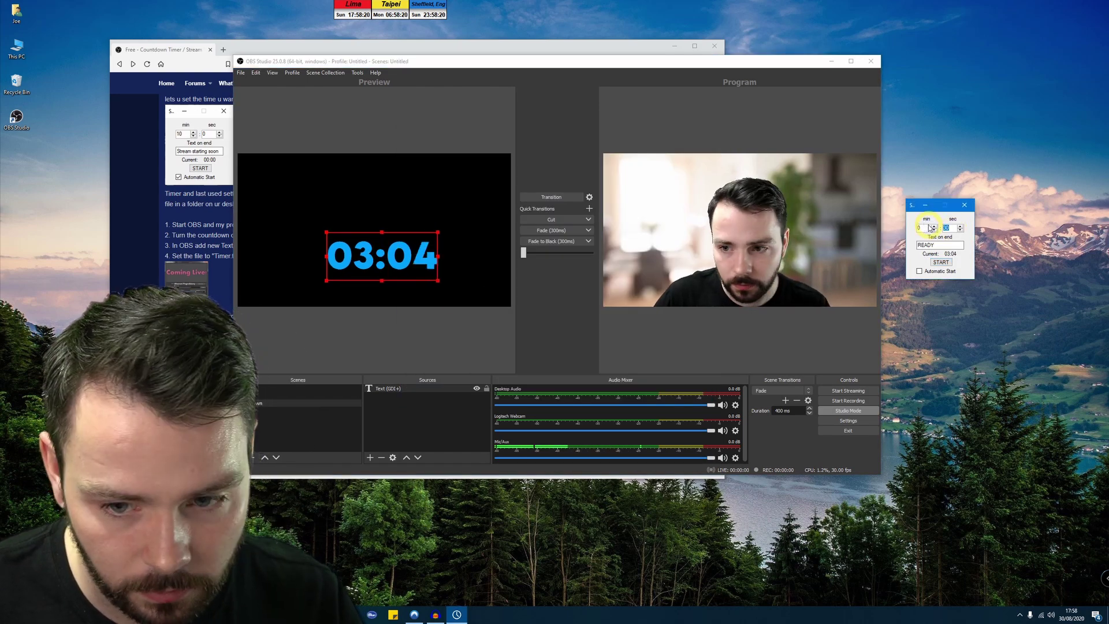
{"action": "left_click", "coordinate": [940, 262]}
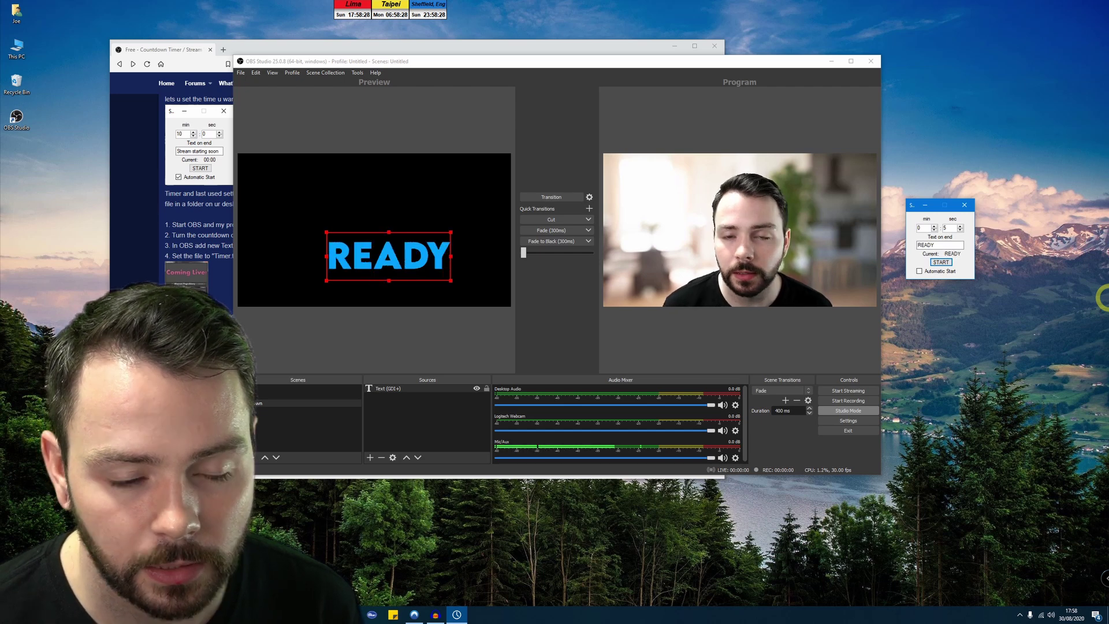
{"action": "left_click_drag", "start_coordinate": [433, 245], "coordinate": [433, 249]}
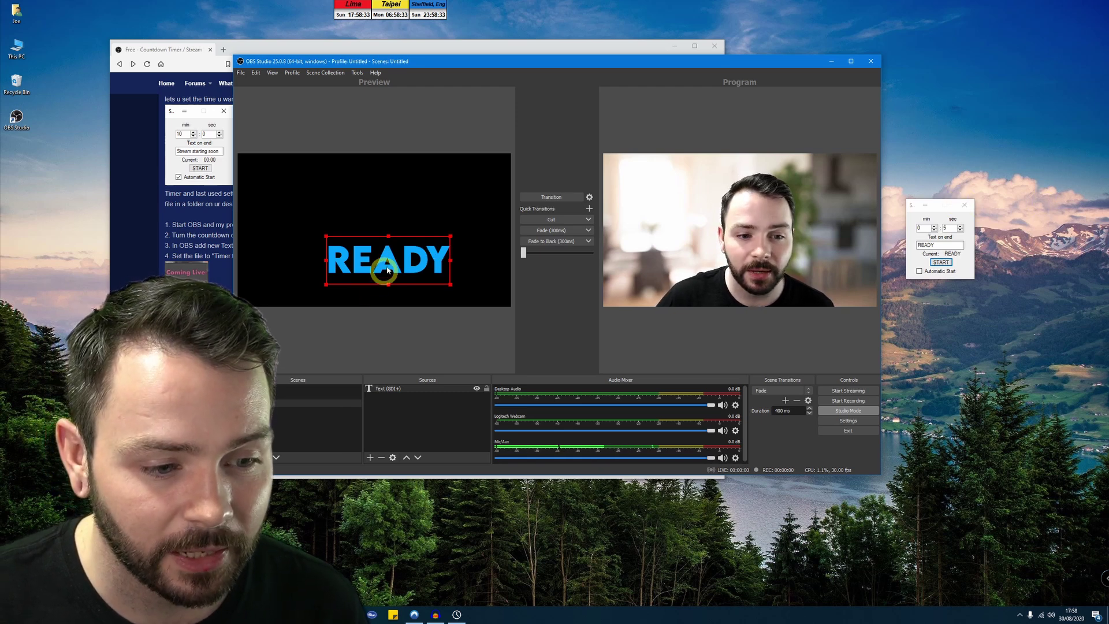
{"action": "left_click_drag", "start_coordinate": [392, 260], "coordinate": [385, 262]}
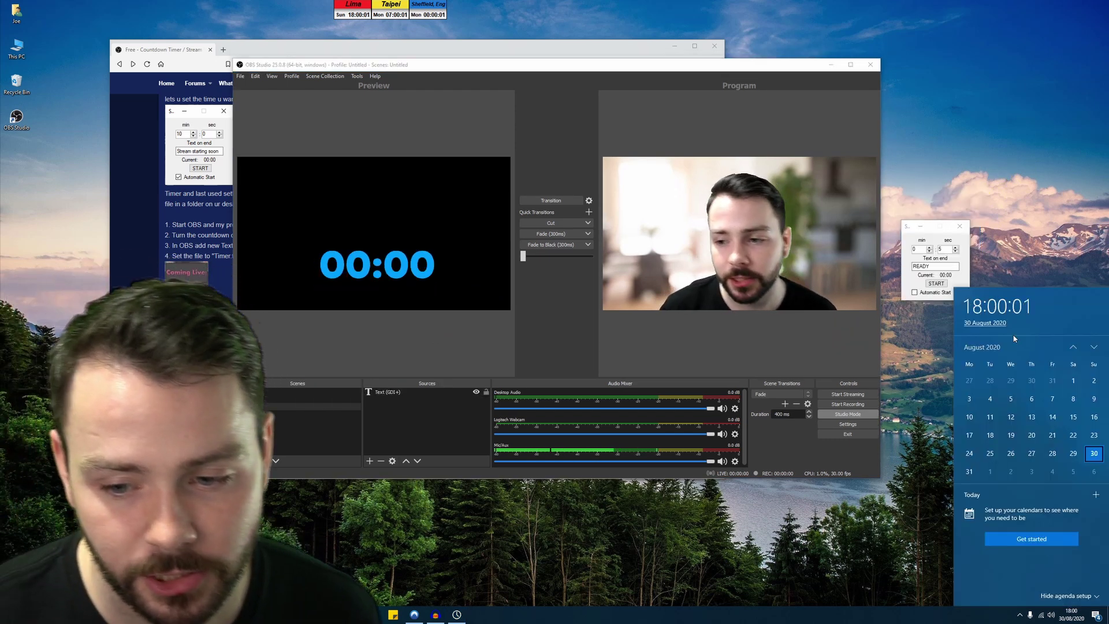
- Set the timer to 29 minutes 45 seconds and start it when the system clock reaches 18:00:15
{"action": "double_click", "coordinate": [918, 249]}
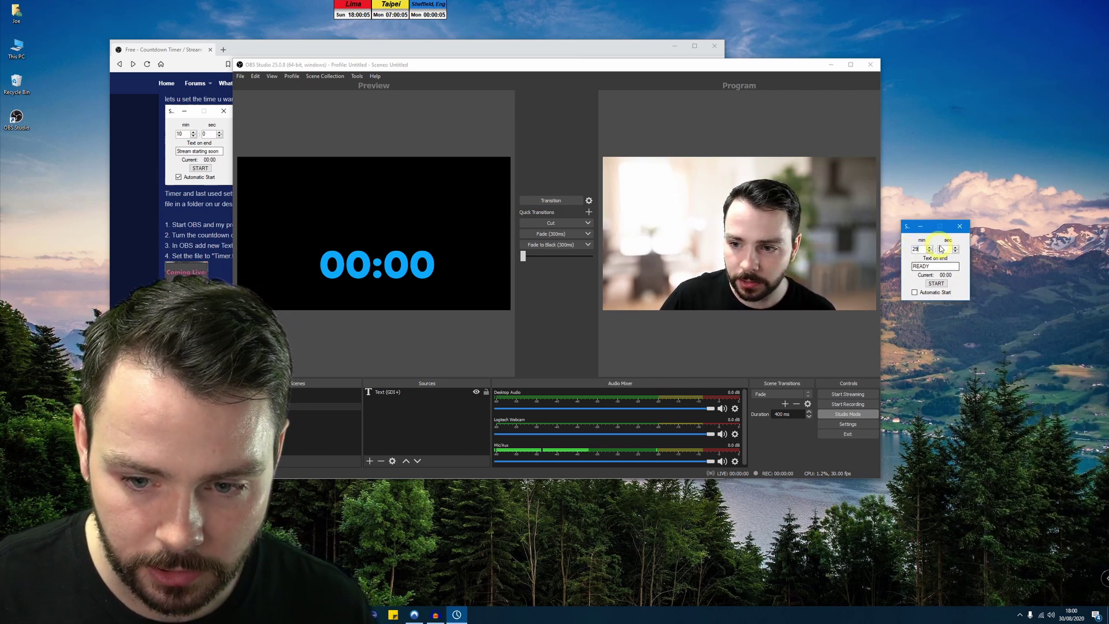
{"action": "left_click", "coordinate": [1071, 614]}
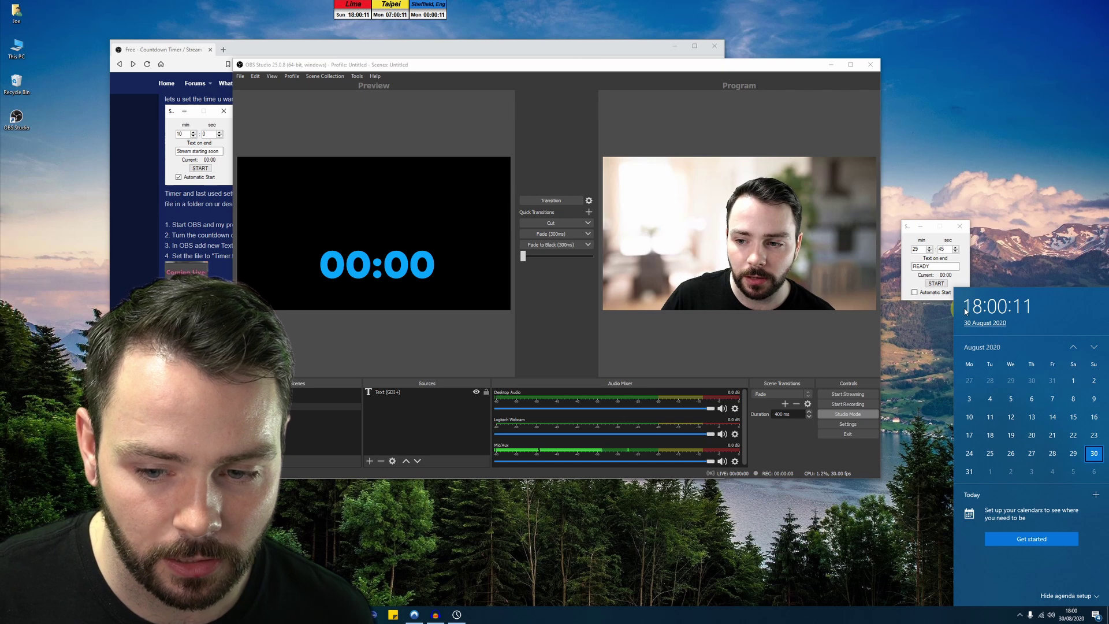
{"action": "left_click", "coordinate": [936, 284]}
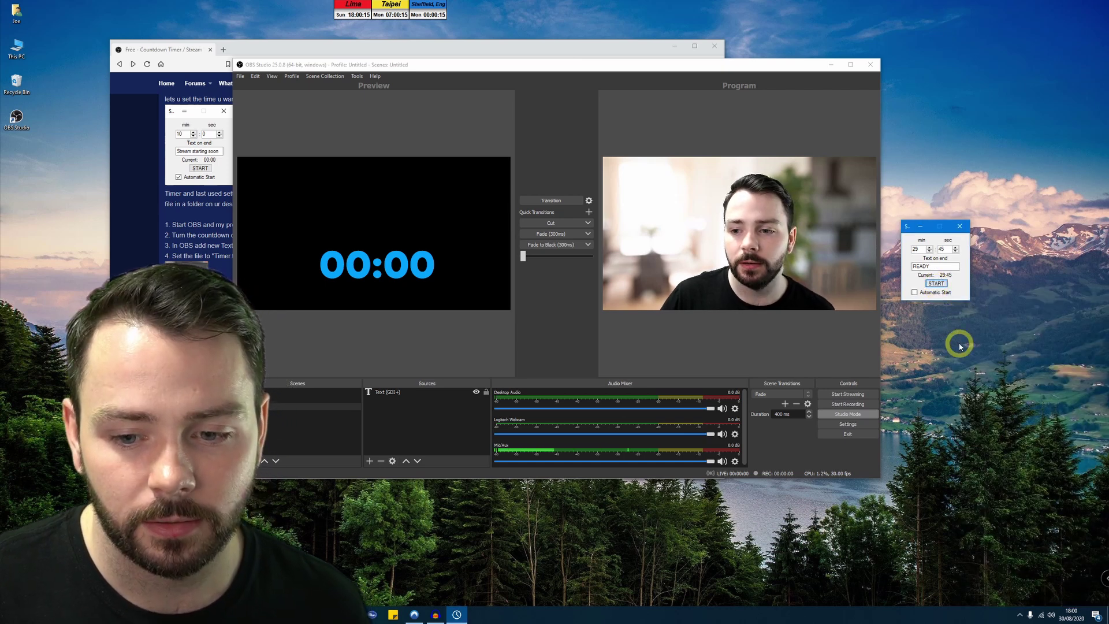
- Minimise the timer to the system tray, check its icon there, and reposition the countdown text in the preview
{"action": "left_click", "coordinate": [874, 276]}
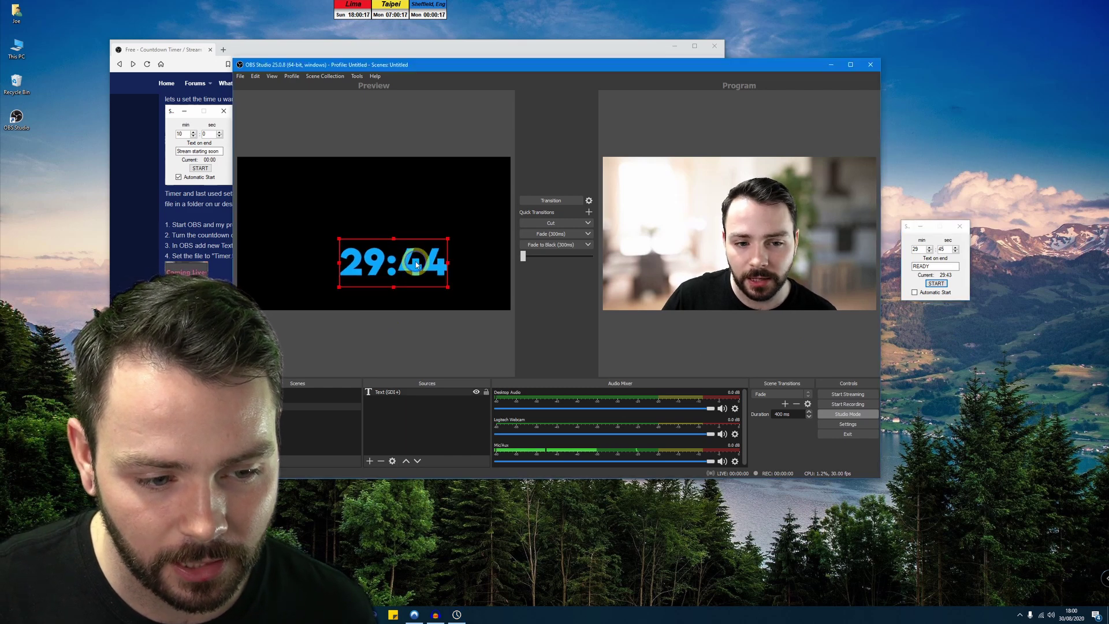
{"action": "left_click", "coordinate": [920, 229]}
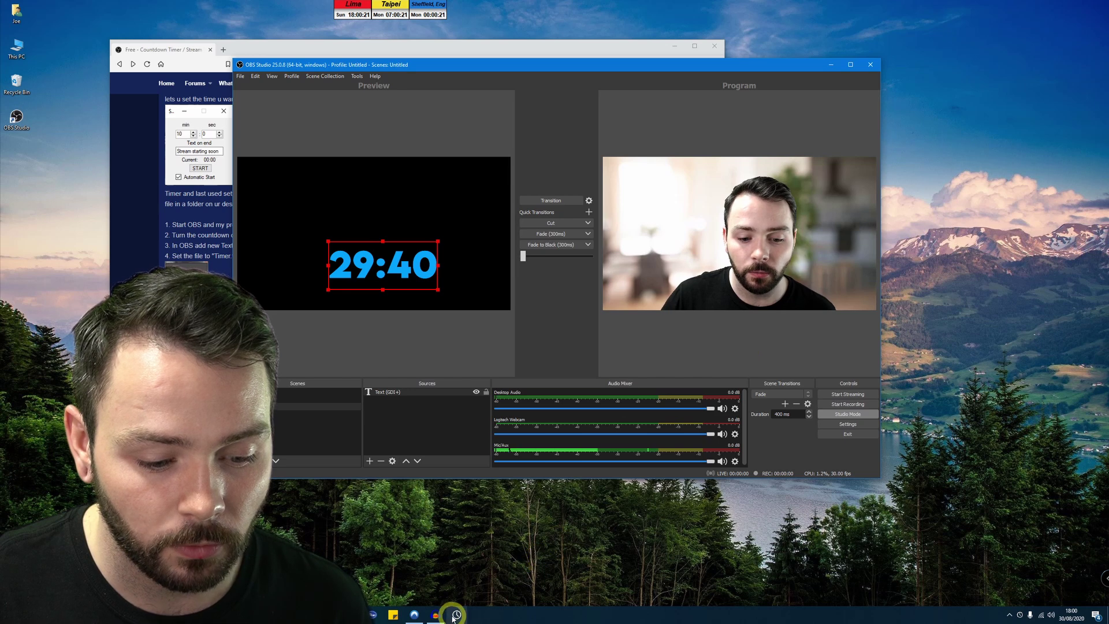
{"action": "left_click", "coordinate": [1020, 612]}
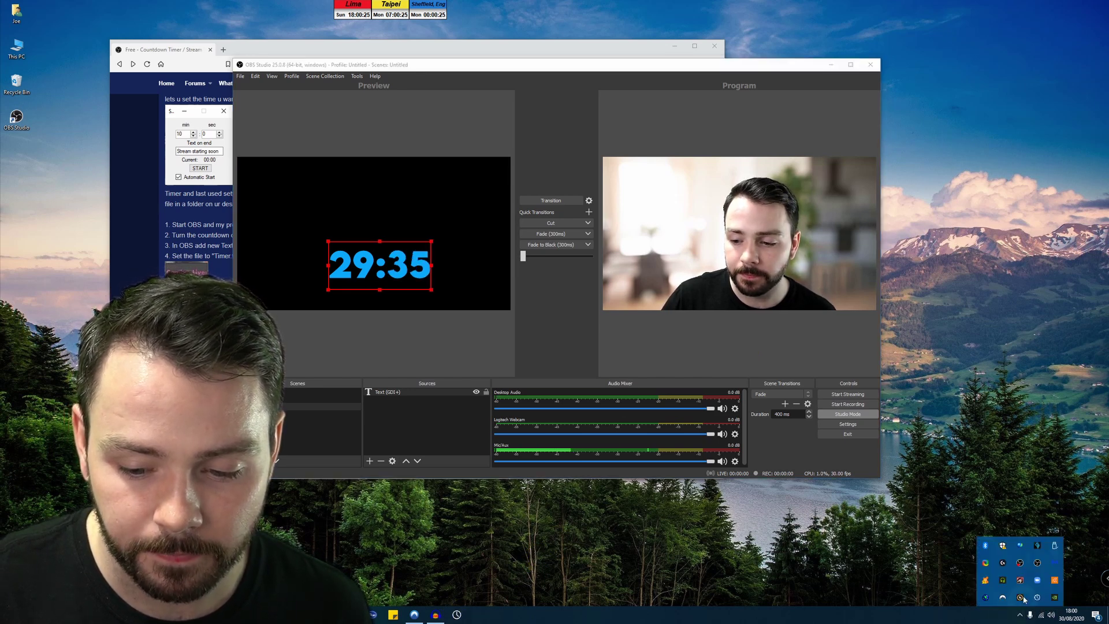
{"action": "left_click", "coordinate": [1029, 593]}
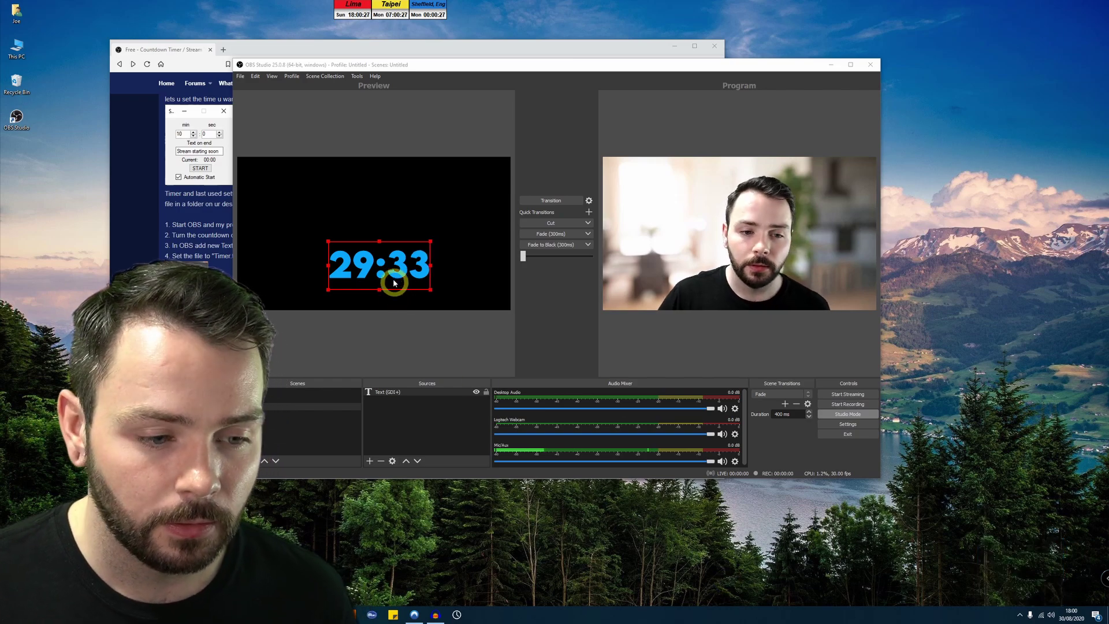
{"action": "left_click_drag", "start_coordinate": [389, 289], "coordinate": [380, 289]}
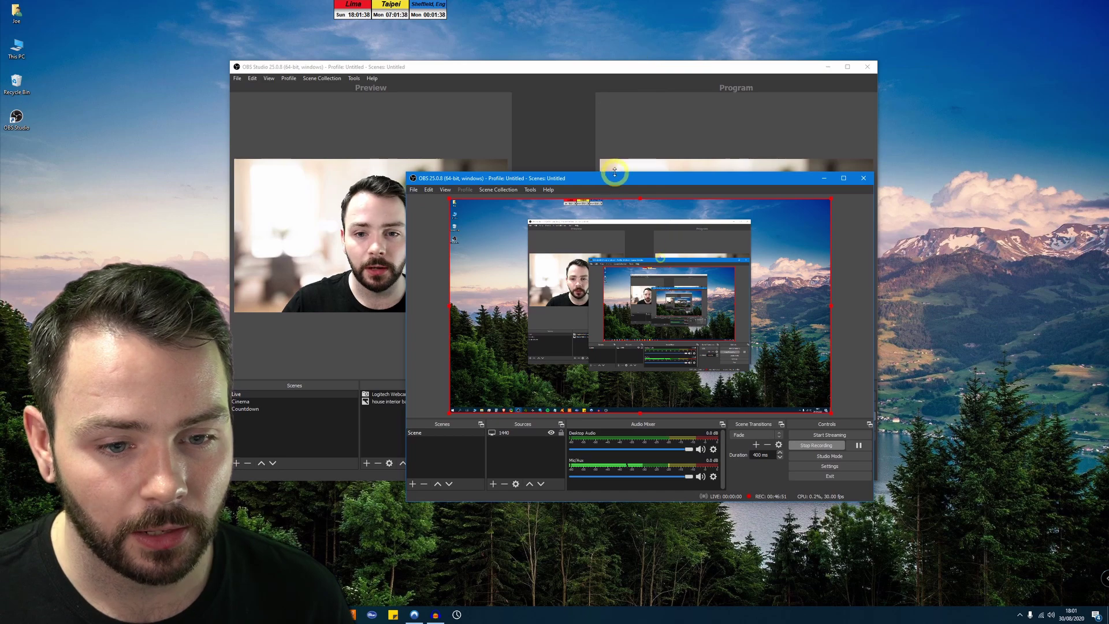
- Move the two OBS windows apart, minimise the one that is recording, and reposition the studio mode window
{"action": "left_click_drag", "start_coordinate": [614, 172], "coordinate": [783, 125]}
{"action": "left_click_drag", "start_coordinate": [713, 71], "coordinate": [626, 79]}
{"action": "left_click_drag", "start_coordinate": [809, 128], "coordinate": [765, 139]}
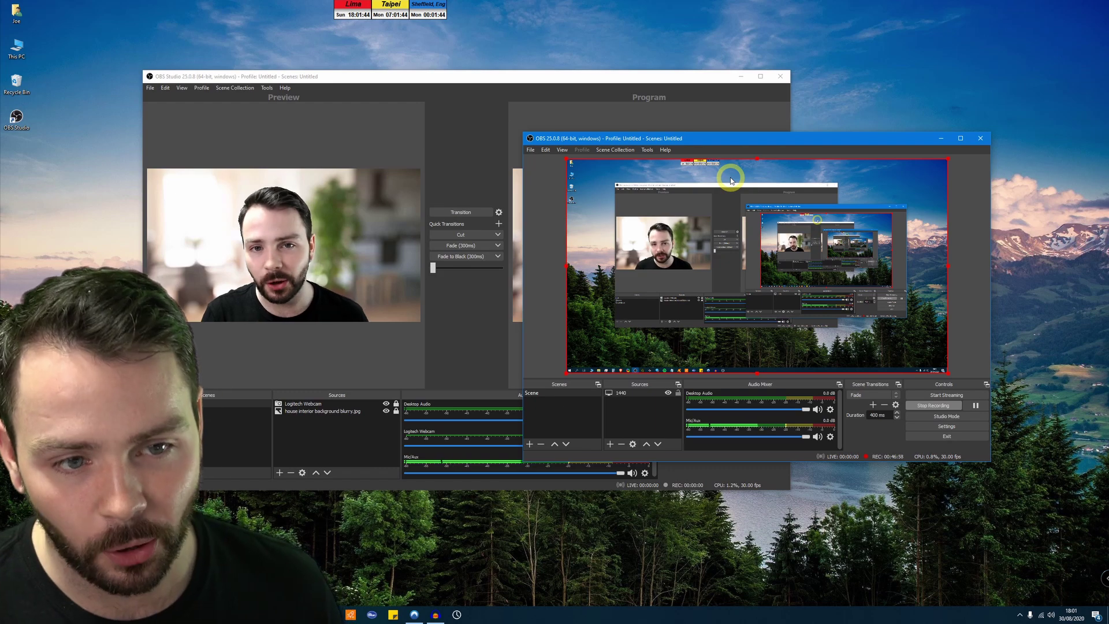
{"action": "left_click", "coordinate": [942, 138]}
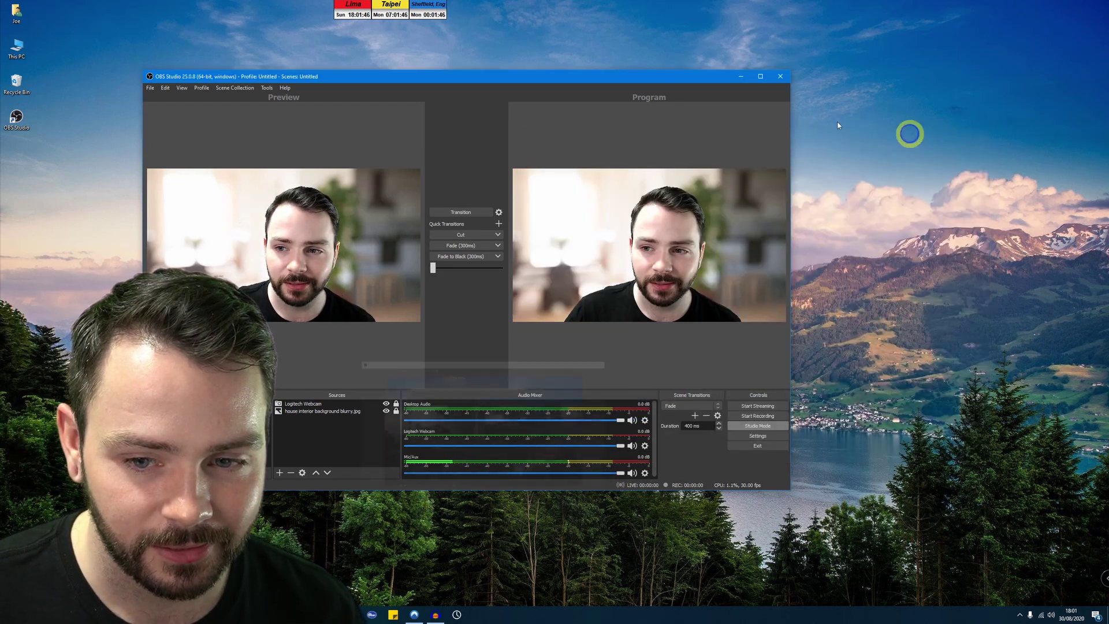
{"action": "left_click_drag", "start_coordinate": [613, 76], "coordinate": [654, 79]}
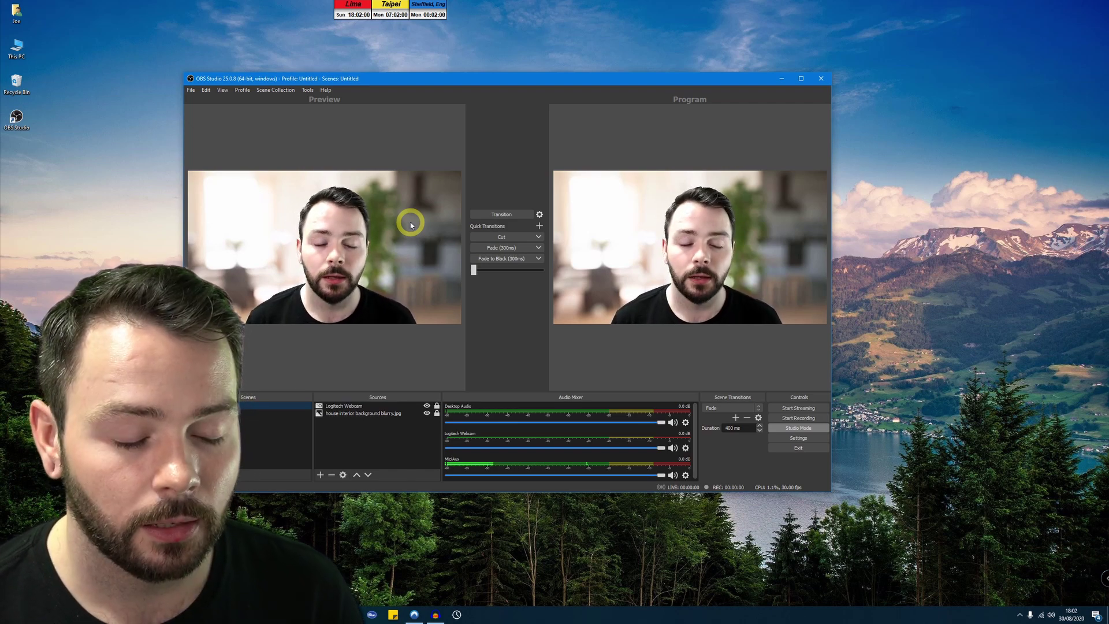
- Examine the streaming video bitrate in the output settings
{"action": "left_click", "coordinate": [795, 437]}
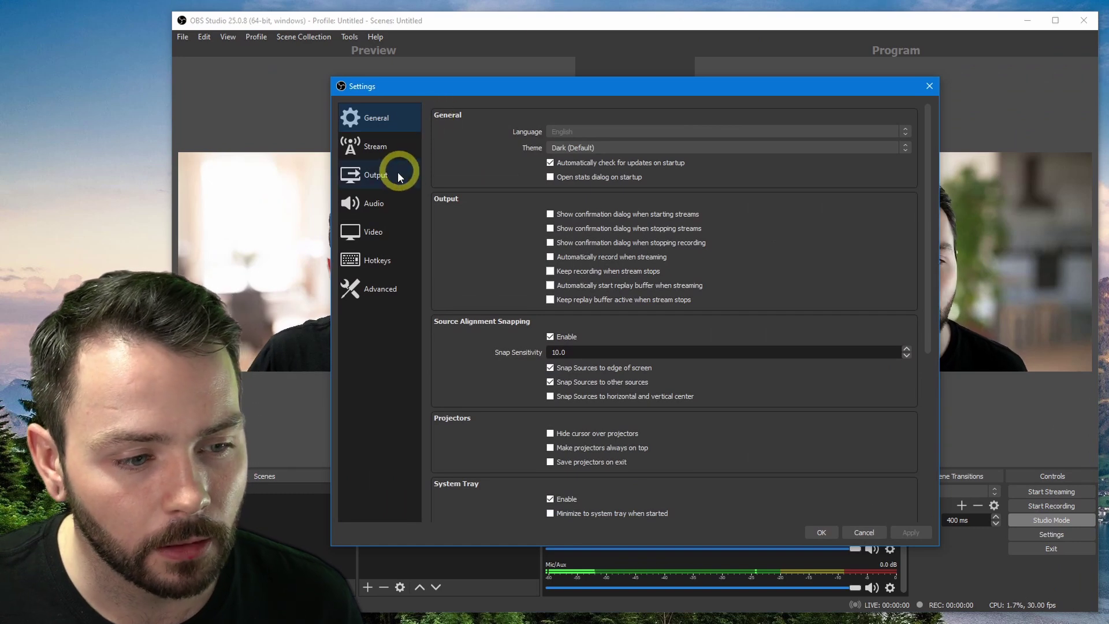
{"action": "left_click", "coordinate": [373, 175]}
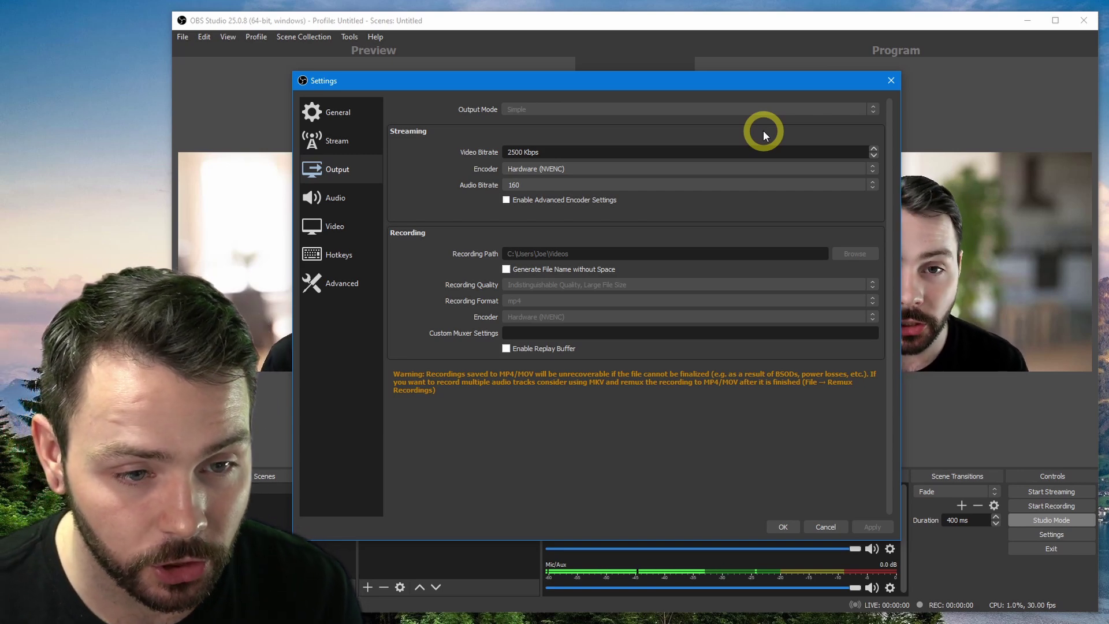
{"action": "left_click_drag", "start_coordinate": [592, 86], "coordinate": [613, 100]}
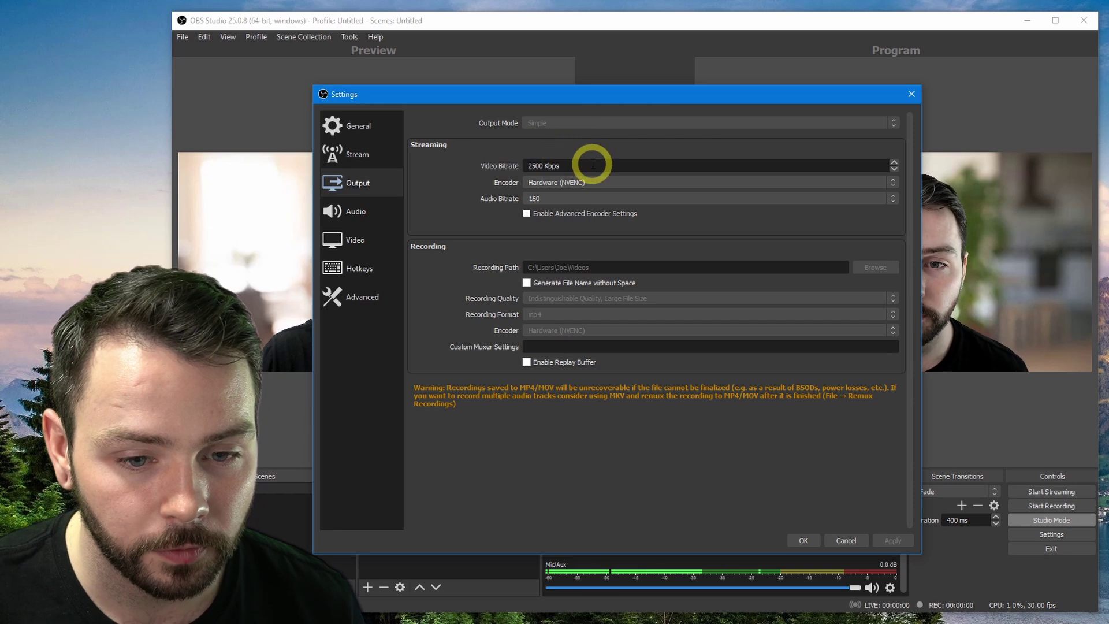
{"action": "left_click_drag", "start_coordinate": [581, 164], "coordinate": [492, 161]}
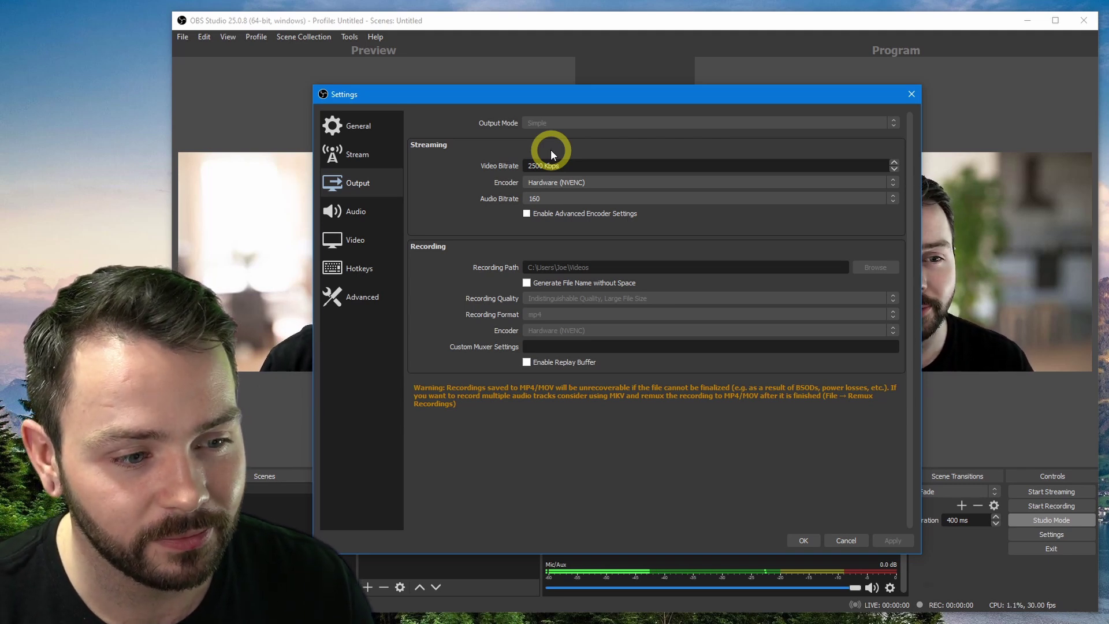
- Examine the base and output resolutions in the video settings, and close the settings
{"action": "left_click", "coordinate": [407, 268]}
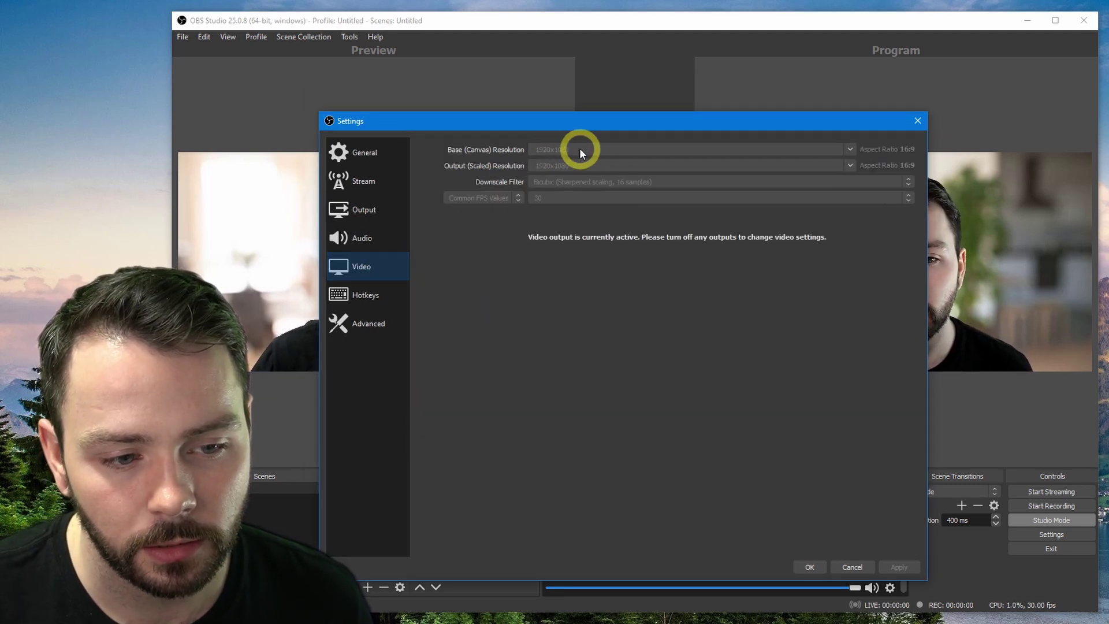
{"action": "left_click_drag", "start_coordinate": [645, 120], "coordinate": [682, 103]}
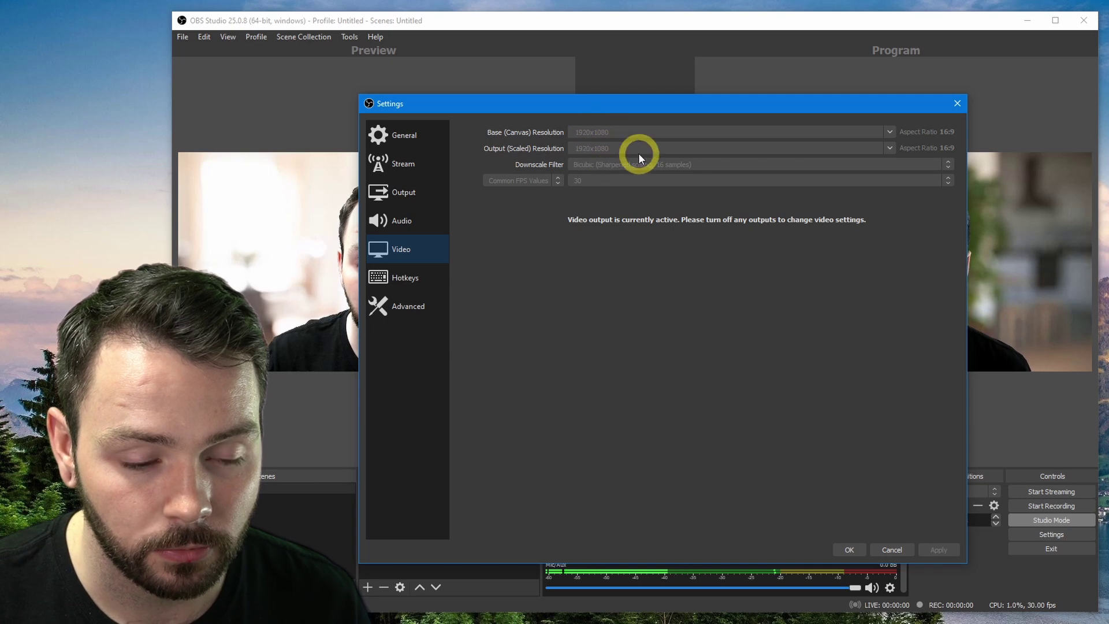
{"action": "left_click", "coordinate": [956, 104]}
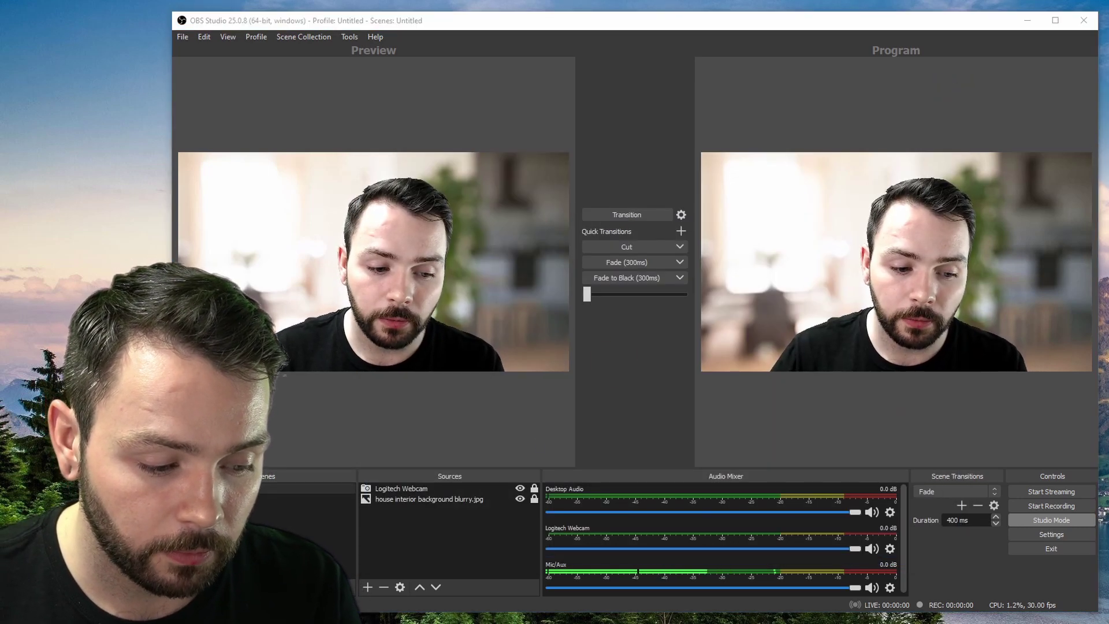
- Examine the base and output resolutions in the video settings of the OBS window that is recording, and close the settings
{"action": "key", "text": "alt+Tab"}
{"action": "left_click_drag", "start_coordinate": [978, 115], "coordinate": [622, 53]}
{"action": "left_click", "coordinate": [944, 464]}
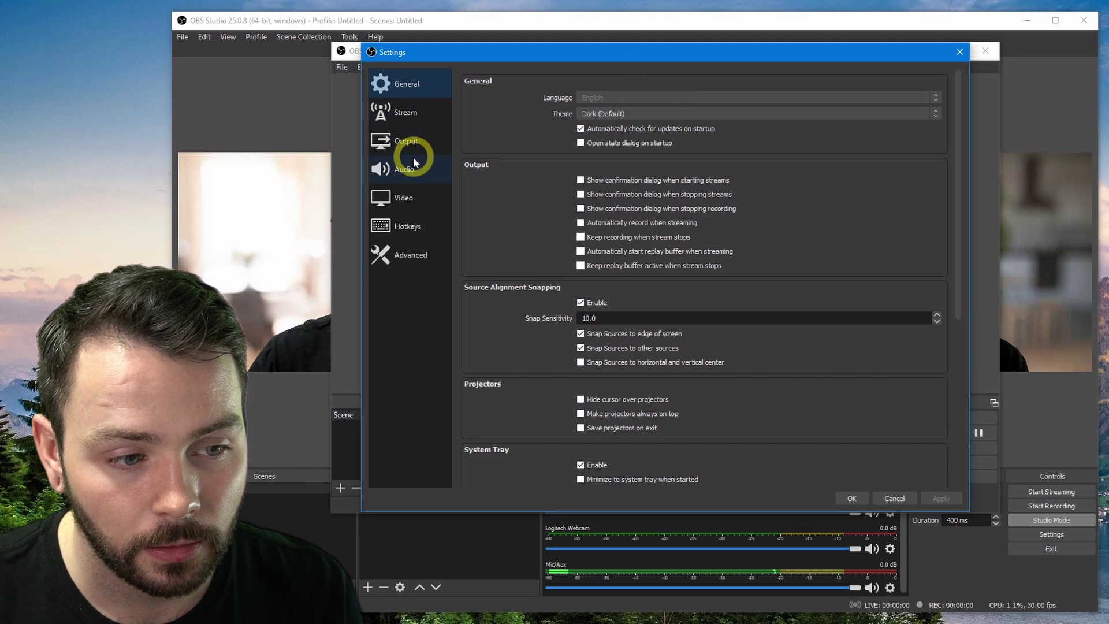
{"action": "left_click", "coordinate": [414, 205]}
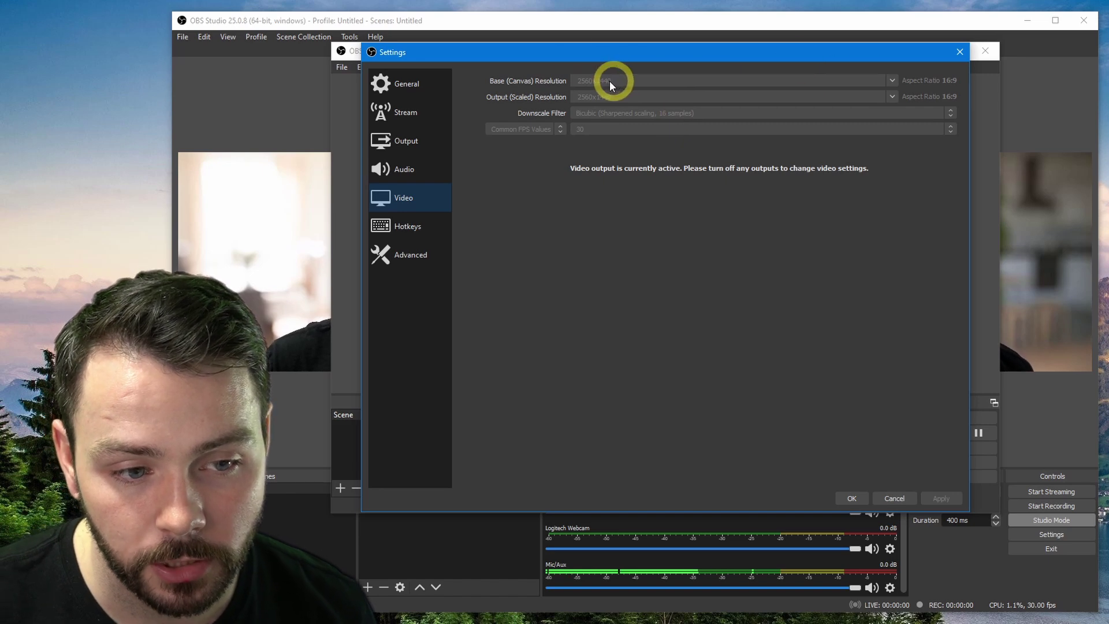
{"action": "left_click", "coordinate": [959, 51]}
- Move the recording OBS window aside and minimise it, and reposition the studio mode window
{"action": "left_click_drag", "start_coordinate": [720, 50], "coordinate": [882, 94]}
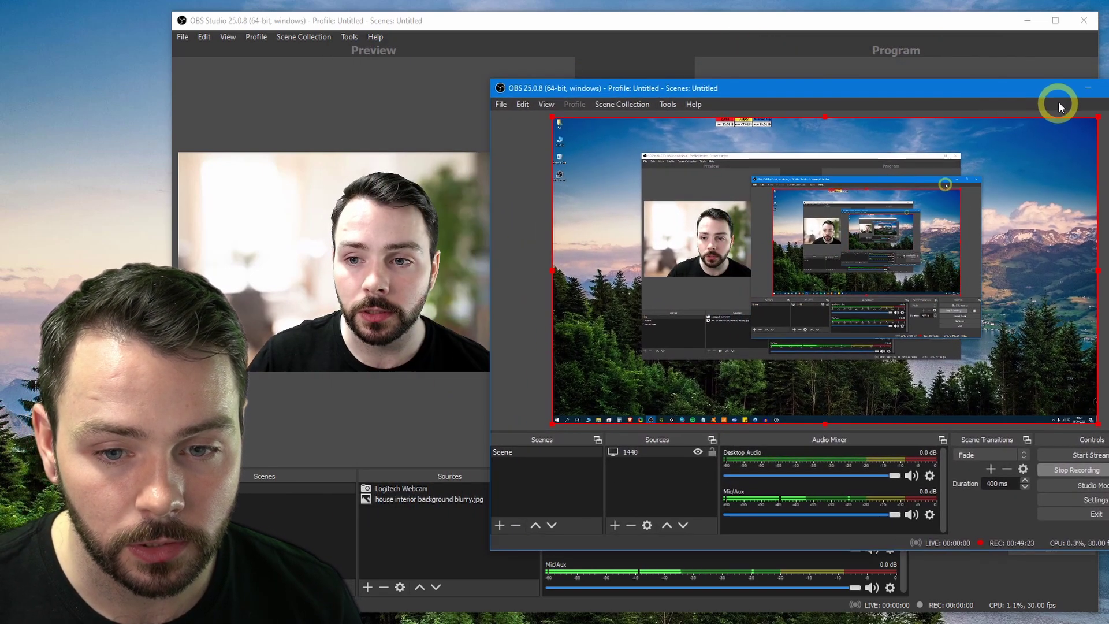
{"action": "left_click", "coordinate": [1088, 94]}
{"action": "left_click_drag", "start_coordinate": [732, 26], "coordinate": [754, 20]}
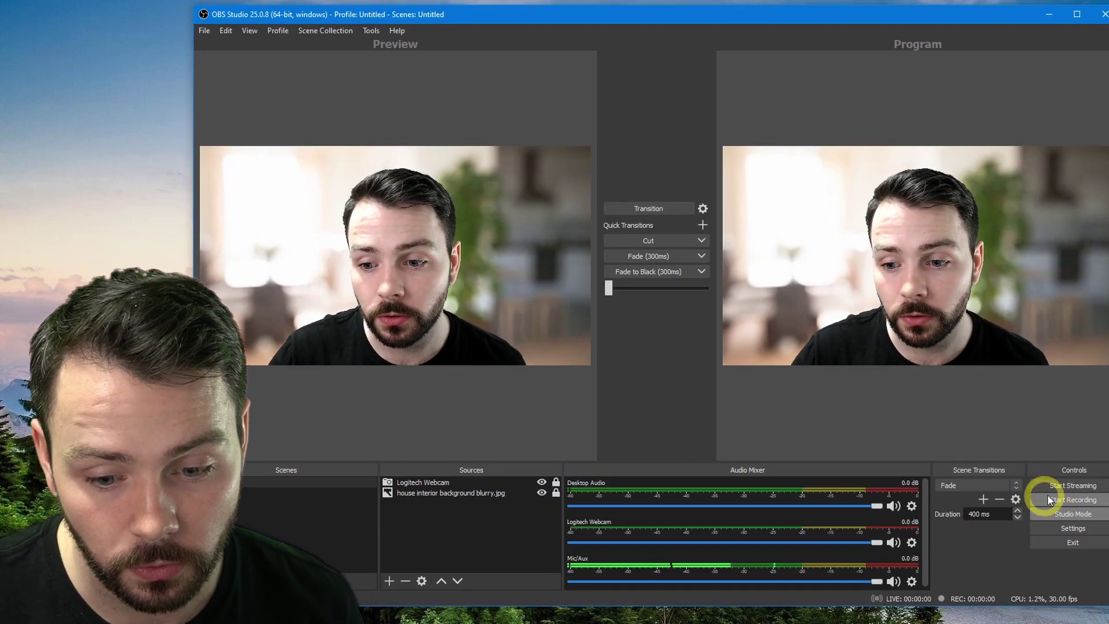
{"action": "left_click", "coordinate": [1078, 527]}
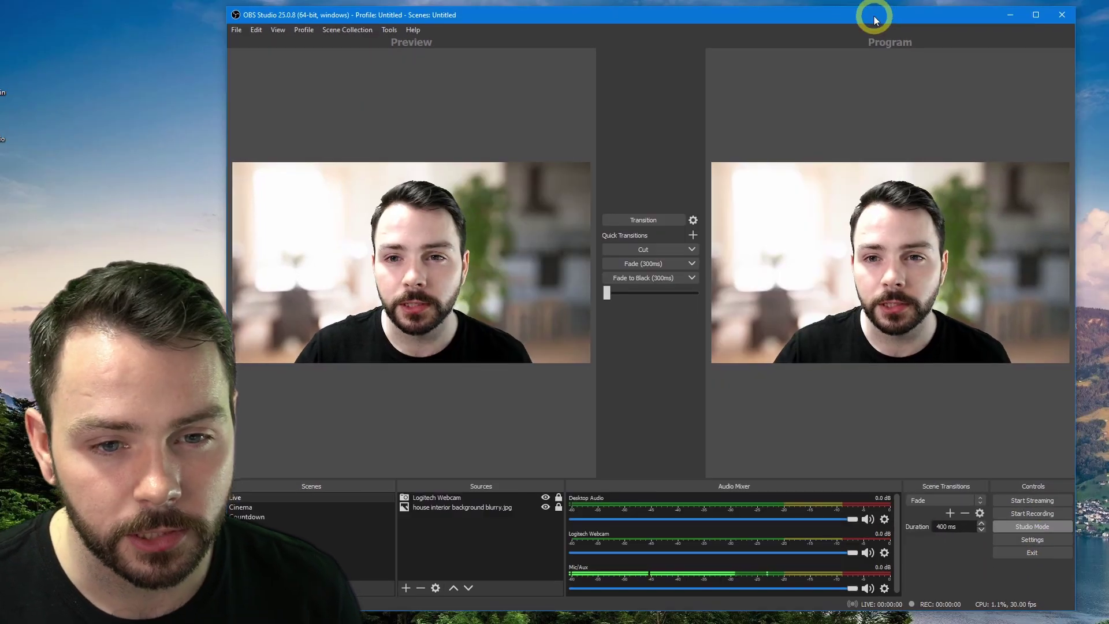
- Enlarge the audio mixer area and unhide all of its audio sources
{"action": "left_click_drag", "start_coordinate": [757, 479], "coordinate": [764, 337]}
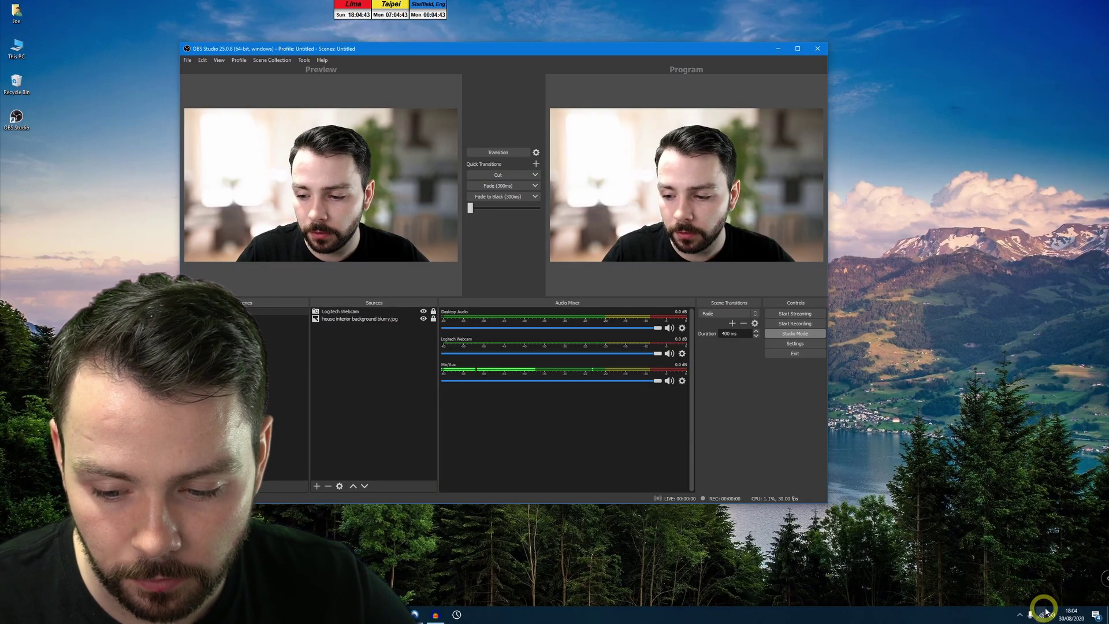
{"action": "left_click", "coordinate": [1048, 613]}
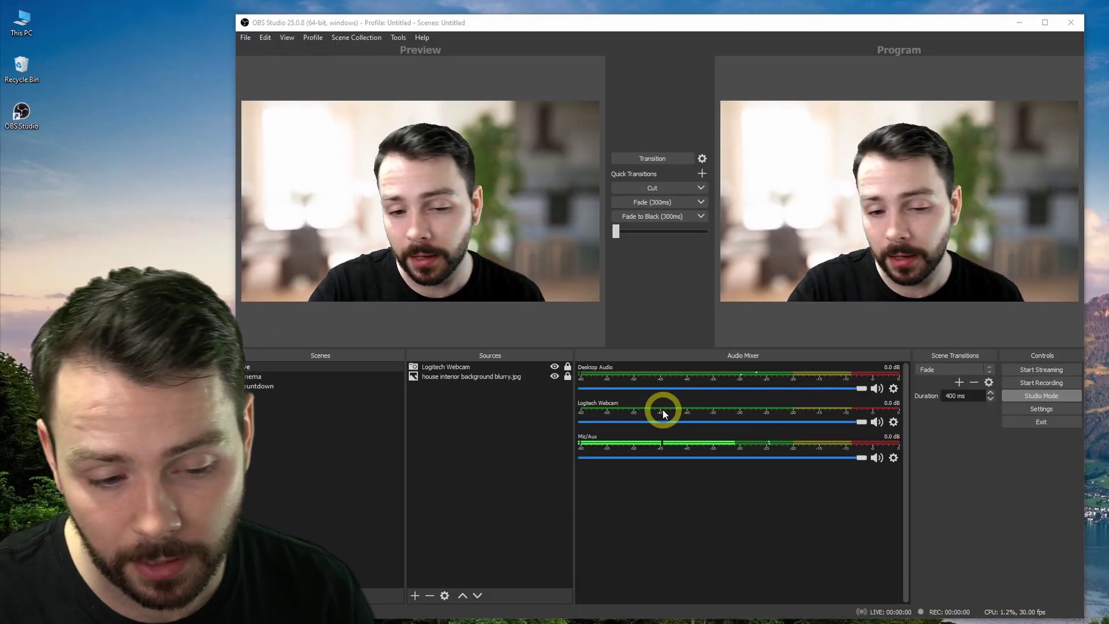
{"action": "right_click", "coordinate": [663, 413]}
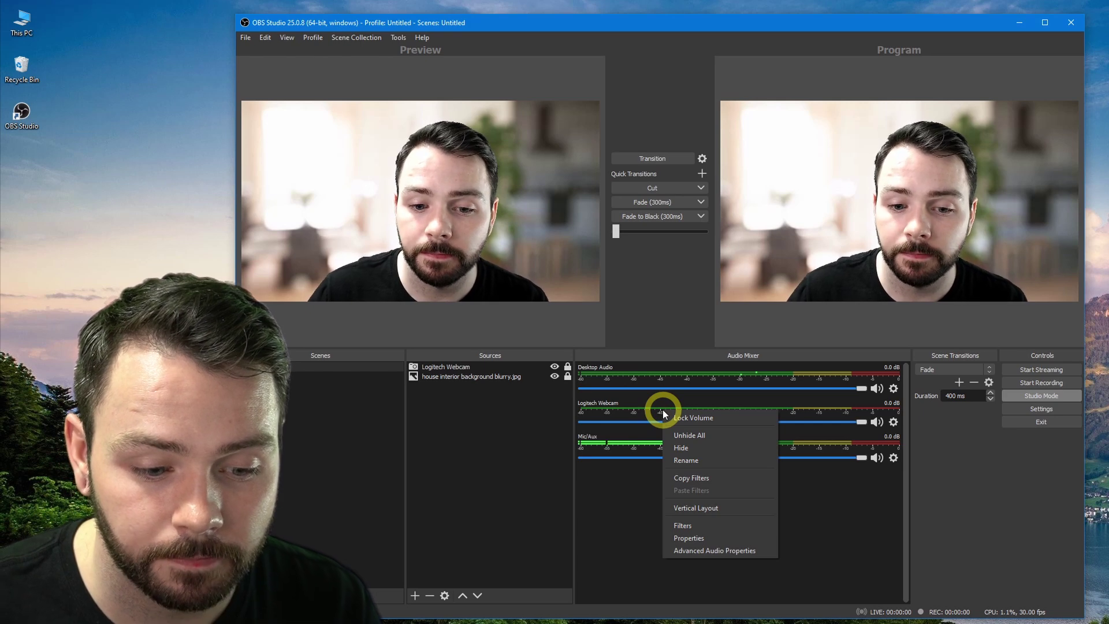
{"action": "left_click", "coordinate": [689, 435]}
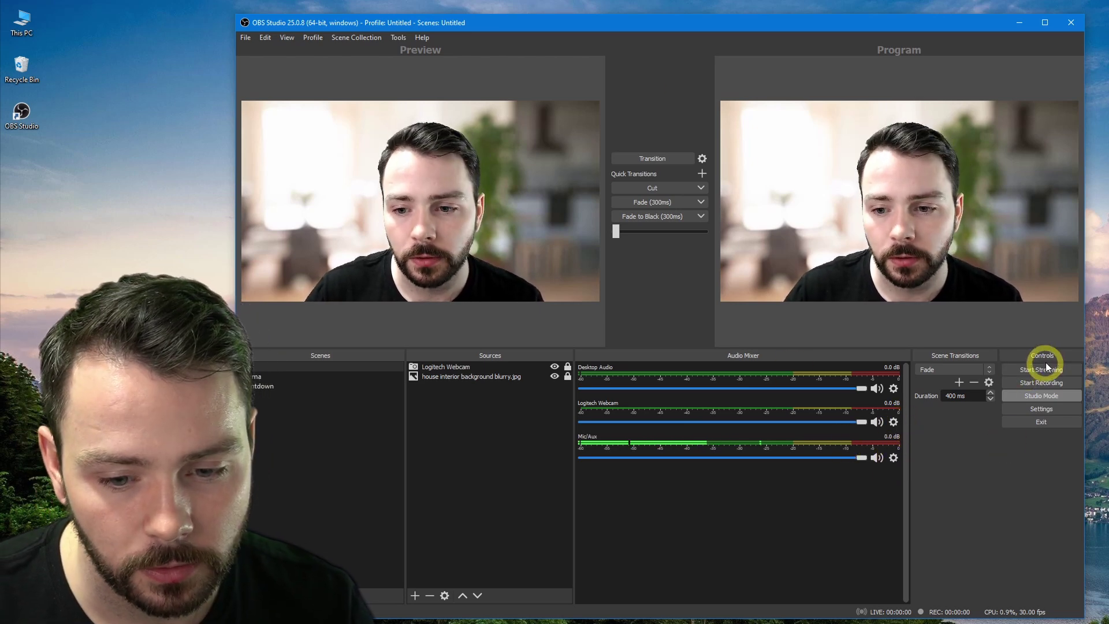
- Set the desktop audio device to Coolbox Bluetooth Speaker (Realtek(R) Audio) in the audio settings, and check it against the Windows playback device
{"action": "left_click", "coordinate": [1046, 408]}
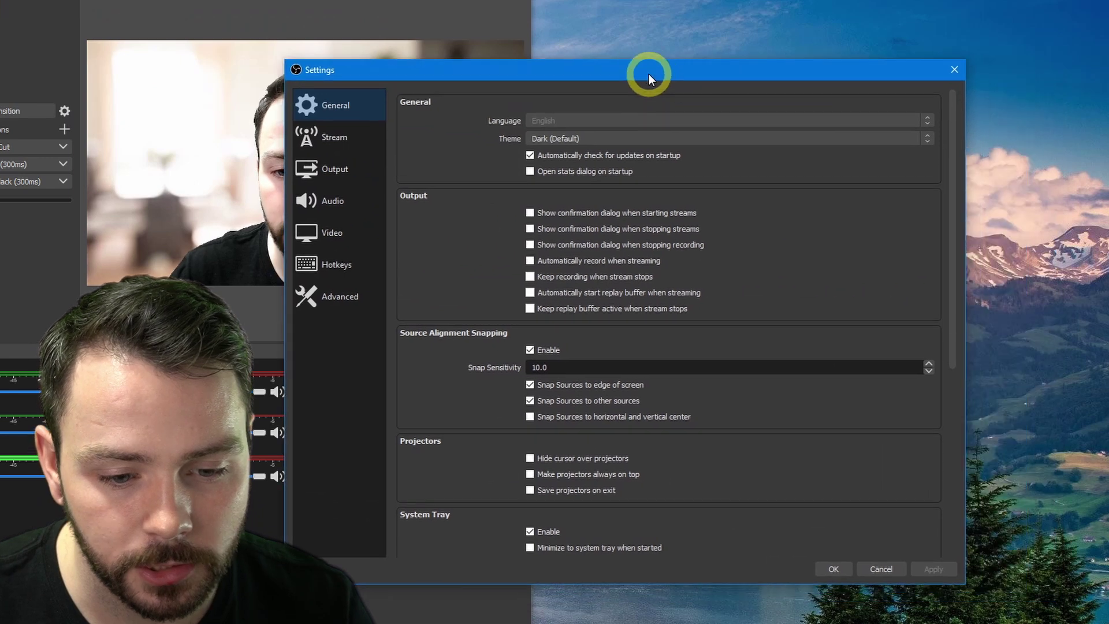
{"action": "left_click_drag", "start_coordinate": [649, 74], "coordinate": [686, 45]}
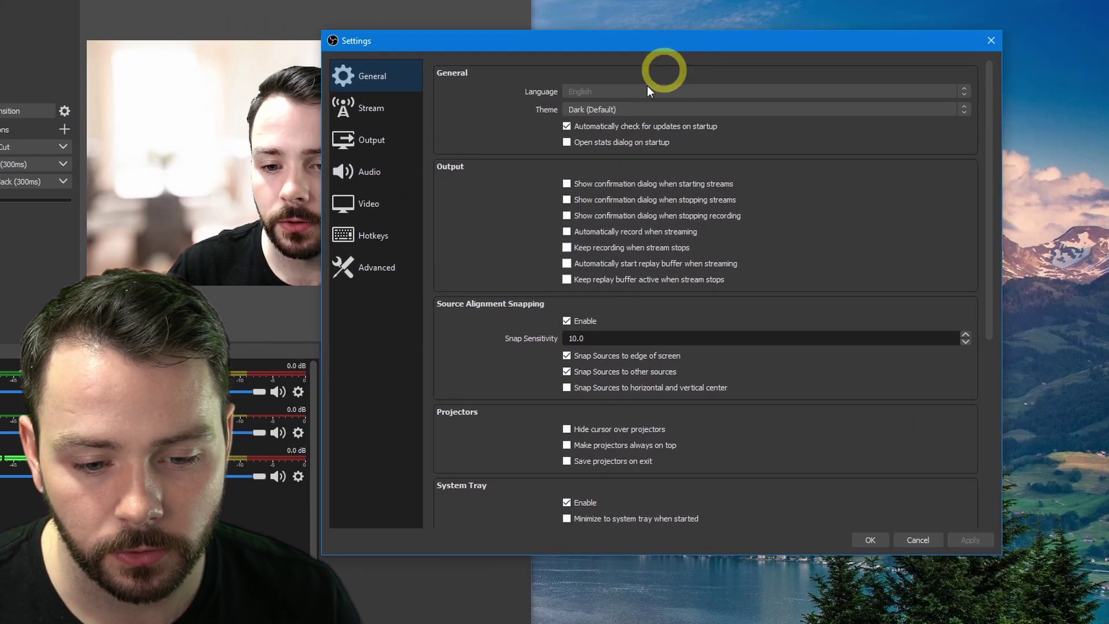
{"action": "left_click", "coordinate": [389, 165]}
{"action": "left_click", "coordinate": [605, 155]}
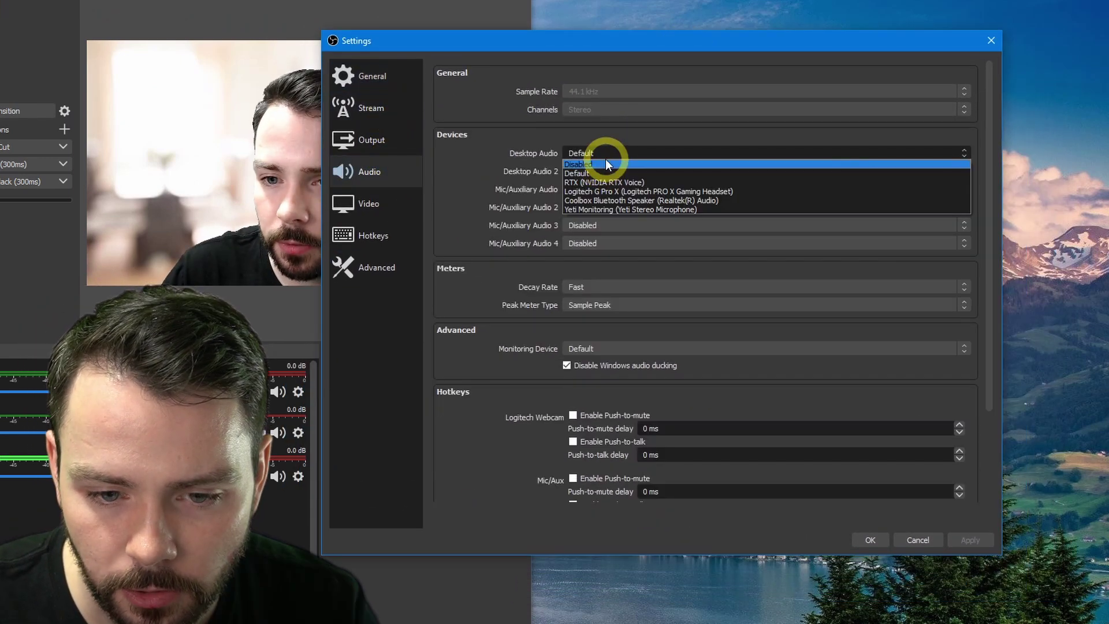
{"action": "left_click", "coordinate": [611, 136]}
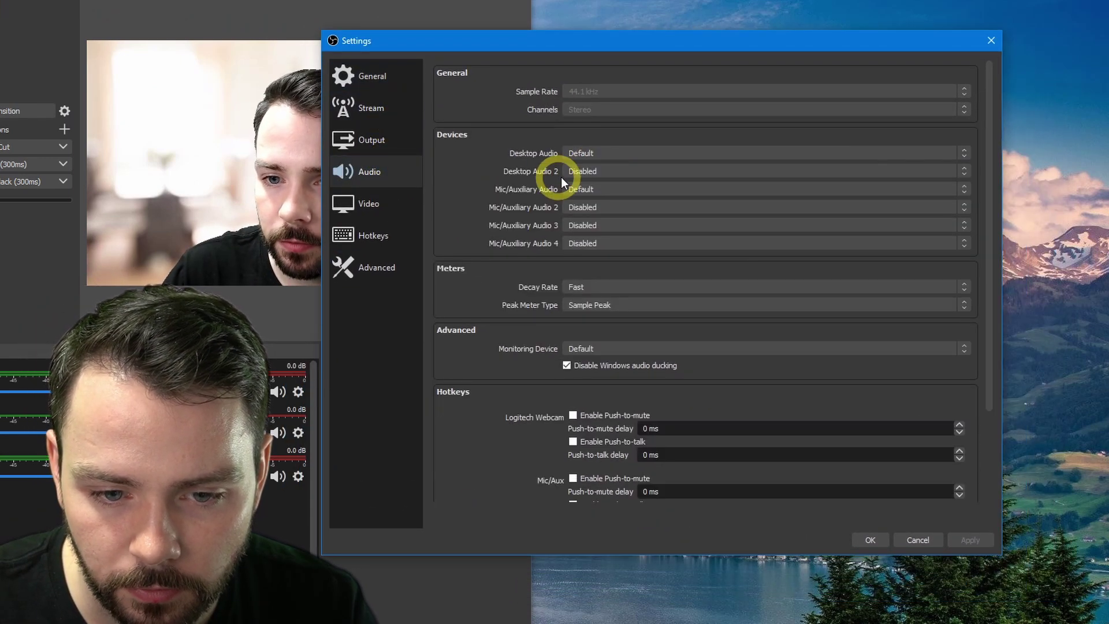
{"action": "left_click", "coordinate": [604, 155]}
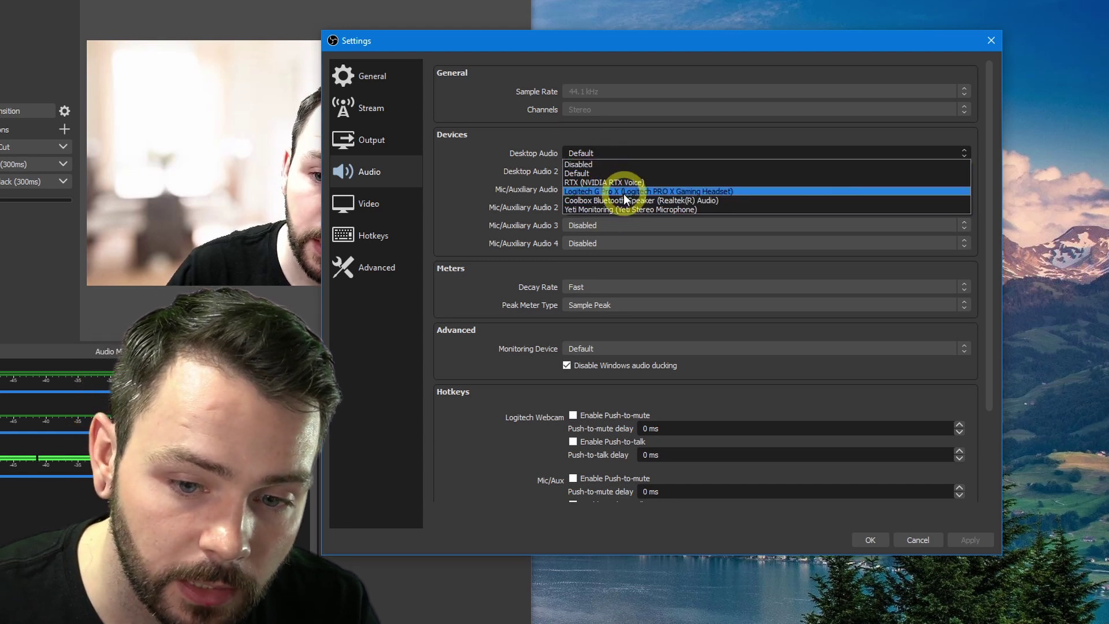
{"action": "left_click", "coordinate": [667, 202]}
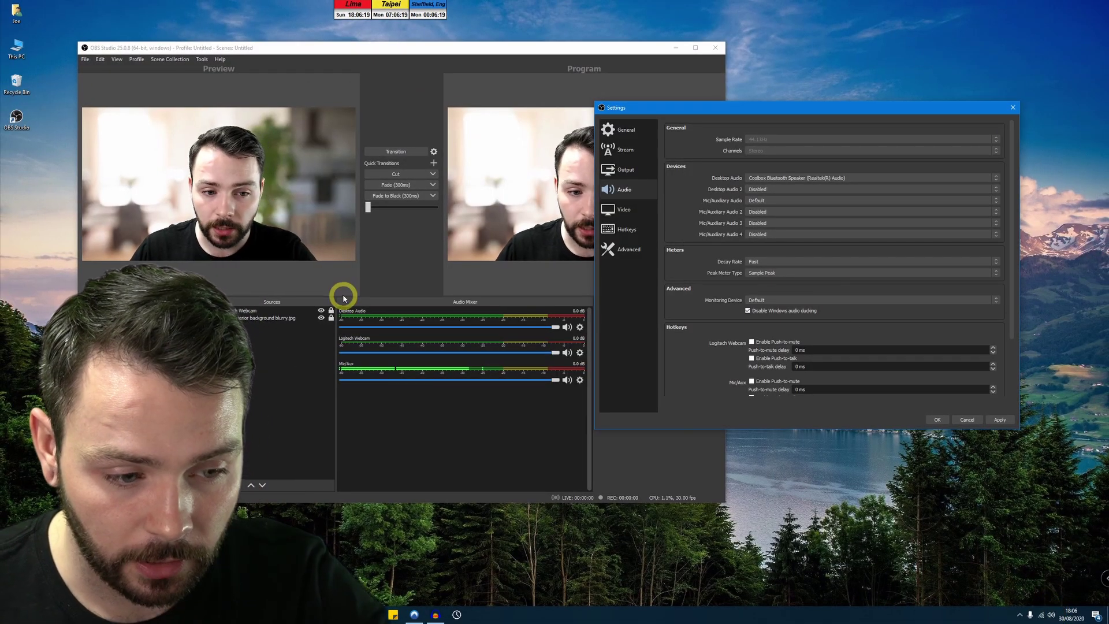
{"action": "left_click", "coordinate": [1051, 615]}
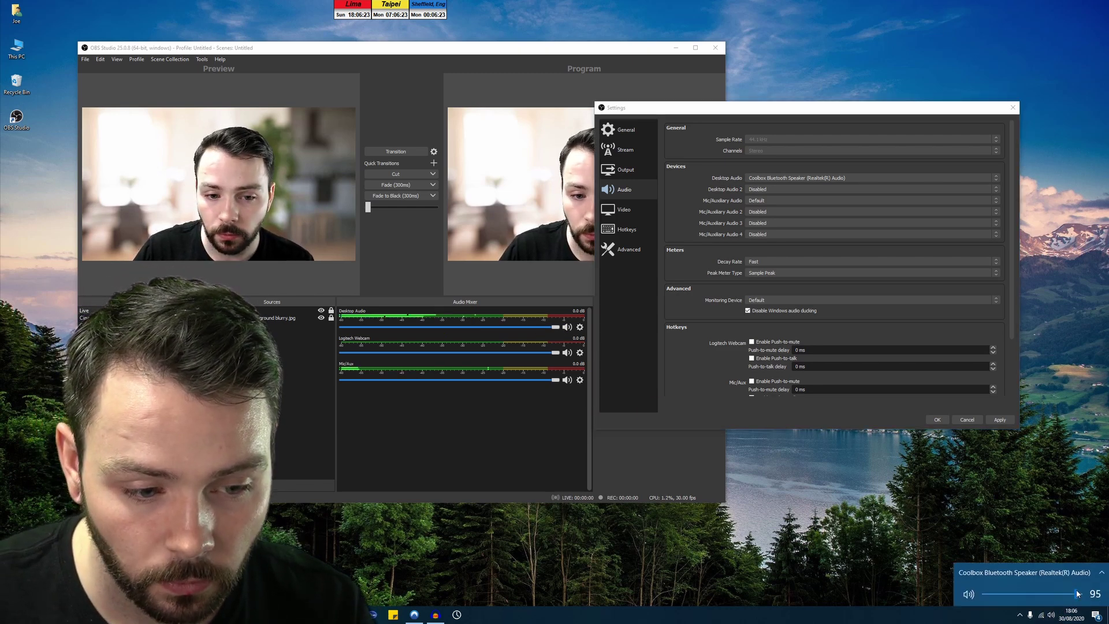
- Examine the Mic/Auxiliary Audio device choices and the remaining audio settings, and cancel the settings without saving
{"action": "left_click", "coordinate": [760, 200]}
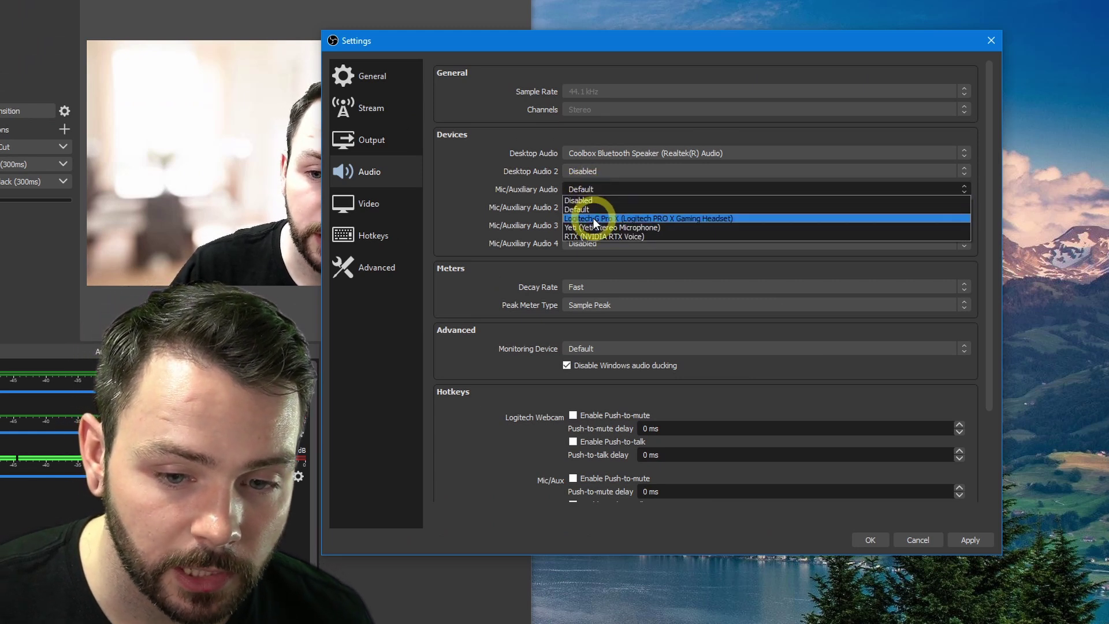
{"action": "left_click", "coordinate": [628, 190]}
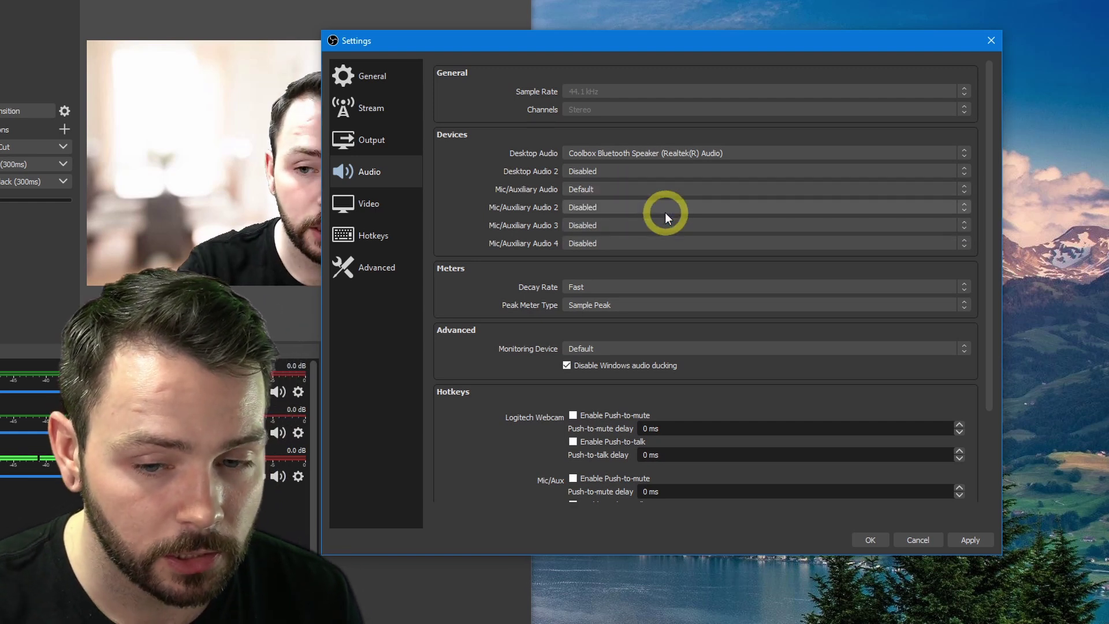
{"action": "left_click", "coordinate": [604, 188]}
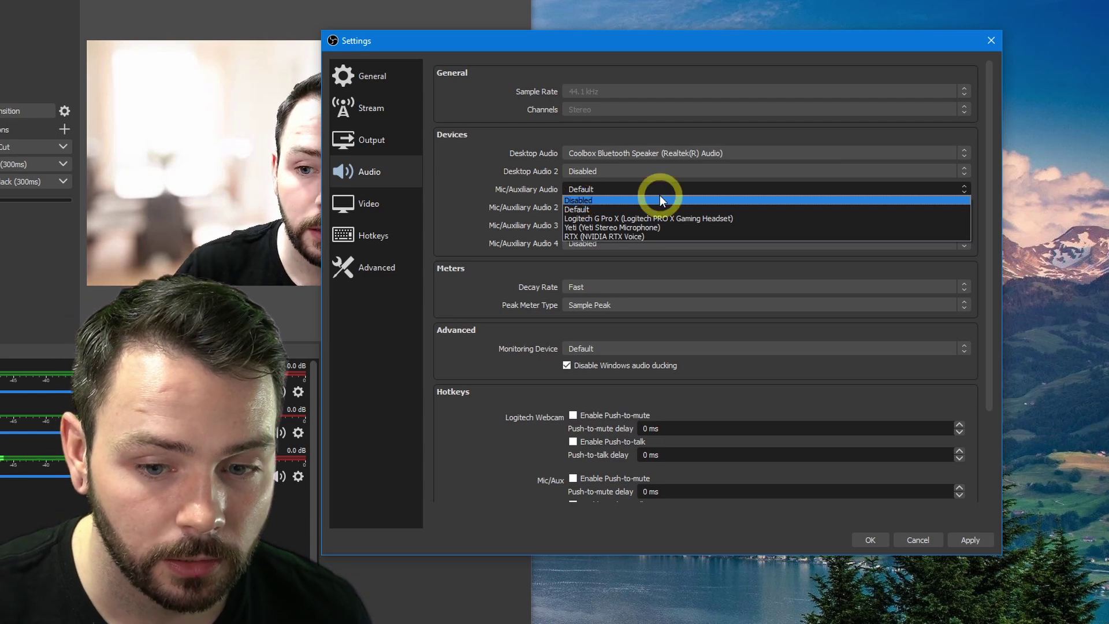
{"action": "left_click", "coordinate": [590, 75]}
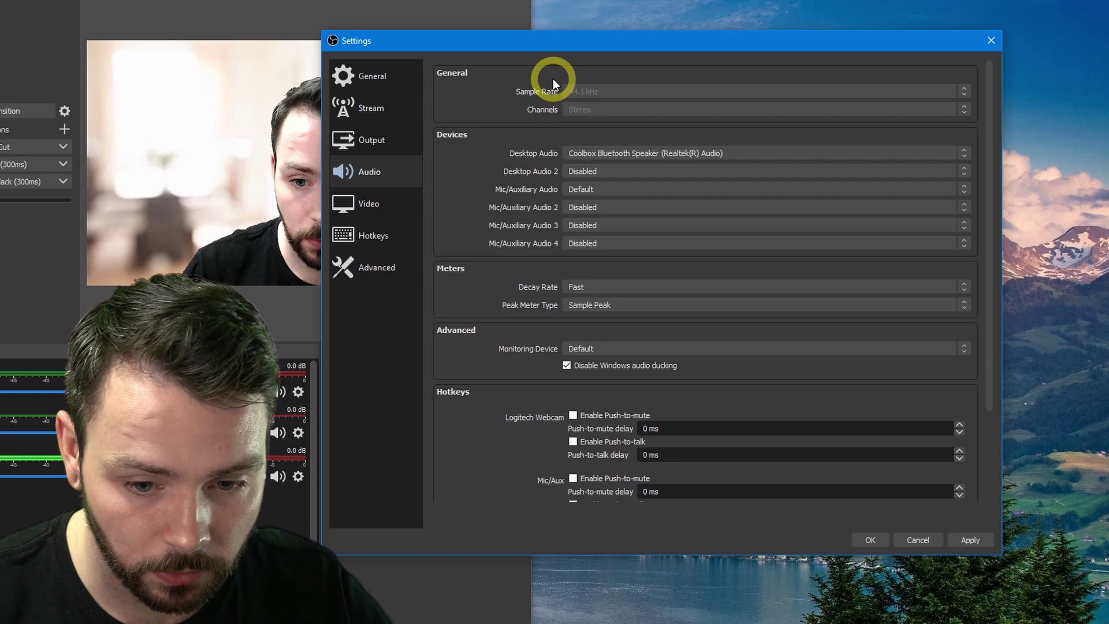
{"action": "scroll", "coordinate": [898, 361], "scroll_direction": "down", "scroll_amount": 3}
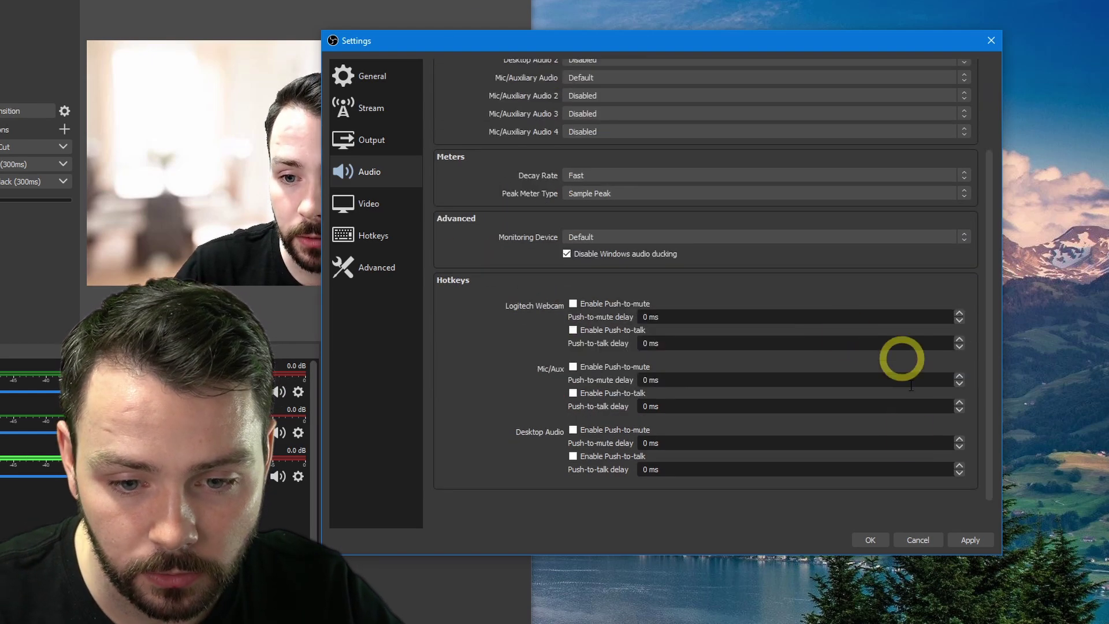
{"action": "left_click", "coordinate": [918, 539]}
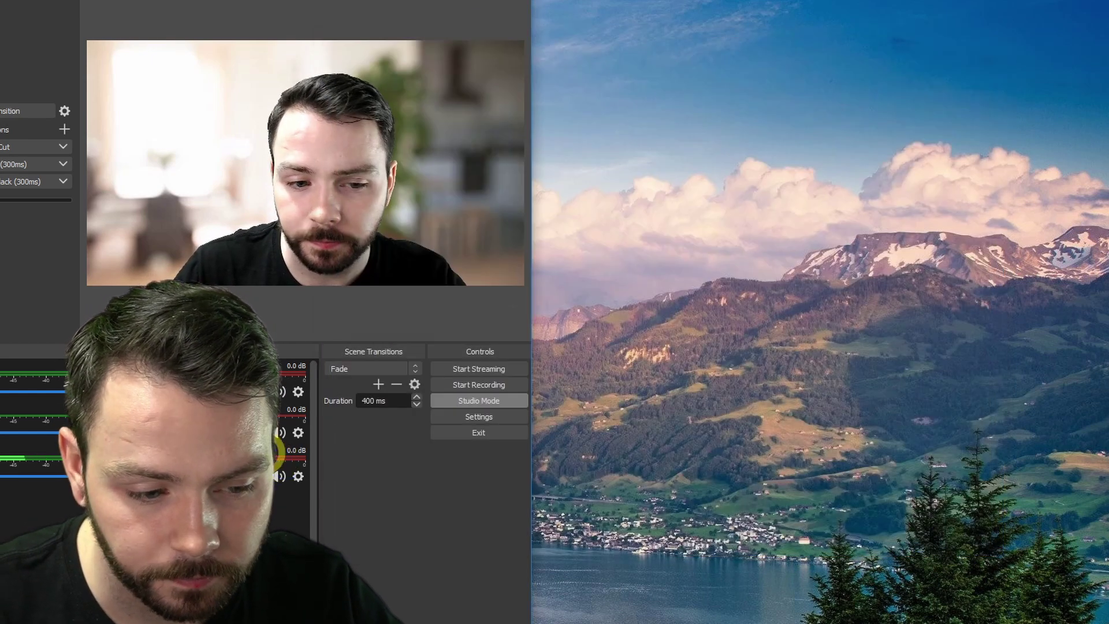
- Set the Mic/Aux source's device to Yeti (Yeti Stereo Microphone) in its properties
{"action": "left_click", "coordinate": [298, 477]}
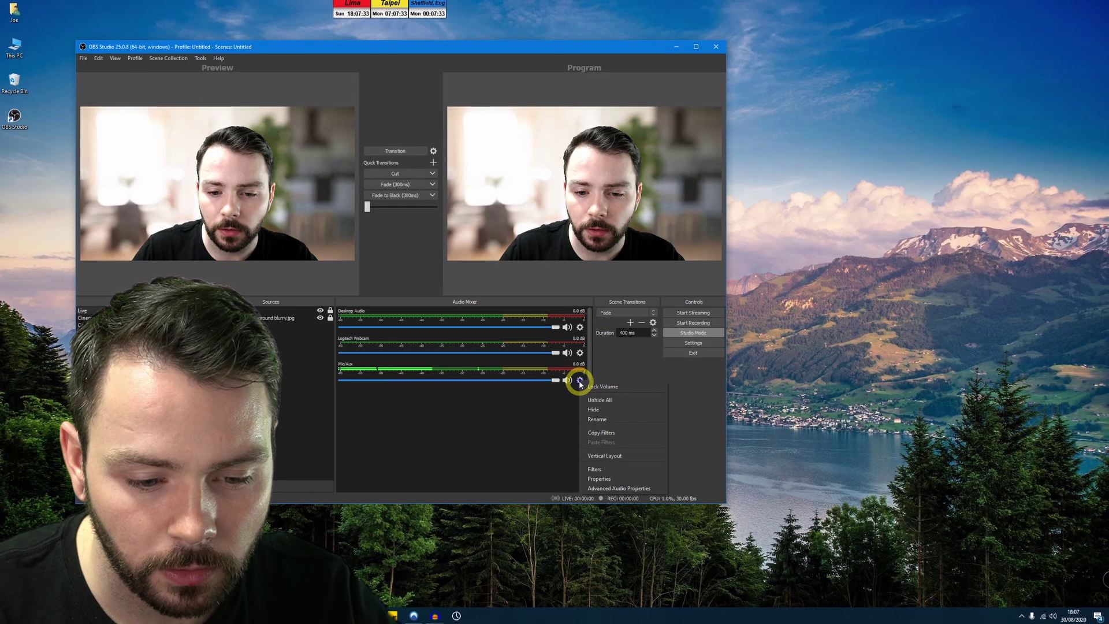
{"action": "left_click", "coordinate": [616, 477]}
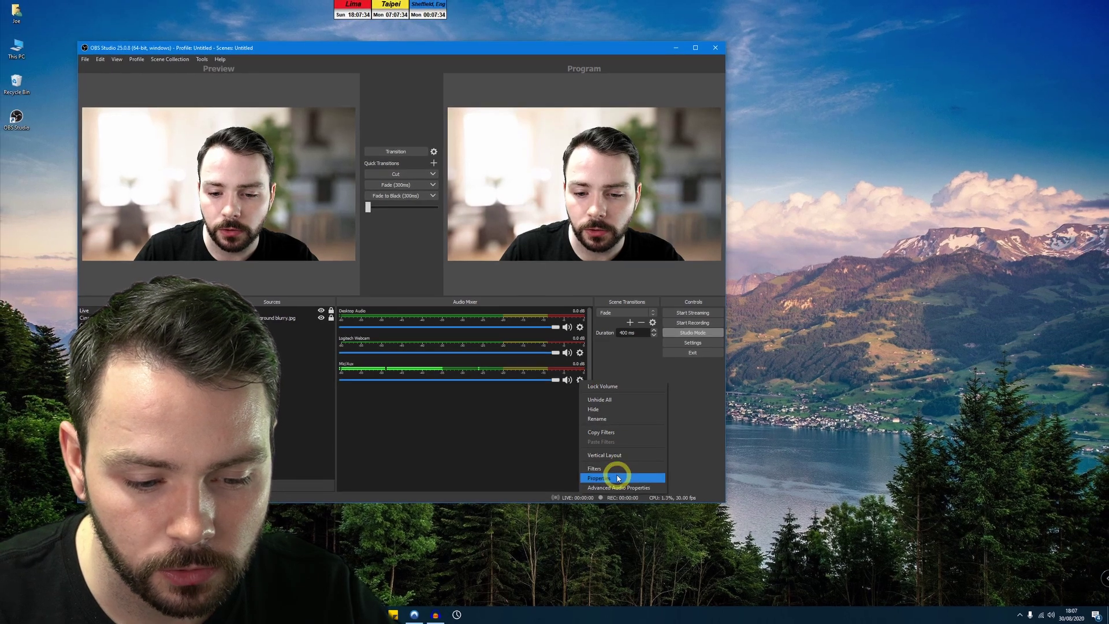
{"action": "left_click_drag", "start_coordinate": [449, 144], "coordinate": [908, 142]}
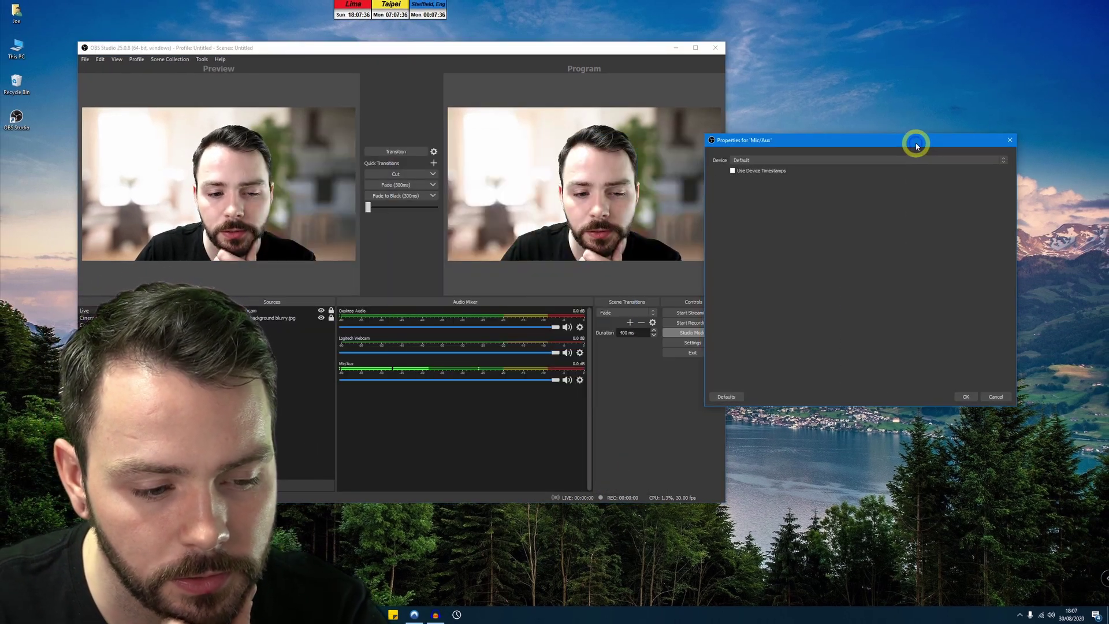
{"action": "left_click", "coordinate": [822, 162]}
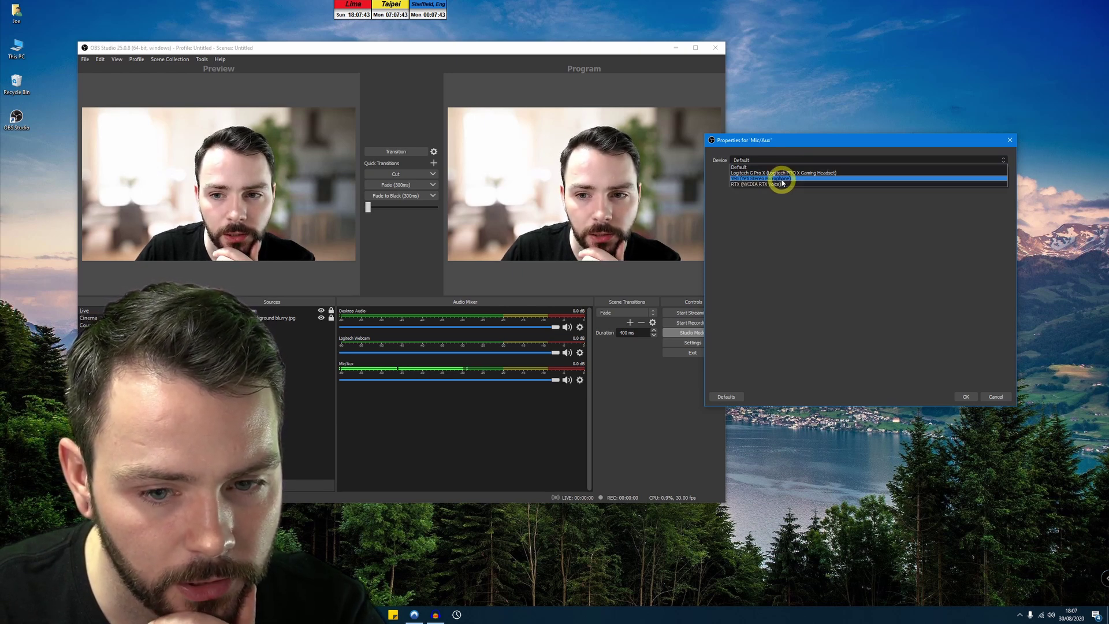
{"action": "left_click", "coordinate": [782, 180]}
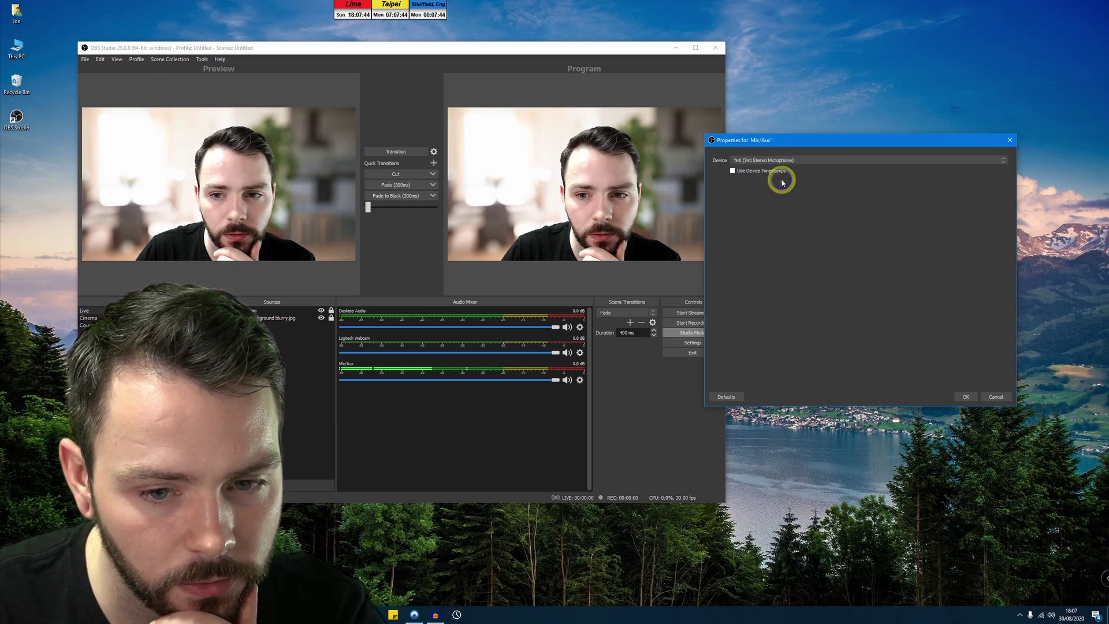
{"action": "left_click", "coordinate": [961, 397]}
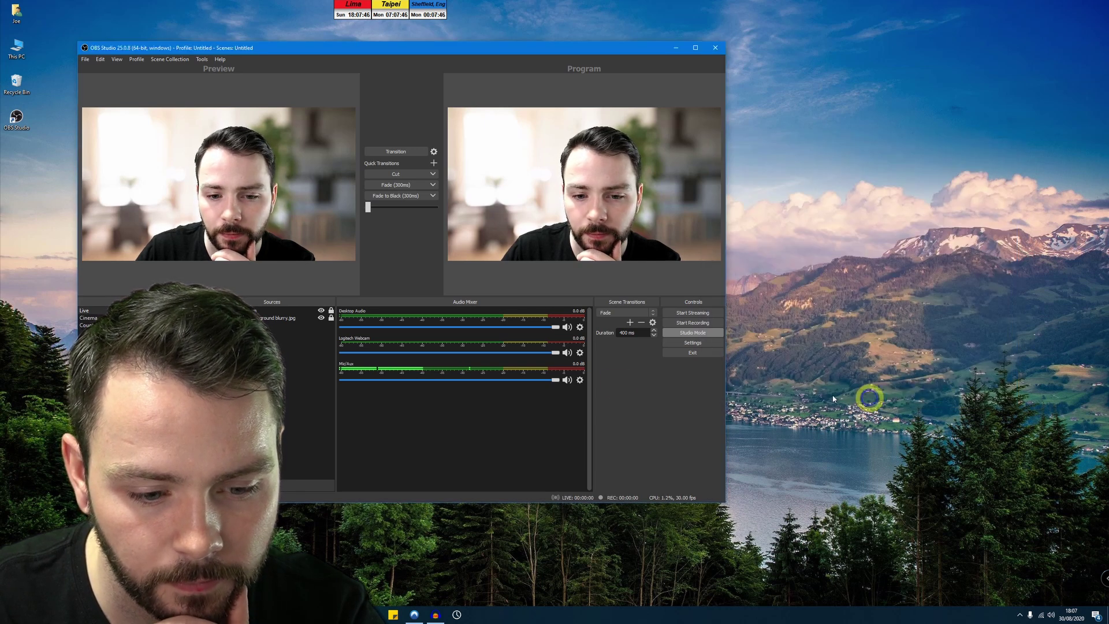
- Rename the Mic/Aux audio source as Yeti
{"action": "right_click", "coordinate": [347, 363]}
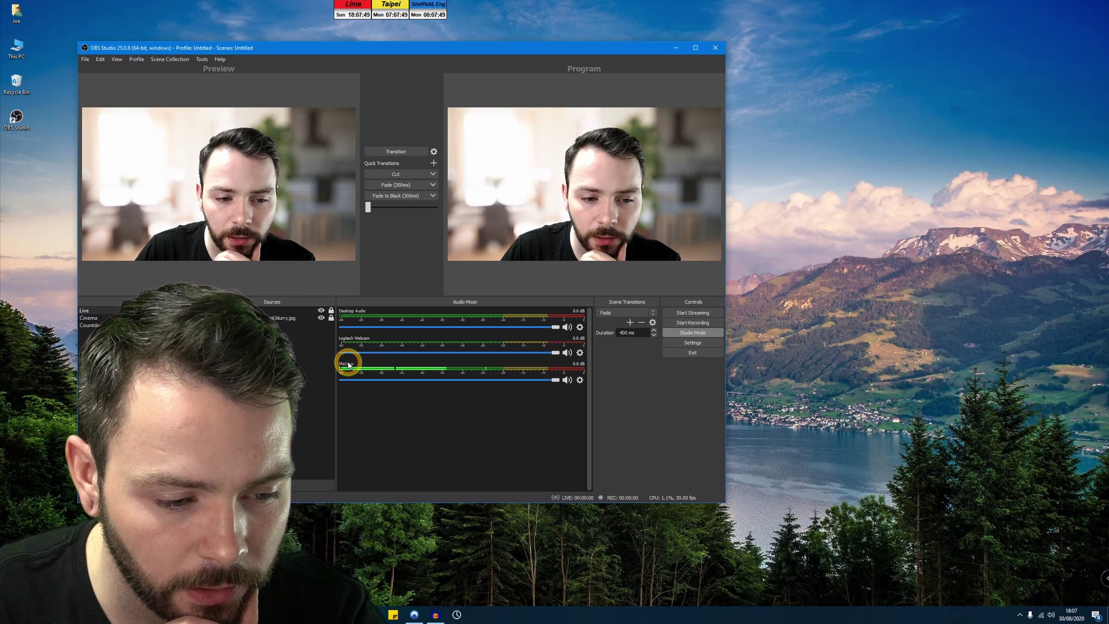
{"action": "right_click", "coordinate": [348, 365]}
{"action": "left_click", "coordinate": [381, 402]}
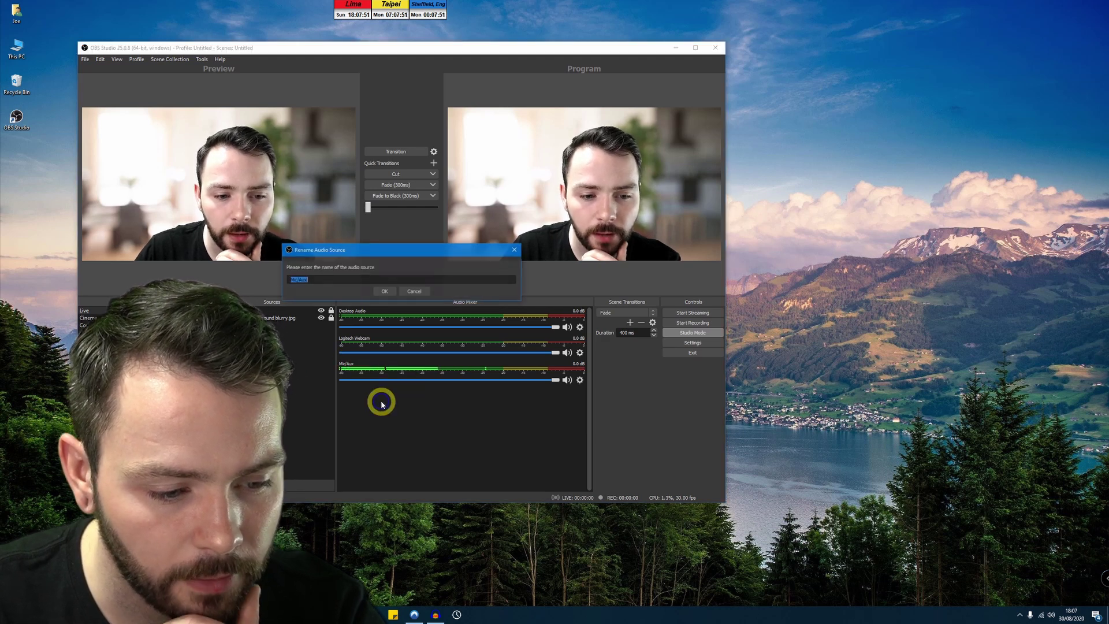
{"action": "key", "text": "Return"}
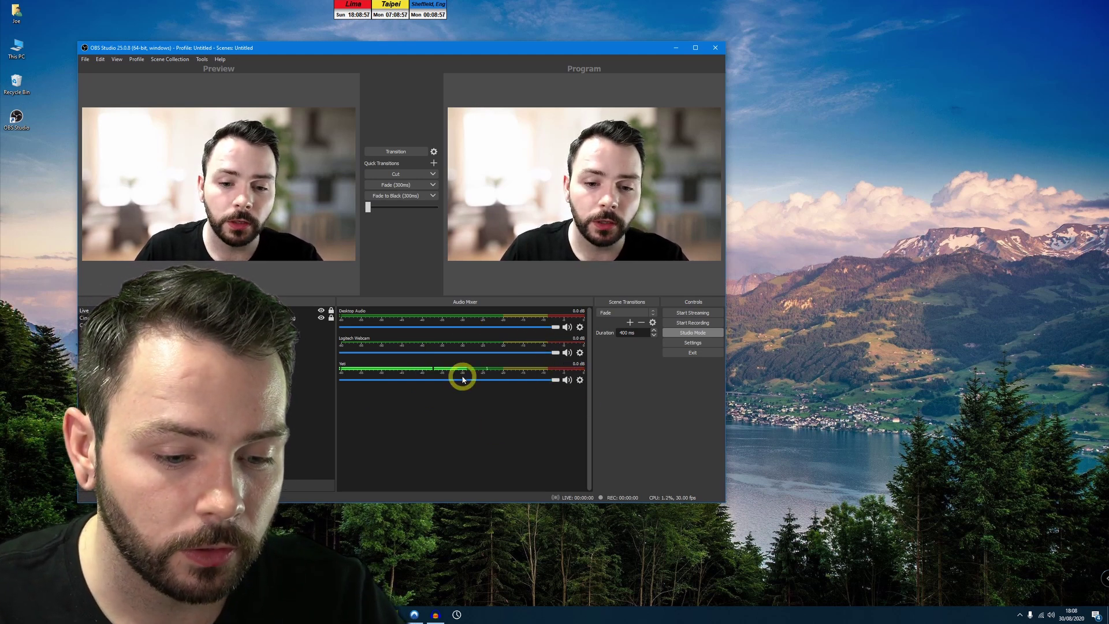
- Examine the audio filter types available for the Yeti microphone, and close its filters without adding any
{"action": "right_click", "coordinate": [354, 366]}
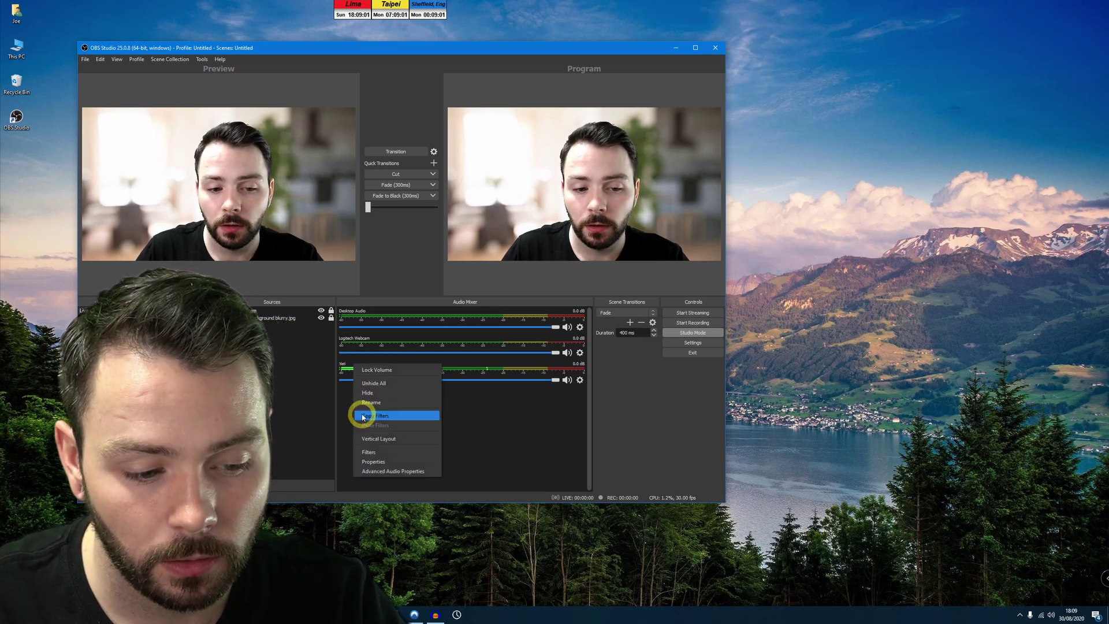
{"action": "left_click", "coordinate": [397, 451]}
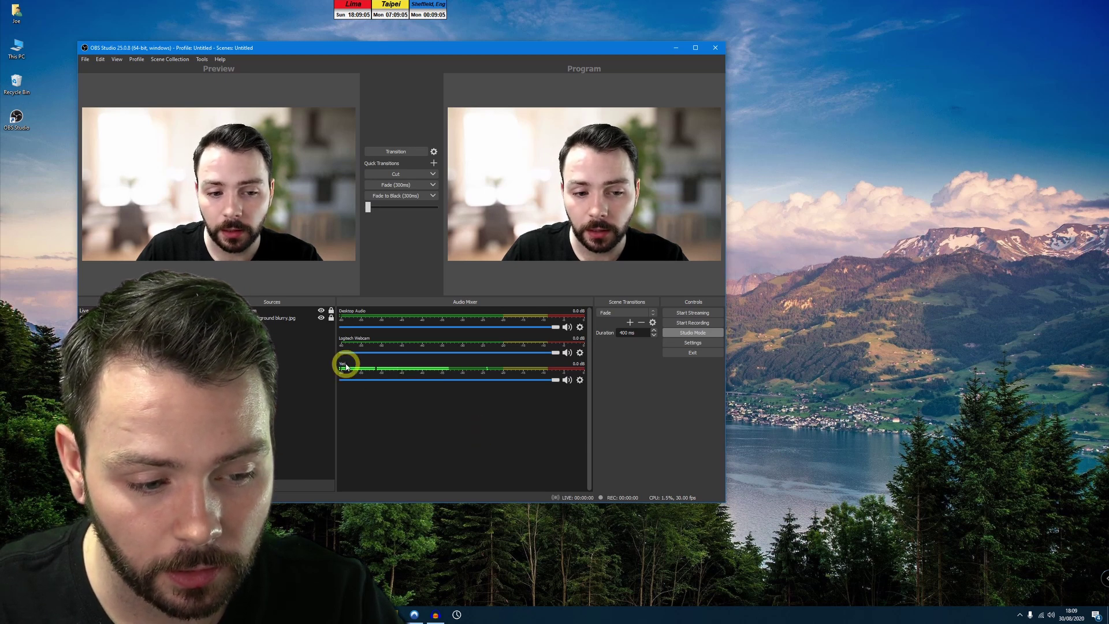
{"action": "right_click", "coordinate": [345, 367]}
{"action": "left_click", "coordinate": [365, 451]}
{"action": "left_click_drag", "start_coordinate": [383, 113], "coordinate": [664, 104]}
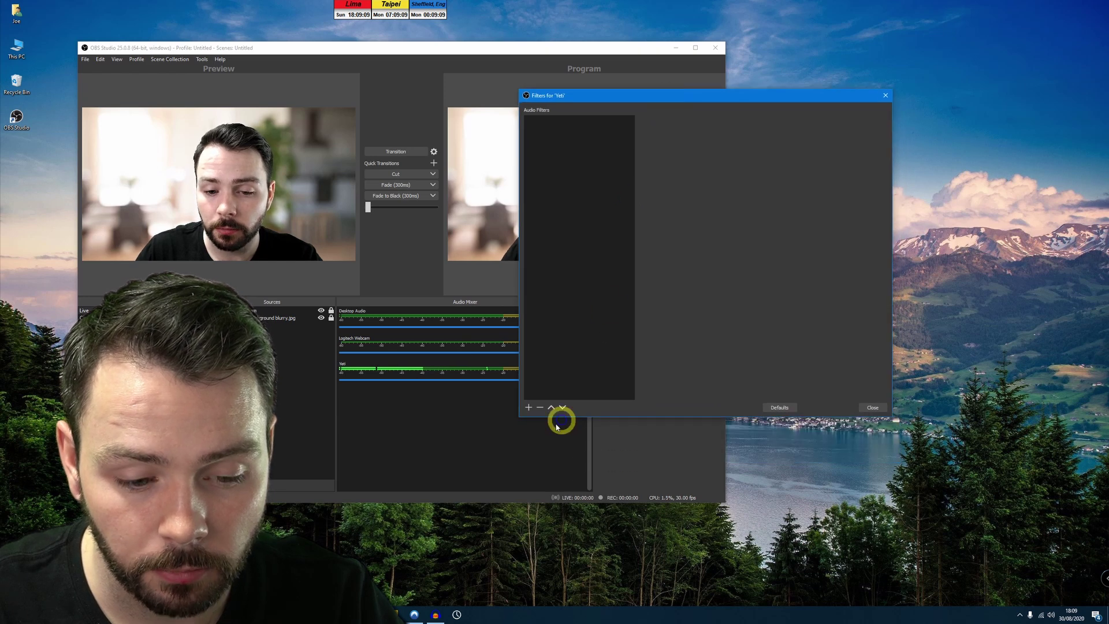
{"action": "left_click", "coordinate": [528, 408]}
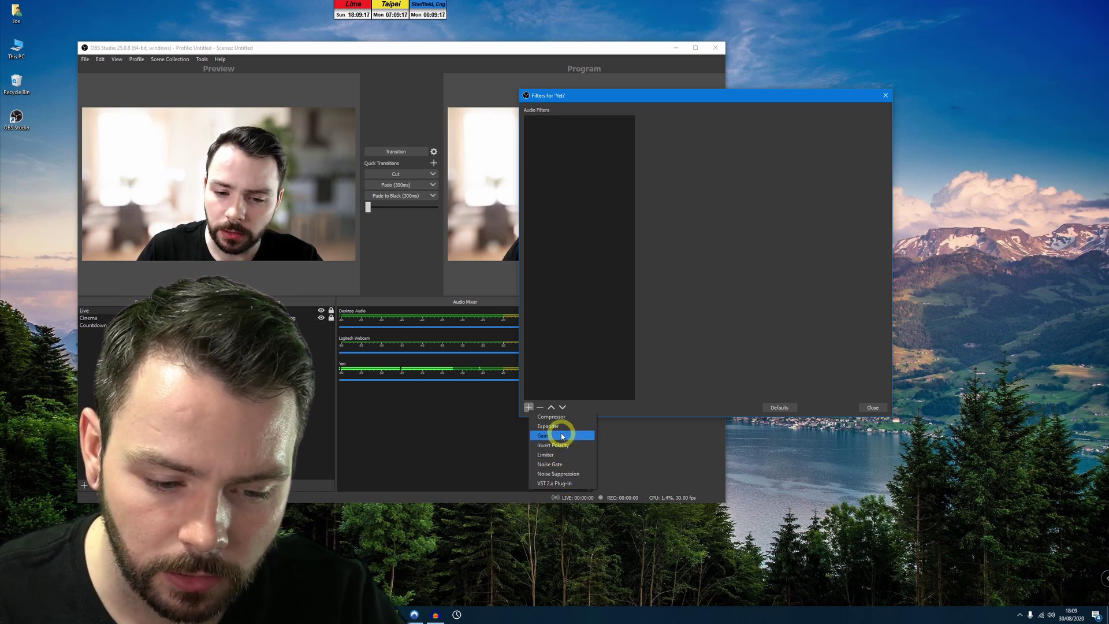
{"action": "left_click", "coordinate": [804, 402]}
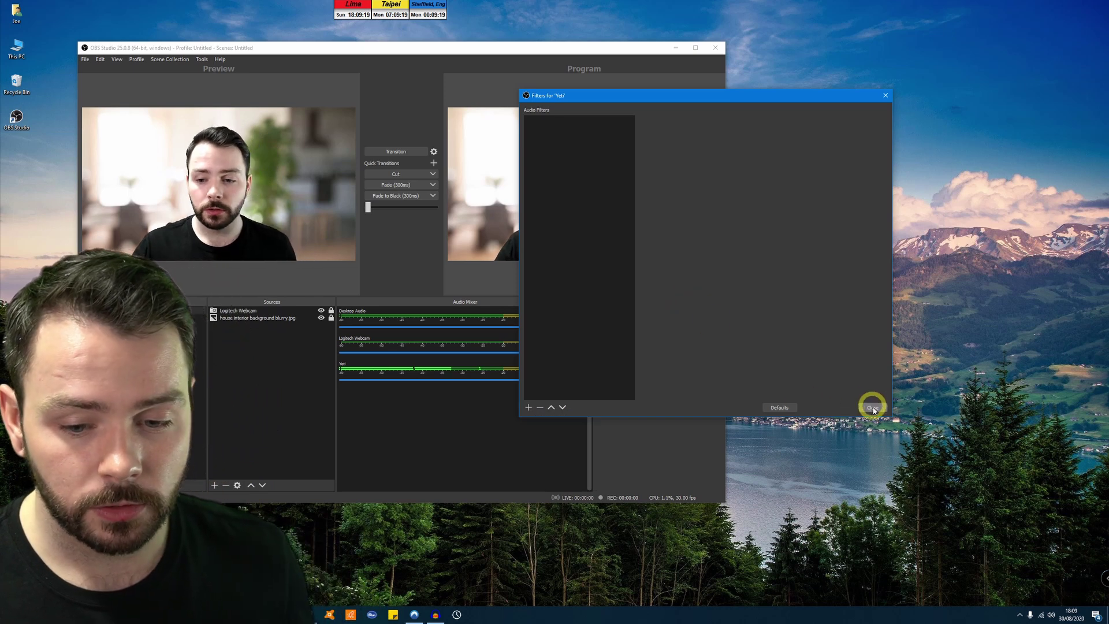
{"action": "left_click", "coordinate": [872, 407]}
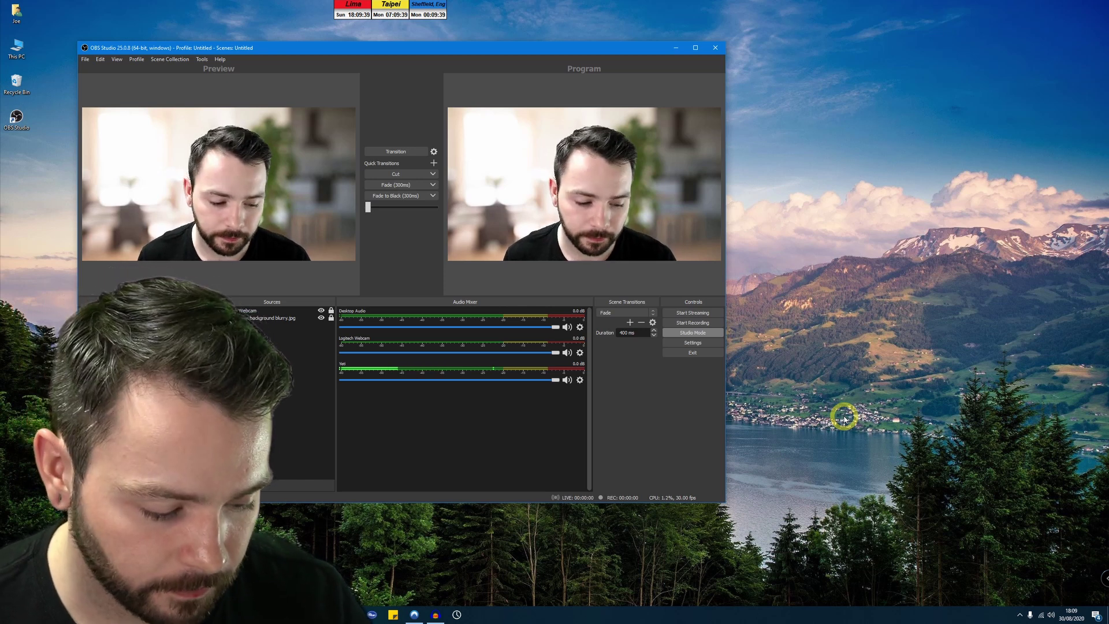
- Try out the Yeti microphone's volume slider in the audio mixer
{"action": "left_click_drag", "start_coordinate": [623, 59], "coordinate": [594, 46]}
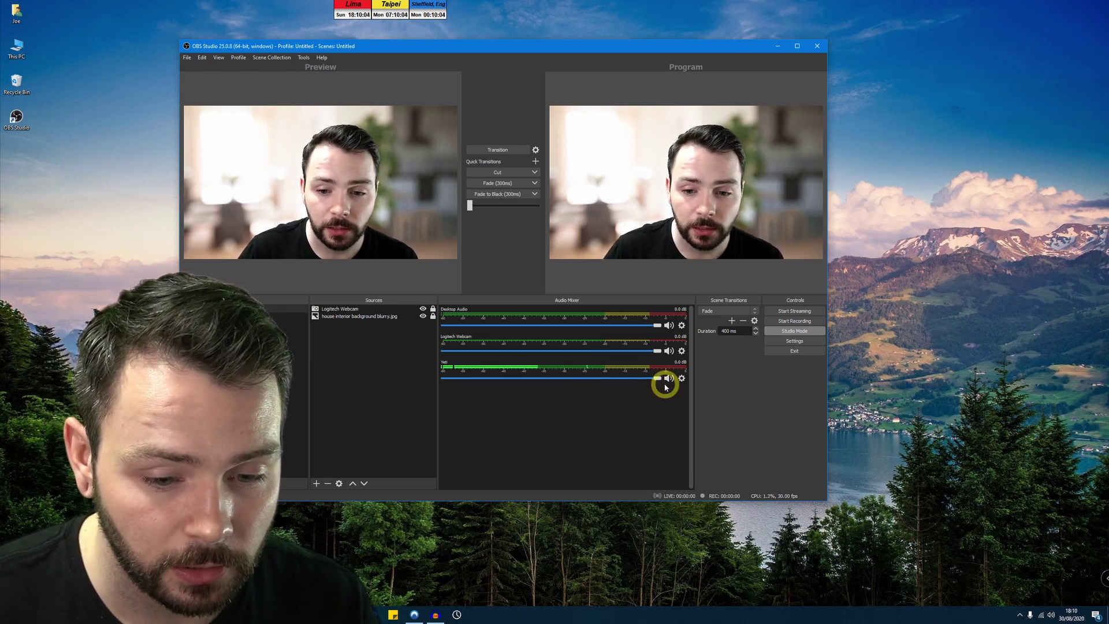
{"action": "mouse_move", "coordinate": [580, 377]}
{"action": "left_mouse_down"}
{"action": "mouse_move", "coordinate": [534, 372]}
{"action": "mouse_move", "coordinate": [641, 379]}
{"action": "left_mouse_up"}
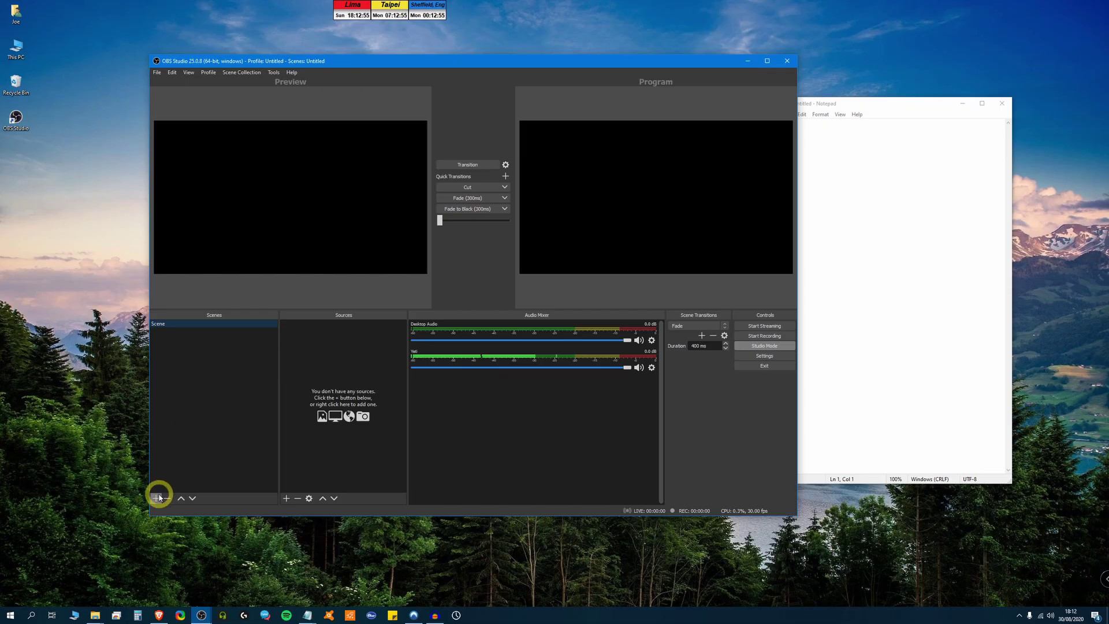
- Rename the default scene as Countdown, and add three more scenes named Live, Cinema and Goodbye
{"action": "left_click", "coordinate": [157, 497]}
{"action": "key", "text": "Escape"}
{"action": "double_click", "coordinate": [165, 324]}
{"action": "left_click", "coordinate": [155, 498]}
{"action": "type", "text": "Live"}
{"action": "key", "text": "Return"}
{"action": "left_click", "coordinate": [154, 498]}
{"action": "type", "text": "Cinema"}
{"action": "key", "text": "Return"}
{"action": "left_click", "coordinate": [154, 498]}
{"action": "type", "text": "Goodbye"}
{"action": "key", "text": "Return"}
- Add a Text (GDI+) source to the Countdown scene and have it read the countdown timer's text file
{"action": "left_click", "coordinate": [164, 324]}
{"action": "left_click", "coordinate": [285, 498]}
{"action": "left_click", "coordinate": [317, 439]}
{"action": "left_click", "coordinate": [498, 349]}
{"action": "left_click", "coordinate": [373, 337]}
{"action": "left_click", "coordinate": [598, 309]}
{"action": "left_click", "coordinate": [760, 455]}
{"action": "left_click", "coordinate": [520, 283]}
{"action": "left_click", "coordinate": [414, 279]}
{"action": "left_click", "coordinate": [543, 354]}
{"action": "left_click", "coordinate": [579, 411]}
- Add a blue Color Source of 1920 x 1080 to the Countdown scene
{"action": "left_click", "coordinate": [286, 497]}
{"action": "left_click", "coordinate": [354, 416]}
{"action": "left_click", "coordinate": [495, 349]}
{"action": "left_click", "coordinate": [532, 347]}
{"action": "left_click", "coordinate": [495, 222]}
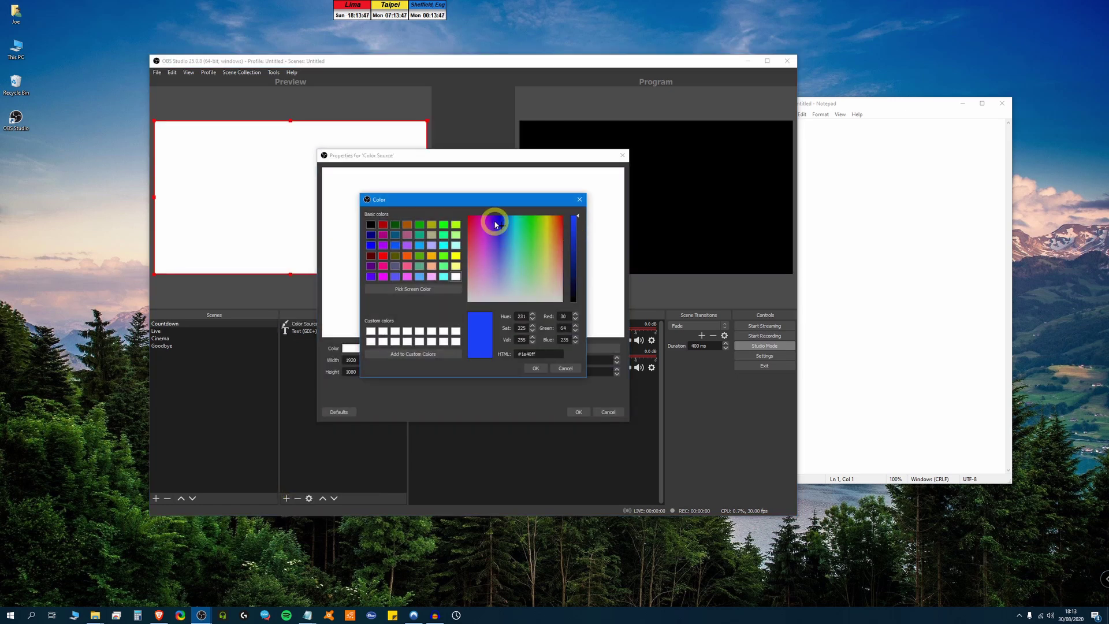
{"action": "left_click", "coordinate": [535, 366]}
{"action": "left_click", "coordinate": [578, 412]}
- Place the Color Source behind the text, and move the countdown text to the lower middle of the canvas
{"action": "left_click", "coordinate": [322, 324]}
{"action": "left_click", "coordinate": [334, 498]}
{"action": "left_click", "coordinate": [290, 219]}
{"action": "left_click_drag", "start_coordinate": [328, 234], "coordinate": [367, 257]}
- Test a 5-second countdown in the countdown timer, and close its window and the other instance running in the system tray
{"action": "left_click", "coordinate": [456, 614]}
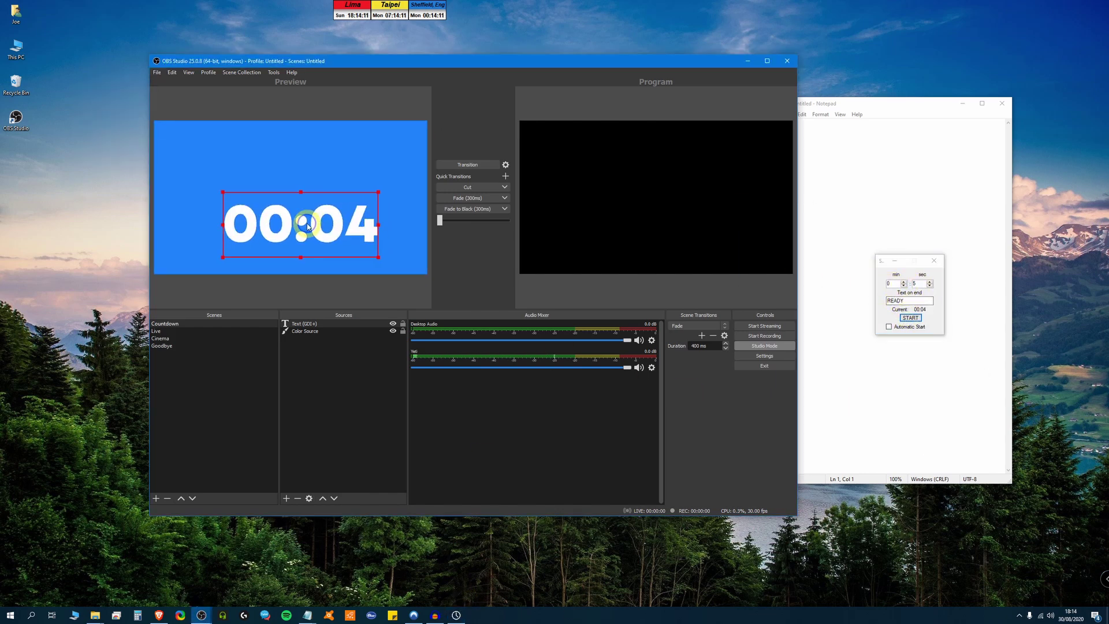
{"action": "left_click", "coordinate": [904, 298]}
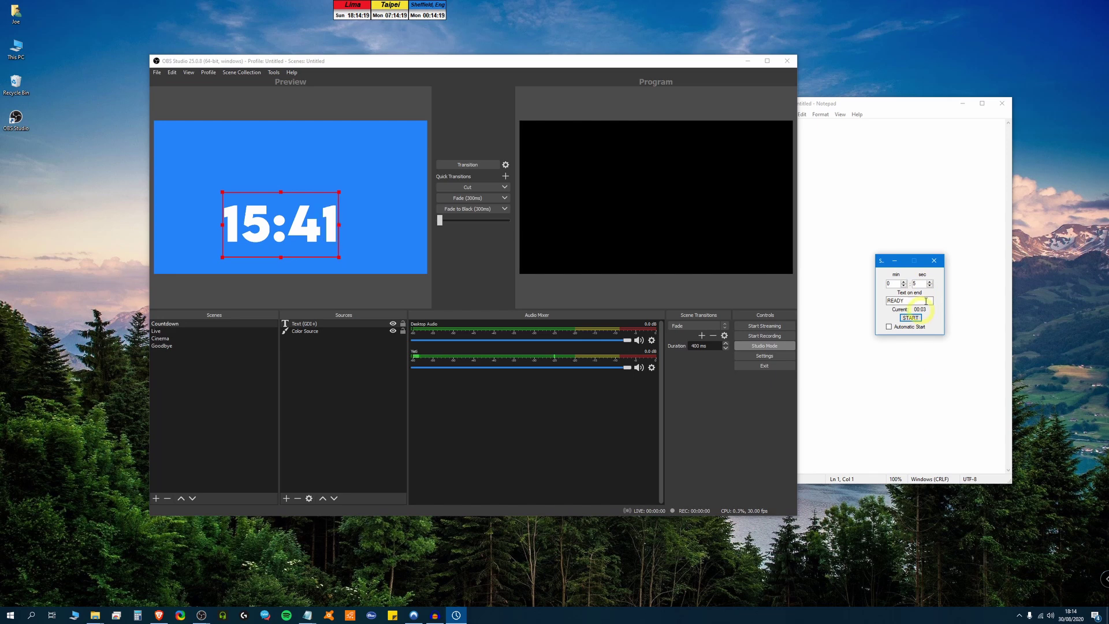
{"action": "left_click", "coordinate": [933, 260]}
{"action": "left_click", "coordinate": [1019, 615]}
{"action": "right_click", "coordinate": [1036, 598]}
{"action": "left_click", "coordinate": [1018, 596]}
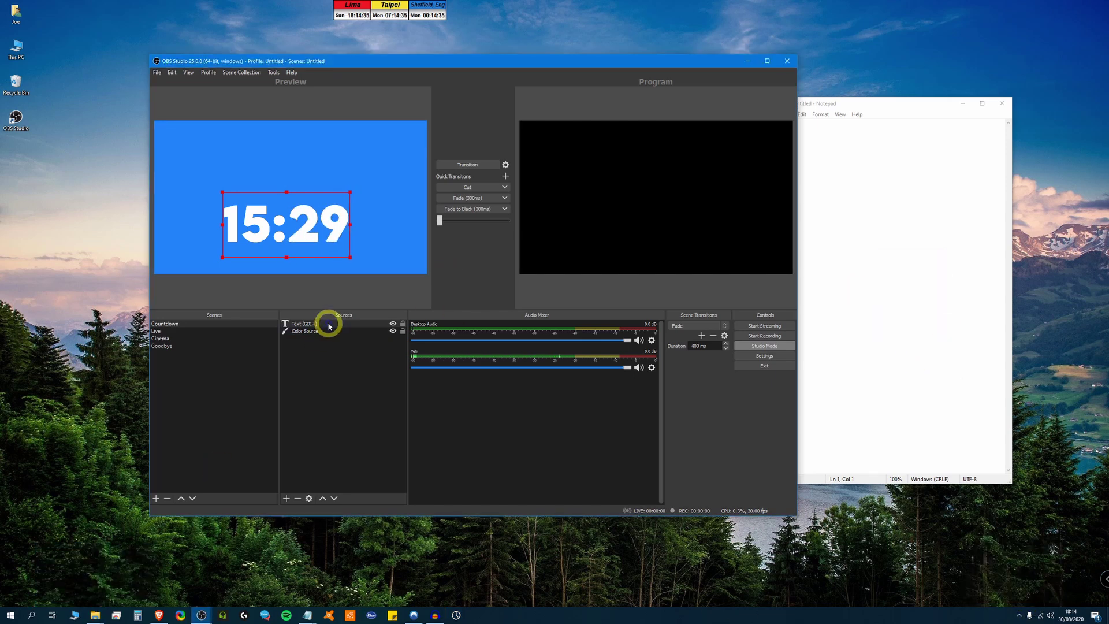
- Reopen the countdown timer, run a 5-second countdown with READY as the end text, and minimise the timer
{"action": "left_click", "coordinate": [851, 247]}
{"action": "left_click", "coordinate": [458, 614]}
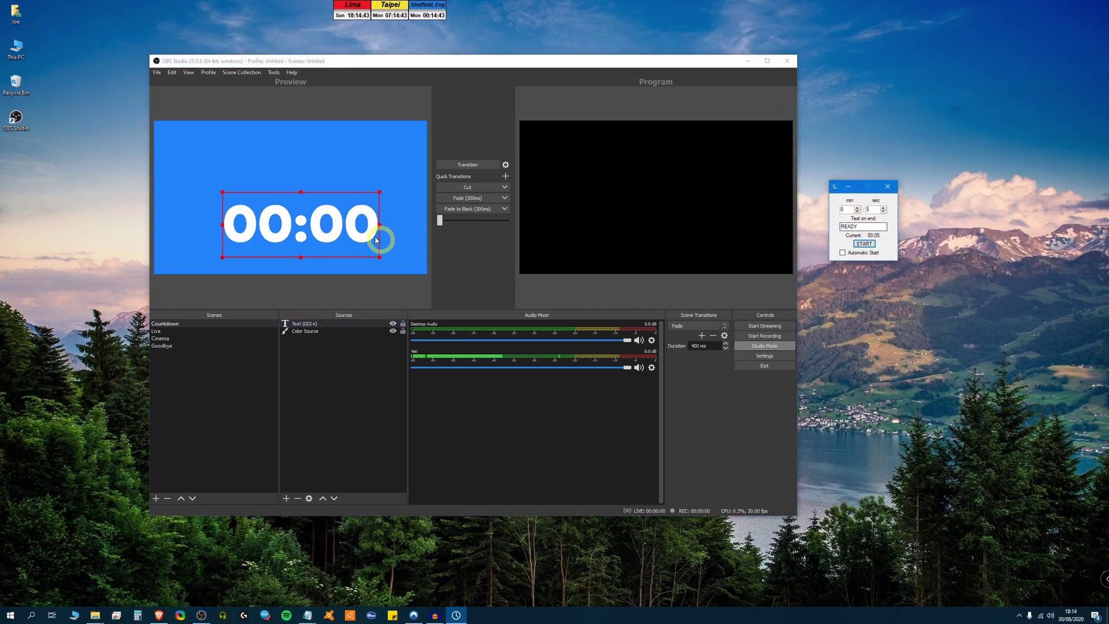
{"action": "left_click", "coordinate": [848, 186]}
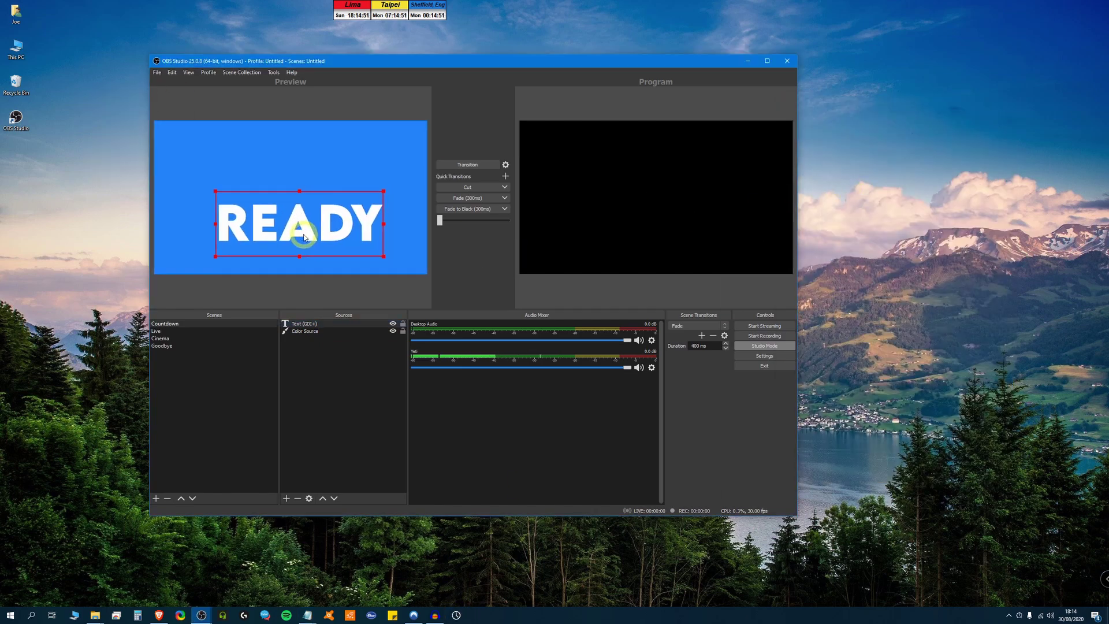
- Switch to the browser, search GIPHY for "starting soon", and open the Stand By Please GIF
{"action": "left_click", "coordinate": [159, 615]}
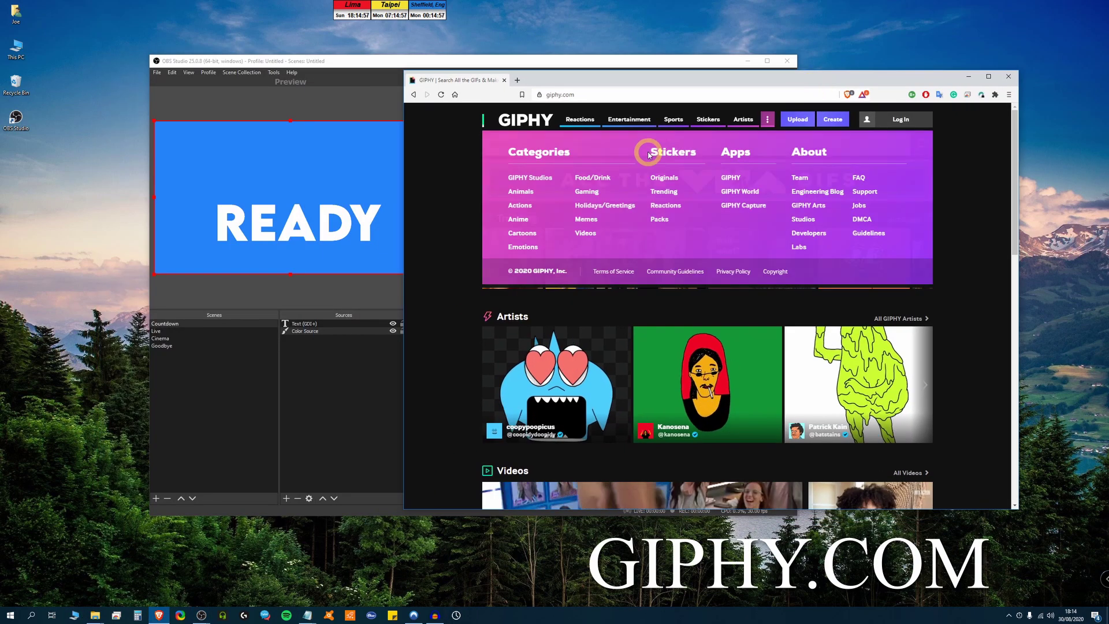
{"action": "scroll", "coordinate": [623, 289], "scroll_direction": "down", "scroll_amount": 3}
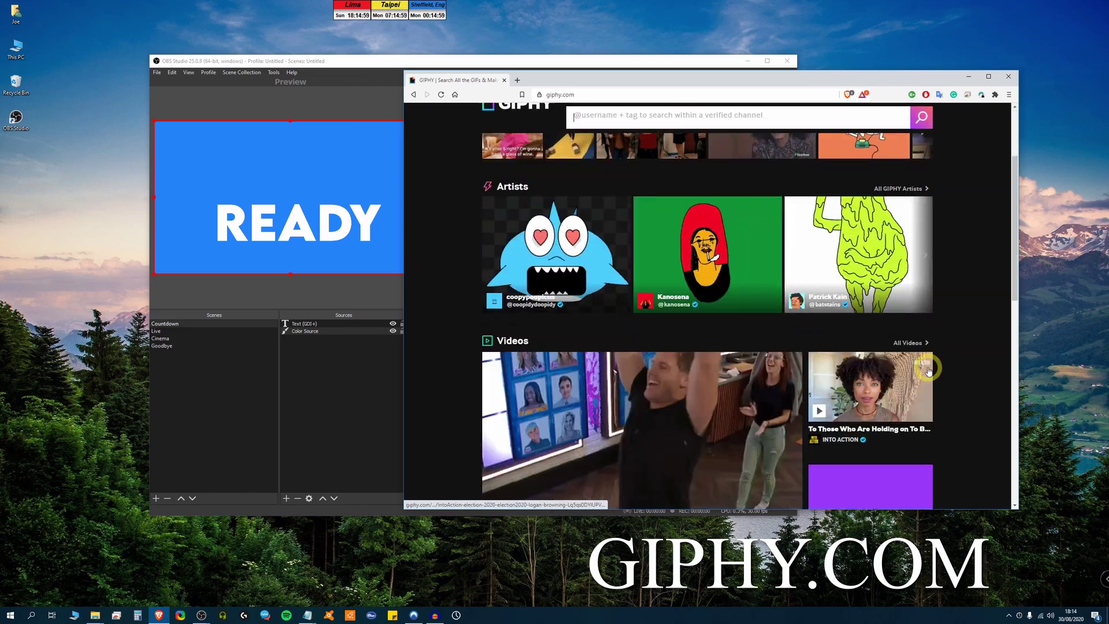
{"action": "scroll", "coordinate": [622, 231], "scroll_direction": "up", "scroll_amount": 3}
{"action": "left_click", "coordinate": [622, 145]}
{"action": "type", "text": "starting soon"}
{"action": "key", "text": "Return"}
{"action": "scroll", "coordinate": [722, 231], "scroll_direction": "down", "scroll_amount": 5}
{"action": "left_click", "coordinate": [770, 247]}
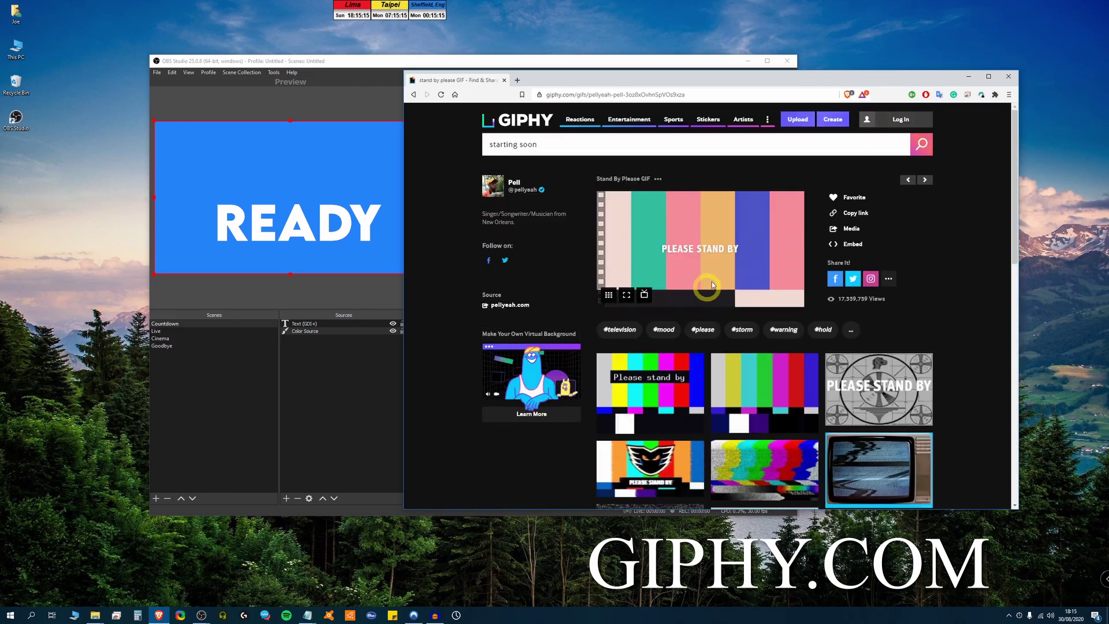
- Save the Stand By Please GIF as "starting soon" in the Images and Gifs folder
{"action": "right_click", "coordinate": [701, 234]}
{"action": "left_click", "coordinate": [745, 250]}
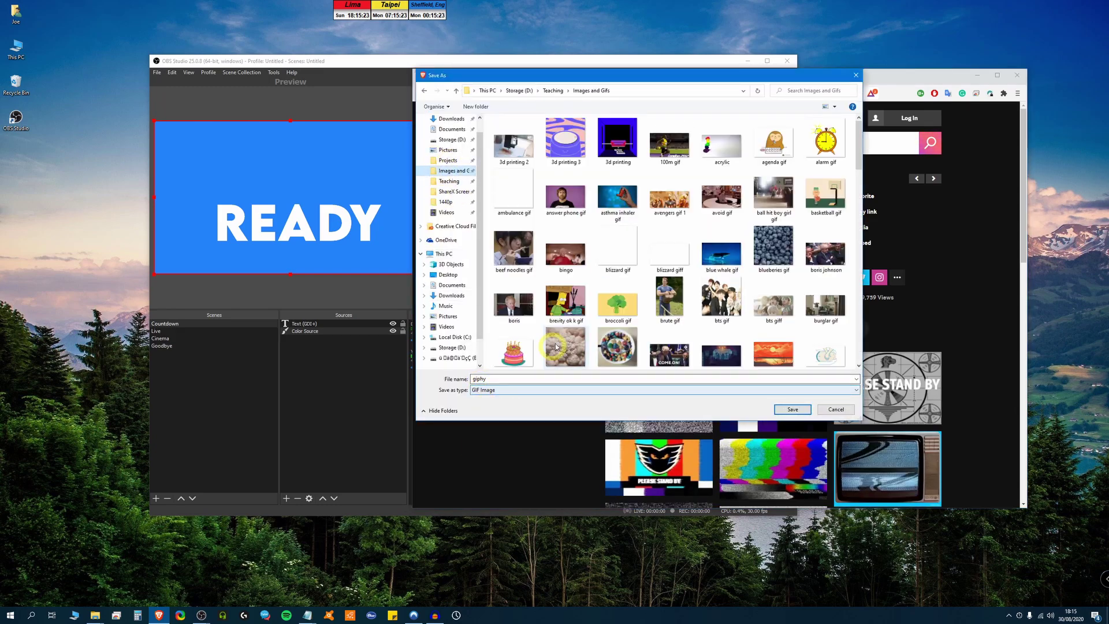
{"action": "type", "text": "starting soon"}
{"action": "key", "text": "Return"}
- Add starting soon.gif to the Countdown scene so it fills the canvas, and fade the scene to the program output
{"action": "left_click", "coordinate": [508, 490]}
{"action": "left_click_drag", "start_coordinate": [700, 216], "coordinate": [438, 255]}
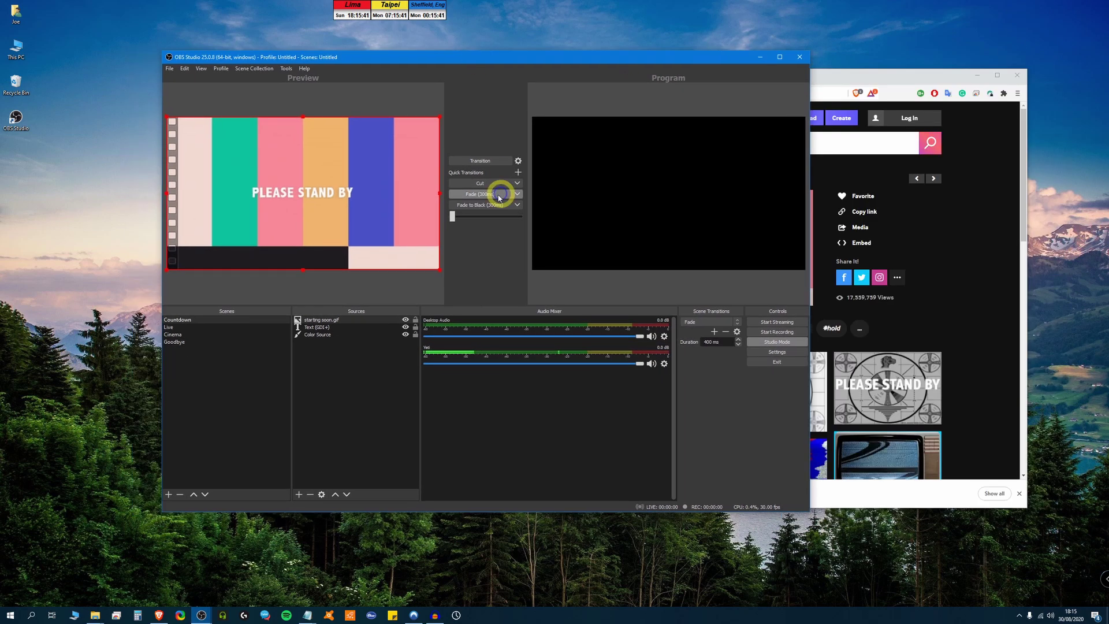
{"action": "left_click", "coordinate": [498, 193]}
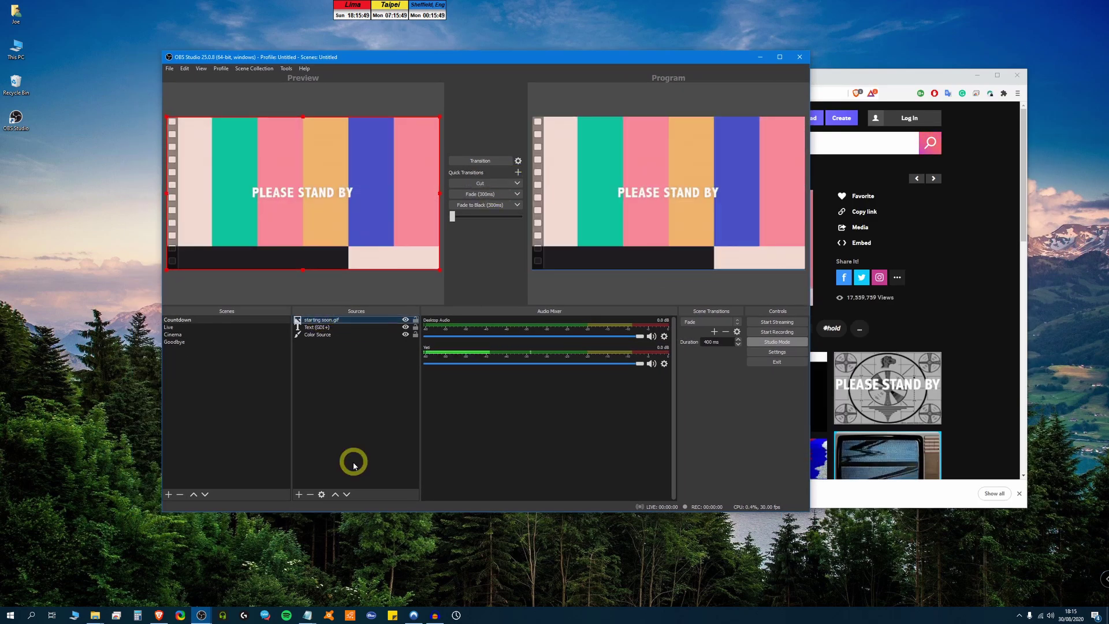
- Move starting soon.gif below the countdown text in the source order, and scale the text down slightly
{"action": "left_click", "coordinate": [346, 495]}
{"action": "left_click", "coordinate": [347, 495]}
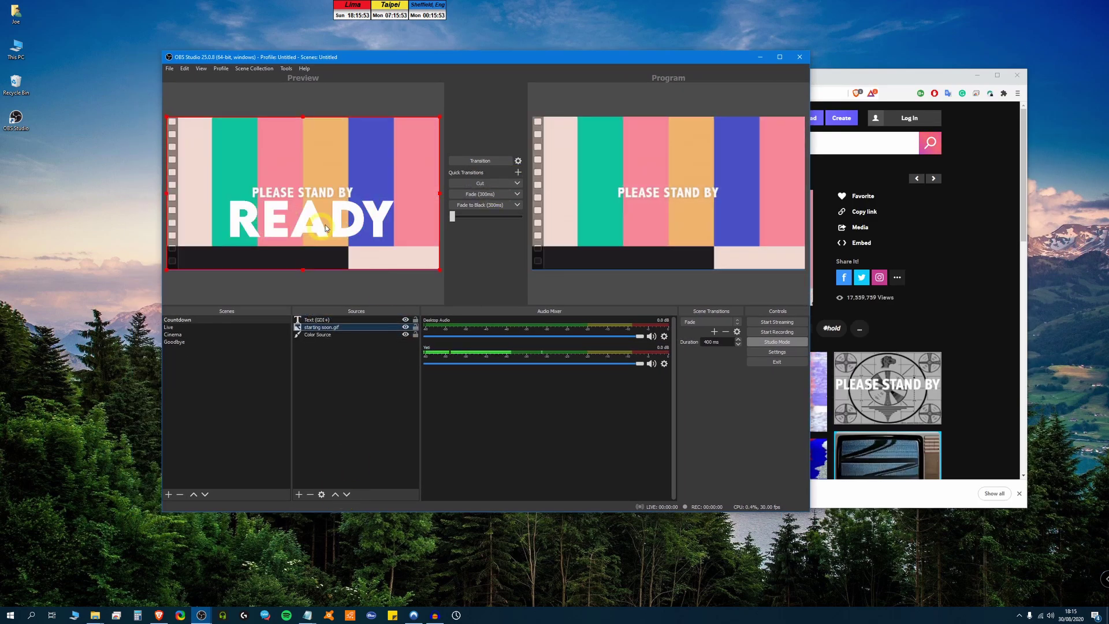
{"action": "left_click", "coordinate": [325, 224]}
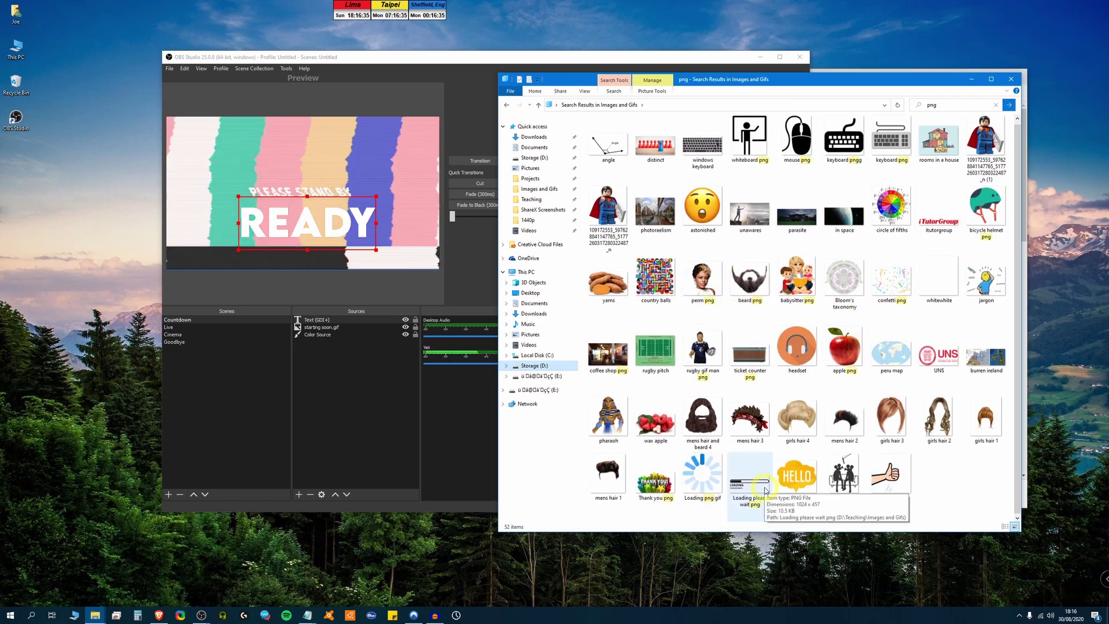
- Add the Loading png gif from File Explorer to the Countdown scene, and place it scaled down above PLEASE STAND BY
{"action": "left_click", "coordinate": [708, 483]}
{"action": "left_click_drag", "start_coordinate": [708, 483], "coordinate": [312, 164]}
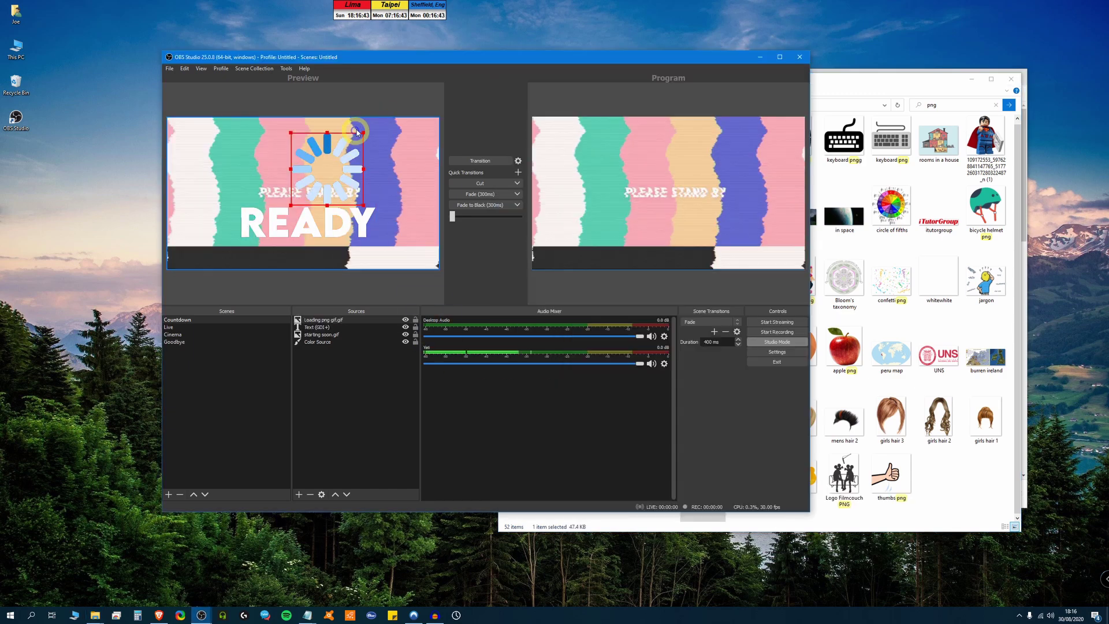
{"action": "left_click", "coordinate": [438, 267]}
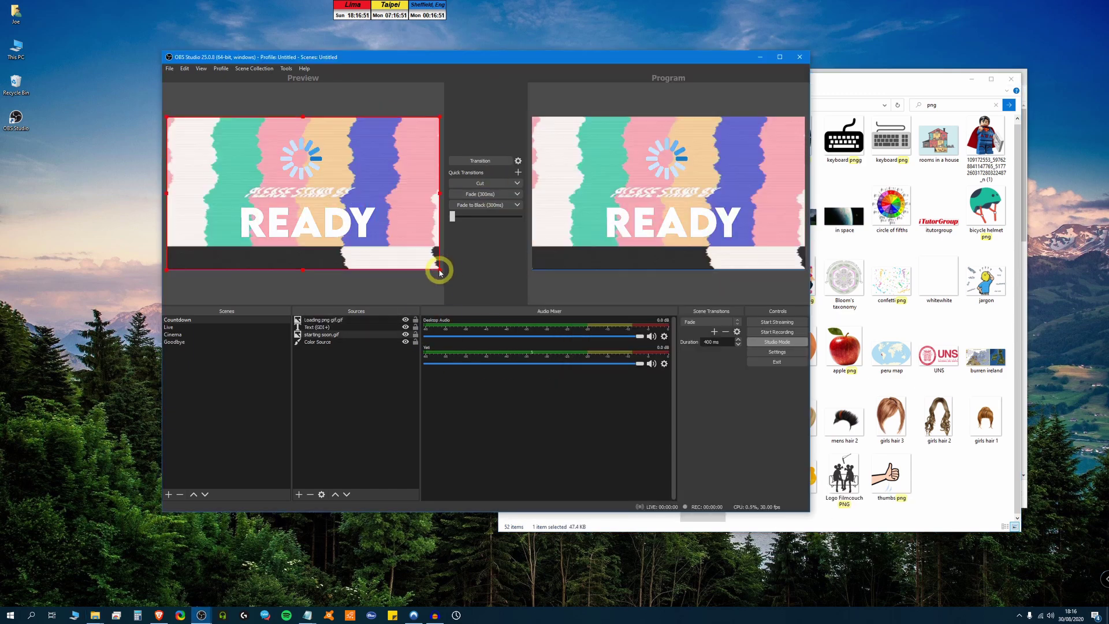
- Restore the countdown timer from the system tray and start a 10-minute countdown
{"action": "left_click", "coordinate": [1019, 615]}
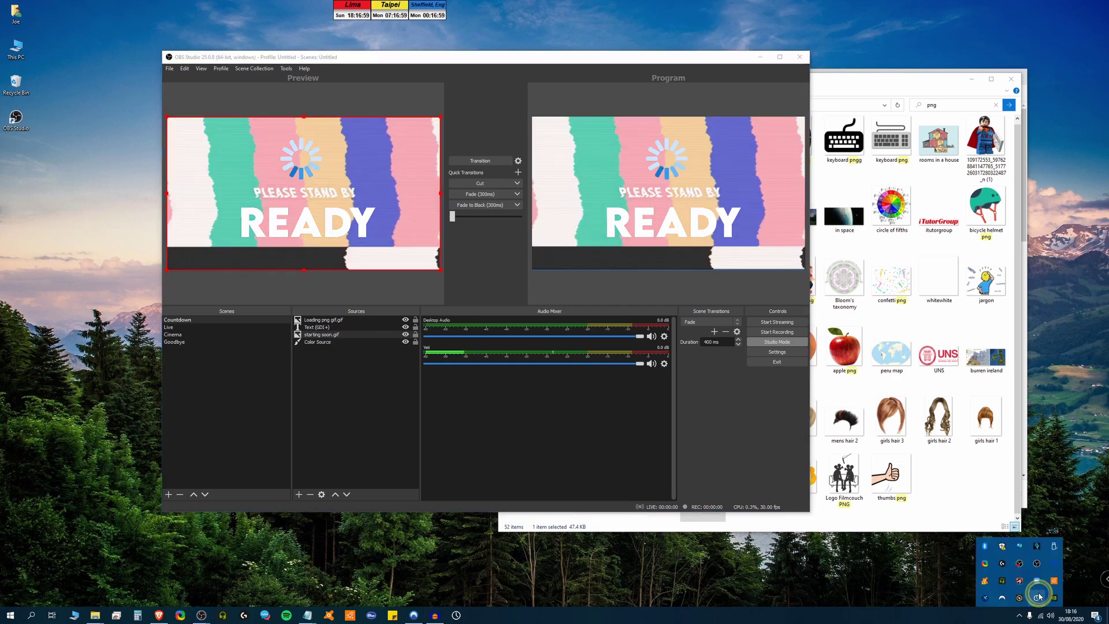
{"action": "left_click", "coordinate": [1016, 577]}
{"action": "left_click", "coordinate": [863, 243]}
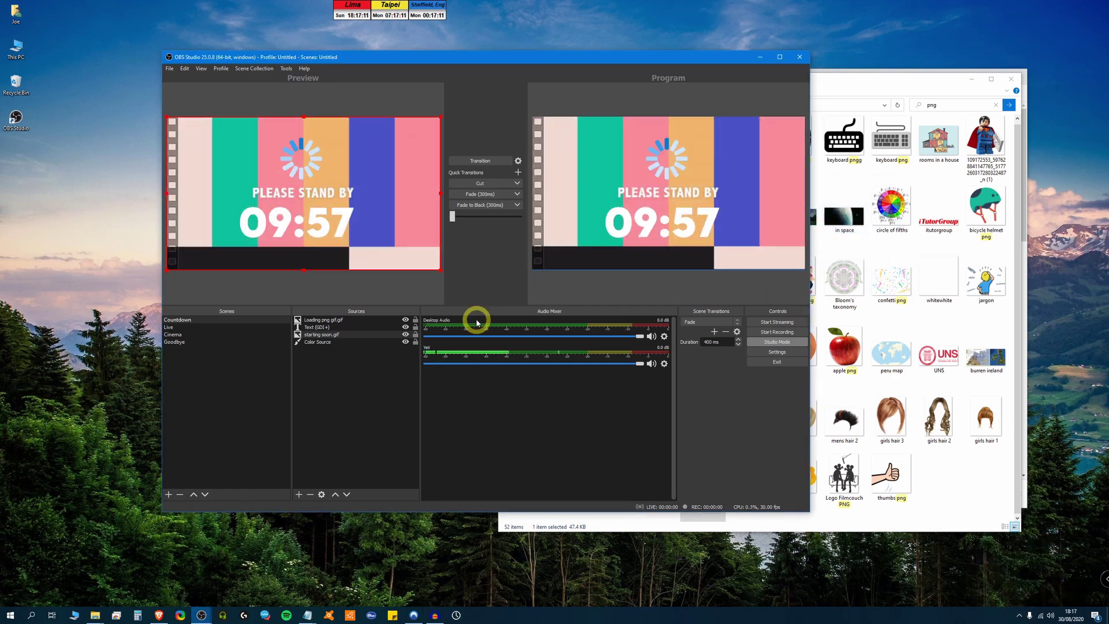
- Switch to File Explorer and open the Portraits folder inside Pictures on Storage (D:)
{"action": "key", "text": "alt+Tab"}
{"action": "left_click", "coordinate": [530, 168]}
{"action": "double_click", "coordinate": [608, 196]}
{"action": "double_click", "coordinate": [612, 168]}
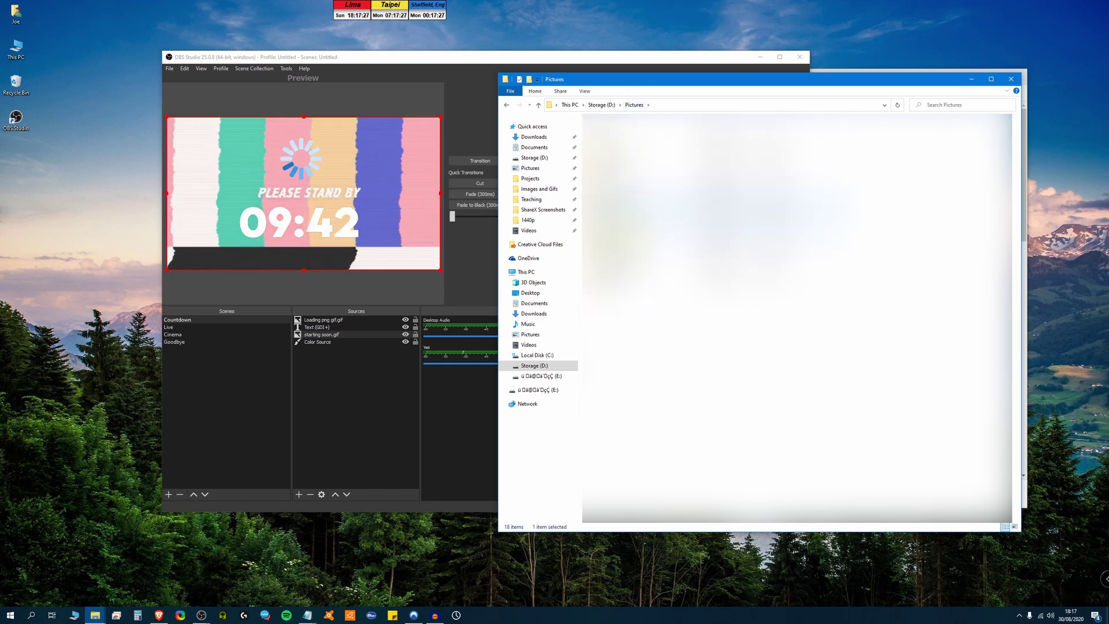
{"action": "double_click", "coordinate": [636, 209]}
- Try the white-background portrait JPG as a source in the Countdown scene and remove it, keeping starting soon.gif
{"action": "left_click", "coordinate": [706, 254]}
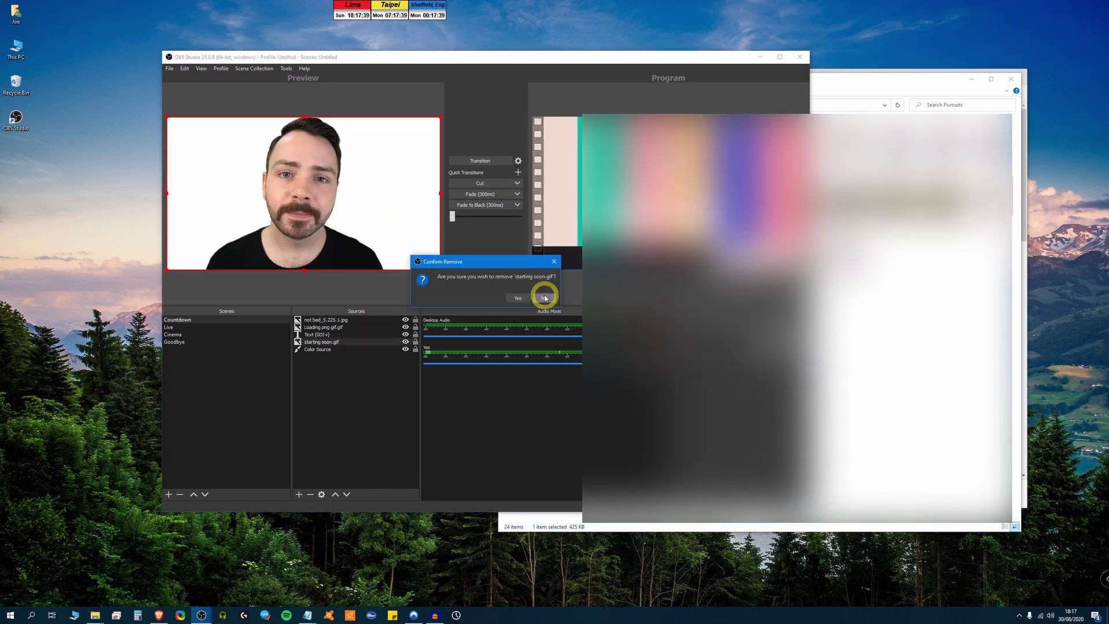
{"action": "left_click", "coordinate": [544, 292]}
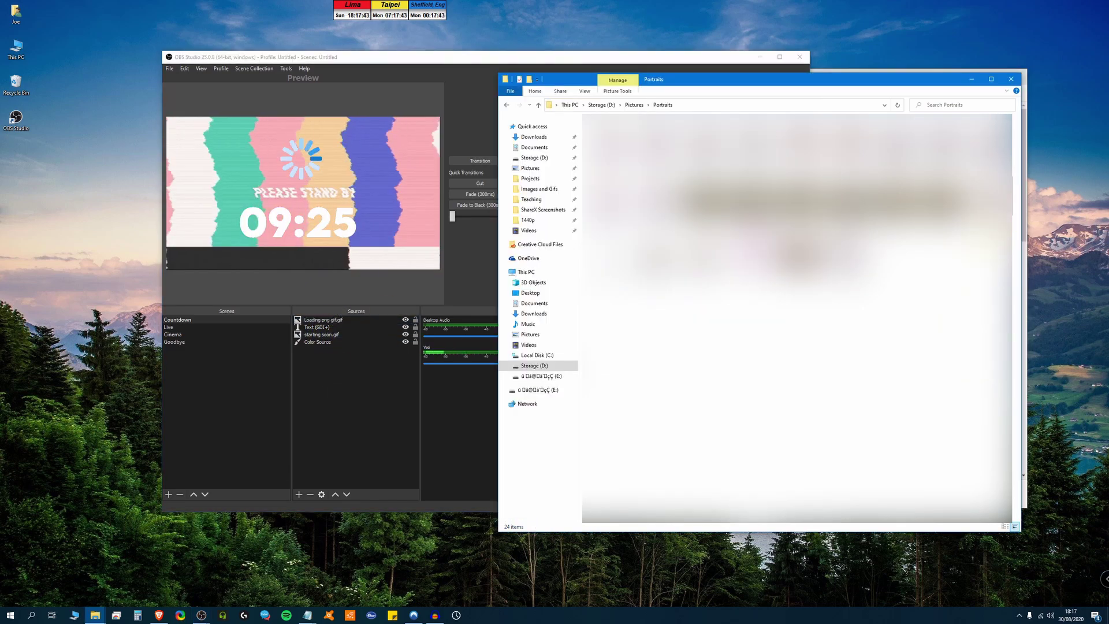
- Add the cut-out portrait png.png to the Countdown scene, scale it down, and place it at the canvas's left side
{"action": "left_click_drag", "start_coordinate": [705, 254], "coordinate": [312, 202]}
{"action": "left_click", "coordinate": [972, 80]}
{"action": "left_click_drag", "start_coordinate": [438, 118], "coordinate": [414, 146]}
{"action": "left_click_drag", "start_coordinate": [309, 216], "coordinate": [247, 216]}
- Shift the loading icon, countdown text, GIF and Color Source together to the right beside the portrait
{"action": "left_click", "coordinate": [336, 328]}
{"action": "left_click", "coordinate": [329, 348], "text": "shift"}
{"action": "left_click_drag", "start_coordinate": [382, 226], "coordinate": [425, 219]}
{"action": "left_click", "coordinate": [332, 326]}
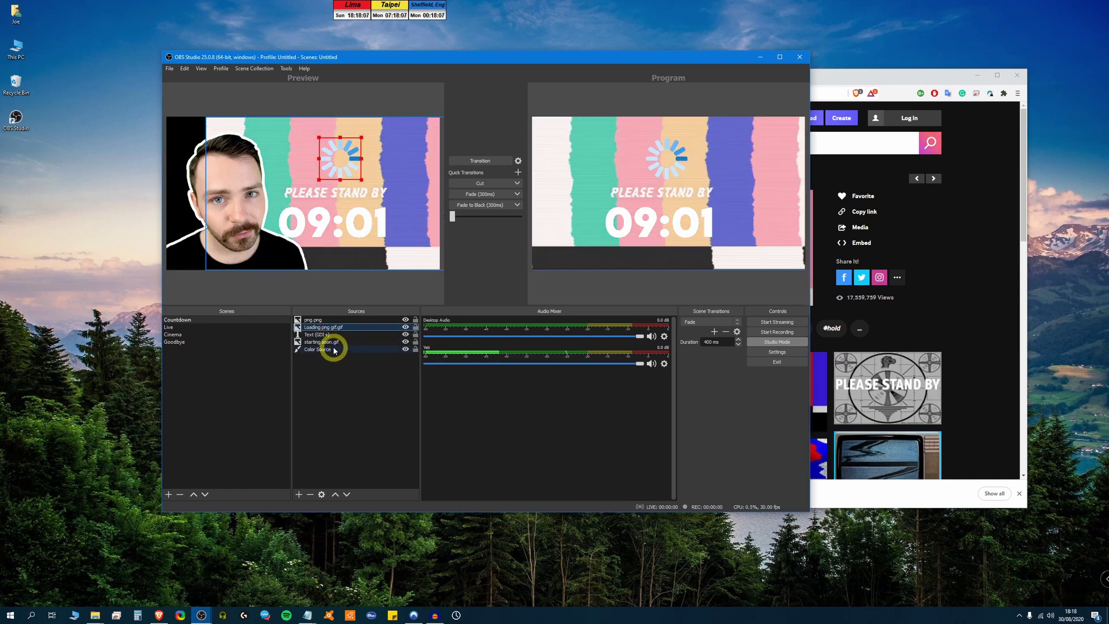
- Bring up the PointerFocus toolbar from the system tray, dismissing the notice from relaunching the program
{"action": "left_click", "coordinate": [1018, 615]}
{"action": "left_click", "coordinate": [11, 615]}
{"action": "left_click", "coordinate": [86, 376]}
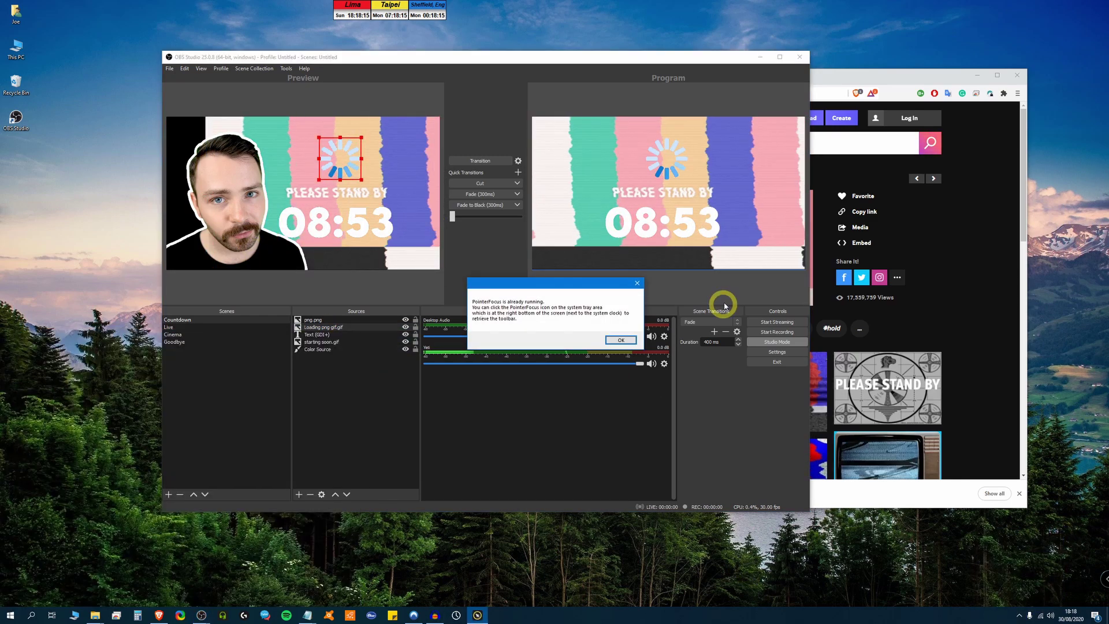
{"action": "left_click", "coordinate": [621, 339]}
{"action": "left_click", "coordinate": [1019, 616]}
{"action": "left_click", "coordinate": [1019, 598]}
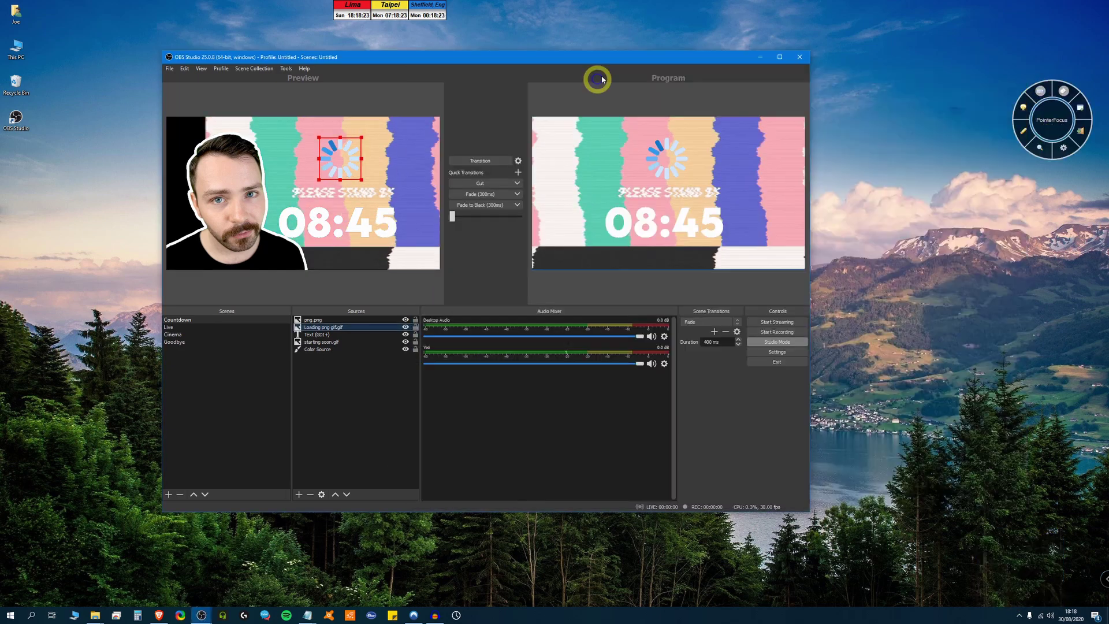
- Fine-tune the position of the loading icon, text and background sources as a group beside the portrait
{"action": "left_click_drag", "start_coordinate": [597, 57], "coordinate": [620, 57]}
{"action": "left_click", "coordinate": [365, 349], "text": "shift"}
{"action": "left_click_drag", "start_coordinate": [404, 249], "coordinate": [460, 257]}
- Scale down the countdown text, align it and the loading icon with PLEASE STAND BY, and cut the scene to the program output
{"action": "left_click", "coordinate": [351, 342]}
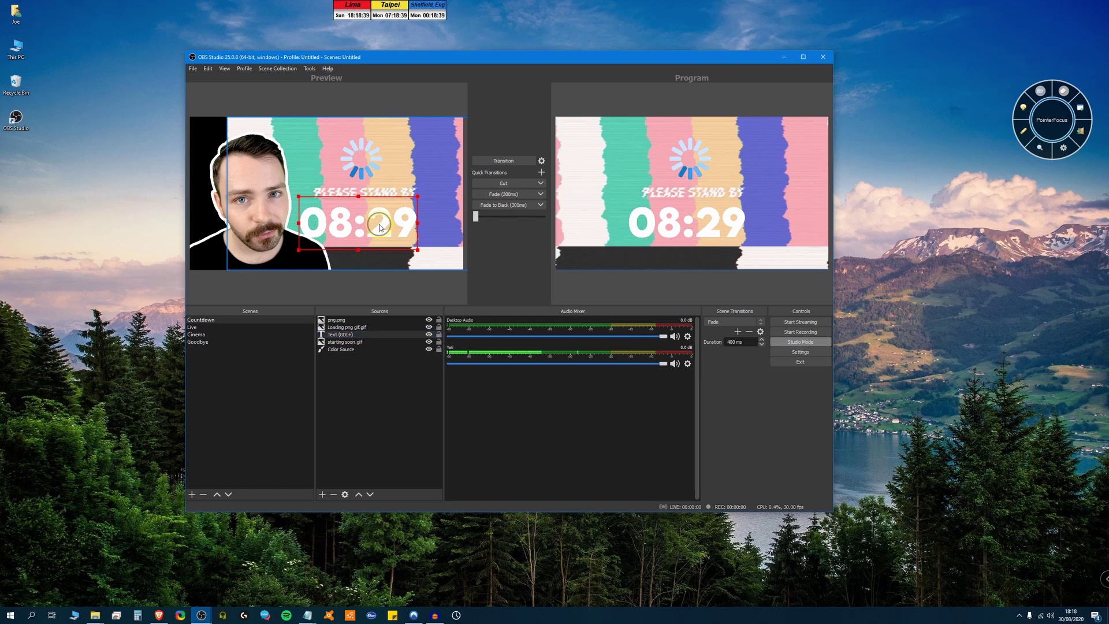
{"action": "left_click", "coordinate": [395, 425]}
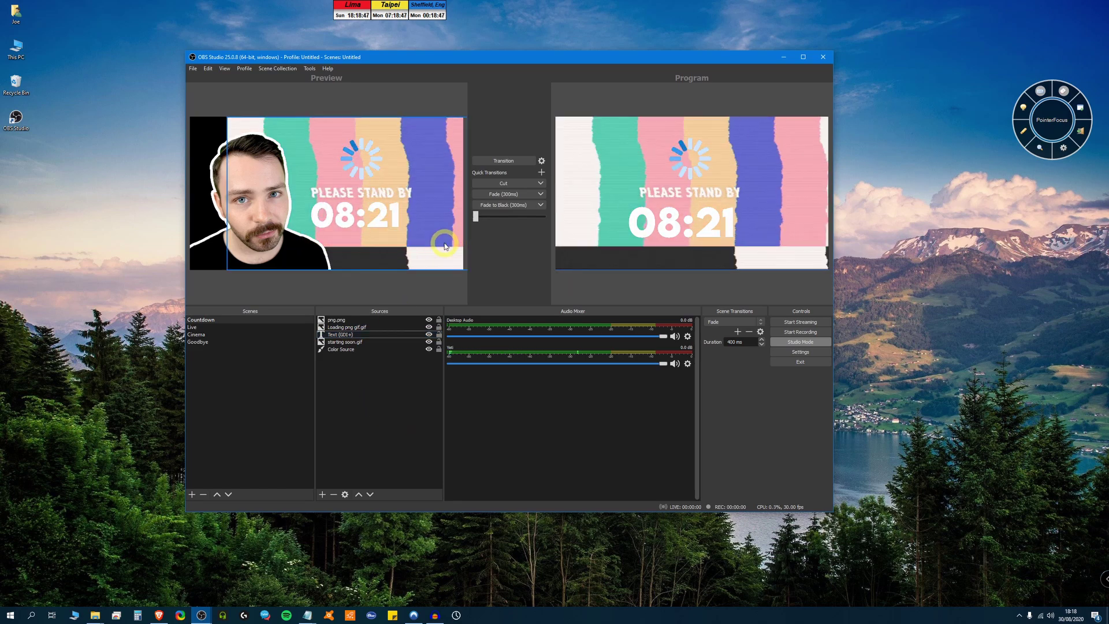
{"action": "left_click", "coordinate": [371, 327]}
{"action": "left_click", "coordinate": [511, 186]}
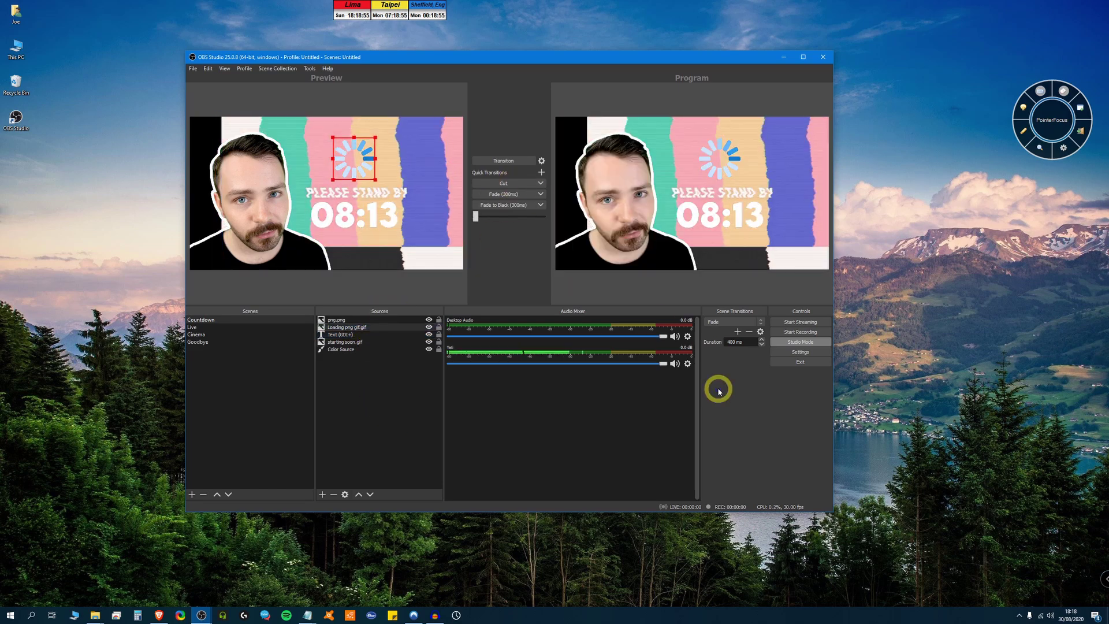
- Add a video capture device named Logitech Camera to the Live scene, using the c922 Pro Stream Webcam
{"action": "left_click", "coordinate": [209, 327]}
{"action": "left_click", "coordinate": [516, 204]}
{"action": "left_click", "coordinate": [323, 495]}
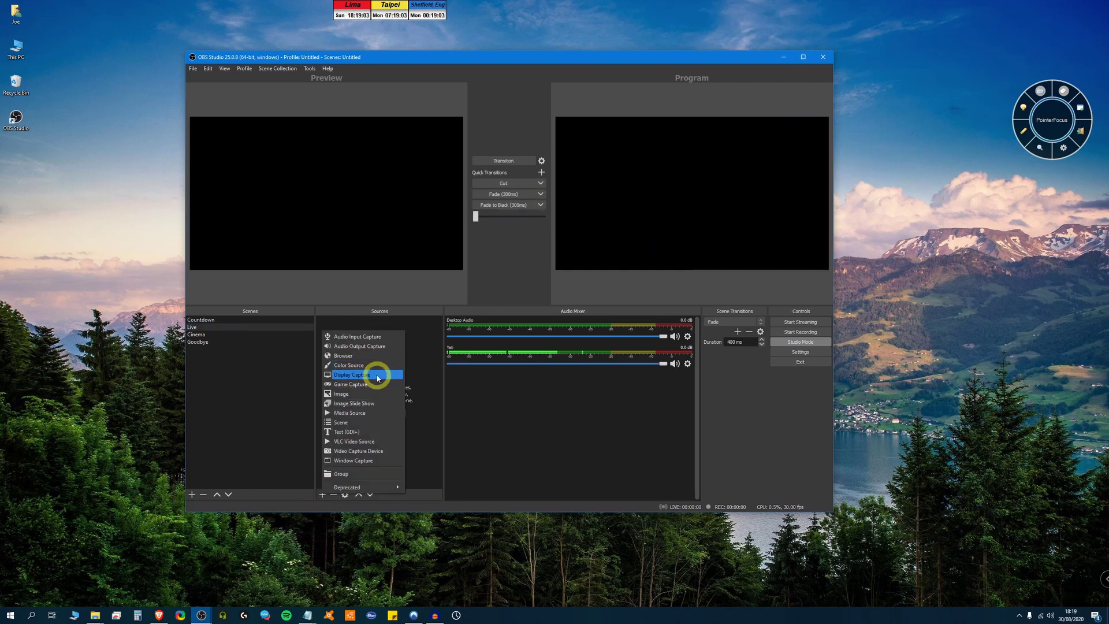
{"action": "left_click", "coordinate": [382, 451]}
{"action": "type", "text": "Logitech Camera"}
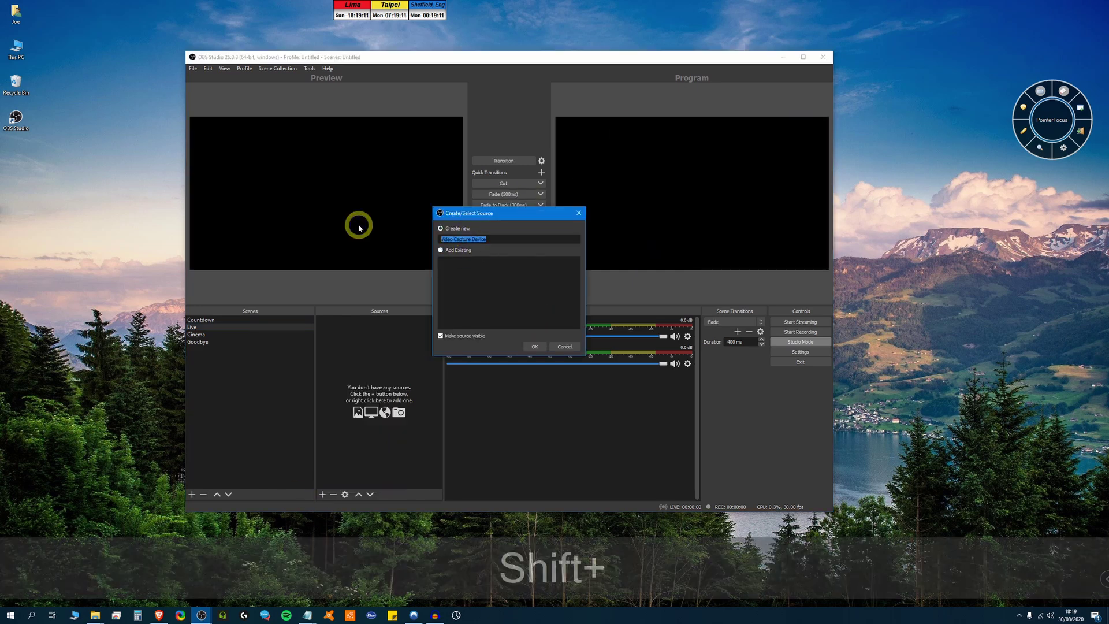
{"action": "key", "text": "Return"}
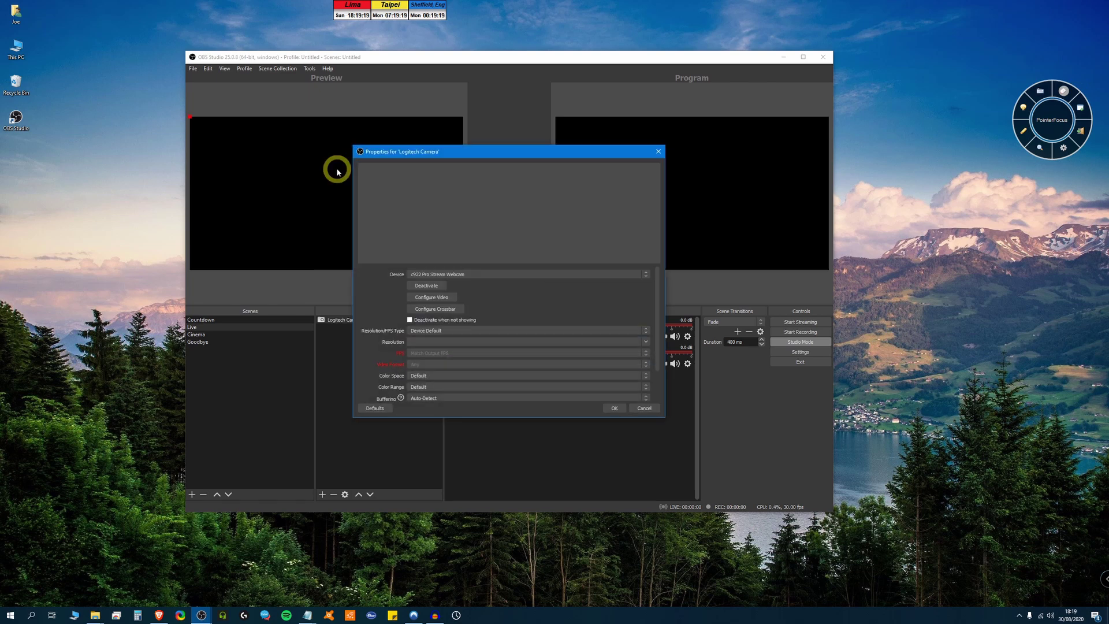
{"action": "left_click", "coordinate": [421, 341]}
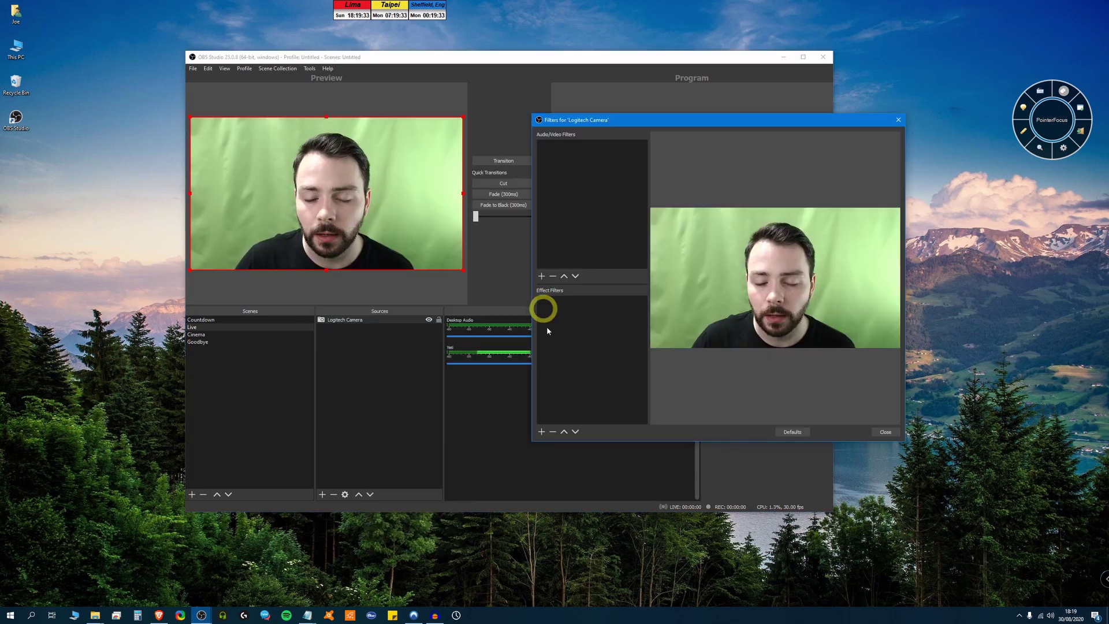
- Add a green Chroma Key filter with similarity 436 and a Color Correction filter with contrast 0.06 to the Logitech Camera
{"action": "left_click", "coordinate": [542, 431]}
{"action": "left_click", "coordinate": [565, 456]}
{"action": "left_click", "coordinate": [701, 289]}
{"action": "left_click_drag", "start_coordinate": [784, 337], "coordinate": [798, 339]}
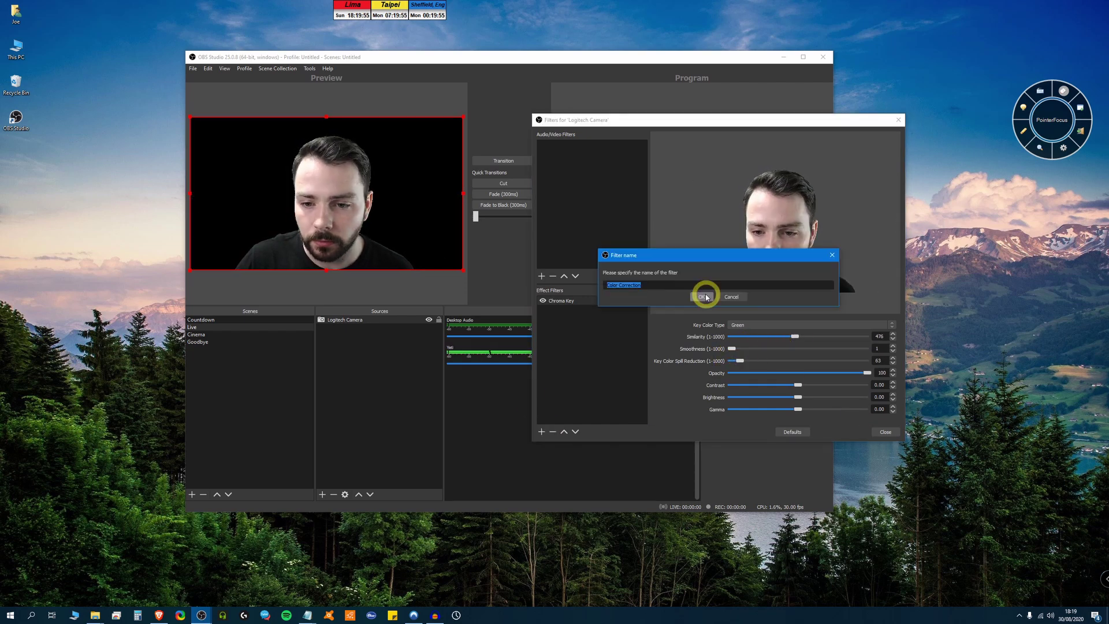
{"action": "left_click", "coordinate": [705, 290]}
{"action": "left_click_drag", "start_coordinate": [772, 337], "coordinate": [776, 340]}
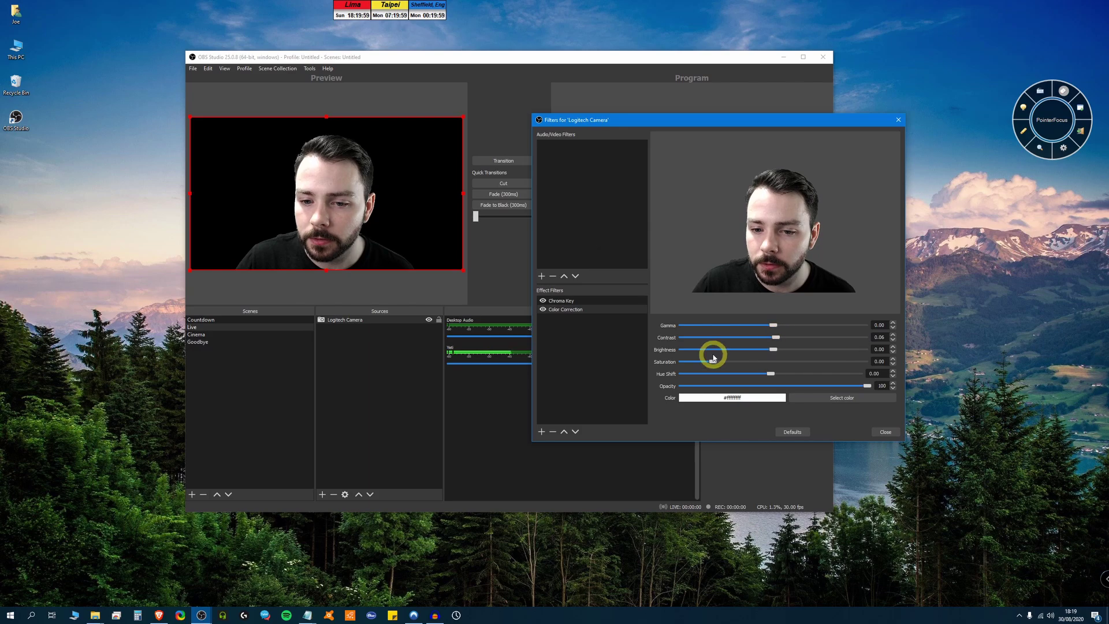
{"action": "left_click", "coordinate": [886, 432]}
- Switch to the open File Explorer window holding the images for the Live scene
{"action": "mouse_move", "coordinate": [95, 615]}
{"action": "left_click", "coordinate": [64, 573]}
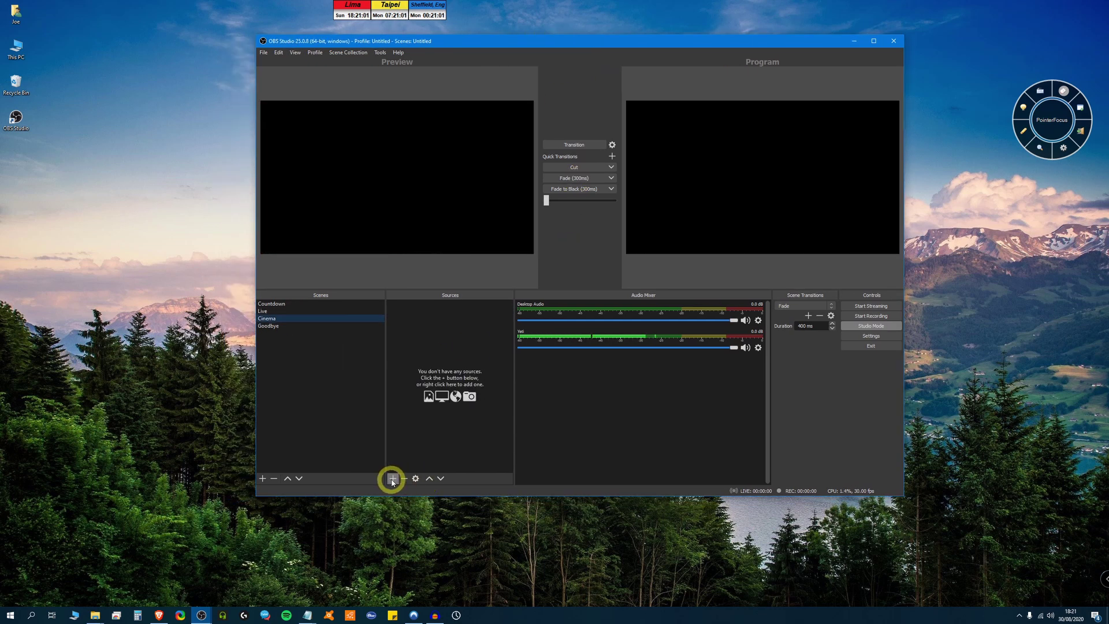
- Add a full-frame blue Color Source and the existing Logitech Camera to the Cinema scene, scaling the camera into the lower-right corner
{"action": "left_click", "coordinate": [393, 478]}
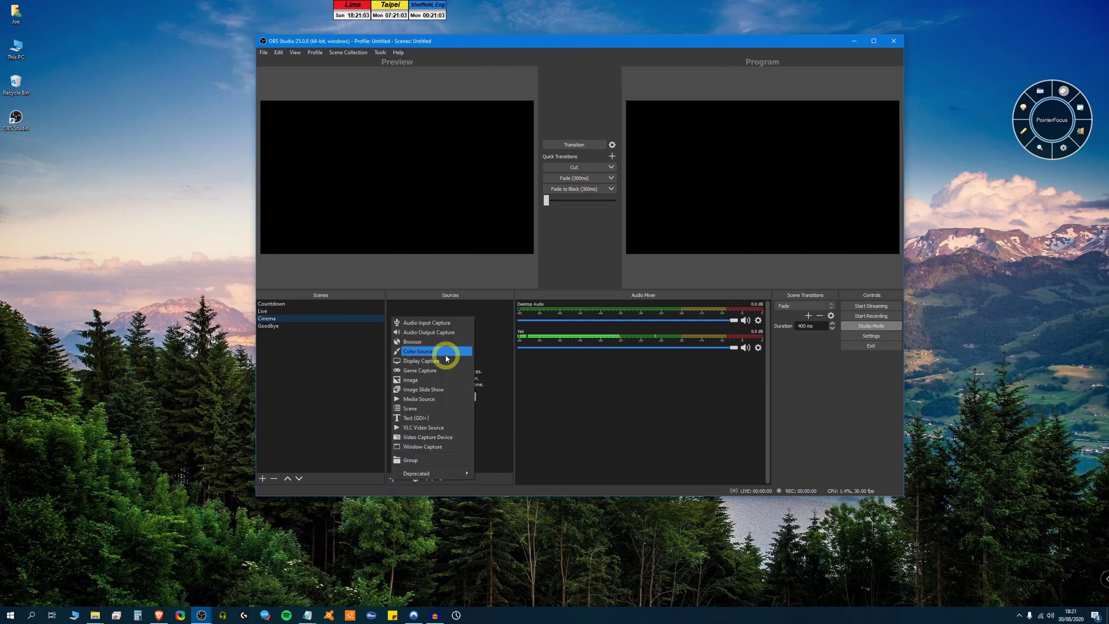
{"action": "left_click", "coordinate": [445, 352]}
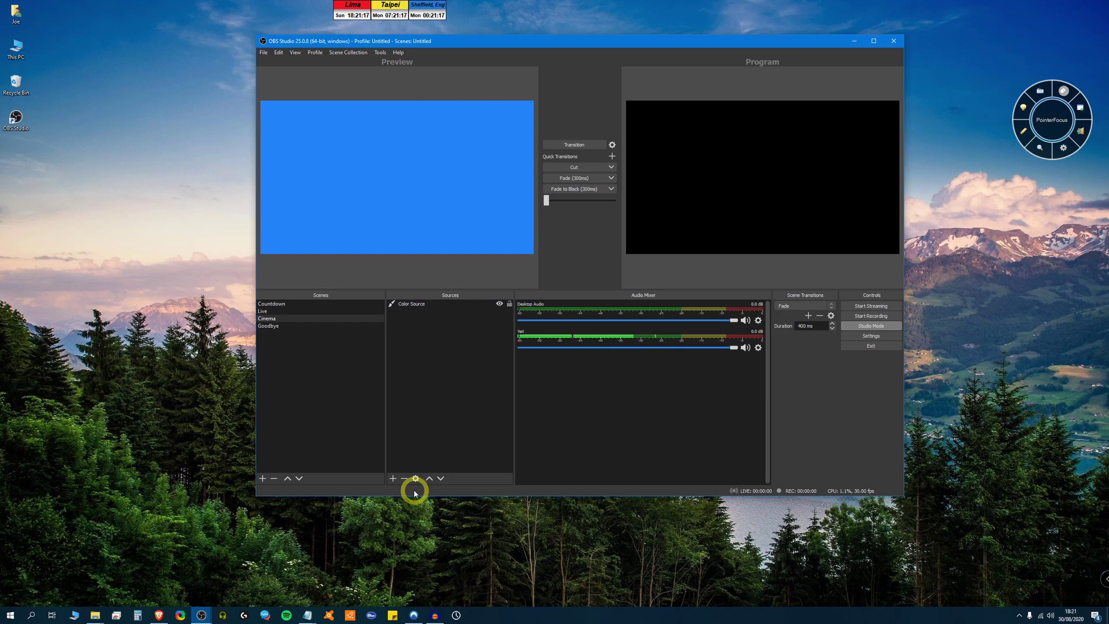
{"action": "left_click", "coordinate": [393, 478]}
{"action": "left_click", "coordinate": [441, 403]}
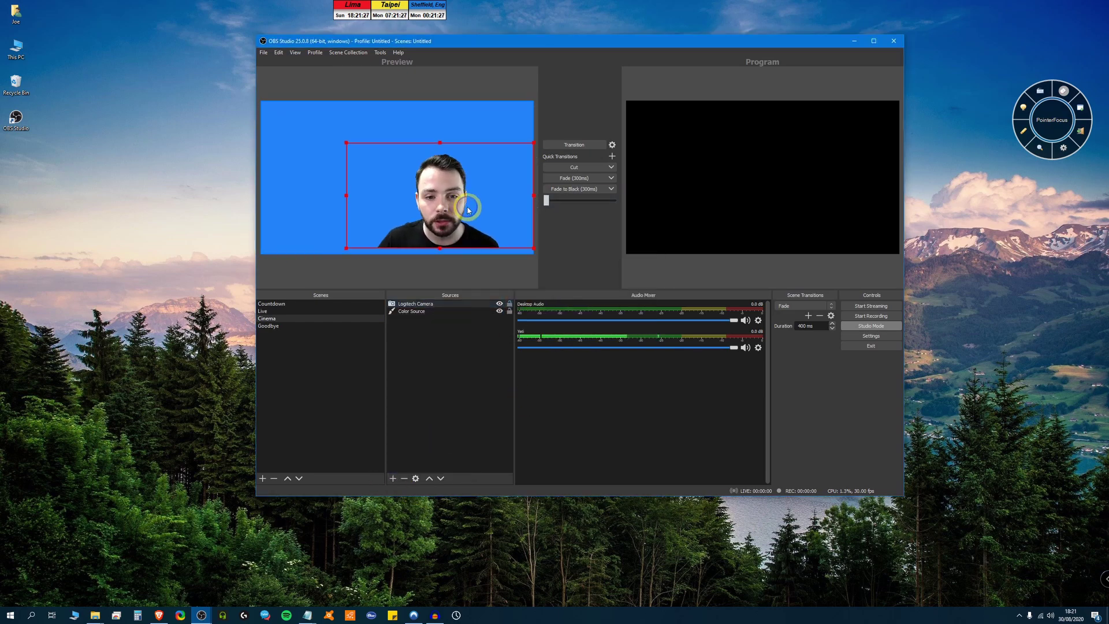
- Arrange the OBS window and the Images and Gifs folder window side by side
{"action": "left_click_drag", "start_coordinate": [689, 41], "coordinate": [582, 41]}
{"action": "left_click", "coordinate": [95, 615]}
{"action": "left_click_drag", "start_coordinate": [400, 38], "coordinate": [889, 40]}
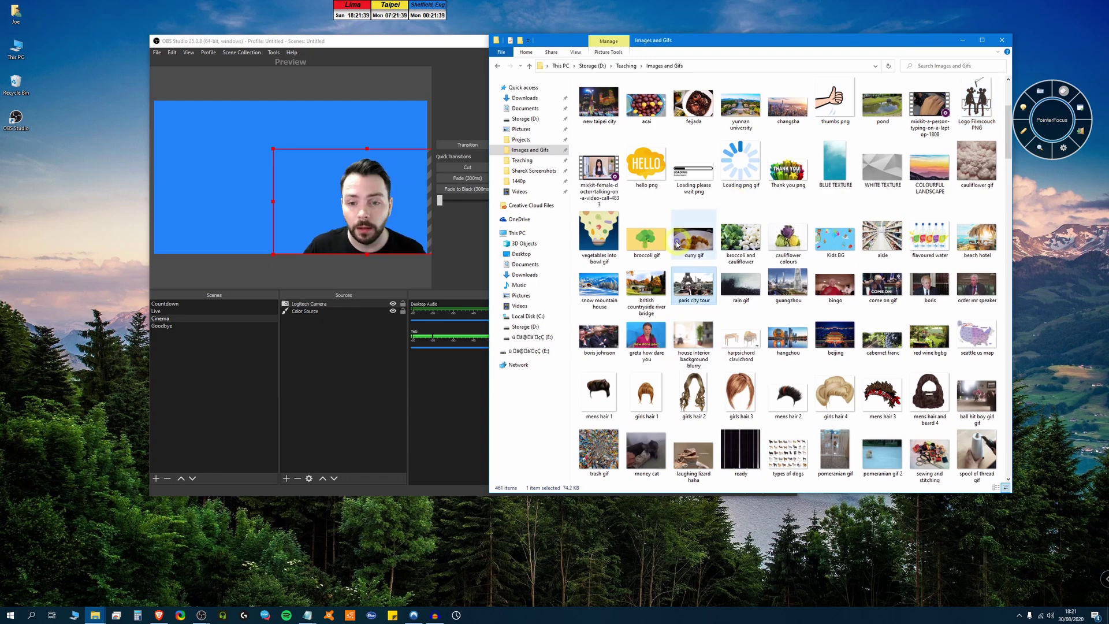
- Add the broccoli, curry, wine, poutine and milkshake GIFs from the folder to the Cinema scene, behind the camera
{"action": "left_click", "coordinate": [661, 253]}
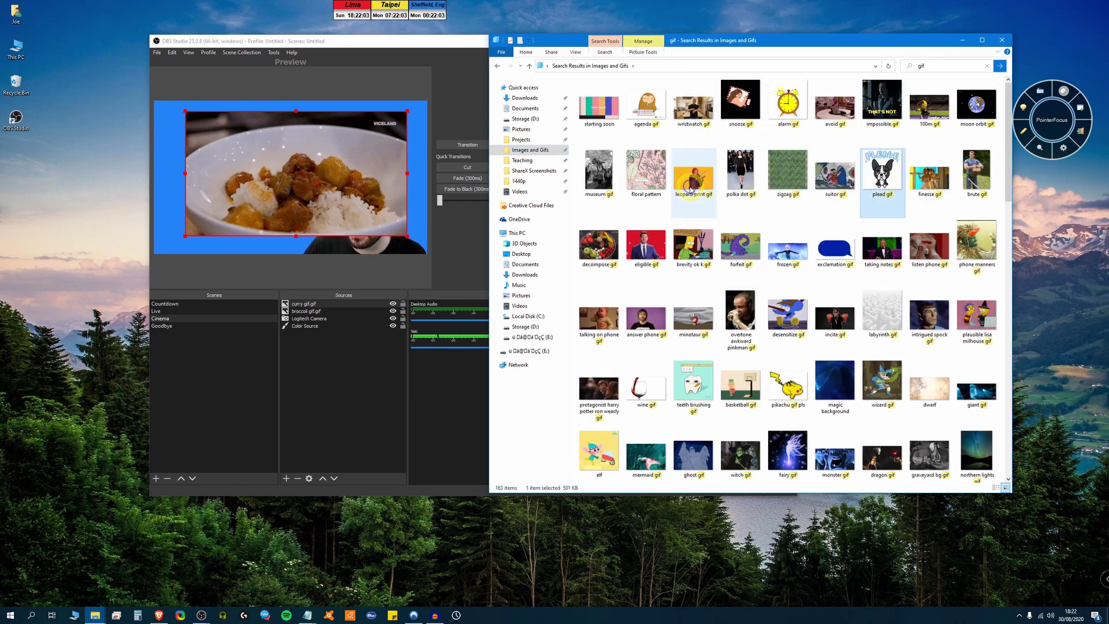
{"action": "left_click", "coordinate": [928, 246]}
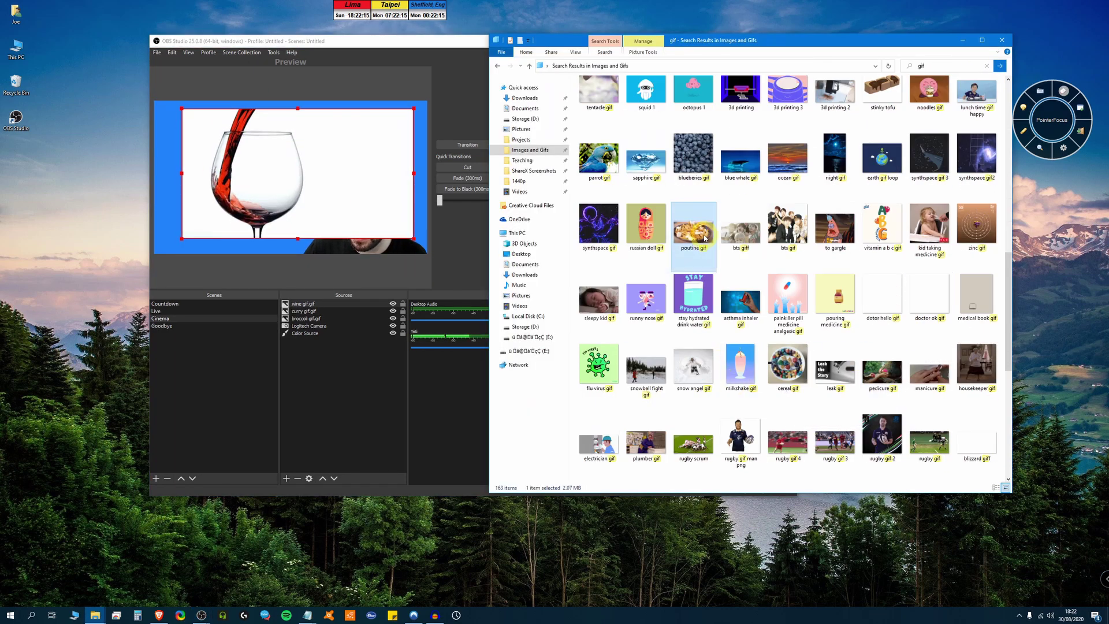
{"action": "left_click", "coordinate": [934, 248]}
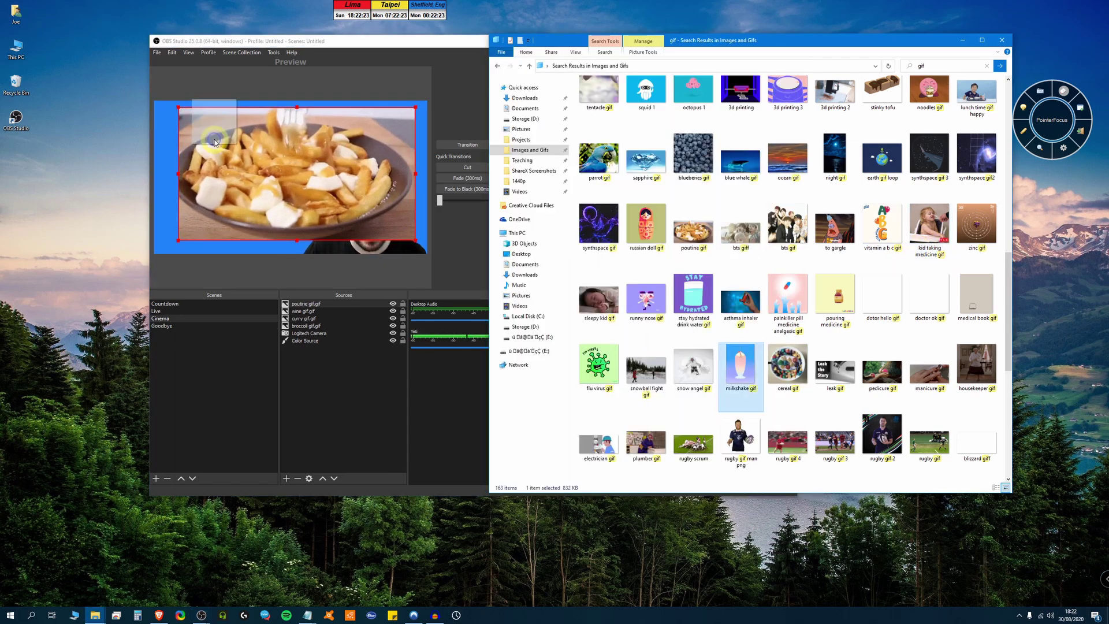
{"action": "left_click_drag", "start_coordinate": [214, 143], "coordinate": [215, 143]}
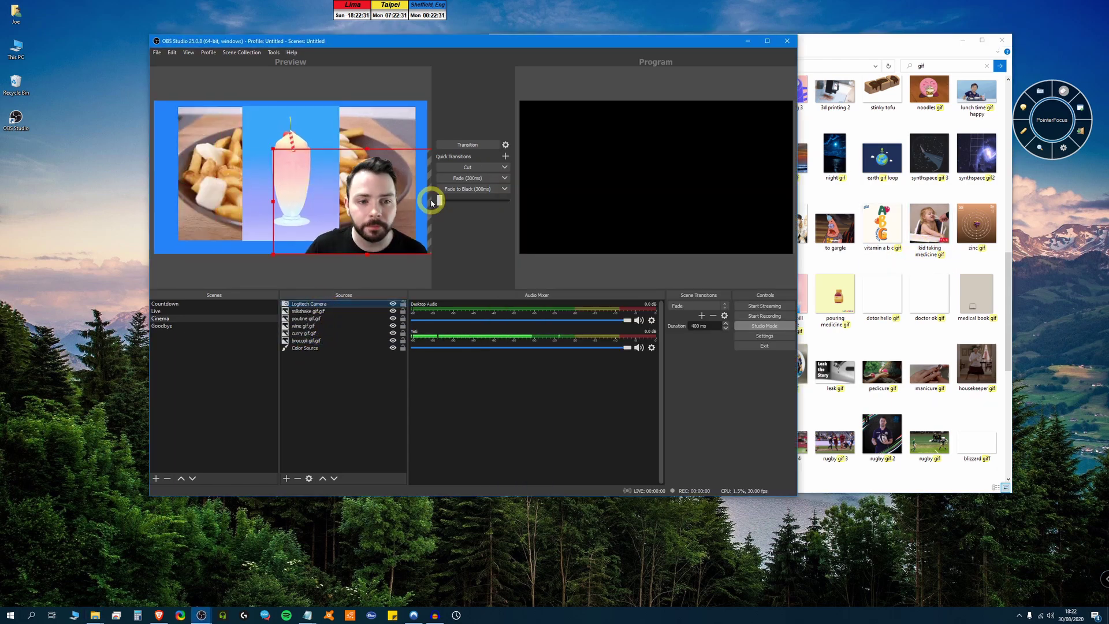
- Send the Countdown and Live scenes to the program output with cuts, and the Cinema scene with a 300 ms fade
{"action": "left_click", "coordinate": [168, 303]}
{"action": "left_click", "coordinate": [467, 167]}
{"action": "left_click", "coordinate": [468, 167]}
{"action": "left_click", "coordinate": [469, 178]}
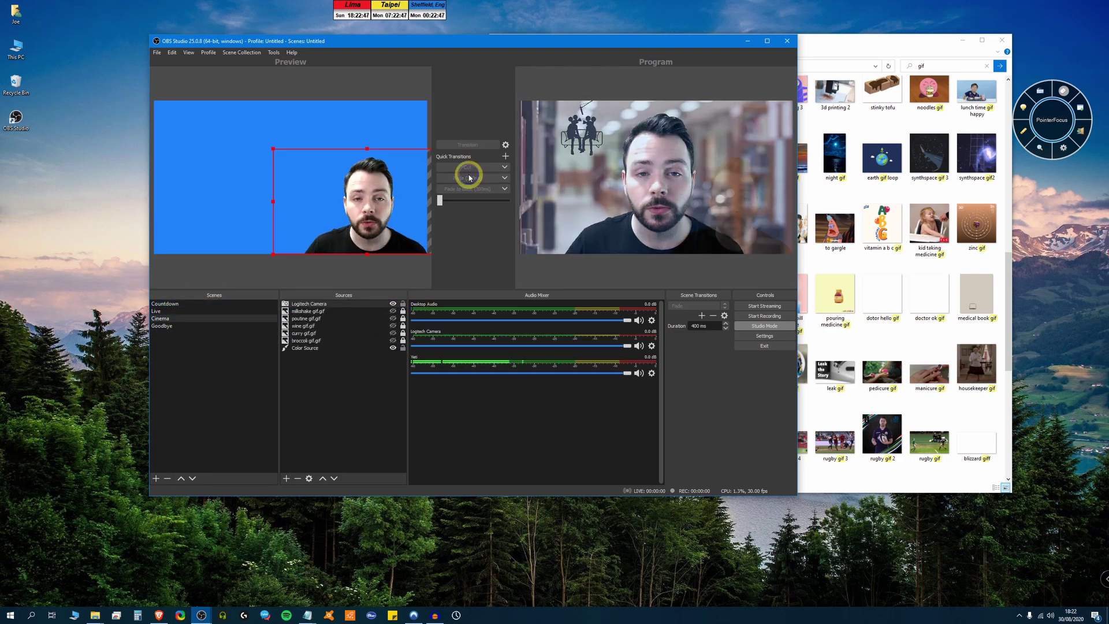
{"action": "left_click", "coordinate": [179, 320]}
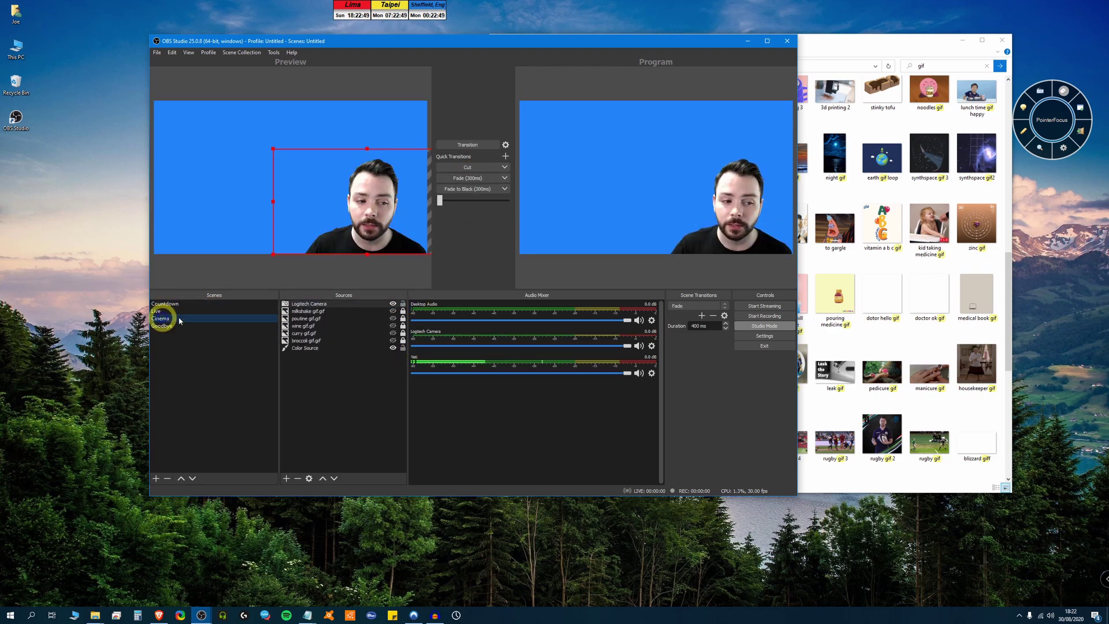
- Make the curry GIF visible instead of the wine GIF in the Cinema scene and fade it to the program output
{"action": "left_click", "coordinate": [393, 325]}
{"action": "left_click", "coordinate": [393, 333]}
{"action": "left_click", "coordinate": [469, 178]}
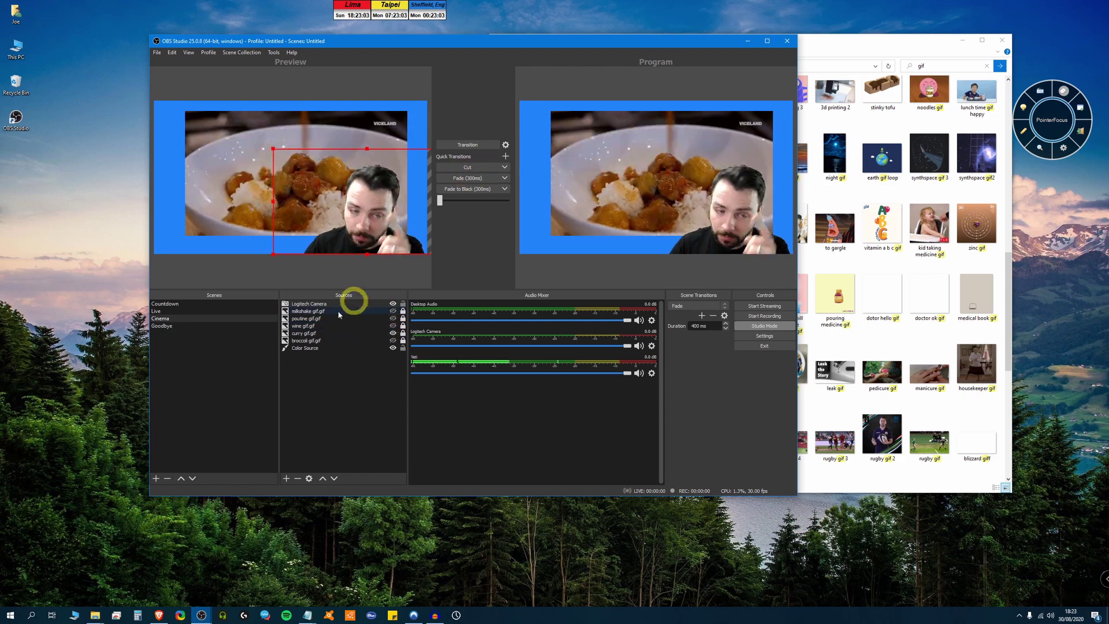
- Unlock the curry GIF, crop off its top strip and lock it again
{"action": "left_click", "coordinate": [404, 335]}
{"action": "key", "text": "alt"}
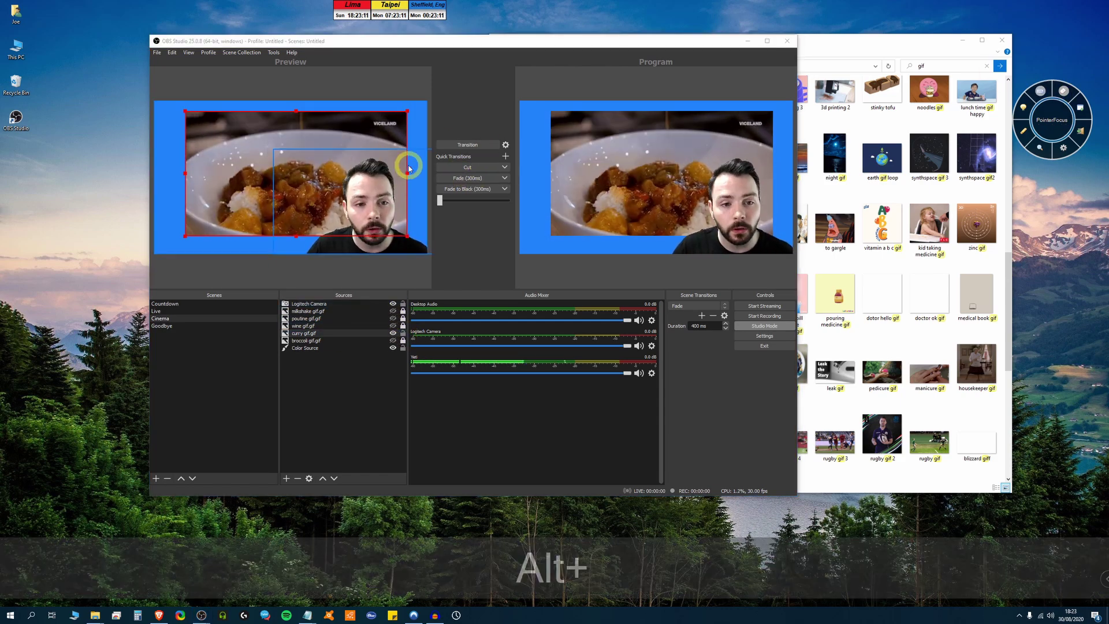
{"action": "left_click_drag", "start_coordinate": [295, 110], "coordinate": [295, 125]}
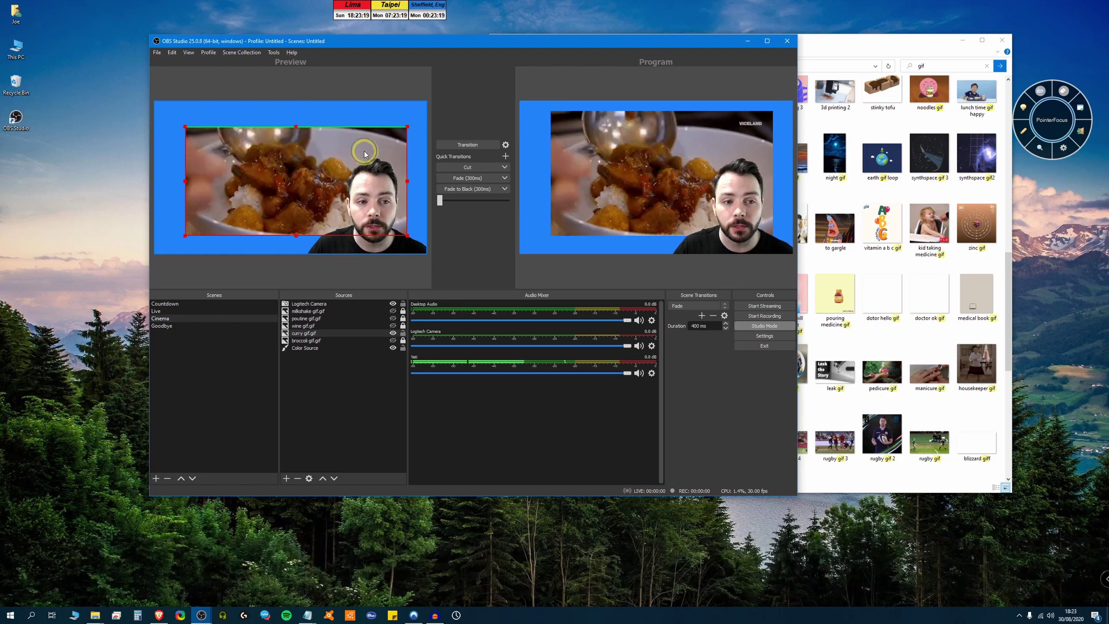
{"action": "left_click", "coordinate": [403, 334]}
- Show the broccoli GIF instead of the curry GIF and cut the Cinema scene to the program output
{"action": "left_click", "coordinate": [393, 333]}
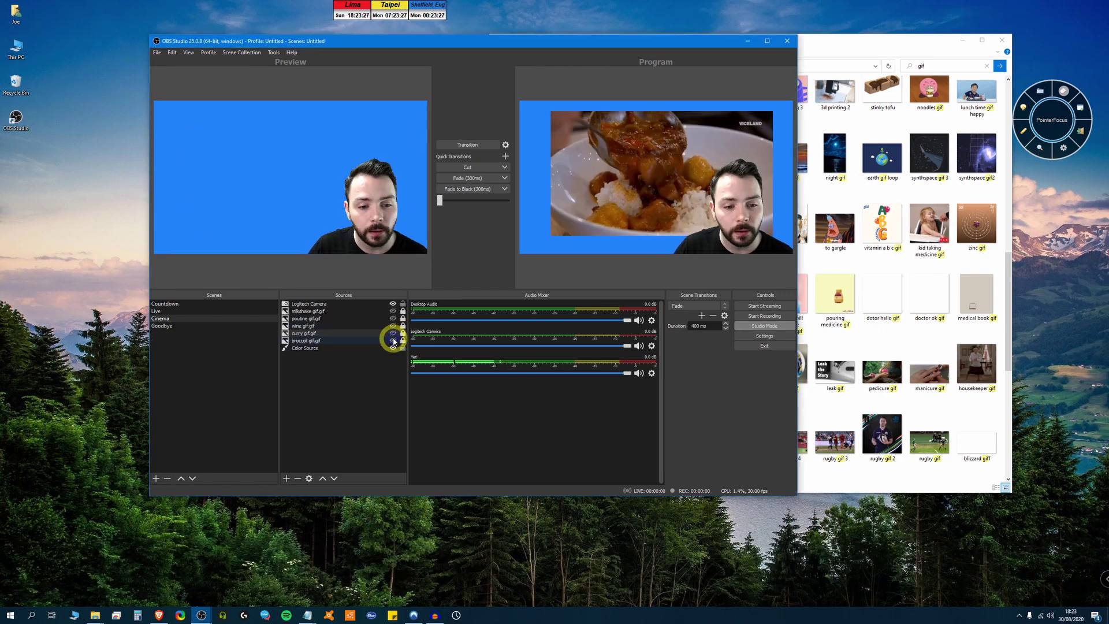
{"action": "left_click", "coordinate": [393, 340]}
{"action": "left_click", "coordinate": [477, 168]}
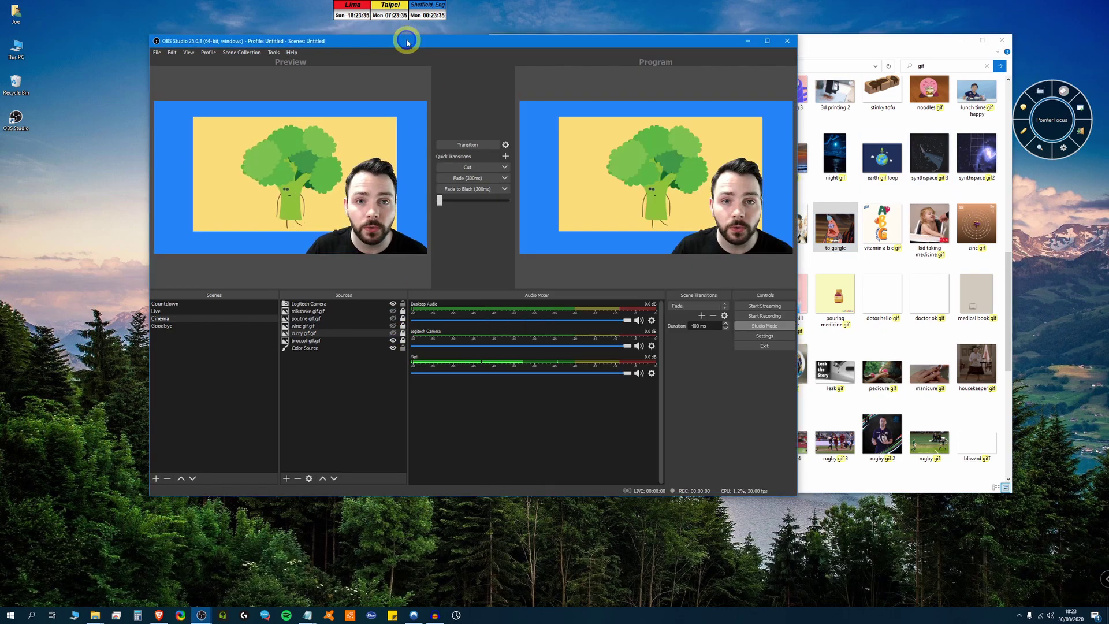
- Select the Goodbye scene and search GIPHY for "bye", browsing the results for a suitable farewell GIF
{"action": "left_click", "coordinate": [172, 327]}
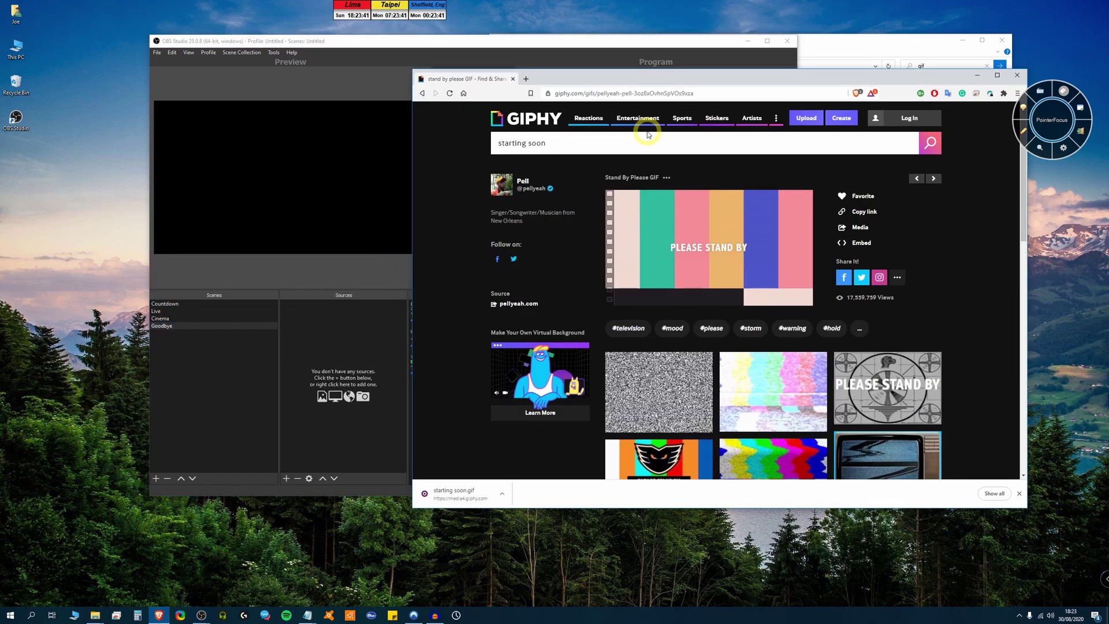
{"action": "type", "text": "bye"}
{"action": "key", "text": "Return"}
{"action": "scroll", "coordinate": [751, 214], "scroll_direction": "down", "scroll_amount": 10}
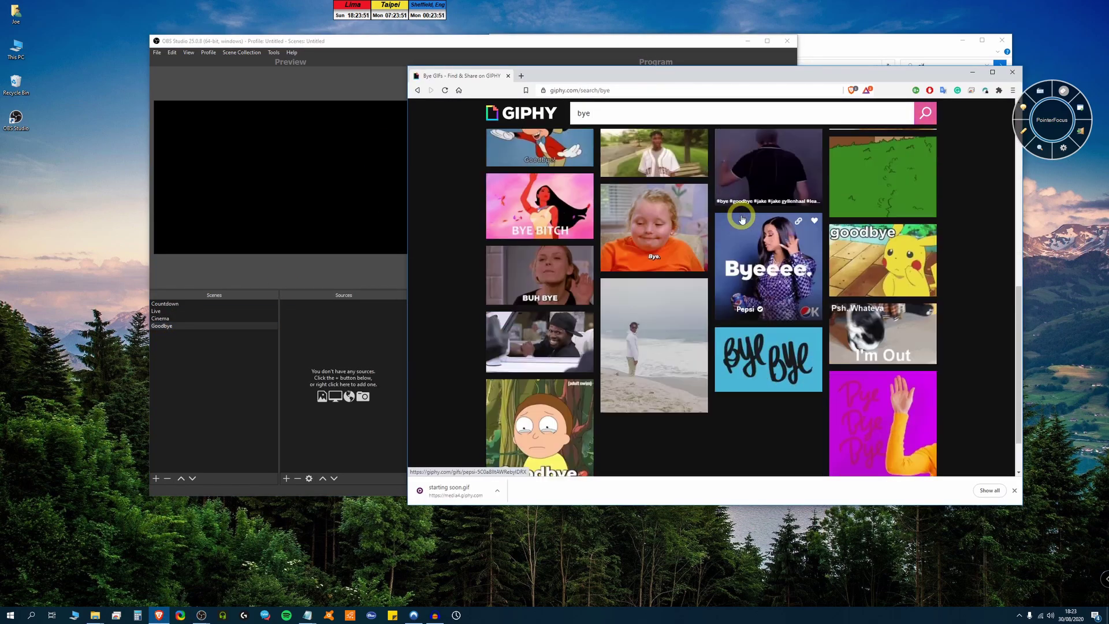
{"action": "scroll", "coordinate": [747, 215], "scroll_direction": "down", "scroll_amount": 2}
{"action": "scroll", "coordinate": [749, 235], "scroll_direction": "down", "scroll_amount": 3}
{"action": "scroll", "coordinate": [656, 210], "scroll_direction": "down", "scroll_amount": 1}
{"action": "scroll", "coordinate": [656, 210], "scroll_direction": "up", "scroll_amount": 1}
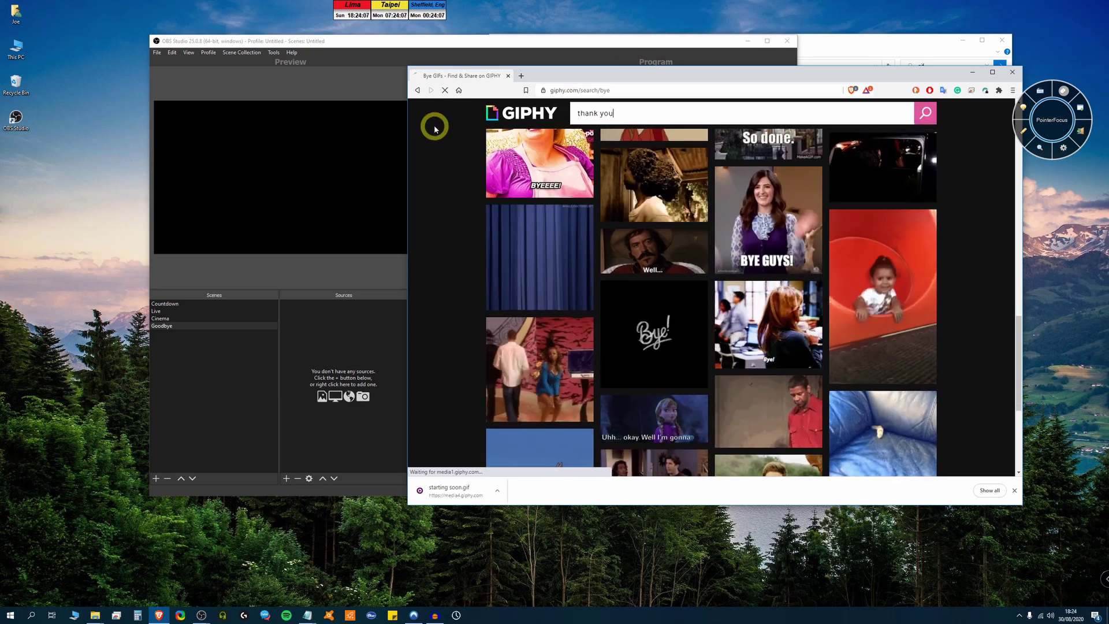
- Search GIPHY for "thank you" and save the black-on-white handwritten GIF as "thank you gif on white" in Images and Gifs
{"action": "key", "text": "Return"}
{"action": "left_click_drag", "start_coordinate": [613, 77], "coordinate": [611, 75]}
{"action": "scroll", "coordinate": [771, 257], "scroll_direction": "down", "scroll_amount": 4}
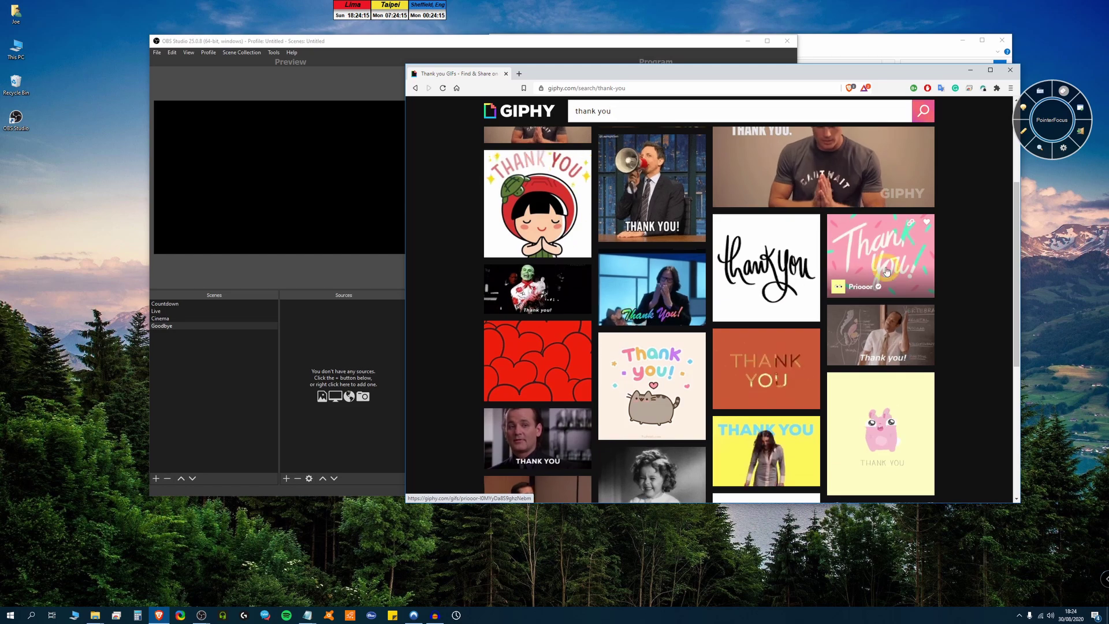
{"action": "left_click", "coordinate": [772, 257]}
{"action": "right_click", "coordinate": [702, 241]}
{"action": "left_click", "coordinate": [731, 255]}
{"action": "type", "text": "thank you gif on white"}
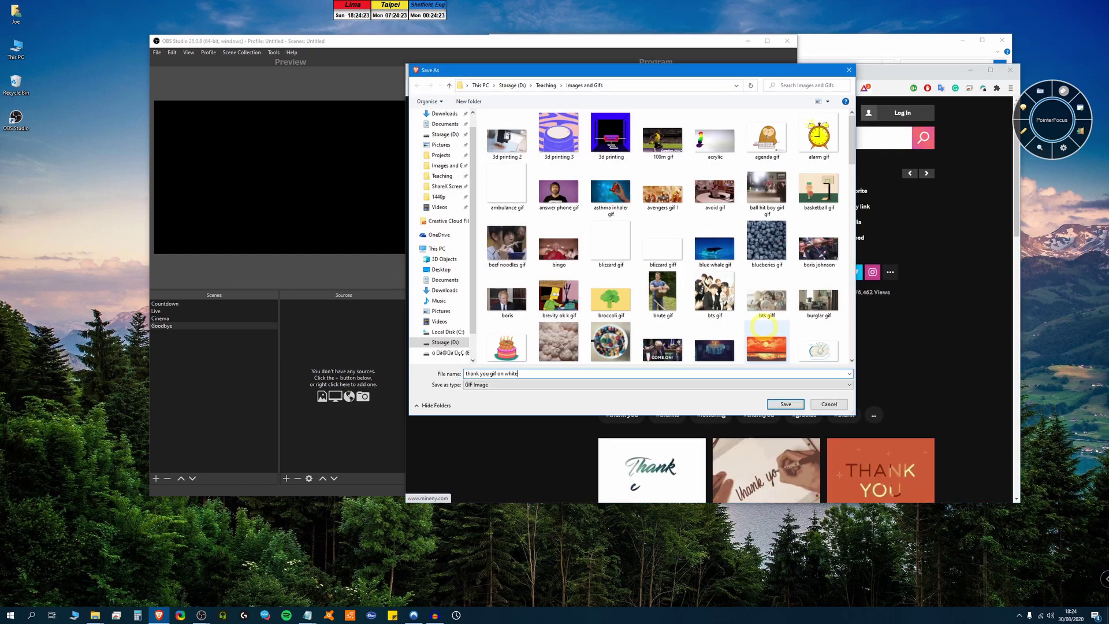
{"action": "key", "text": "Return"}
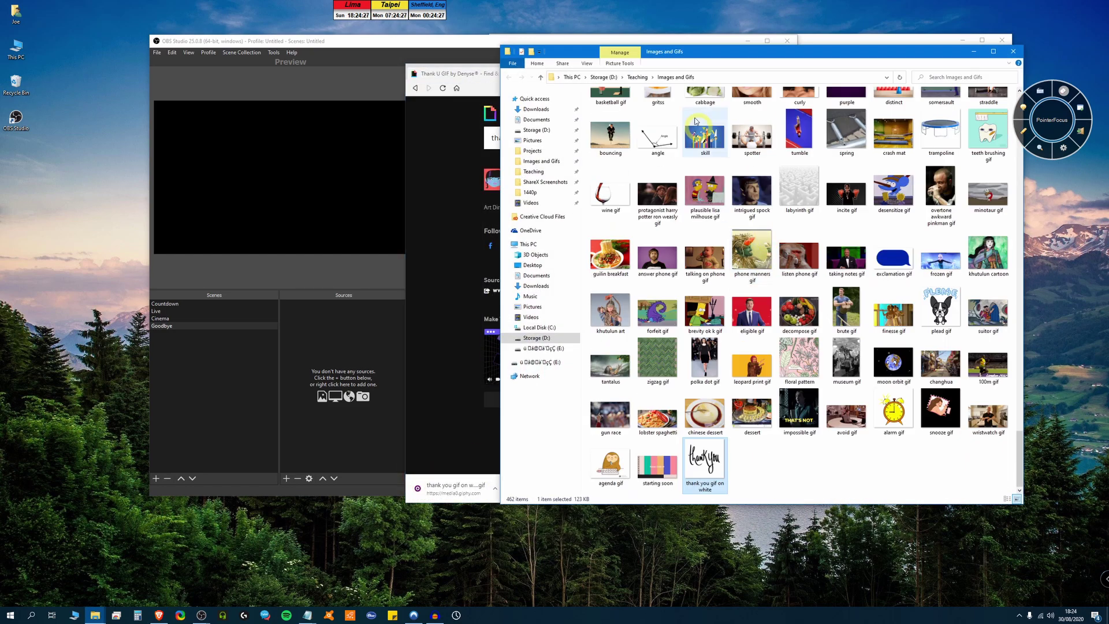
- Add the saved thank-you GIF to the Goodbye scene above a locked, full-frame white Color Source, and enlarge the GIF
{"action": "left_click_drag", "start_coordinate": [701, 462], "coordinate": [260, 199]}
{"action": "left_click", "coordinate": [286, 479]}
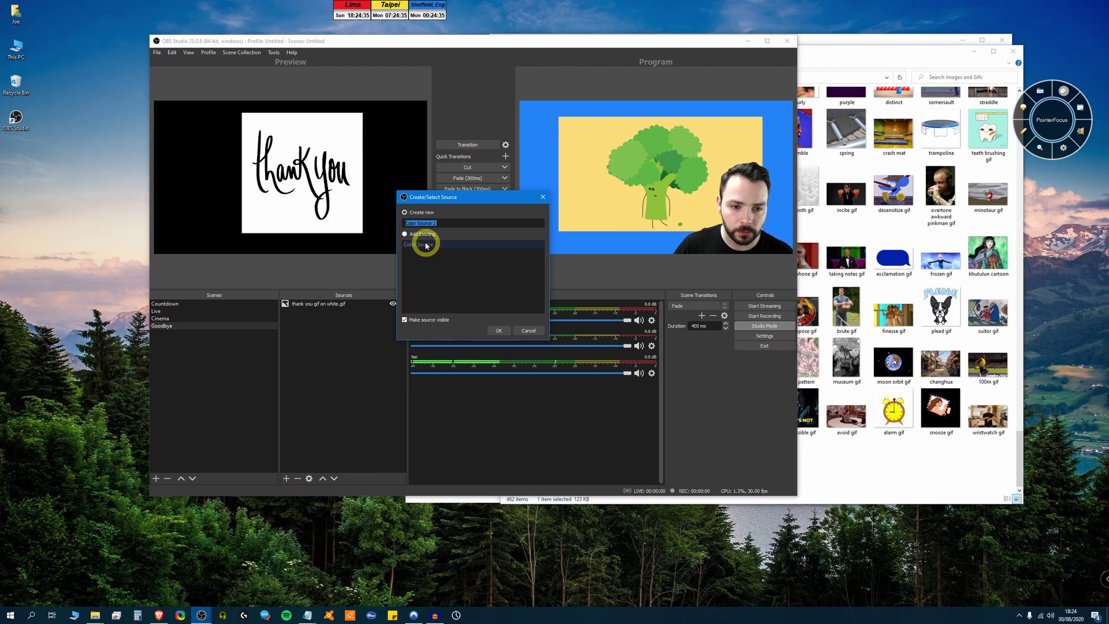
{"action": "key", "text": "Return"}
{"action": "key", "text": "Return"}
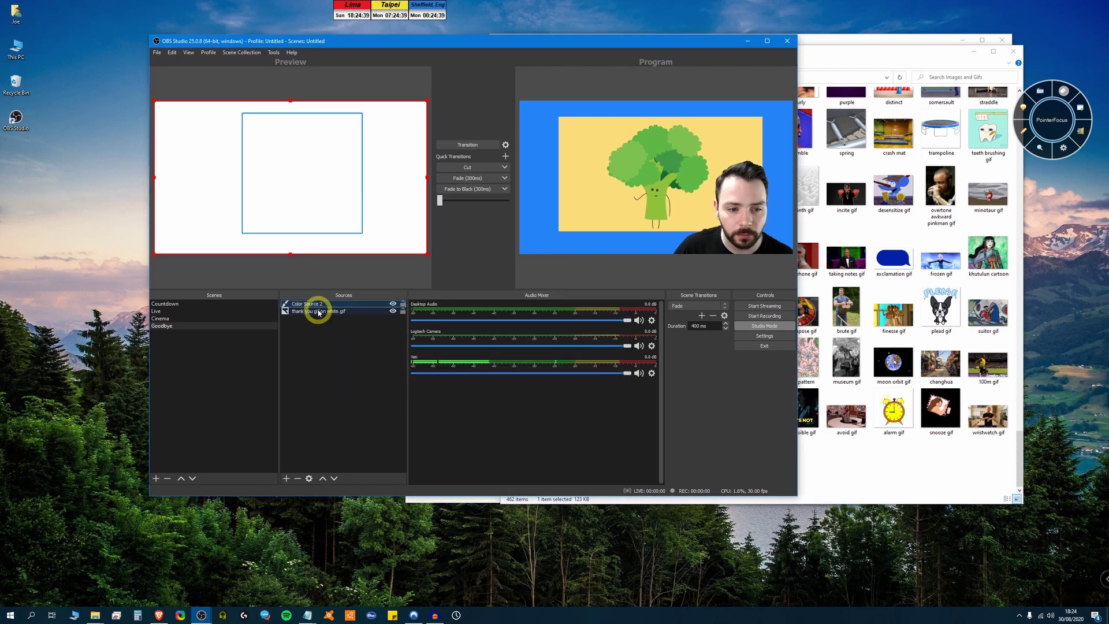
{"action": "left_click", "coordinate": [403, 311]}
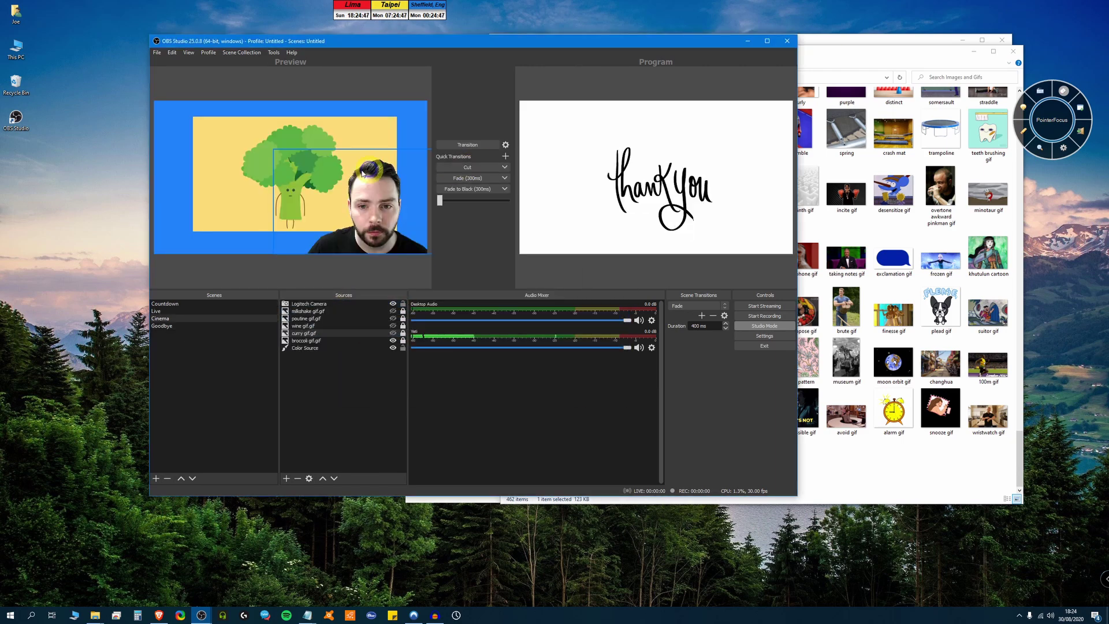
{"action": "left_click", "coordinate": [163, 325]}
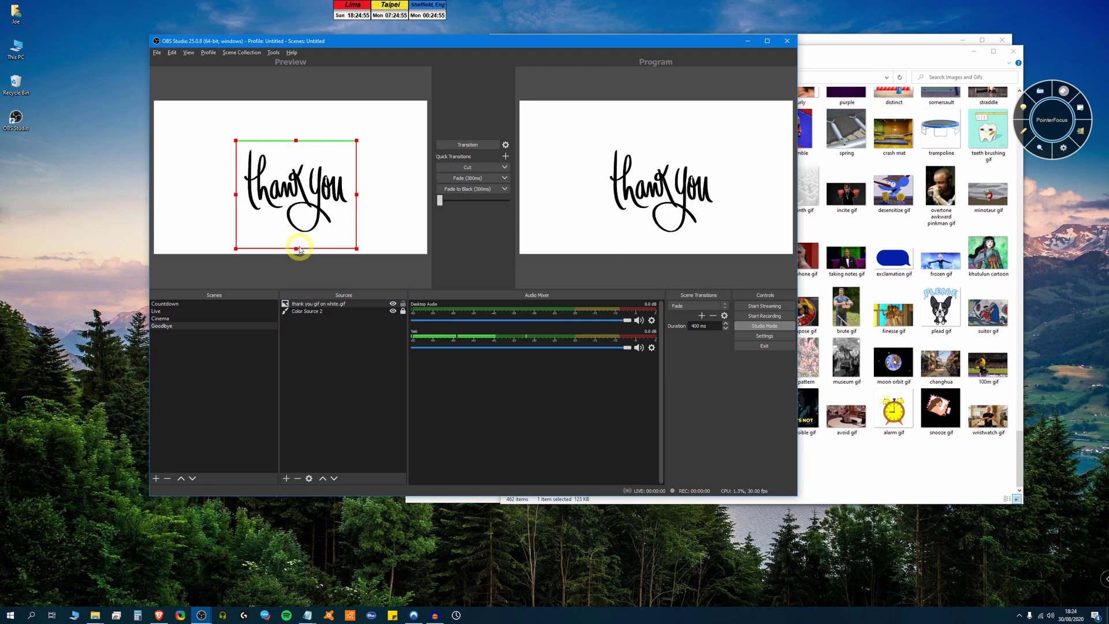
- Try placing the exclamation GIF at the upper left of the thank-you text in the Goodbye scene, and delete it
{"action": "left_click", "coordinate": [923, 293]}
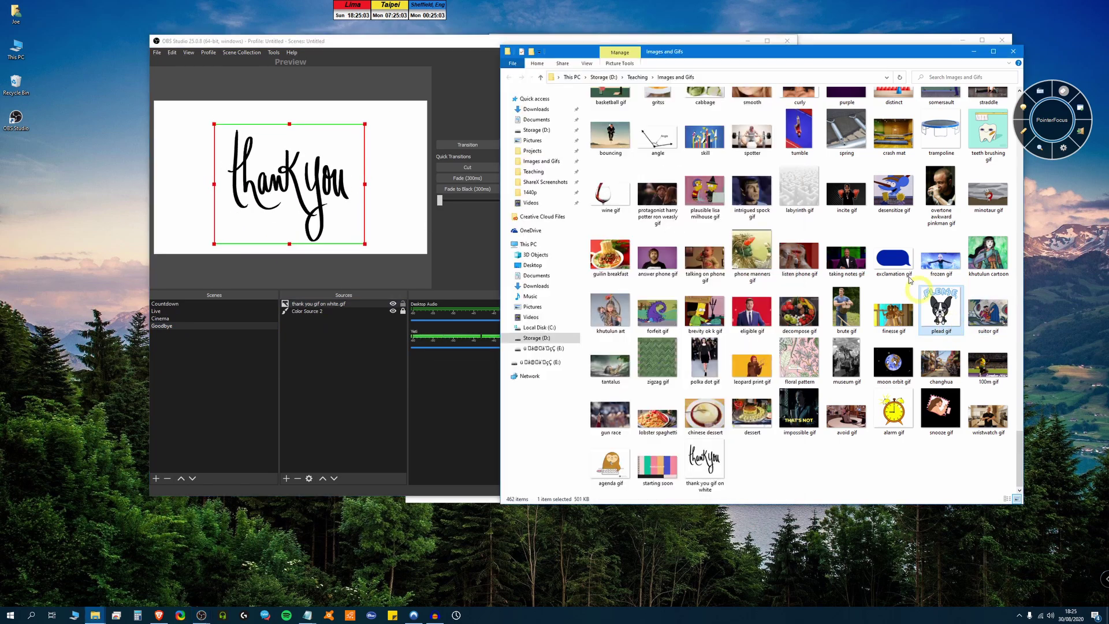
{"action": "left_click_drag", "start_coordinate": [188, 119], "coordinate": [232, 139]}
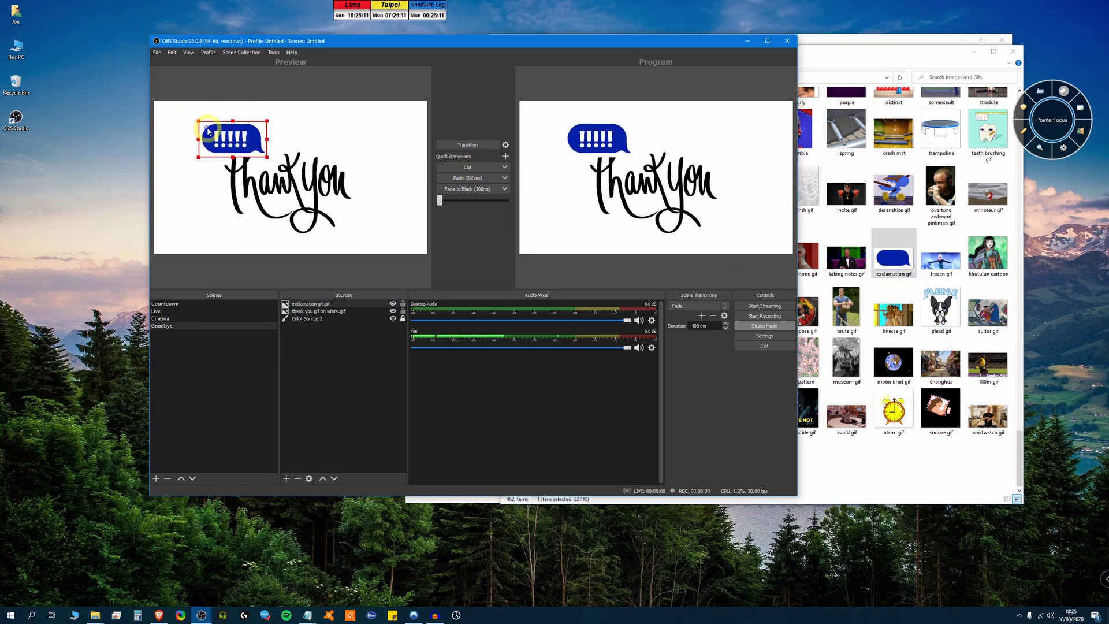
{"action": "key", "text": "Delete"}
- Add the whiteboard PNG from Images and Gifs to the Goodbye scene and fit the thank-you GIF onto the board
{"action": "left_click", "coordinate": [940, 255]}
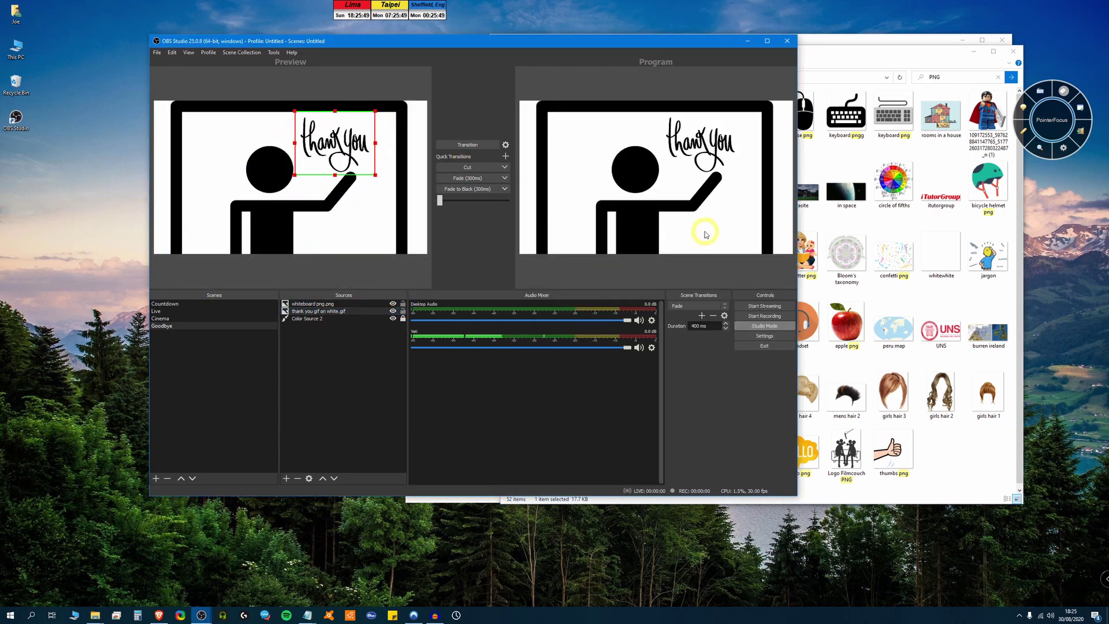
- Add the northern lights GIF behind the thank-you GIF in the Goodbye scene, and fade it to the program output with the whiteboard hidden
{"action": "left_click", "coordinate": [322, 303]}
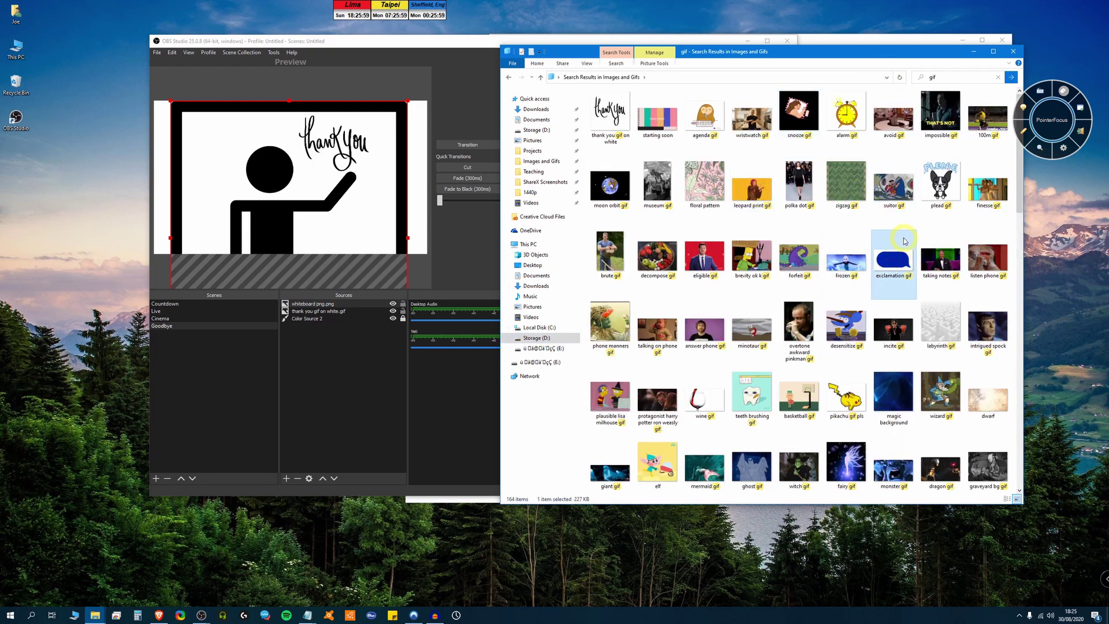
{"action": "left_click_drag", "start_coordinate": [658, 398], "coordinate": [174, 122]}
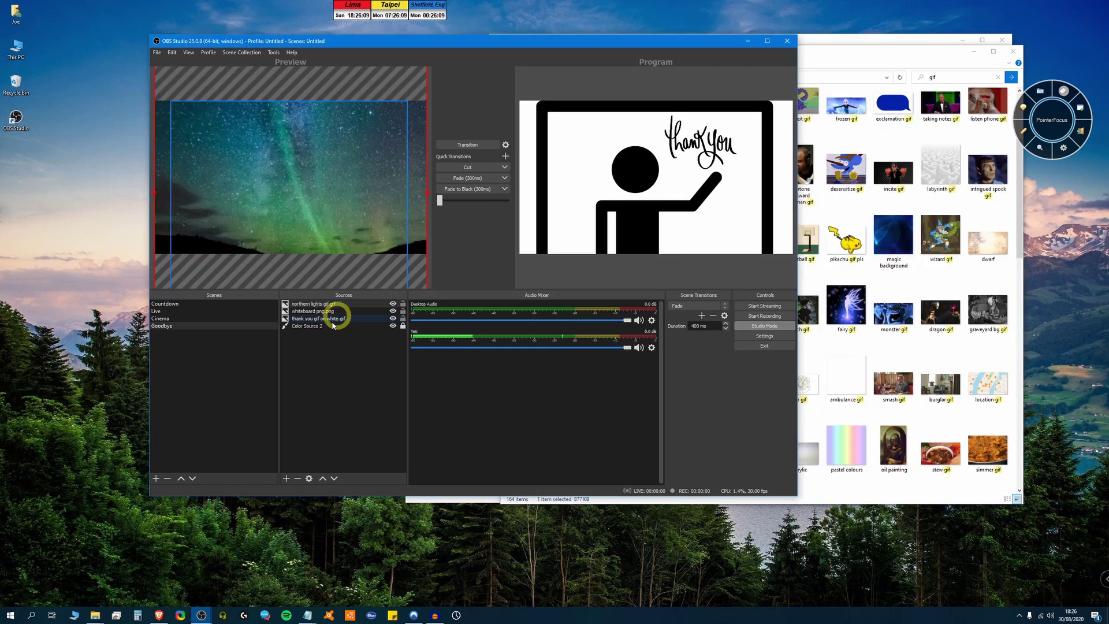
{"action": "left_click_drag", "start_coordinate": [332, 304], "coordinate": [324, 312]}
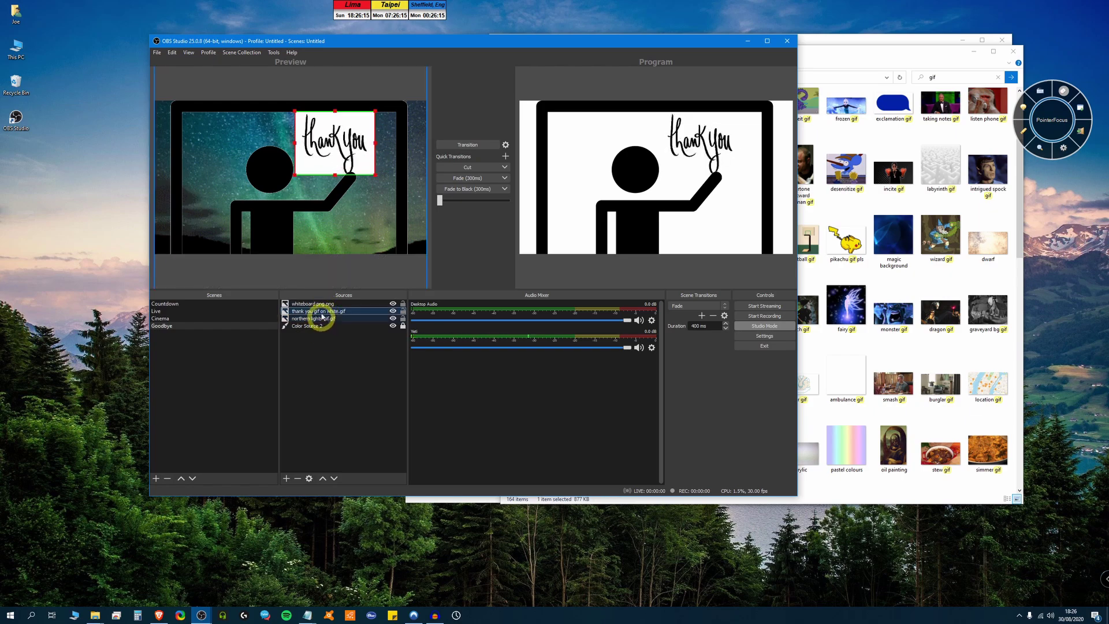
{"action": "left_click", "coordinate": [392, 303]}
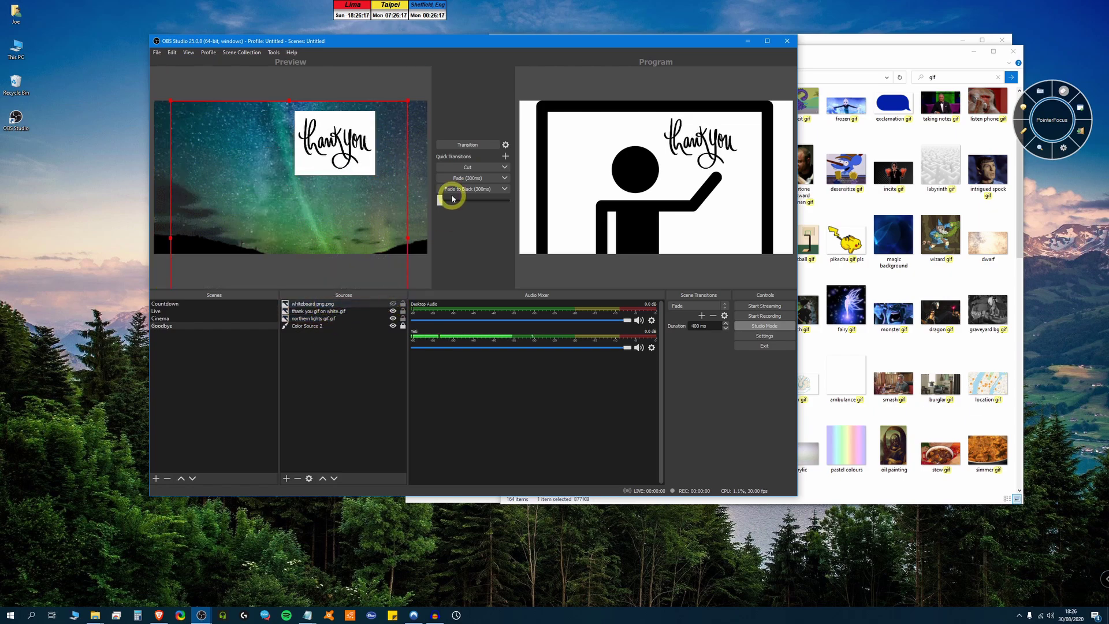
{"action": "left_click", "coordinate": [467, 178]}
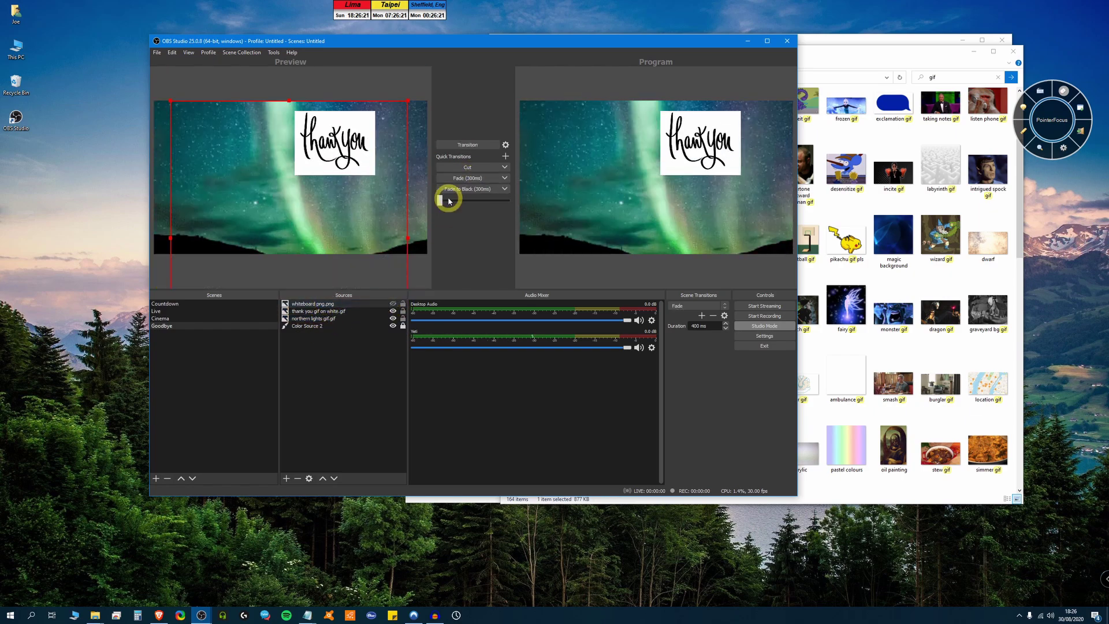
- Hide the northern lights GIF, show the whiteboard and thank-you GIF again, and fade the Goodbye scene to the program output
{"action": "left_click", "coordinate": [393, 311]}
{"action": "left_click", "coordinate": [393, 311]}
{"action": "left_click", "coordinate": [392, 318]}
{"action": "left_click", "coordinate": [392, 311]}
{"action": "left_click", "coordinate": [393, 311]}
{"action": "left_click", "coordinate": [392, 303]}
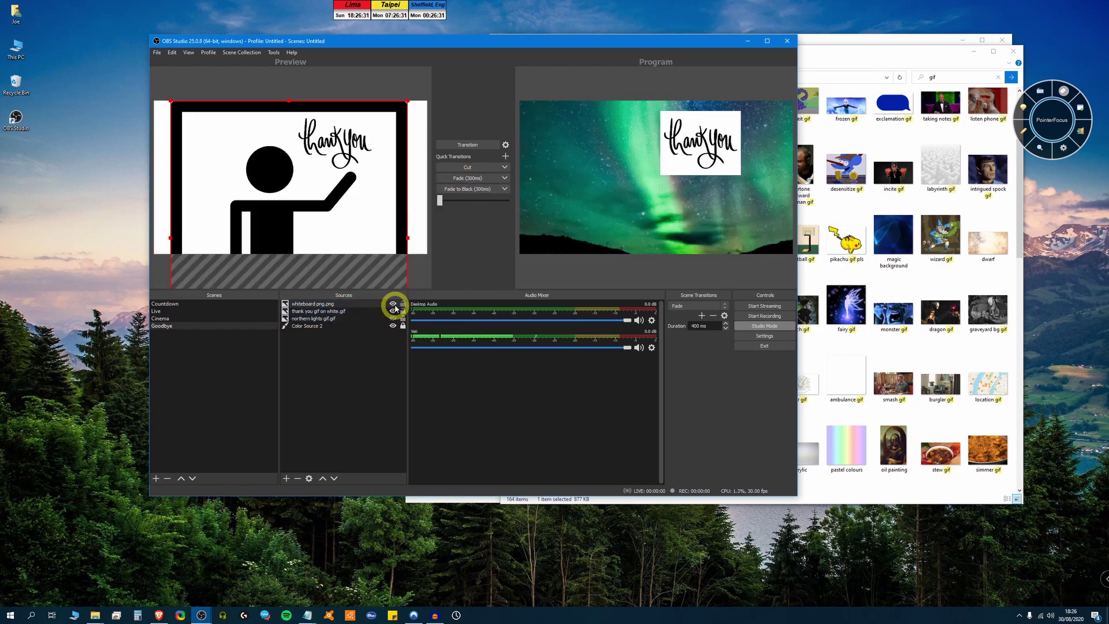
{"action": "left_click", "coordinate": [462, 177]}
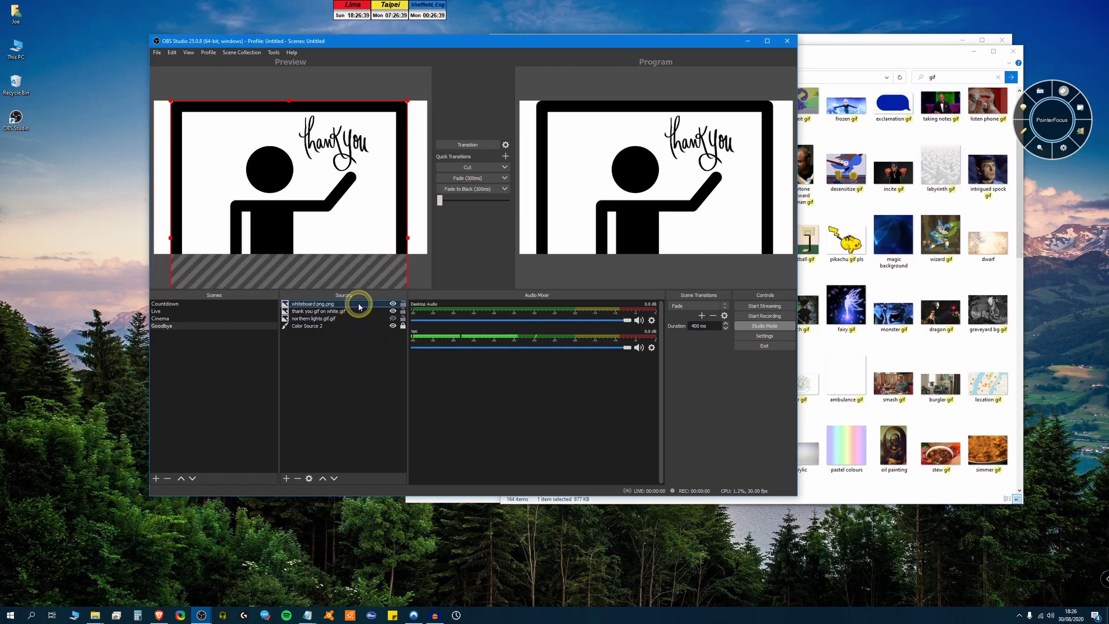
- Replace the Goodbye scene's sources with the labyrinth GIF filling the frame, and create a text source named "Thank you"
{"action": "left_click_drag", "start_coordinate": [941, 167], "coordinate": [259, 196]}
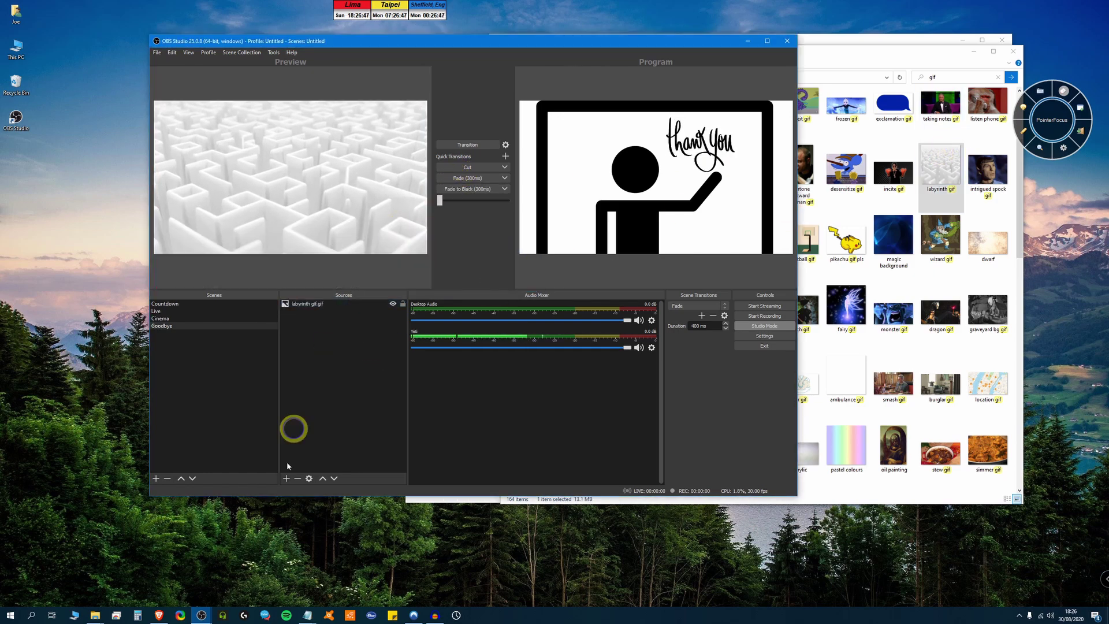
{"action": "left_click", "coordinate": [286, 478]}
{"action": "left_click", "coordinate": [324, 426]}
{"action": "type", "text": "Than kyou"}
{"action": "key", "text": "BackSpace"}
{"action": "key", "text": "BackSpace"}
{"action": "key", "text": "BackSpace"}
{"action": "key", "text": "BackSpace"}
{"action": "key", "text": "BackSpace"}
{"action": "type", "text": "k you"}
{"action": "left_click", "coordinate": [499, 329]}
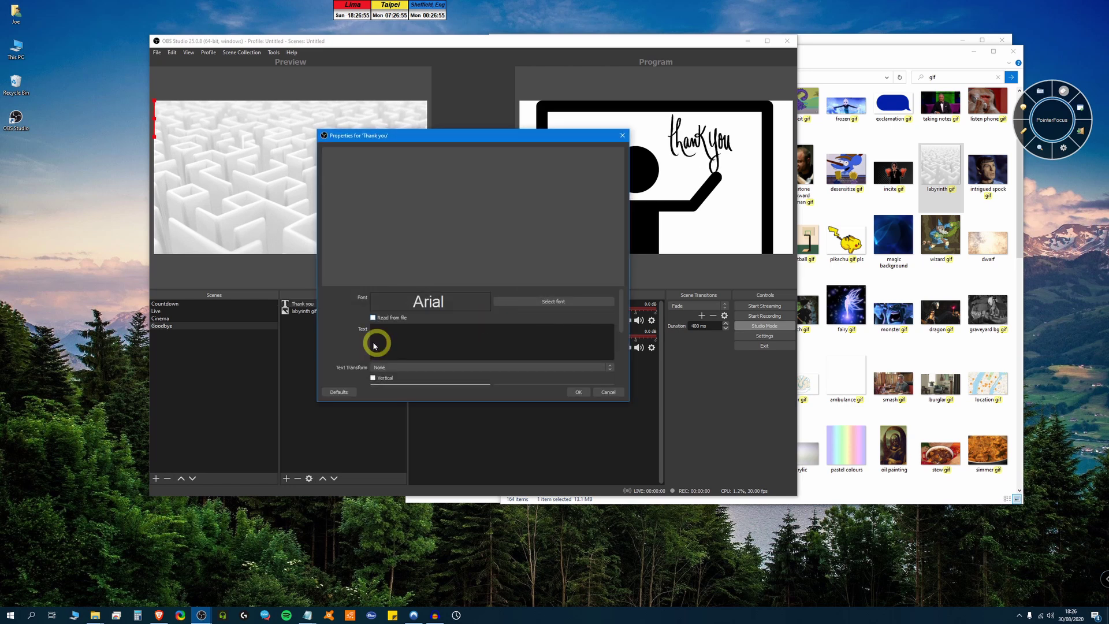
- Enter "Thanks," and "bye bye!" on two lines in the text source, center-align them, and open the font selection
{"action": "type", "text": "Thanks,"}
{"action": "key", "text": "Return"}
{"action": "type", "text": "bye bye!"}
{"action": "scroll", "coordinate": [409, 315], "scroll_direction": "down", "scroll_amount": 5}
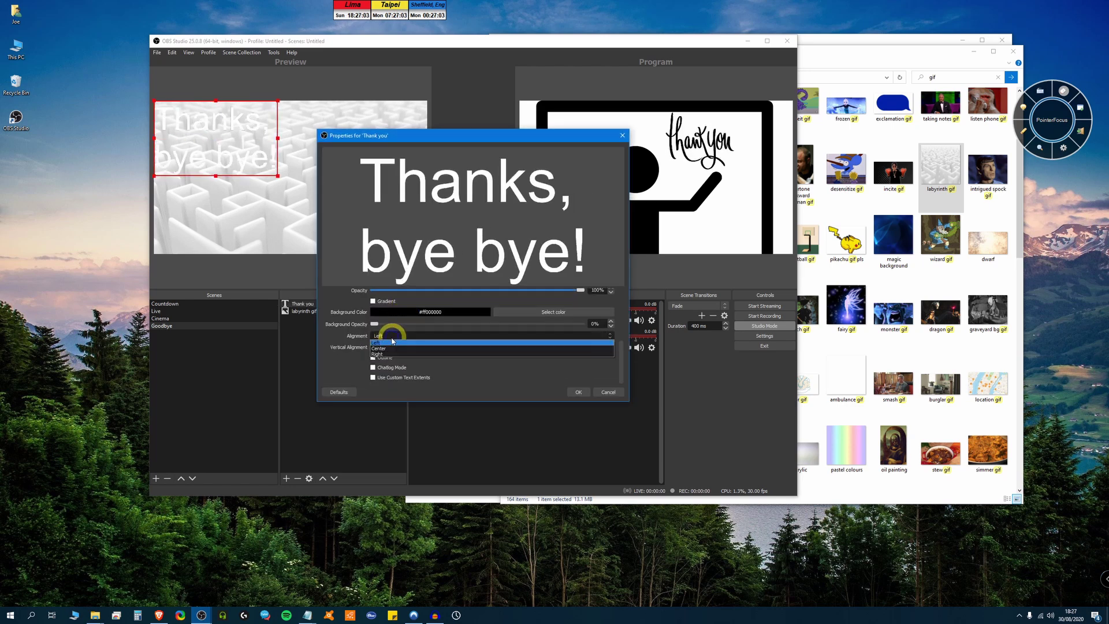
{"action": "left_click", "coordinate": [386, 346]}
{"action": "left_click", "coordinate": [536, 302]}
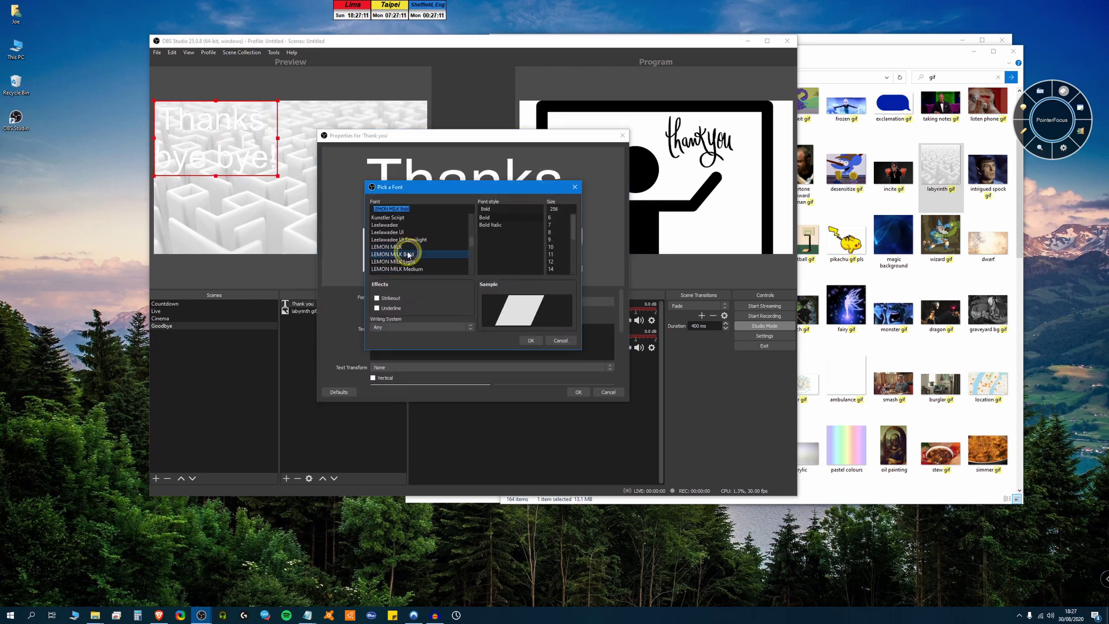